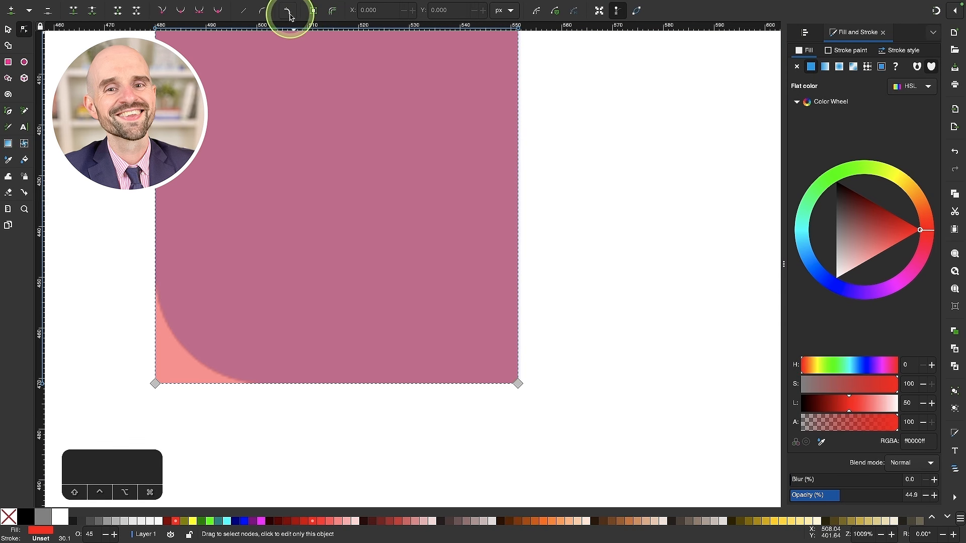
Step: Look through the logo design services page down to its gallery of client logos
{"action": "scroll", "coordinate": [258, 395], "scroll_direction": "down", "scroll_amount": 10}
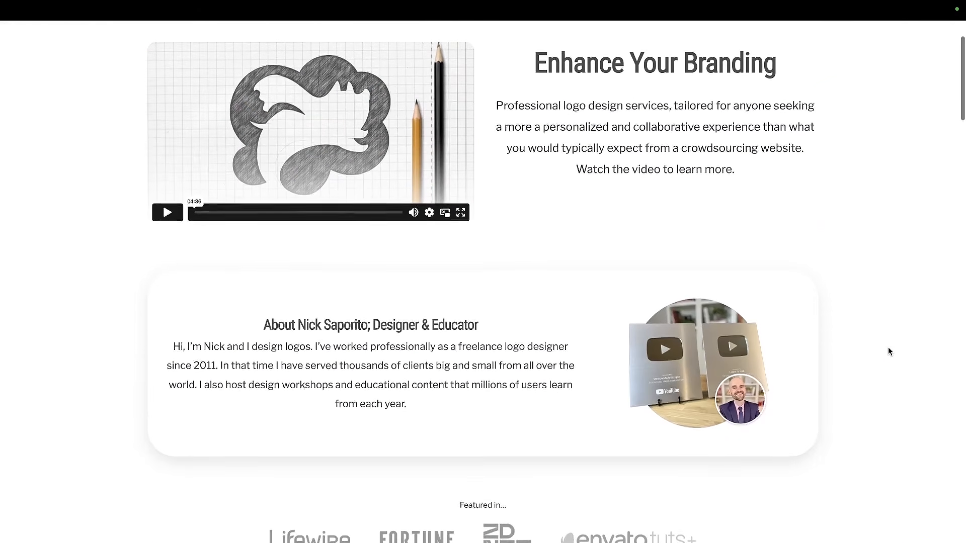
{"action": "scroll", "coordinate": [888, 351], "scroll_direction": "down", "scroll_amount": 12}
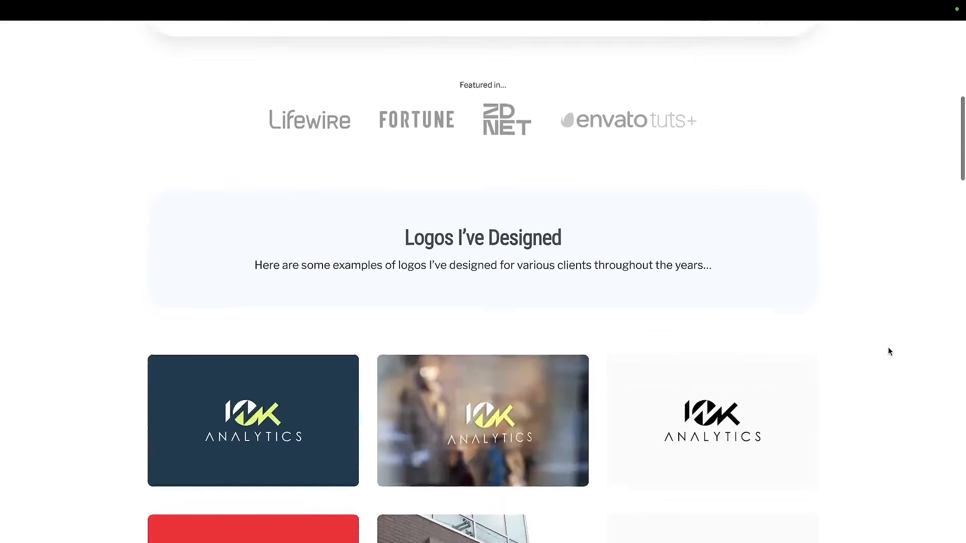
{"action": "scroll", "coordinate": [888, 350], "scroll_direction": "down", "scroll_amount": 13}
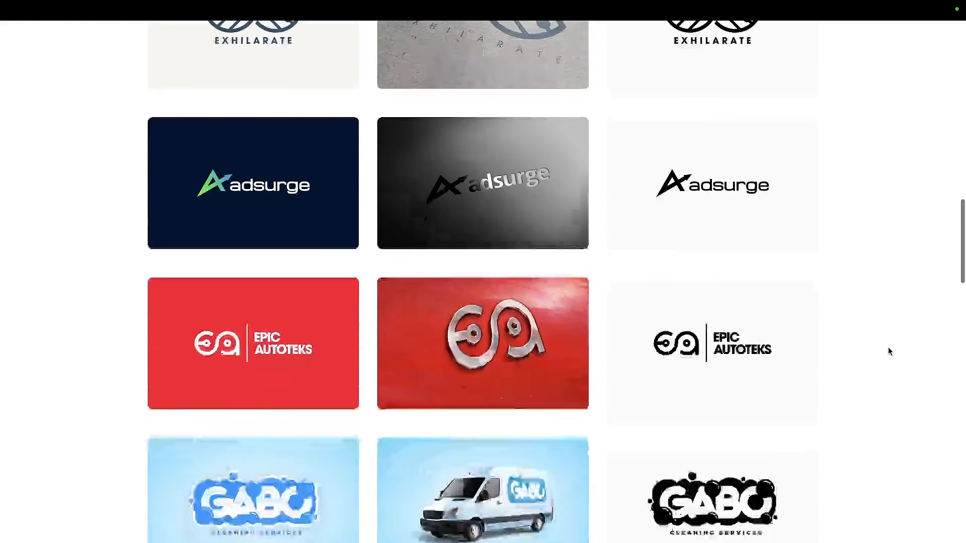
{"action": "scroll", "coordinate": [888, 350], "scroll_direction": "down", "scroll_amount": 6}
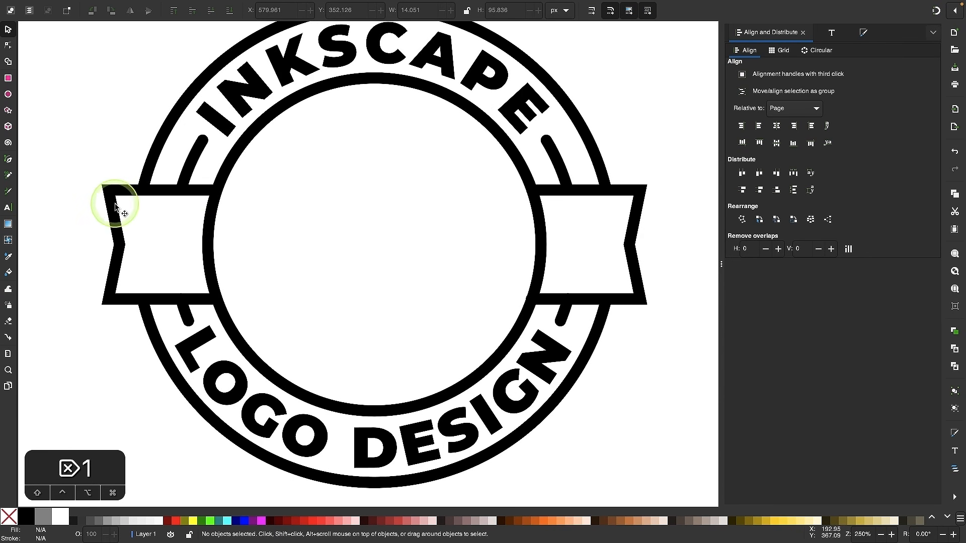
{"action": "scroll", "coordinate": [118, 210], "scroll_direction": "up", "scroll_amount": 2}
{"action": "left_click_drag", "start_coordinate": [112, 194], "coordinate": [149, 360]}
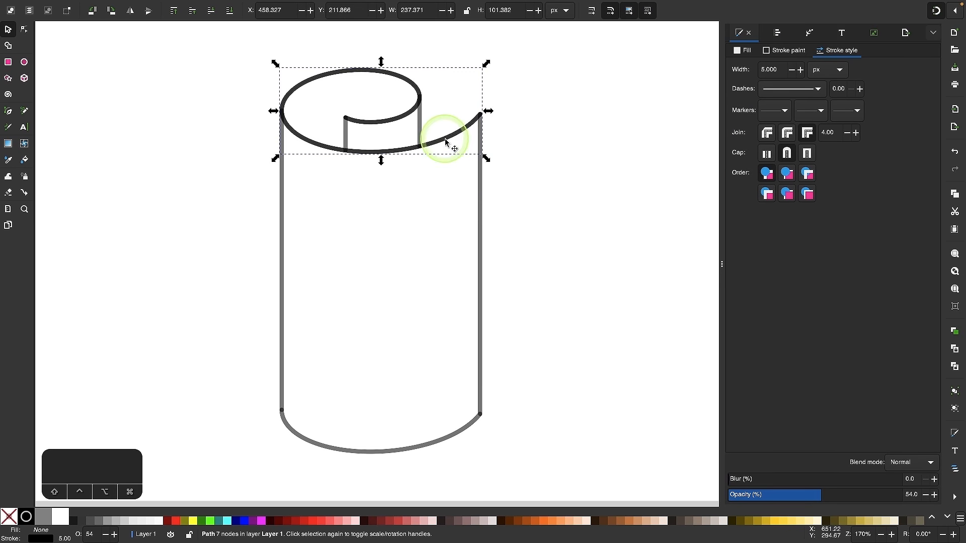
Step: Move the copy of the scroll's upper curve down into the body and cut it with a rectangle
{"action": "mouse_move", "coordinate": [448, 143]}
{"action": "left_mouse_down"}
{"action": "mouse_move", "coordinate": [270, 291]}
{"action": "mouse_move", "coordinate": [496, 223]}
{"action": "left_mouse_up"}
{"action": "scroll", "coordinate": [325, 261], "scroll_direction": "up", "scroll_amount": 5}
{"action": "key", "text": "r"}
{"action": "key", "text": "s"}
{"action": "left_click_drag", "start_coordinate": [626, 329], "coordinate": [209, 108]}
{"action": "left_click", "coordinate": [200, 6]}
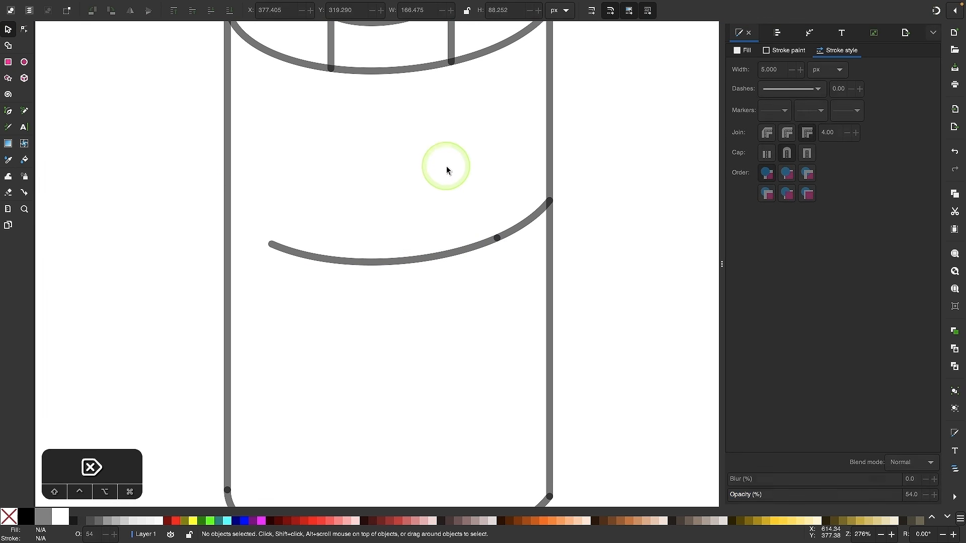
Step: Reposition the trimmed curve near the top of the scroll's body and duplicate it downward as a stack of text lines
{"action": "key", "text": "5"}
{"action": "left_click_drag", "start_coordinate": [438, 286], "coordinate": [447, 205]}
{"action": "left_click_drag", "start_coordinate": [570, 229], "coordinate": [328, 147]}
{"action": "key", "text": "ctrl+d"}
{"action": "left_click_drag", "start_coordinate": [446, 206], "coordinate": [447, 268]}
{"action": "left_click_drag", "start_coordinate": [548, 297], "coordinate": [330, 148]}
{"action": "key", "text": "ctrl+d"}
{"action": "left_click_drag", "start_coordinate": [397, 206], "coordinate": [397, 328]}
Step: Distribute the curved text lines with even vertical gaps and position them inside the scroll's body
{"action": "left_click_drag", "start_coordinate": [541, 401], "coordinate": [317, 118]}
{"action": "left_click", "coordinate": [175, 6]}
{"action": "left_click", "coordinate": [762, 39]}
{"action": "left_click", "coordinate": [774, 36]}
{"action": "left_click", "coordinate": [794, 191]}
{"action": "left_click_drag", "start_coordinate": [466, 169], "coordinate": [466, 171]}
{"action": "scroll", "coordinate": [455, 318], "scroll_direction": "down", "scroll_amount": 2}
Step: Combine the scroll outline and its text lines into a single path and raise its opacity to full
{"action": "left_click_drag", "start_coordinate": [561, 427], "coordinate": [256, 68]}
{"action": "left_click", "coordinate": [200, 5]}
{"action": "left_click", "coordinate": [222, 130]}
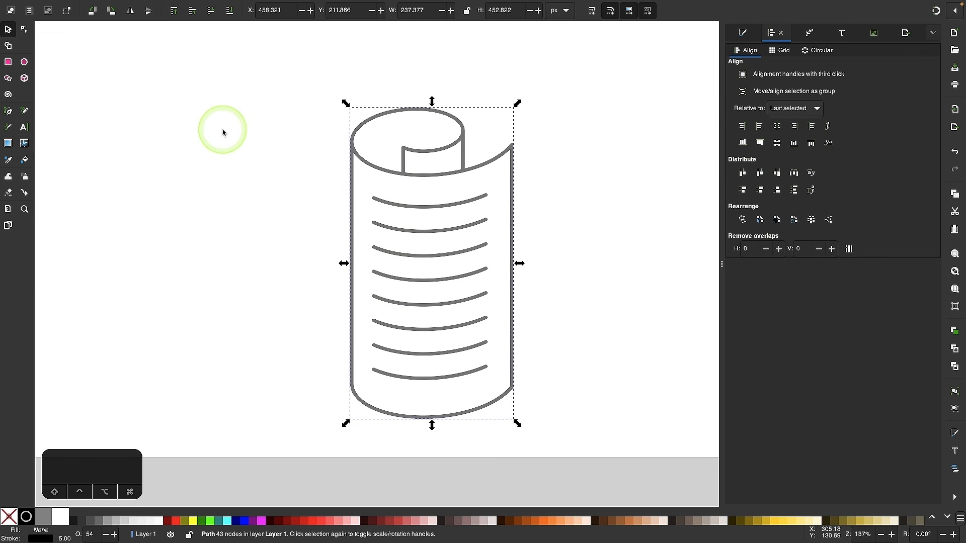
{"action": "left_click", "coordinate": [743, 33]}
{"action": "left_click_drag", "start_coordinate": [817, 496], "coordinate": [903, 495]}
{"action": "scroll", "coordinate": [511, 140], "scroll_direction": "down", "scroll_amount": 3}
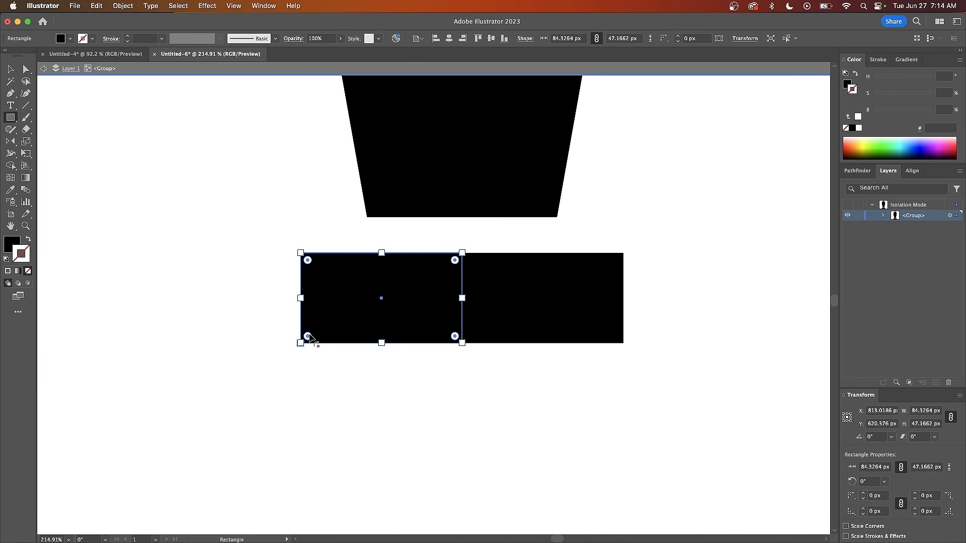
Step: Switch to Illustrator and round the corners of the rectangle covering the left half of the black bar
{"action": "left_click_drag", "start_coordinate": [308, 336], "coordinate": [370, 250]}
{"action": "left_click", "coordinate": [26, 71]}
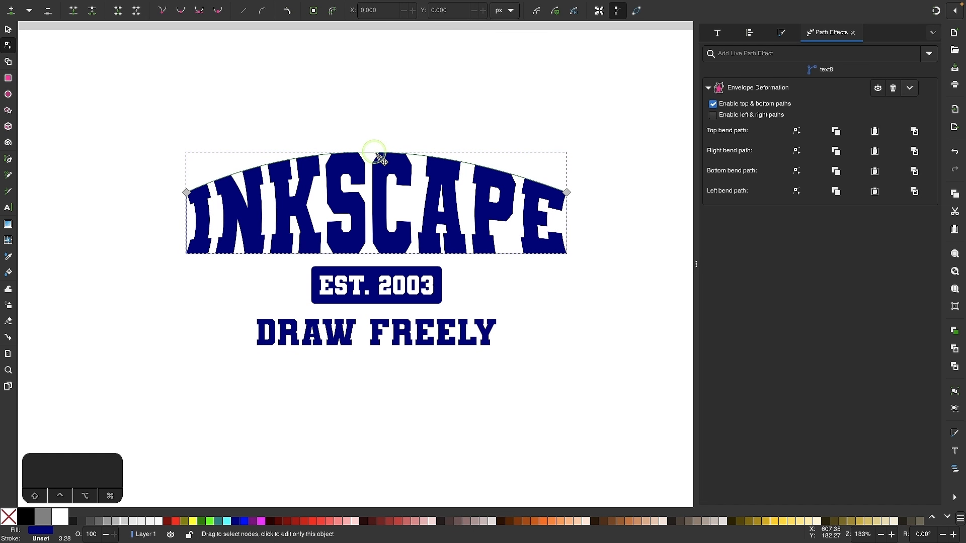
Step: Switch to Inkscape and bend the top and bottom Envelope Deformation paths of the INKSCAPE text into an arch
{"action": "left_click_drag", "start_coordinate": [375, 153], "coordinate": [376, 153]}
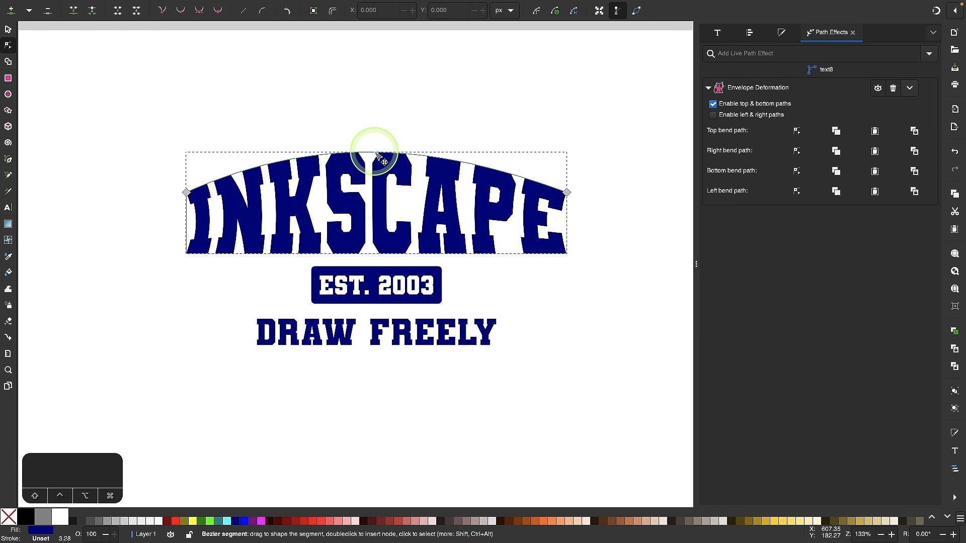
{"action": "left_click", "coordinate": [797, 173]}
{"action": "key", "text": "s"}
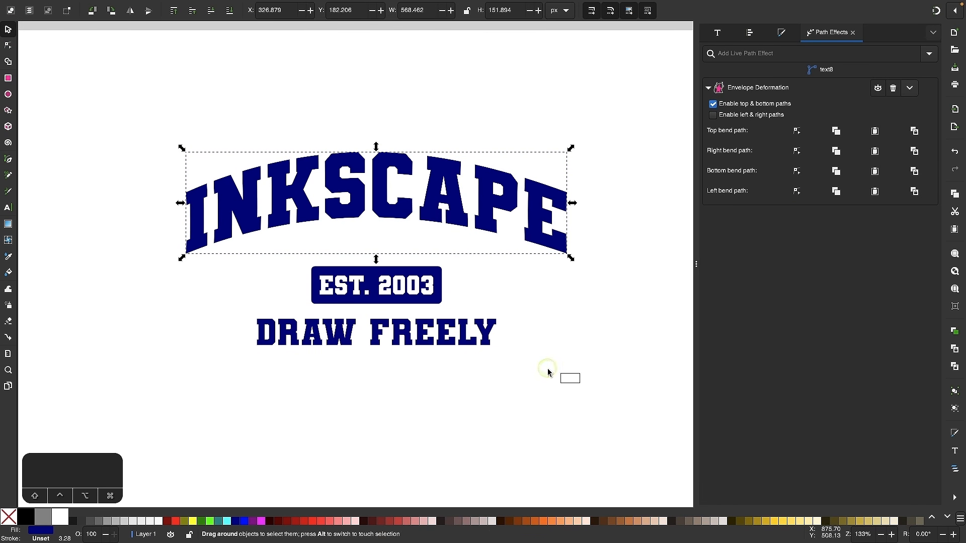
Step: Move the EST. 2003 badge and DRAW FREELY text up under the arched title and center the design elements on a vertical axis
{"action": "left_click_drag", "start_coordinate": [581, 384], "coordinate": [241, 259]}
{"action": "left_click_drag", "start_coordinate": [392, 280], "coordinate": [391, 250]}
{"action": "scroll", "coordinate": [390, 248], "scroll_direction": "down", "scroll_amount": 1}
{"action": "left_click_drag", "start_coordinate": [567, 352], "coordinate": [216, 156]}
{"action": "left_click", "coordinate": [749, 32]}
{"action": "left_click", "coordinate": [751, 126]}
{"action": "scroll", "coordinate": [360, 218], "scroll_direction": "down", "scroll_amount": 2}
{"action": "left_click_drag", "start_coordinate": [440, 256], "coordinate": [556, 319]}
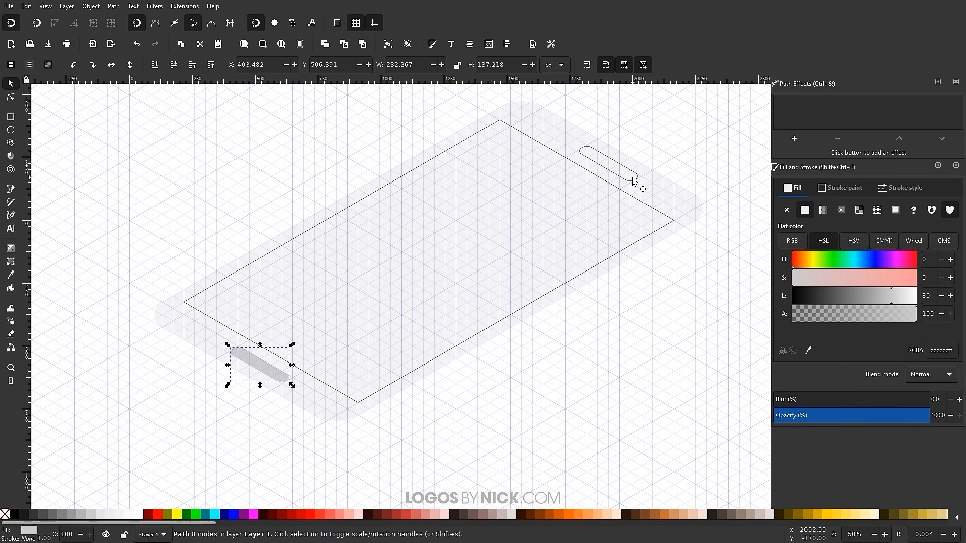
Step: Fill the outlined slot at the phone's upper end with the gray sampled from the lower slot
{"action": "left_click", "coordinate": [638, 185]}
{"action": "key", "text": "d"}
{"action": "left_click", "coordinate": [261, 364]}
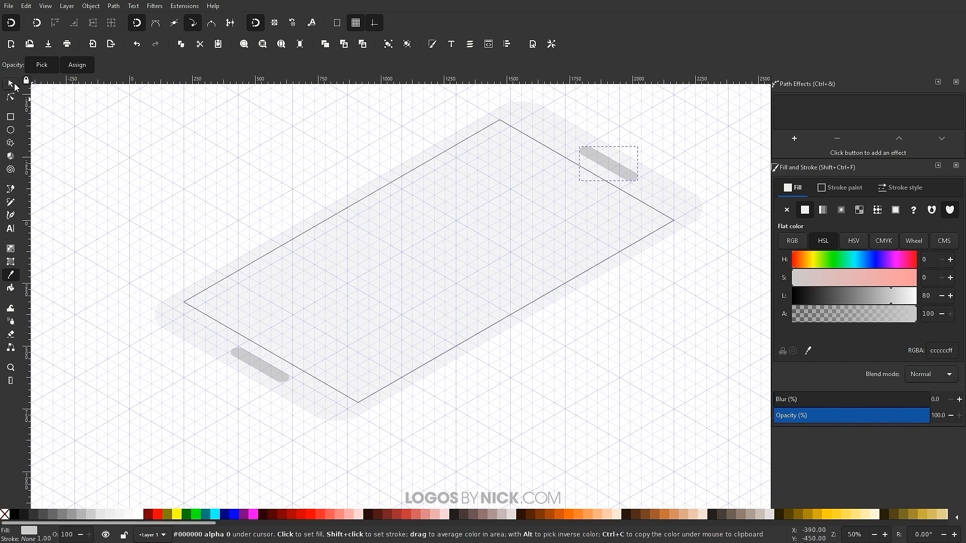
Step: Fill the isometric phone's screen outline with white and remove its stroke
{"action": "left_click", "coordinate": [10, 83]}
{"action": "left_click", "coordinate": [222, 324]}
{"action": "left_click", "coordinate": [141, 514]}
{"action": "left_click", "coordinate": [4, 514], "text": "shift"}
Step: Shift the isometric phone's rounded body slightly upward
{"action": "left_click", "coordinate": [317, 423]}
{"action": "left_click_drag", "start_coordinate": [316, 420], "coordinate": [324, 393]}
{"action": "left_click", "coordinate": [188, 287]}
{"action": "right_click", "coordinate": [188, 287]}
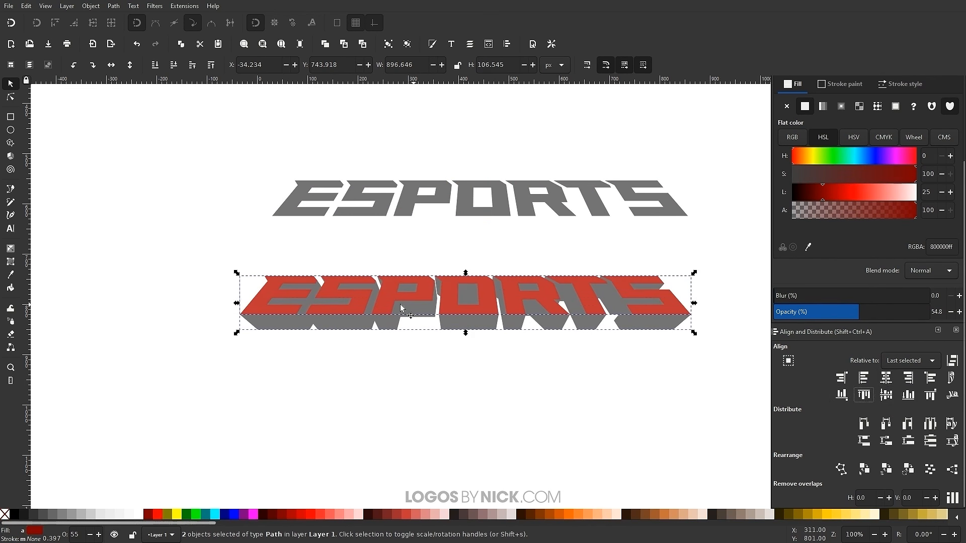
Step: Adjust the Offset path effect on the extruded ESPORTS lettering
{"action": "left_click", "coordinate": [473, 182]}
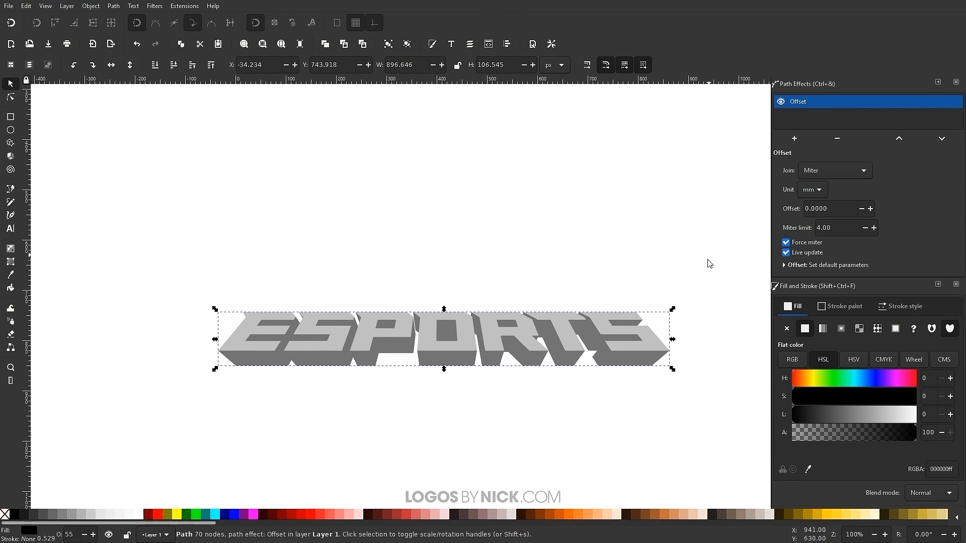
{"action": "left_click", "coordinate": [865, 211]}
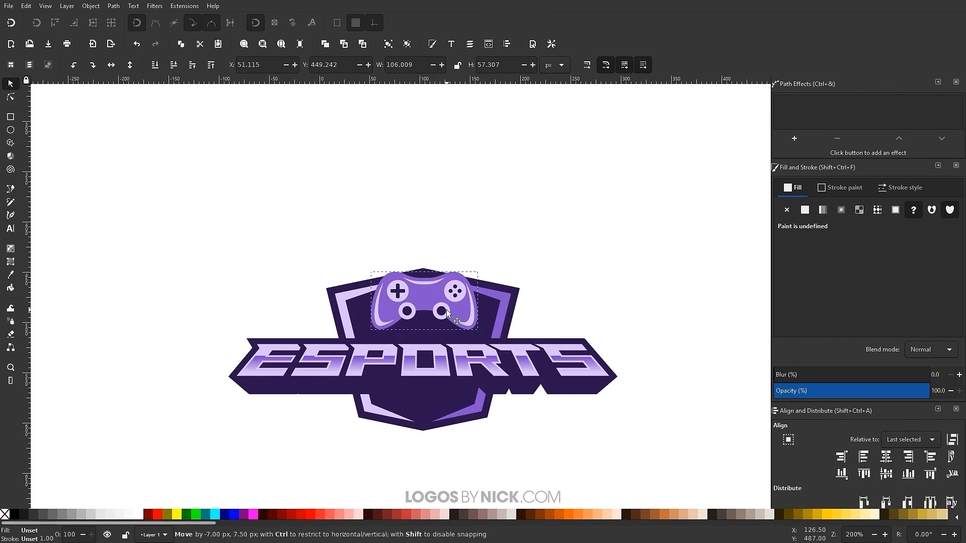
Step: Position the game controller over the upper part of the shield above the ESPORTS lettering
{"action": "left_click_drag", "start_coordinate": [447, 313], "coordinate": [446, 315]}
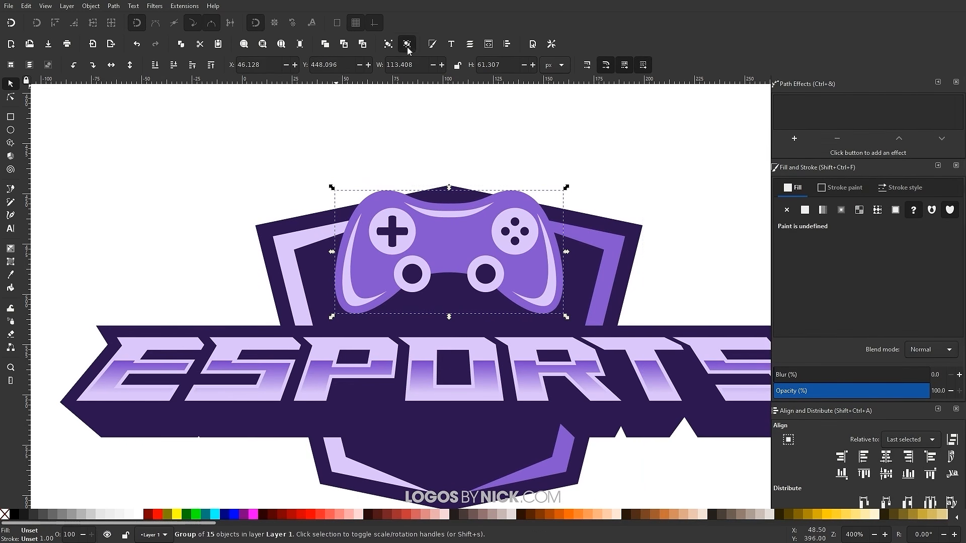
{"action": "mouse_move", "coordinate": [441, 257]}
{"action": "left_mouse_down"}
{"action": "mouse_move", "coordinate": [475, 222]}
{"action": "mouse_move", "coordinate": [433, 252]}
{"action": "left_mouse_up"}
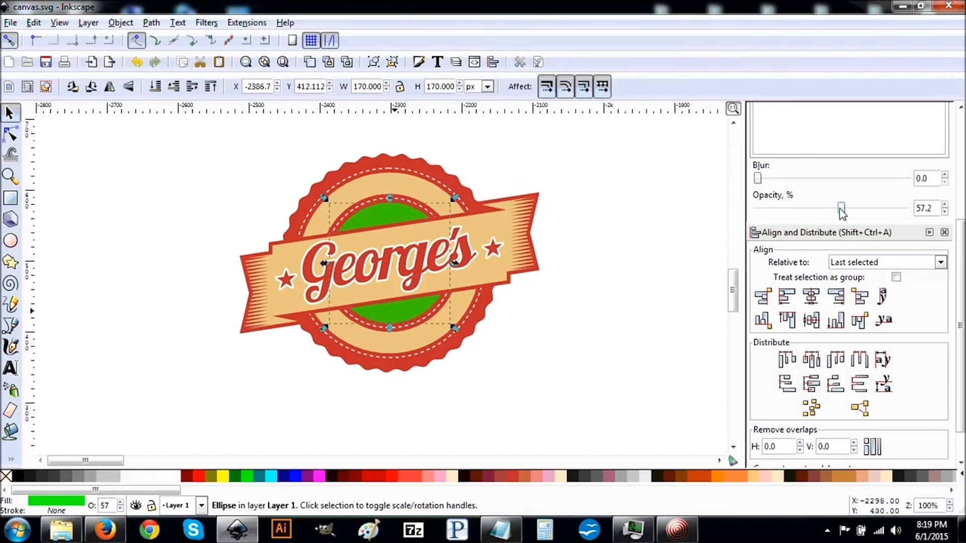
Step: Draw a tall vertical stripe 12 px wide over the George's badge and place evenly spaced copies beside it
{"action": "key", "text": "r"}
{"action": "left_click_drag", "start_coordinate": [341, 178], "coordinate": [352, 403]}
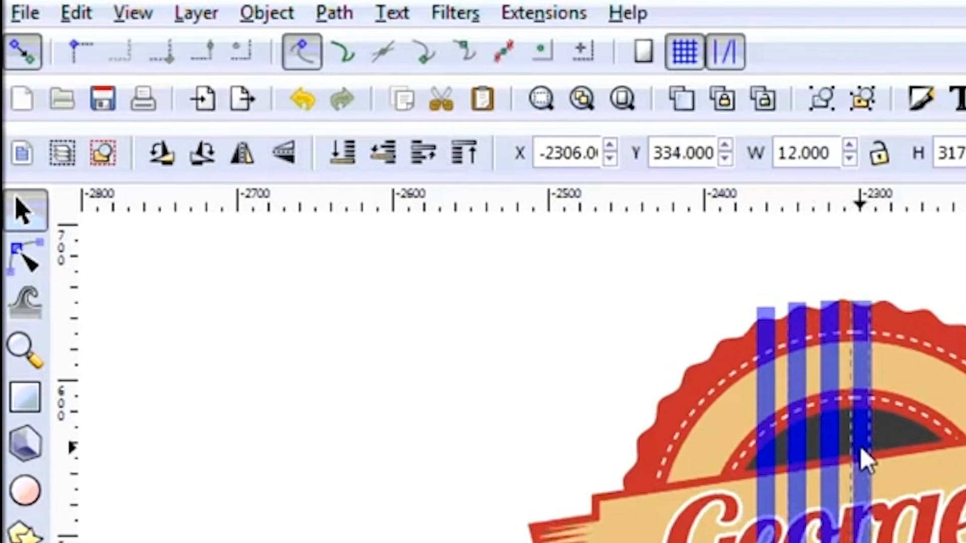
{"action": "left_click_drag", "start_coordinate": [392, 225], "coordinate": [432, 225]}
{"action": "left_click", "coordinate": [436, 182], "text": "shift"}
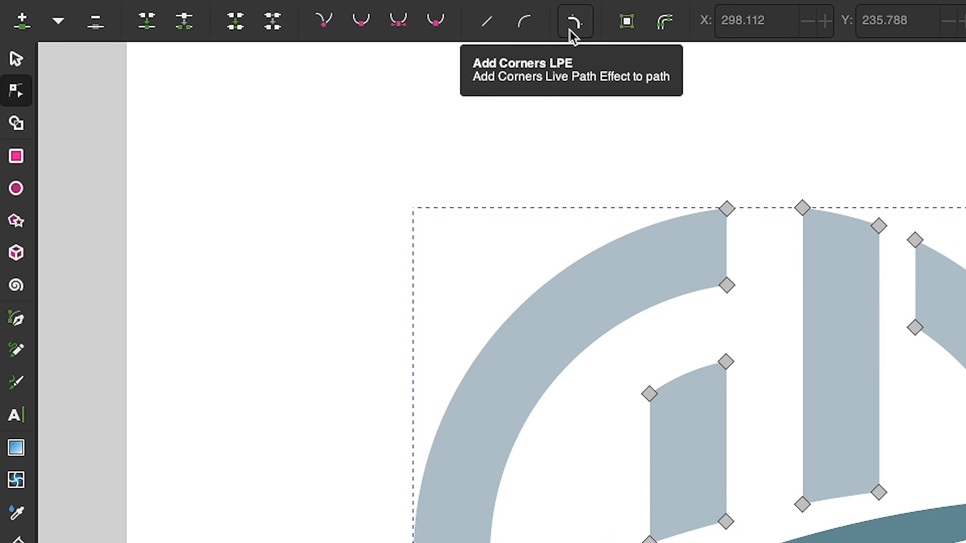
Step: Add the Corners live path effect to the light blue logo shapes and round their corners
{"action": "left_click", "coordinate": [571, 31]}
{"action": "left_click_drag", "start_coordinate": [718, 209], "coordinate": [676, 225]}
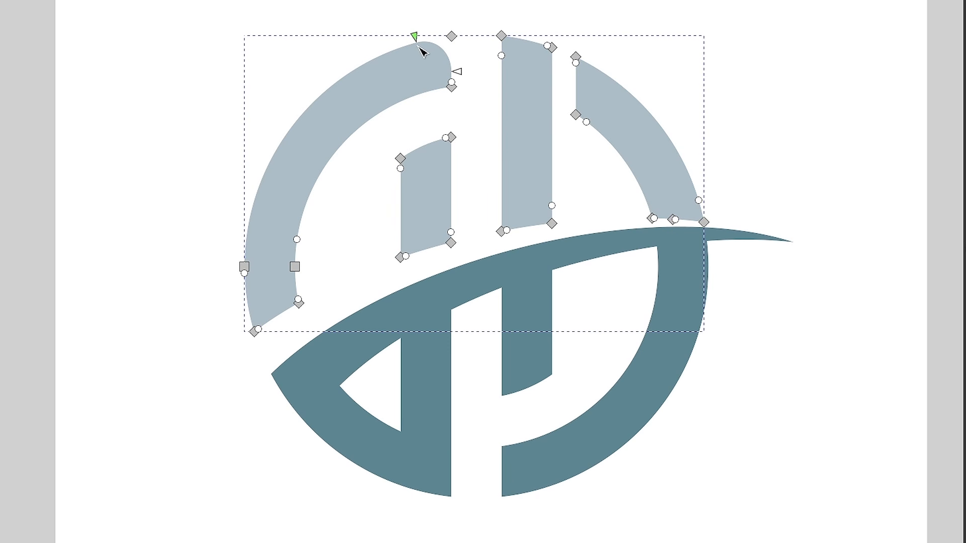
{"action": "left_click_drag", "start_coordinate": [129, 58], "coordinate": [605, 352]}
{"action": "mouse_move", "coordinate": [414, 37]}
{"action": "left_mouse_down"}
{"action": "mouse_move", "coordinate": [440, 37]}
{"action": "mouse_move", "coordinate": [430, 38]}
{"action": "left_mouse_up"}
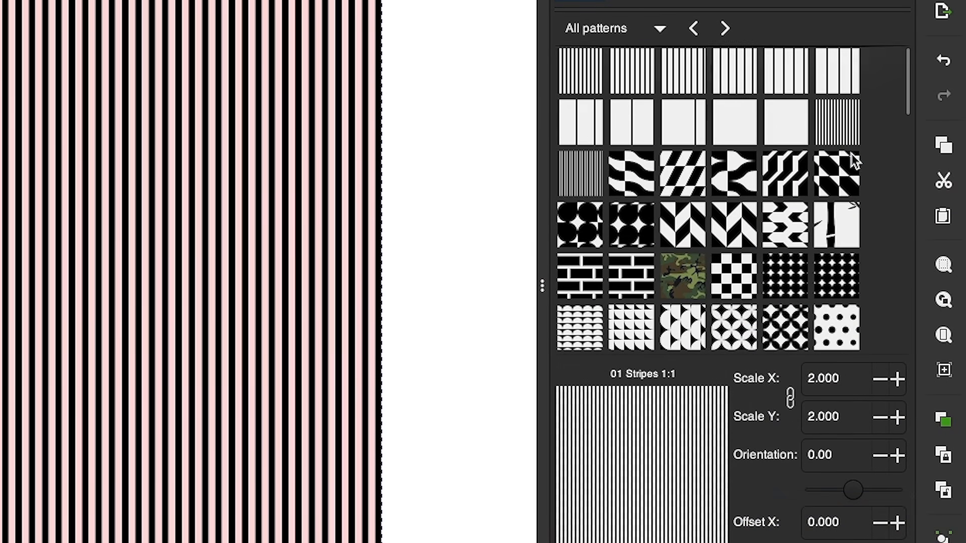
Step: Fill the pink shape with the Leaves pattern from the Nature patterns category
{"action": "left_click", "coordinate": [660, 29]}
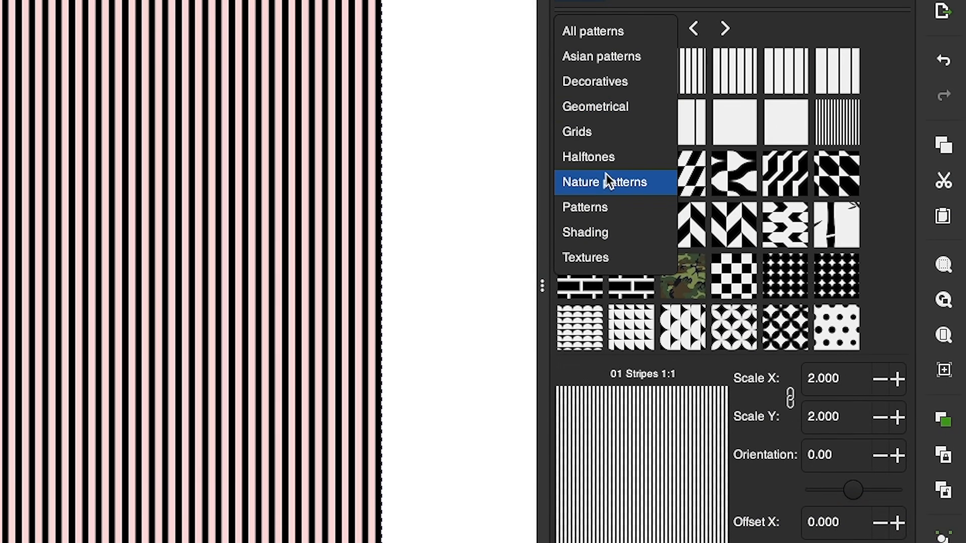
{"action": "left_click", "coordinate": [614, 182]}
{"action": "left_click", "coordinate": [804, 155]}
{"action": "left_click", "coordinate": [850, 156]}
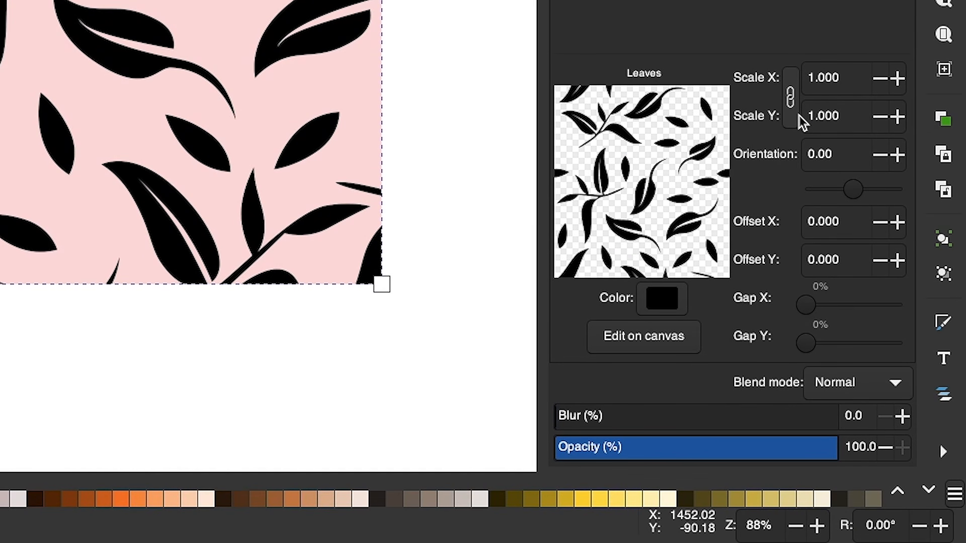
Step: Adjust the leaf pattern's linked X and Y scale, trying 1.1 before reducing it
{"action": "left_click", "coordinate": [897, 78]}
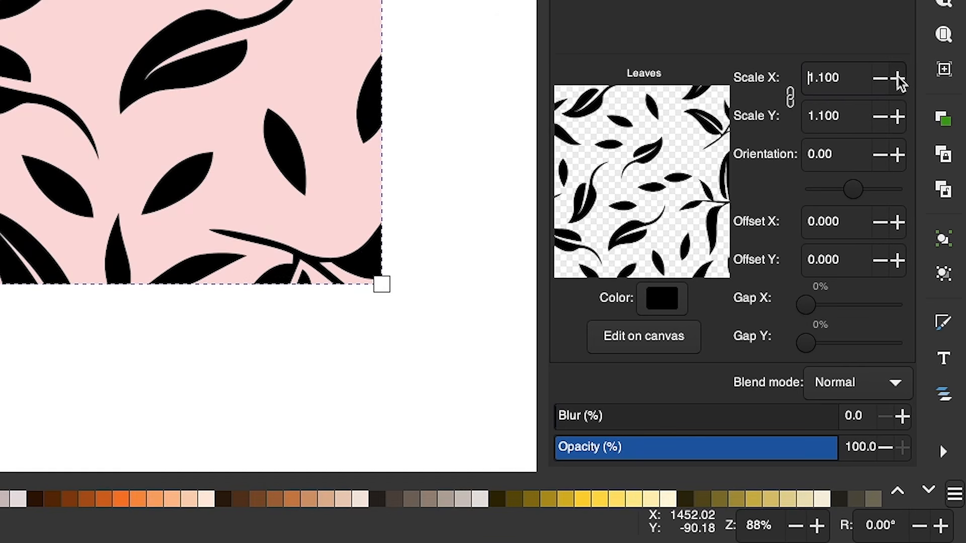
{"action": "left_click", "coordinate": [880, 79]}
{"action": "left_click", "coordinate": [880, 79]}
{"action": "left_click", "coordinate": [880, 79]}
Step: Adjust the orientation of the leaf pattern in small increments in both directions
{"action": "left_click", "coordinate": [898, 156]}
{"action": "left_click", "coordinate": [897, 155]}
{"action": "left_click", "coordinate": [880, 156]}
{"action": "left_click", "coordinate": [880, 156]}
{"action": "left_click_drag", "start_coordinate": [859, 185], "coordinate": [858, 186]}
Step: Adjust the horizontal offset of the leaf pattern in small increments in both directions
{"action": "left_click", "coordinate": [895, 222]}
{"action": "left_click", "coordinate": [895, 221]}
{"action": "left_click", "coordinate": [880, 223]}
{"action": "left_click", "coordinate": [880, 223]}
{"action": "left_click", "coordinate": [881, 222]}
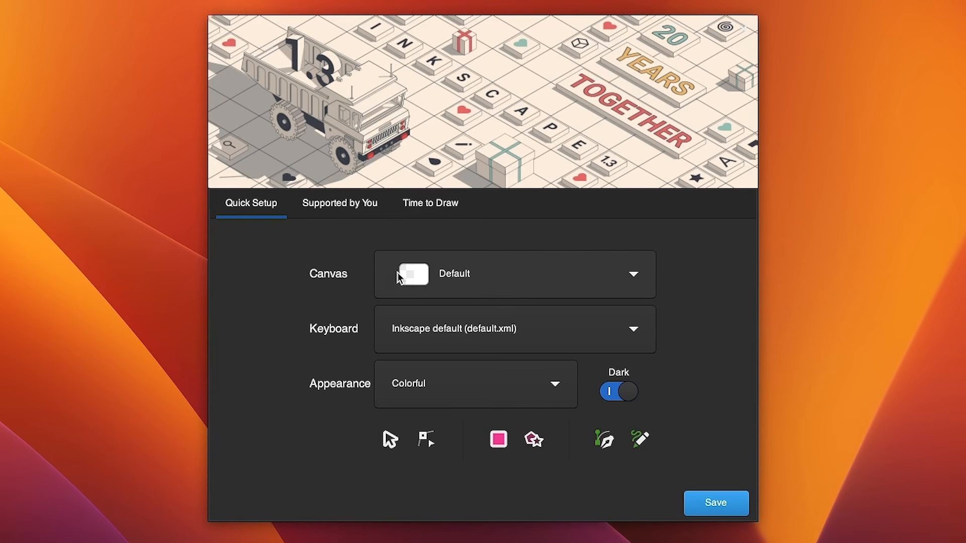
Step: In the Inkscape 1.3 welcome dialog, choose the Default canvas and the Inkscape default (default.xml) keyboard layout
{"action": "left_click", "coordinate": [631, 279]}
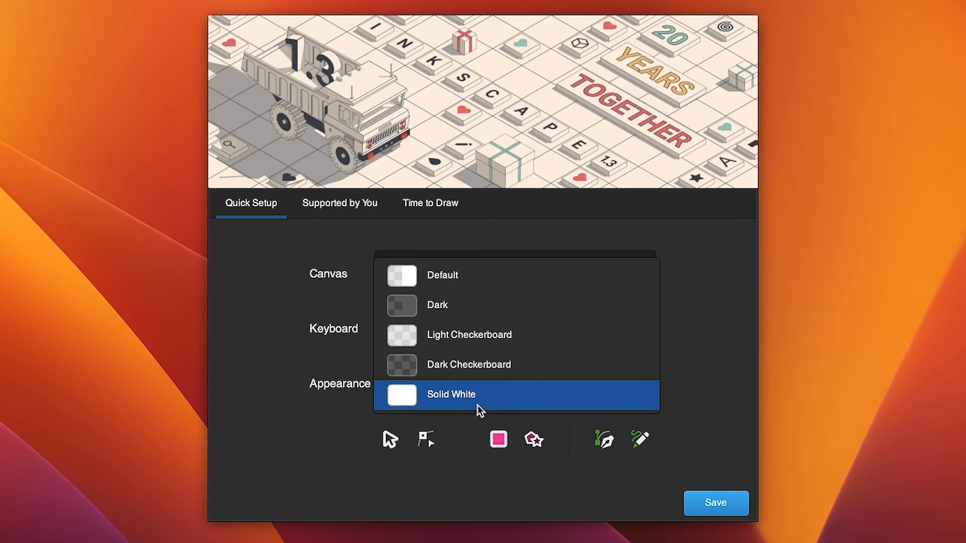
{"action": "left_click", "coordinate": [485, 283]}
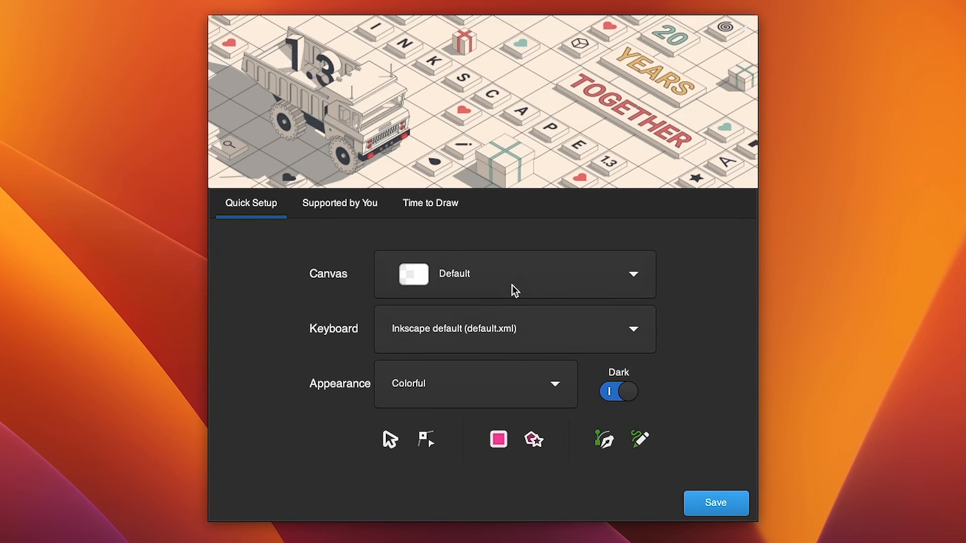
{"action": "left_click", "coordinate": [645, 325]}
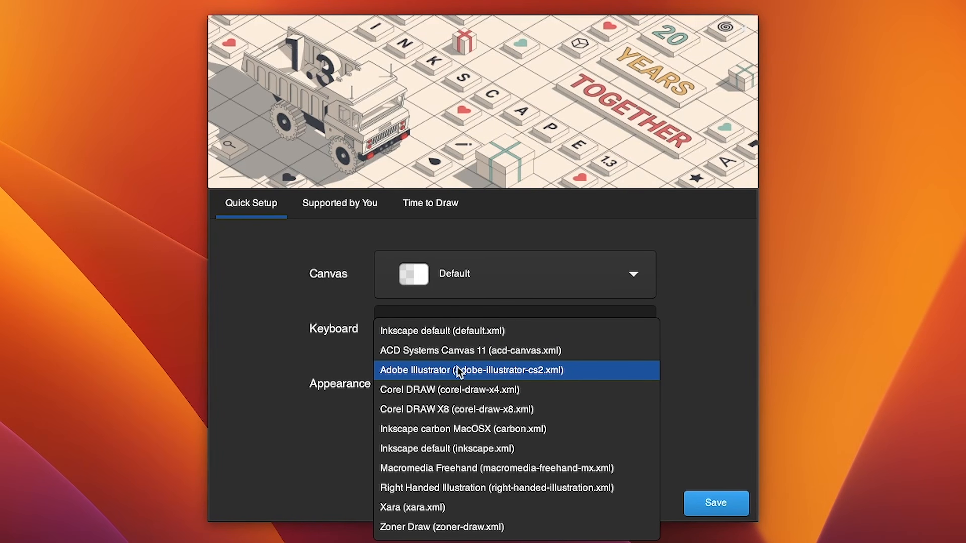
{"action": "left_click", "coordinate": [437, 336]}
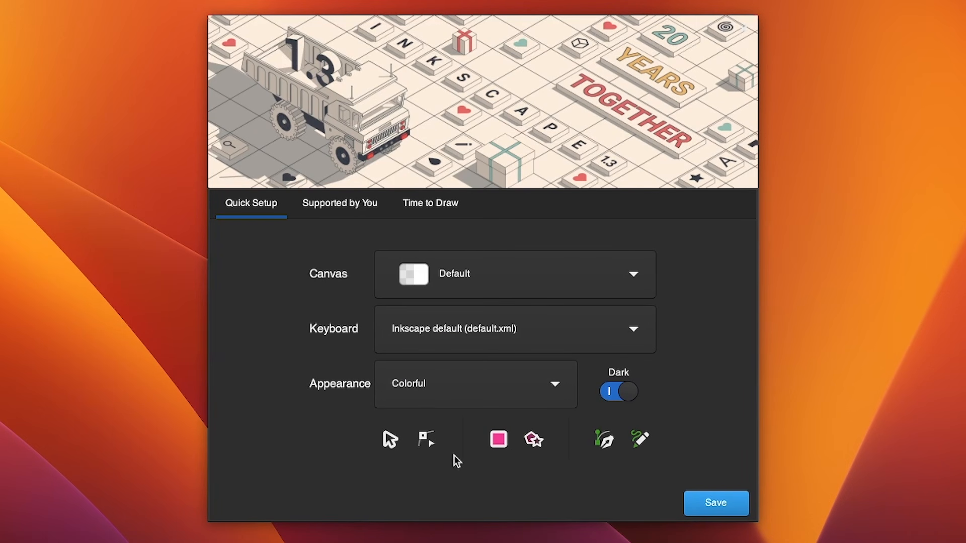
Step: Try the Colorful, Grayscale and Classic Symbolic appearance themes and set the appearance to Compacted (Small Screens)
{"action": "left_click", "coordinate": [519, 395]}
{"action": "left_click", "coordinate": [464, 390]}
{"action": "left_click", "coordinate": [467, 396]}
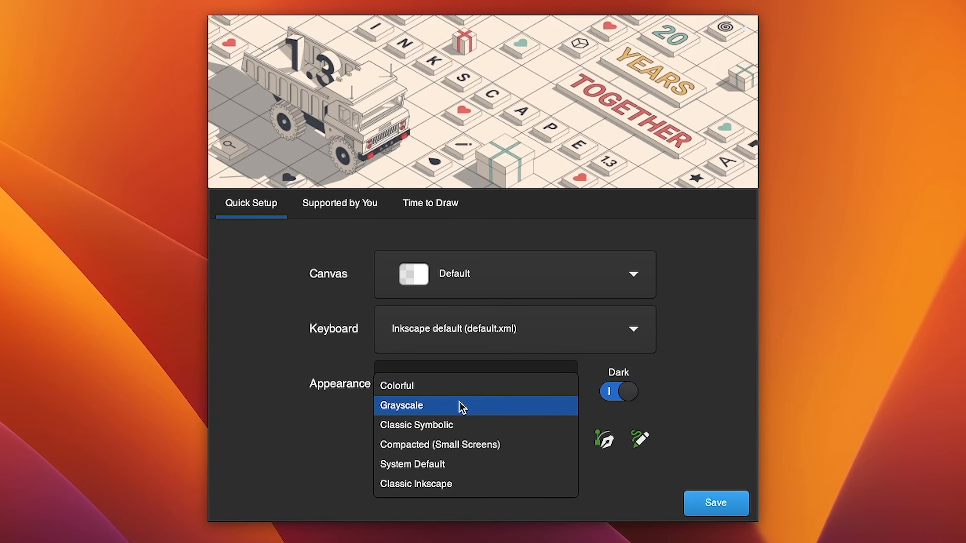
{"action": "left_click", "coordinate": [462, 405]}
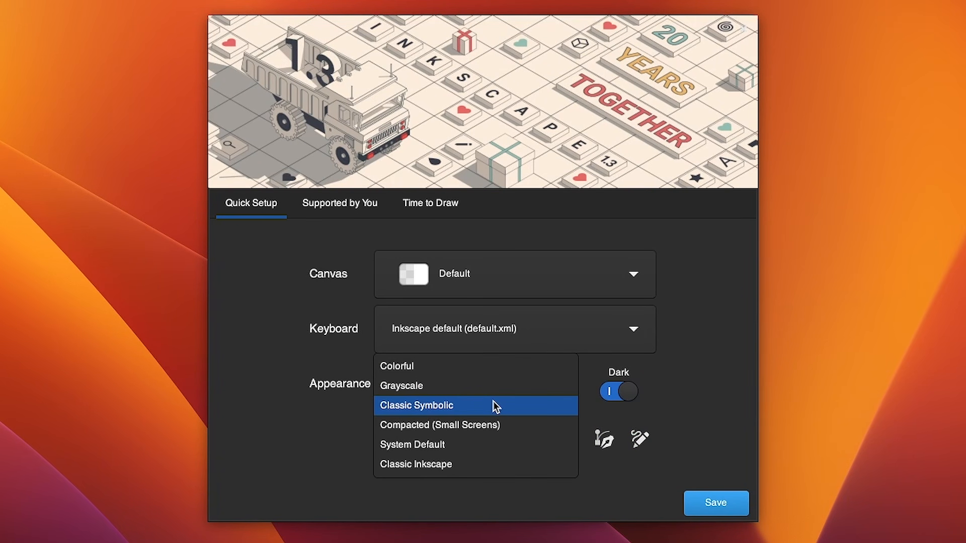
{"action": "left_click", "coordinate": [442, 407]}
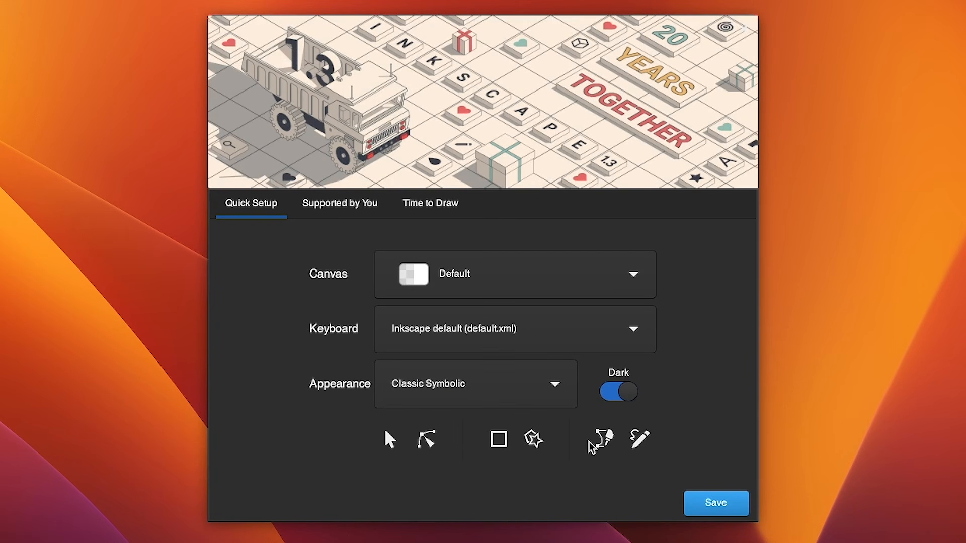
{"action": "left_click", "coordinate": [493, 397]}
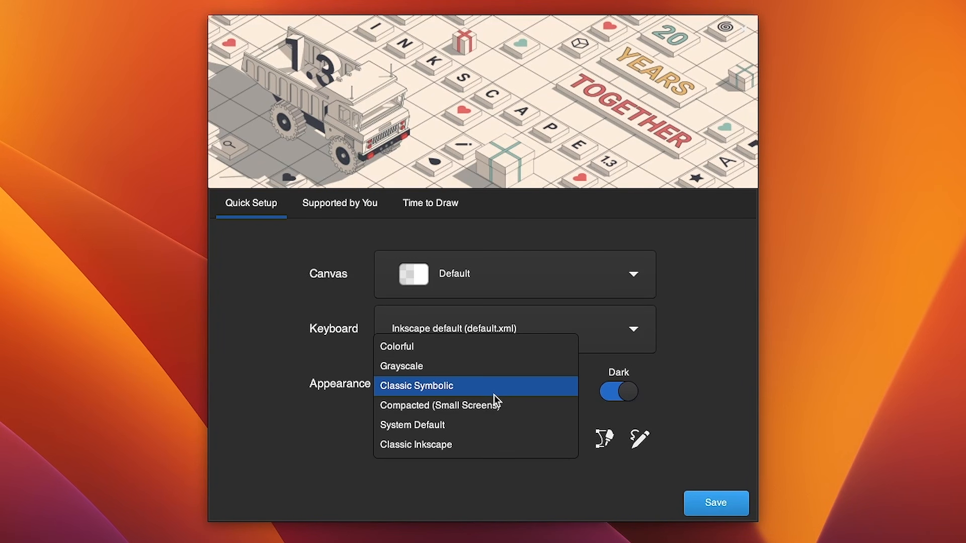
{"action": "left_click", "coordinate": [491, 406]}
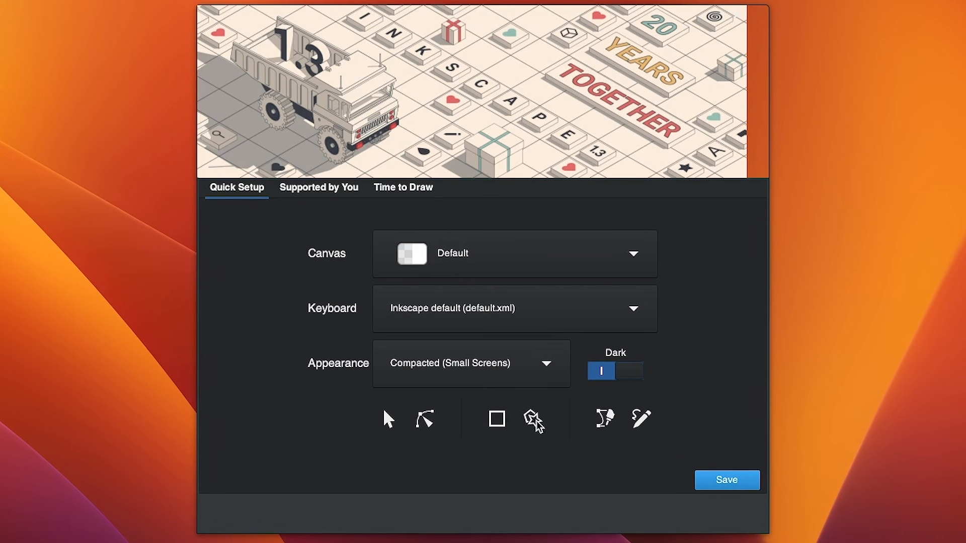
Step: Try the System Default and Classic Inkscape appearance themes
{"action": "left_click", "coordinate": [513, 376]}
{"action": "left_click", "coordinate": [497, 381]}
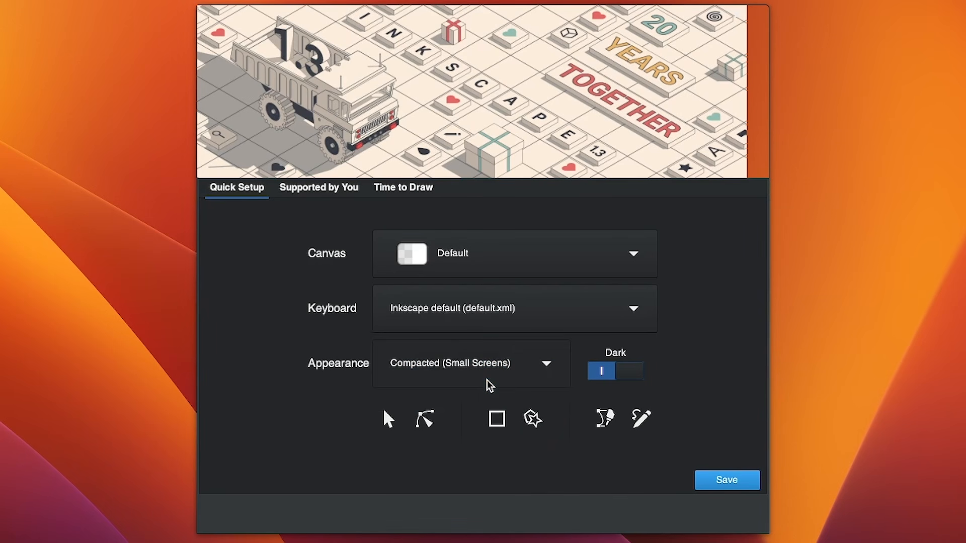
{"action": "left_click", "coordinate": [485, 397]}
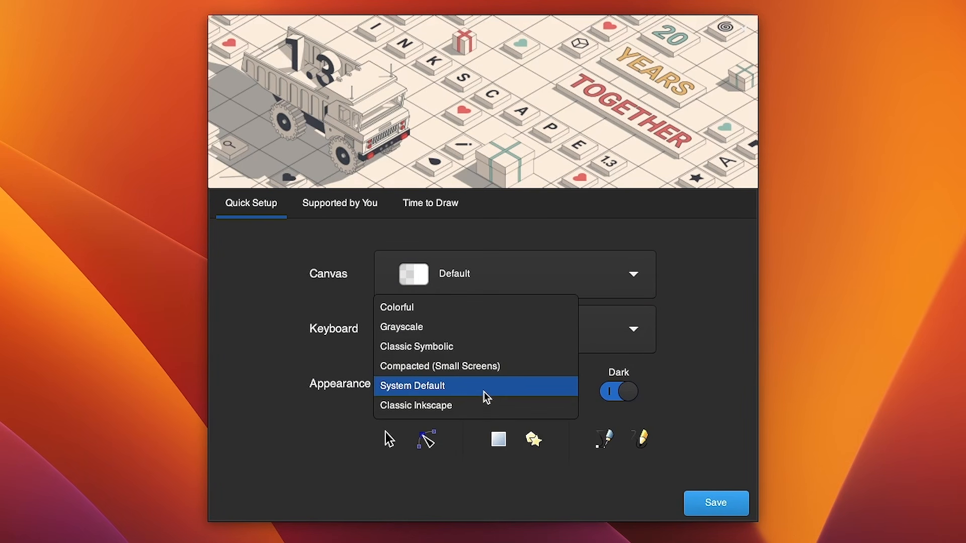
{"action": "left_click", "coordinate": [447, 408]}
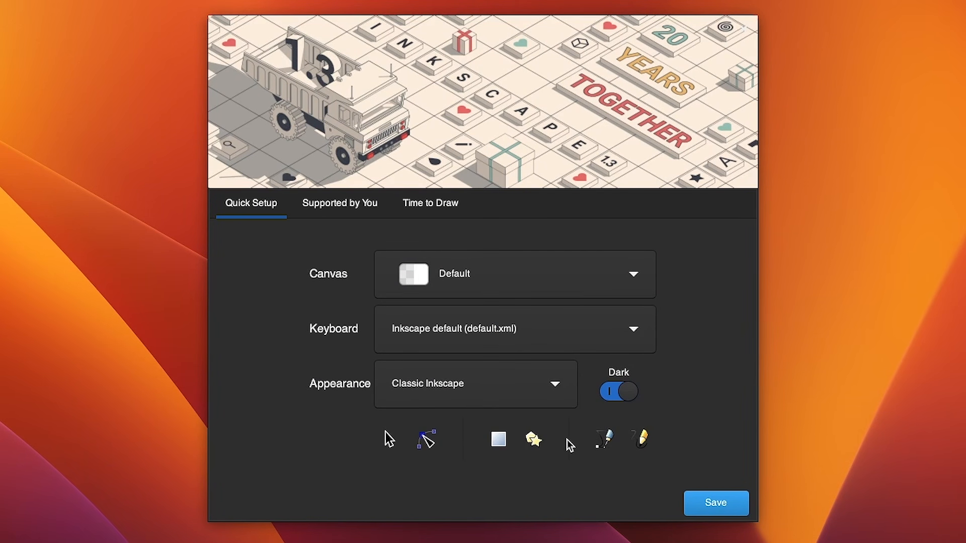
Step: Set the appearance to Colorful and compare it in light and dark mode, leaving Dark on
{"action": "left_click", "coordinate": [513, 397]}
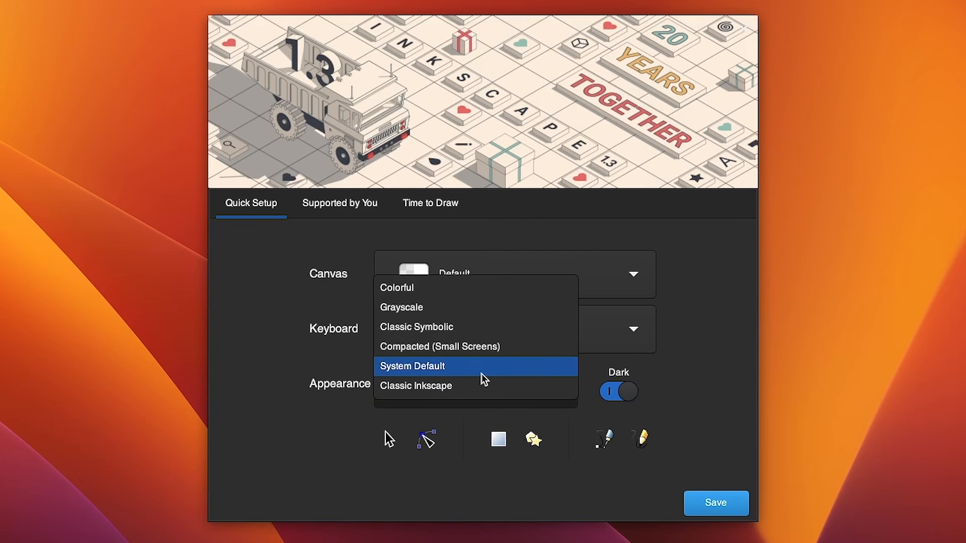
{"action": "left_click", "coordinate": [414, 295]}
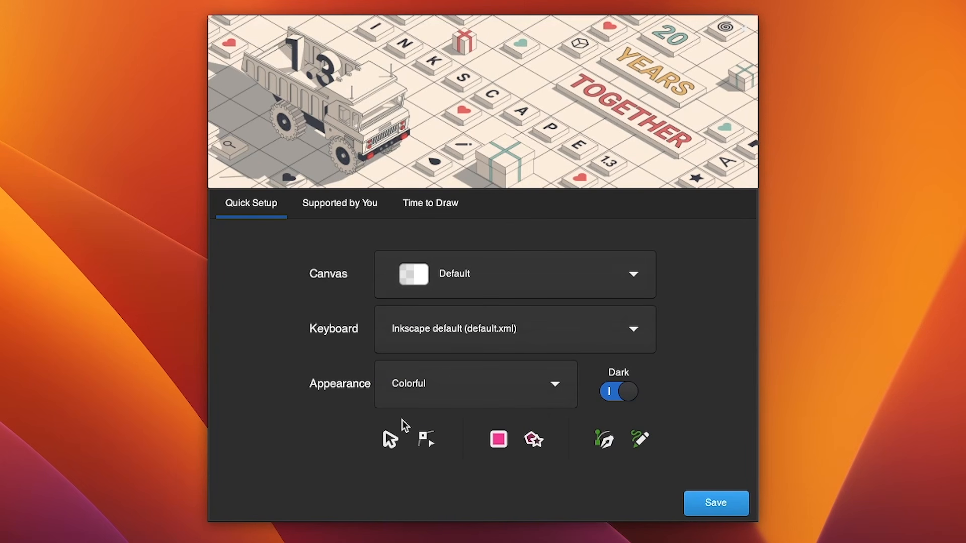
{"action": "left_click", "coordinate": [627, 394]}
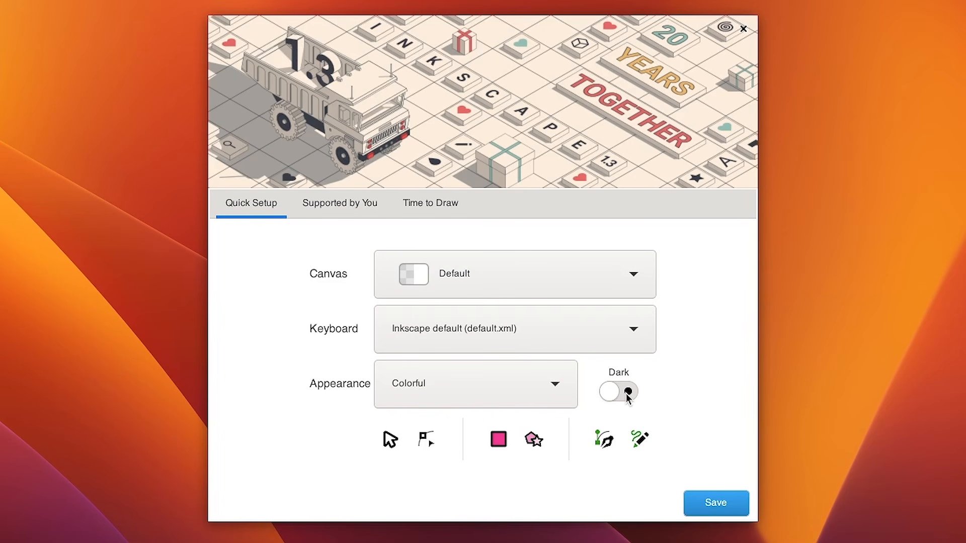
{"action": "left_click", "coordinate": [628, 395]}
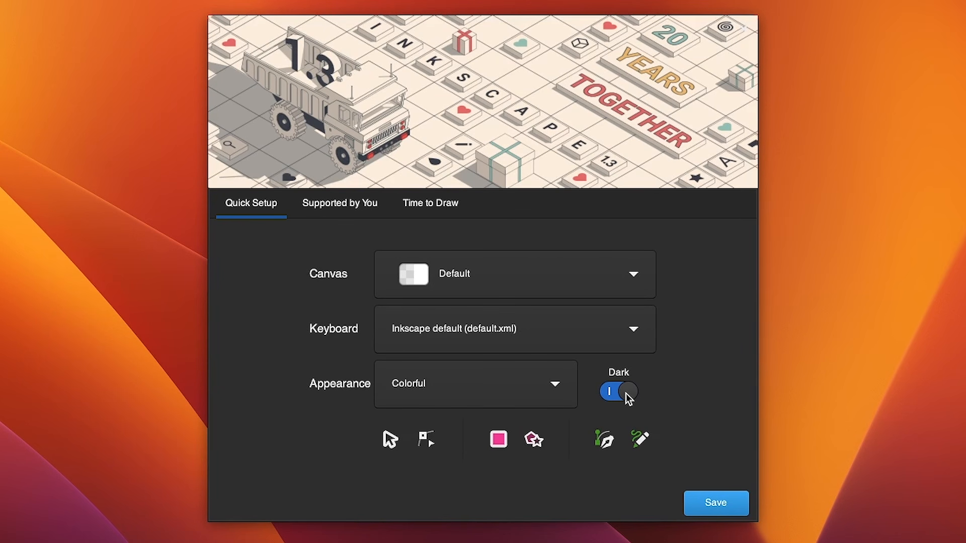
Step: Review the ways to support the Inkscape project, then view the recent existing files offered under Time to Draw
{"action": "left_click", "coordinate": [340, 207]}
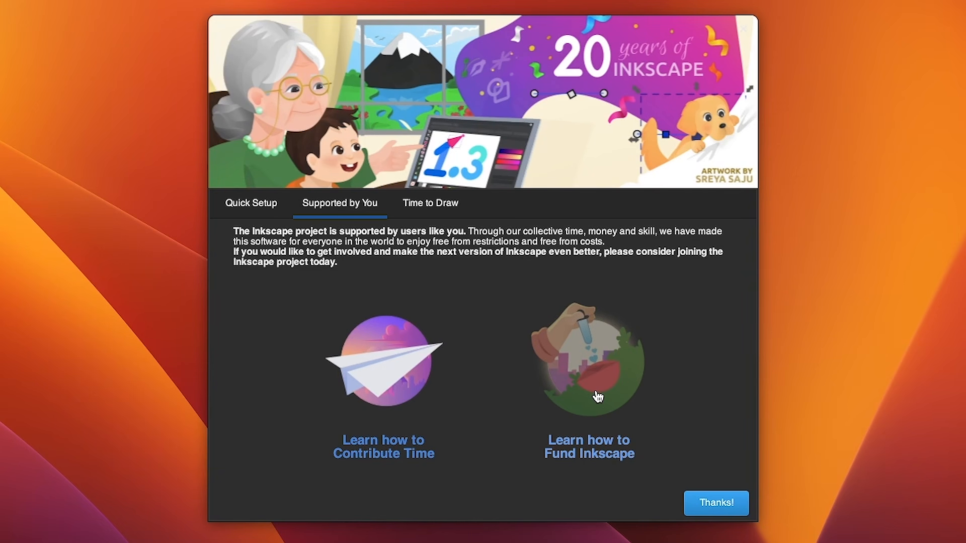
{"action": "left_click", "coordinate": [431, 215]}
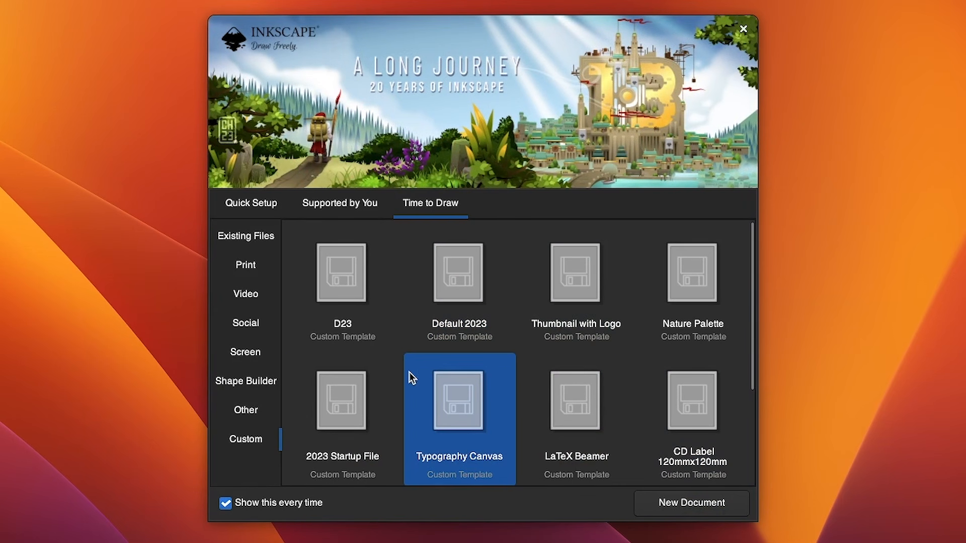
{"action": "left_click", "coordinate": [254, 243]}
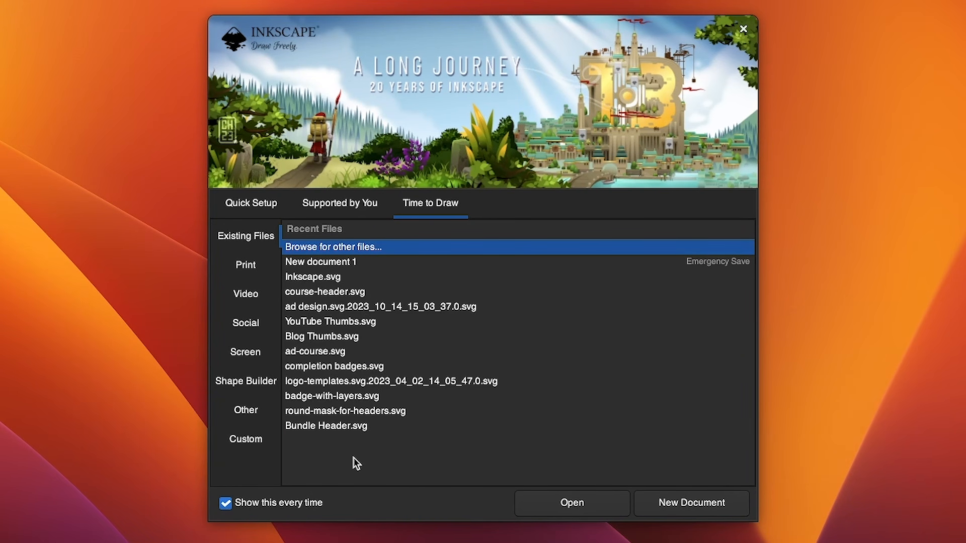
Step: Look through the Print templates from US Executive up to A4 (Portrait)
{"action": "left_click", "coordinate": [251, 271]}
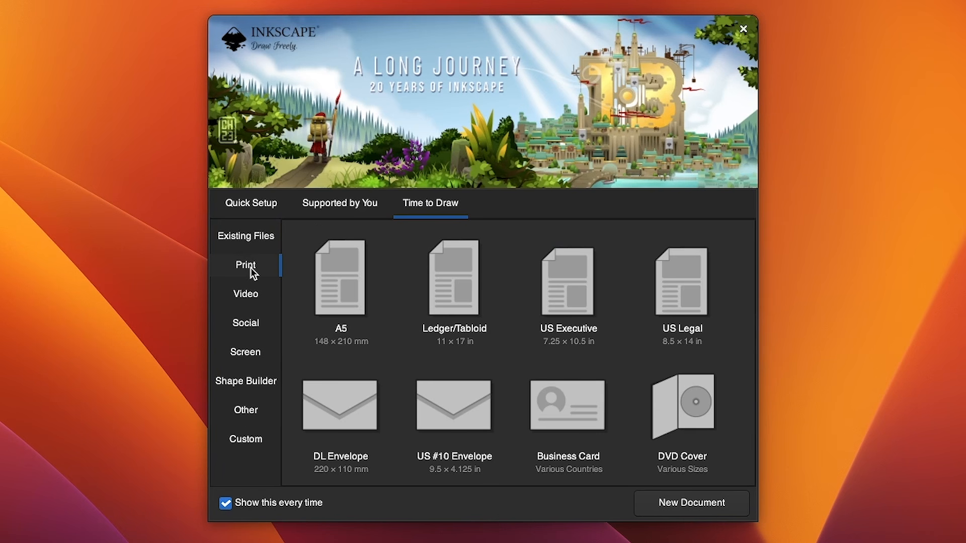
{"action": "left_click", "coordinate": [565, 352]}
{"action": "scroll", "coordinate": [566, 352], "scroll_direction": "up", "scroll_amount": 2}
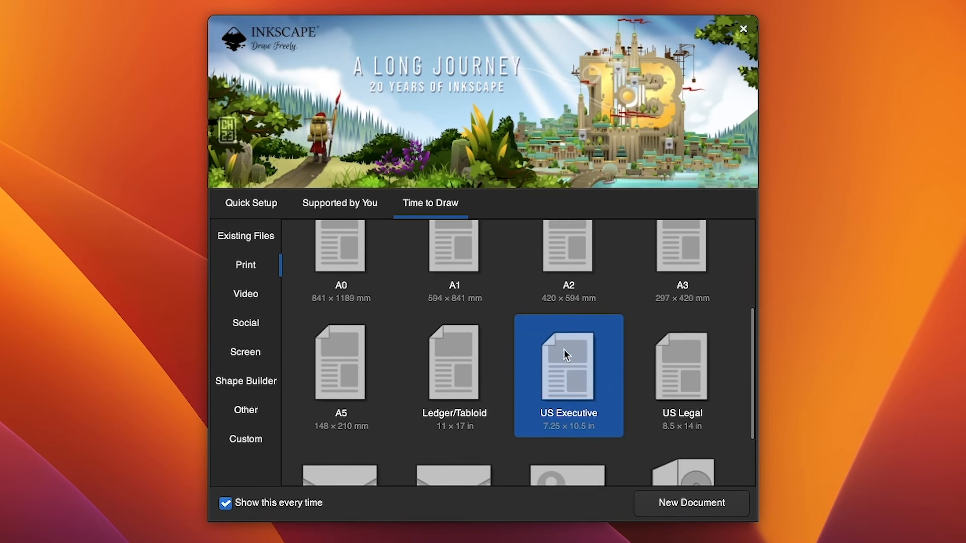
{"action": "scroll", "coordinate": [566, 352], "scroll_direction": "up", "scroll_amount": 1}
{"action": "left_click", "coordinate": [452, 317]}
{"action": "left_click", "coordinate": [331, 325]}
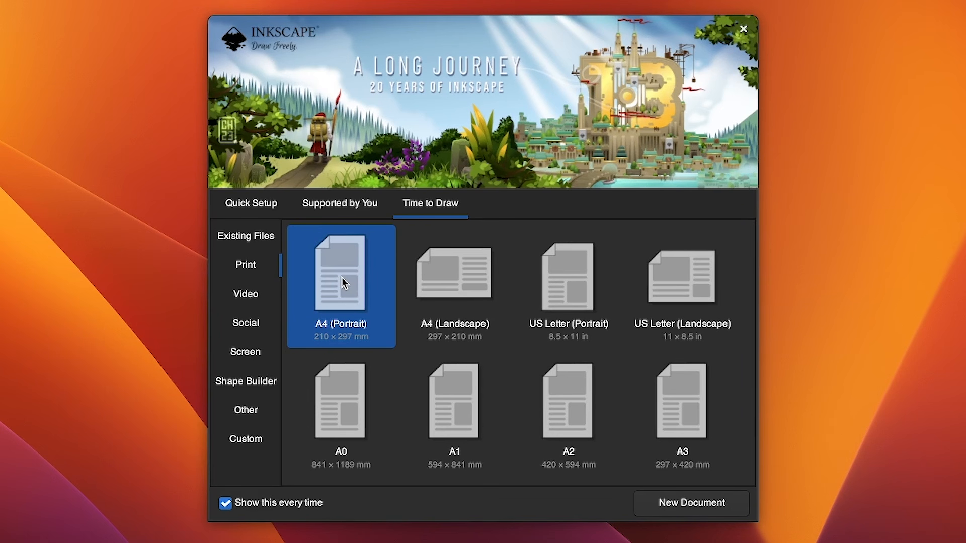
Step: Examine further Print templates, including A4 (Landscape), Ledger/Tabloid, US #10 Envelope, Business Card and DVD Cover
{"action": "left_click", "coordinate": [416, 301]}
{"action": "scroll", "coordinate": [416, 304], "scroll_direction": "down", "scroll_amount": 4}
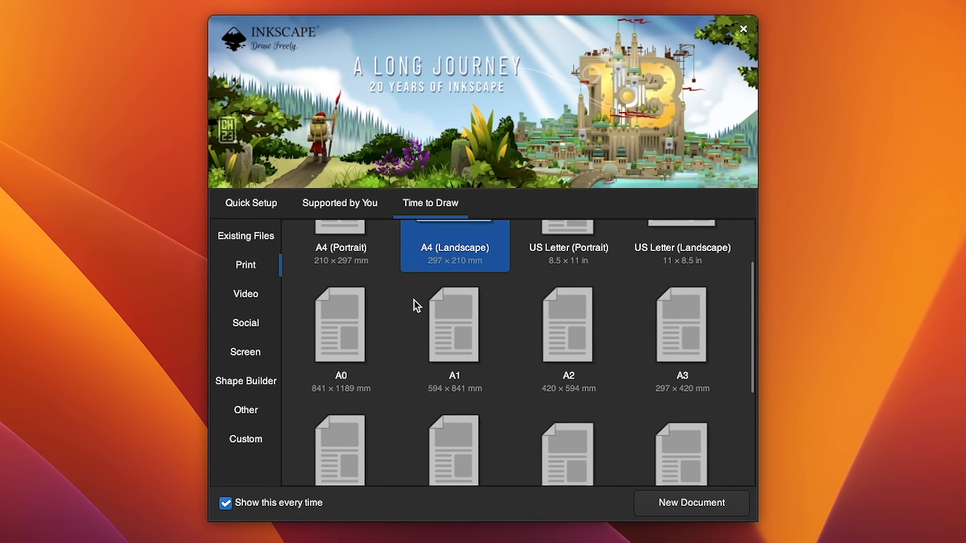
{"action": "scroll", "coordinate": [416, 304], "scroll_direction": "down", "scroll_amount": 1}
{"action": "left_click", "coordinate": [417, 304]}
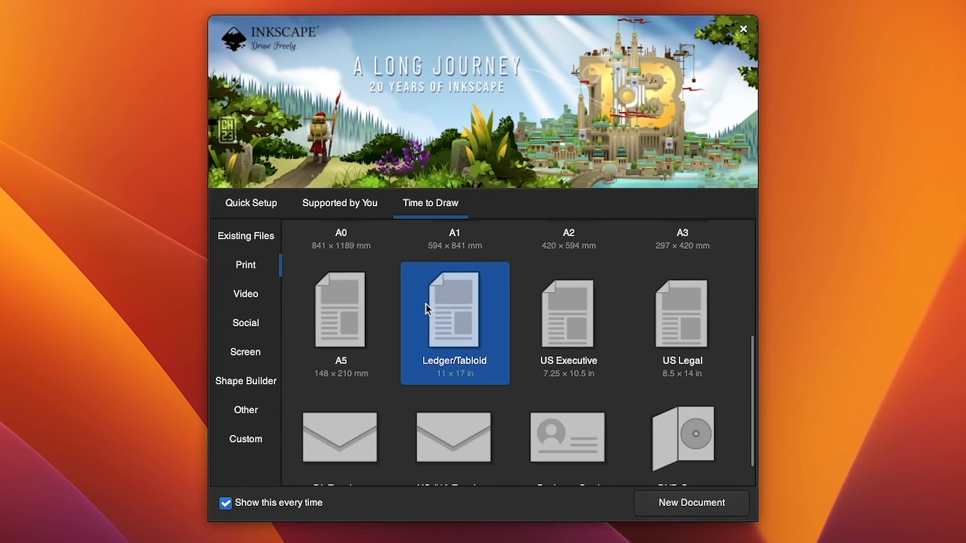
{"action": "scroll", "coordinate": [500, 330], "scroll_direction": "down", "scroll_amount": 2}
{"action": "left_click", "coordinate": [485, 420]}
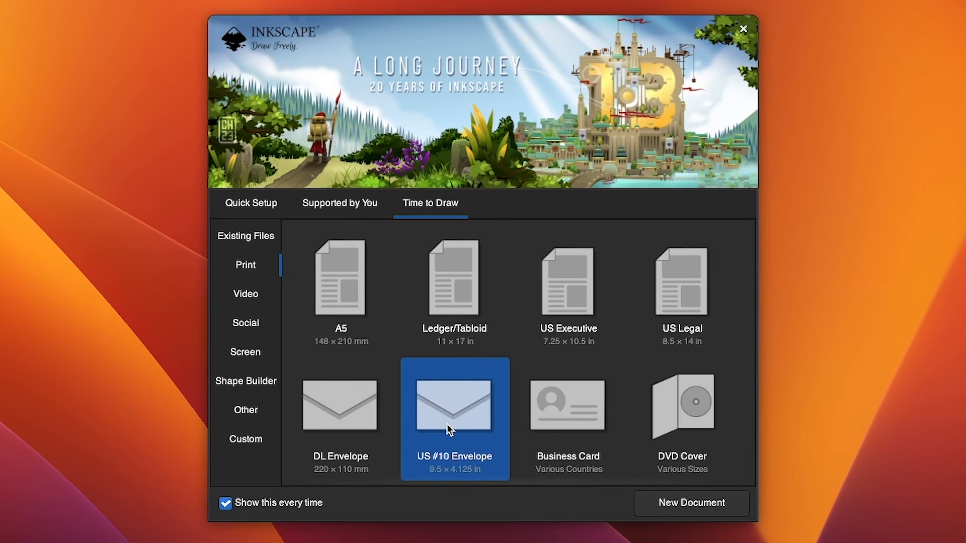
{"action": "left_click", "coordinate": [610, 427]}
{"action": "left_click", "coordinate": [646, 409]}
{"action": "scroll", "coordinate": [645, 409], "scroll_direction": "up", "scroll_amount": 1}
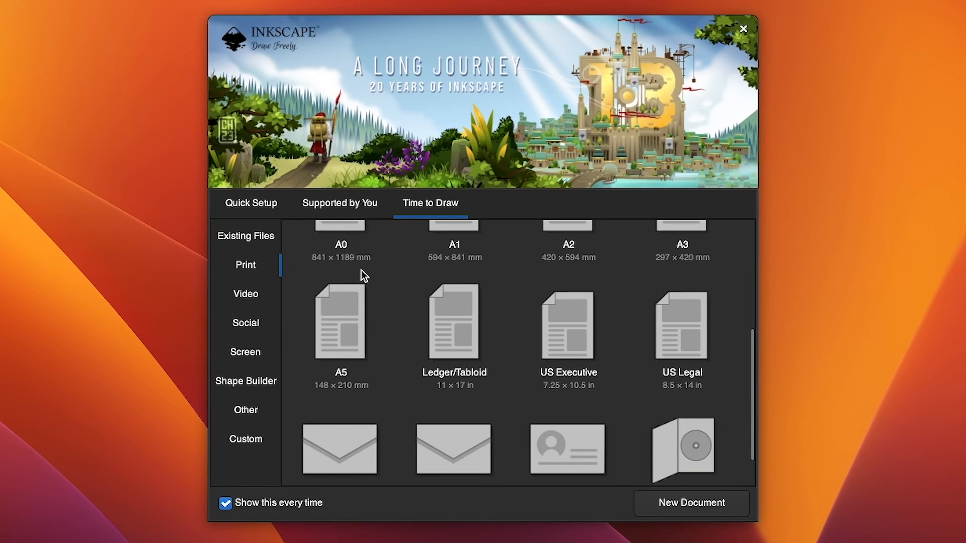
Step: Examine the Video templates, including Video SD Widescreen NTSC, Video DCI 2k (Full Frame) and Video HD 1080p
{"action": "left_click", "coordinate": [258, 302]}
{"action": "left_click", "coordinate": [499, 314]}
{"action": "scroll", "coordinate": [499, 314], "scroll_direction": "up", "scroll_amount": 2}
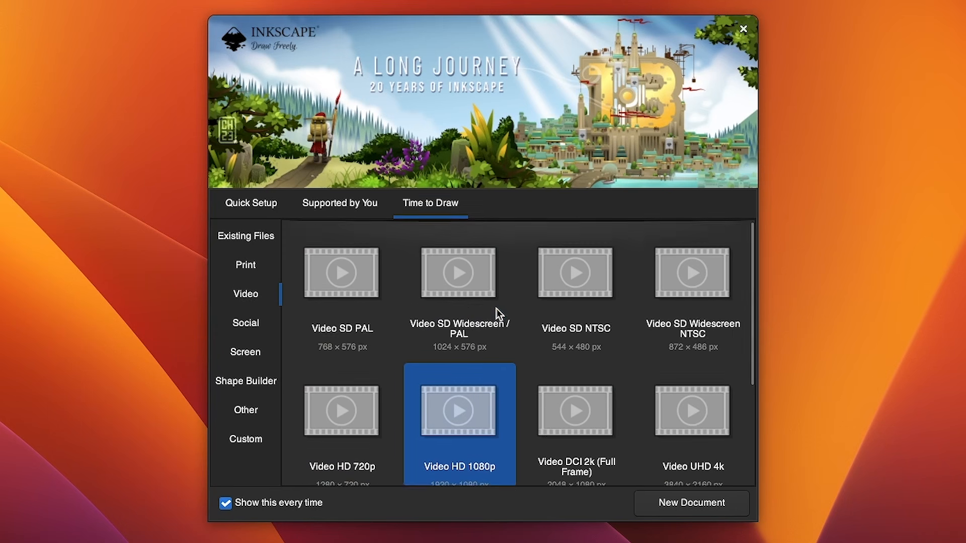
{"action": "left_click", "coordinate": [496, 312]}
{"action": "left_click", "coordinate": [560, 273]}
{"action": "left_click", "coordinate": [656, 329]}
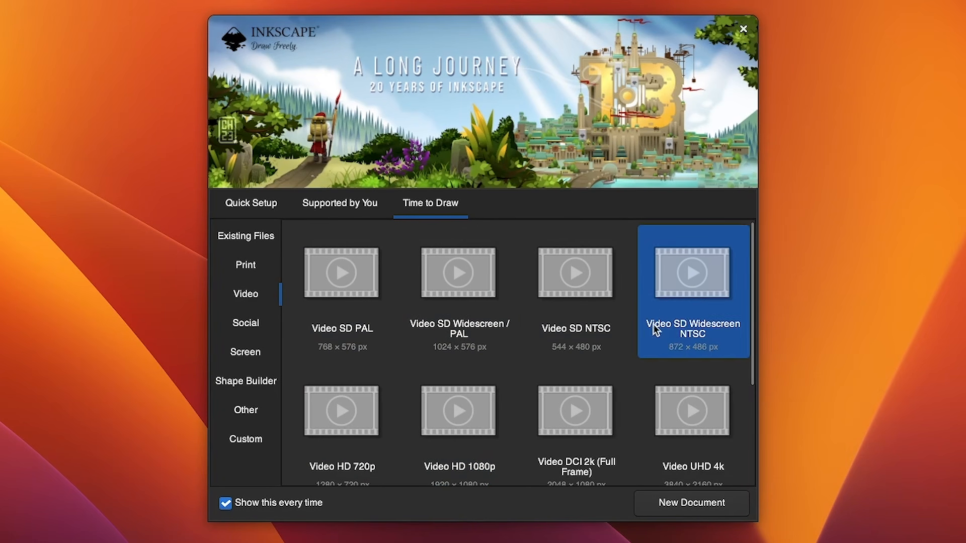
{"action": "left_click", "coordinate": [523, 401]}
{"action": "scroll", "coordinate": [528, 398], "scroll_direction": "down", "scroll_amount": 3}
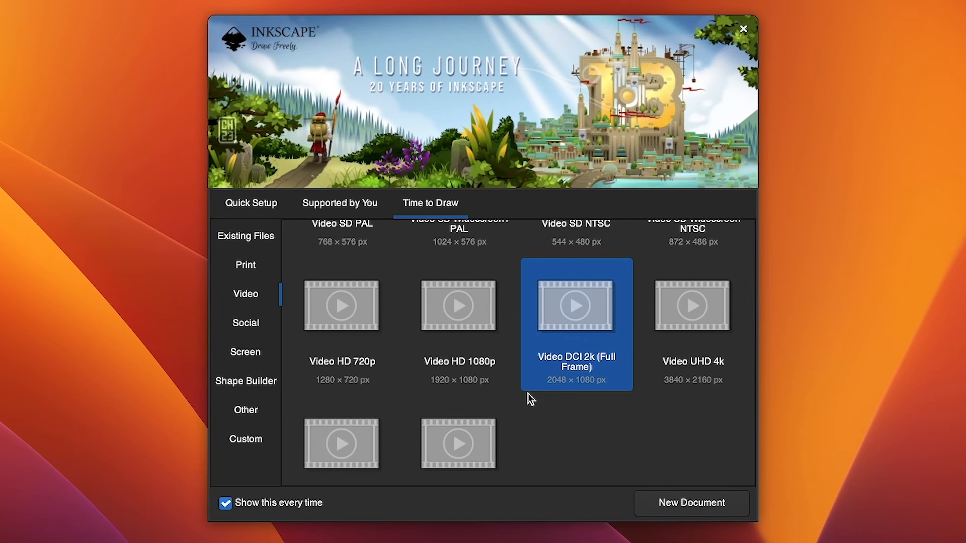
{"action": "left_click", "coordinate": [493, 372]}
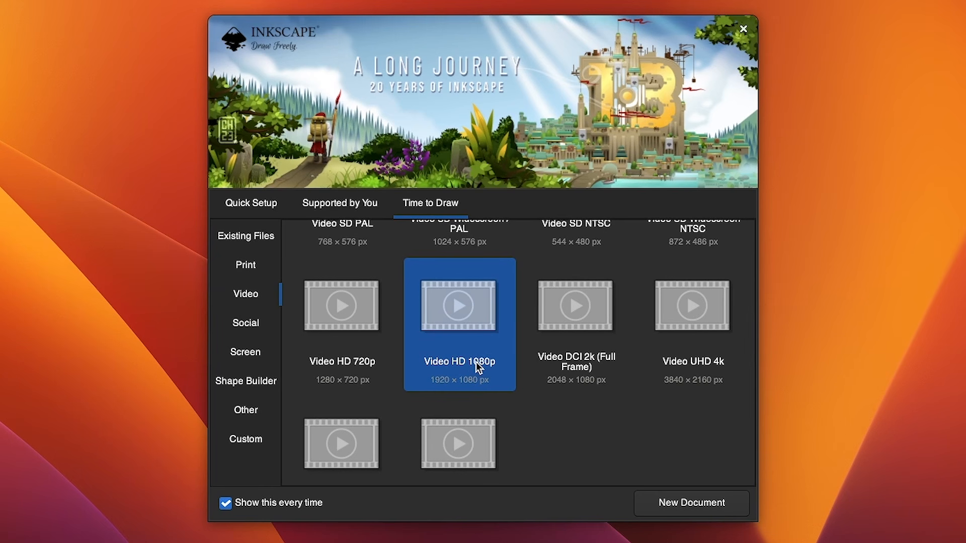
Step: Look through the Social templates for Facebook and Instagram, including Facebook cover photo and Instagram landscape
{"action": "left_click", "coordinate": [233, 325]}
{"action": "left_click", "coordinate": [505, 355]}
{"action": "scroll", "coordinate": [507, 355], "scroll_direction": "down", "scroll_amount": 2}
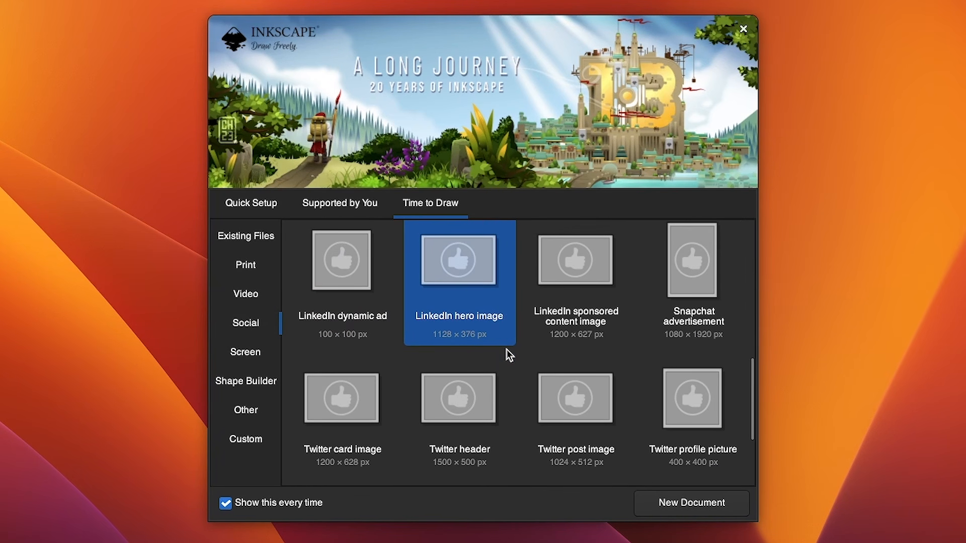
{"action": "scroll", "coordinate": [508, 355], "scroll_direction": "up", "scroll_amount": 5}
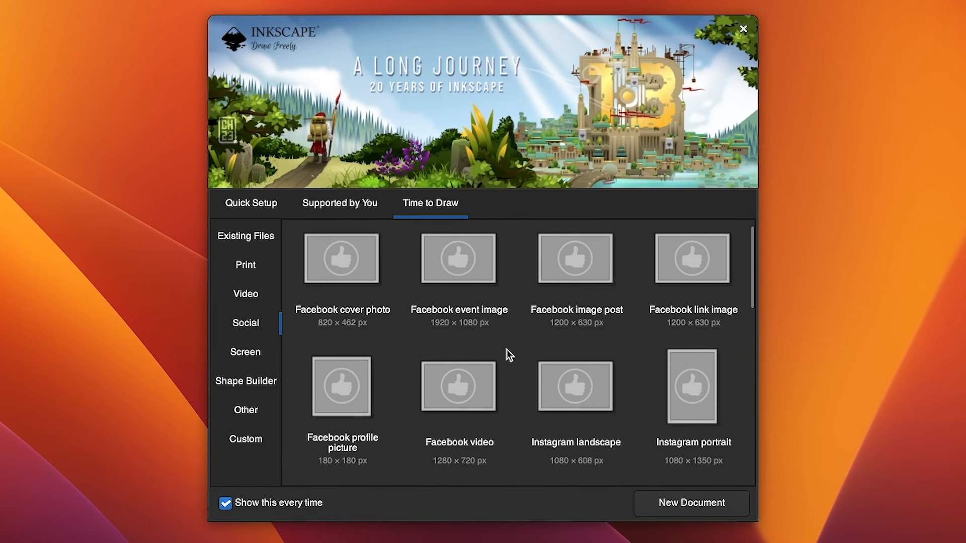
{"action": "left_click", "coordinate": [395, 296]}
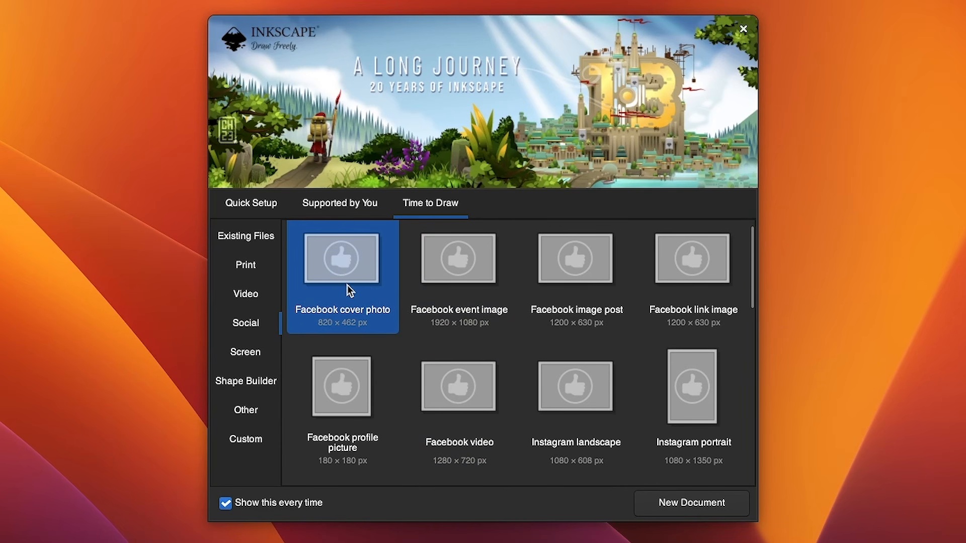
{"action": "left_click", "coordinate": [493, 316]}
{"action": "scroll", "coordinate": [491, 316], "scroll_direction": "down", "scroll_amount": 3}
{"action": "left_click", "coordinate": [693, 347]}
{"action": "left_click", "coordinate": [586, 367]}
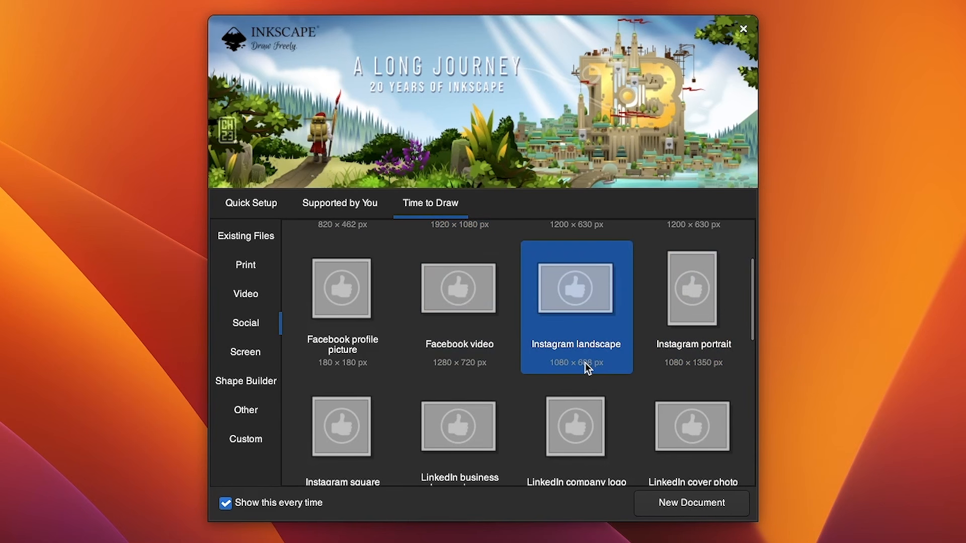
Step: Examine the remaining Social templates, including LinkedIn company logo and LinkedIn hero image
{"action": "scroll", "coordinate": [587, 369], "scroll_direction": "down", "scroll_amount": 3}
{"action": "left_click", "coordinate": [587, 355]}
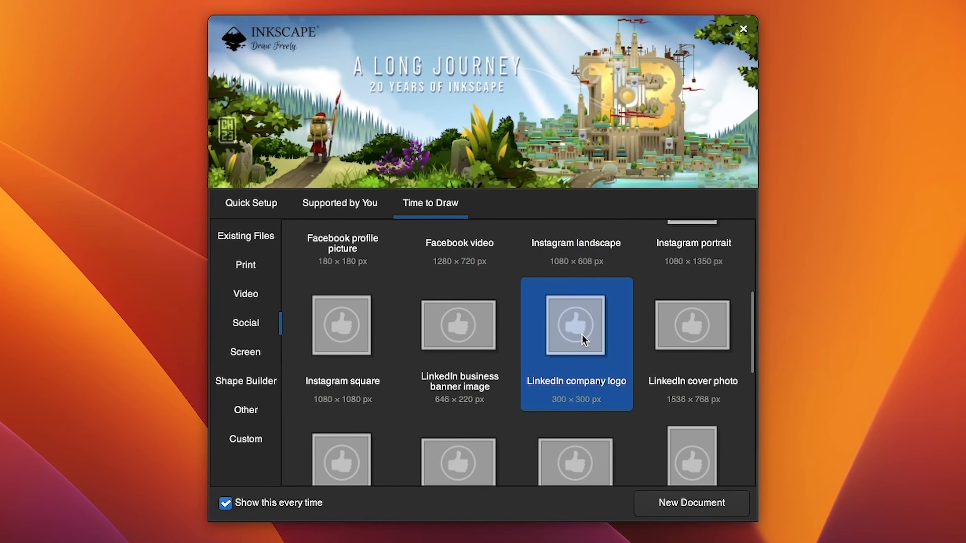
{"action": "scroll", "coordinate": [583, 340], "scroll_direction": "down", "scroll_amount": 3}
{"action": "left_click", "coordinate": [473, 348]}
{"action": "scroll", "coordinate": [472, 348], "scroll_direction": "down", "scroll_amount": 2}
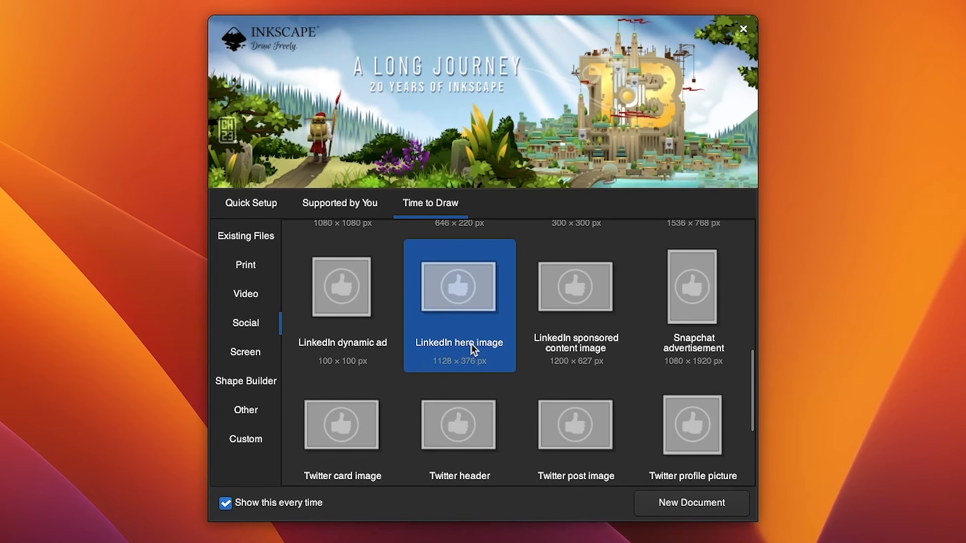
{"action": "scroll", "coordinate": [473, 349], "scroll_direction": "down", "scroll_amount": 3}
{"action": "scroll", "coordinate": [473, 349], "scroll_direction": "up", "scroll_amount": 5}
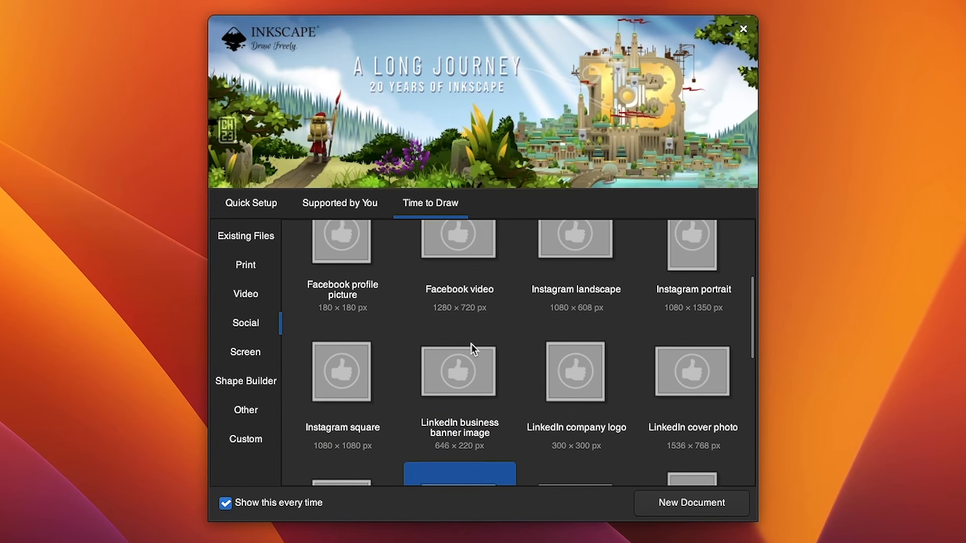
Step: Look through the Screen templates for desktops, phones and tablets, including iPhone 5
{"action": "left_click", "coordinate": [248, 355]}
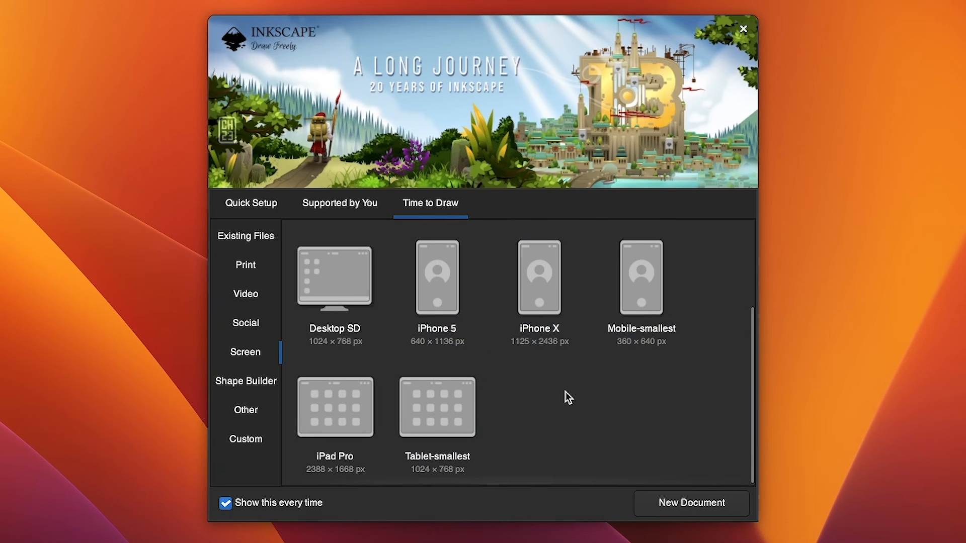
{"action": "scroll", "coordinate": [566, 391], "scroll_direction": "up", "scroll_amount": 3}
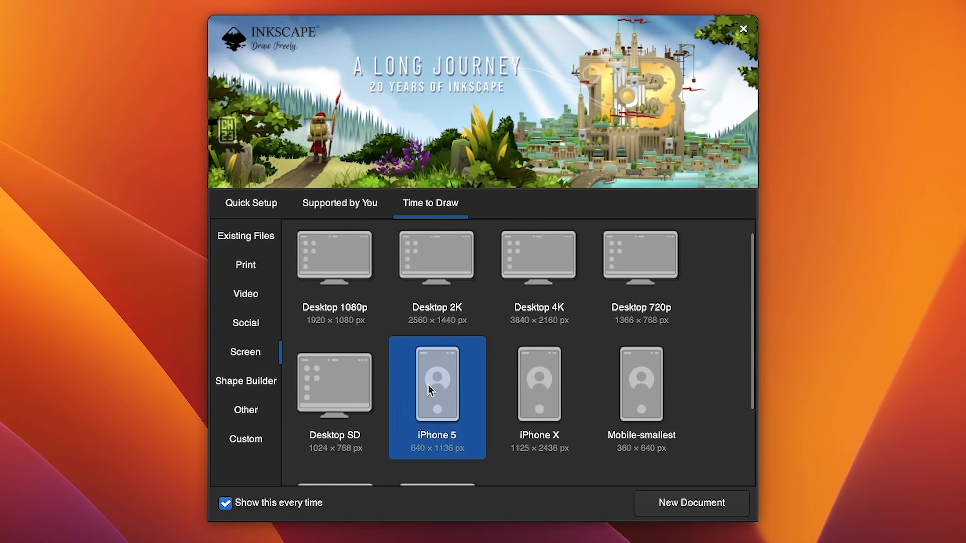
{"action": "scroll", "coordinate": [465, 365], "scroll_direction": "down", "scroll_amount": 2}
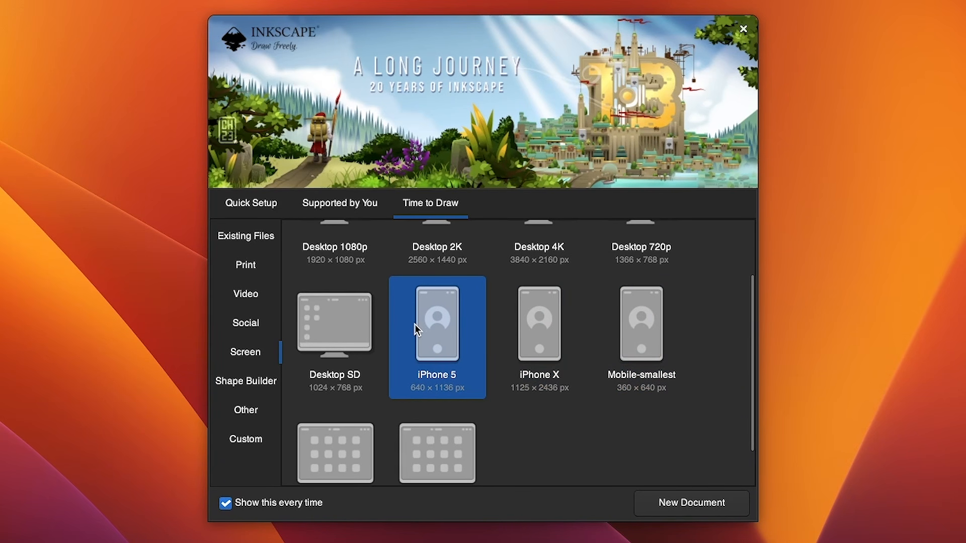
{"action": "scroll", "coordinate": [417, 330], "scroll_direction": "down", "scroll_amount": 1}
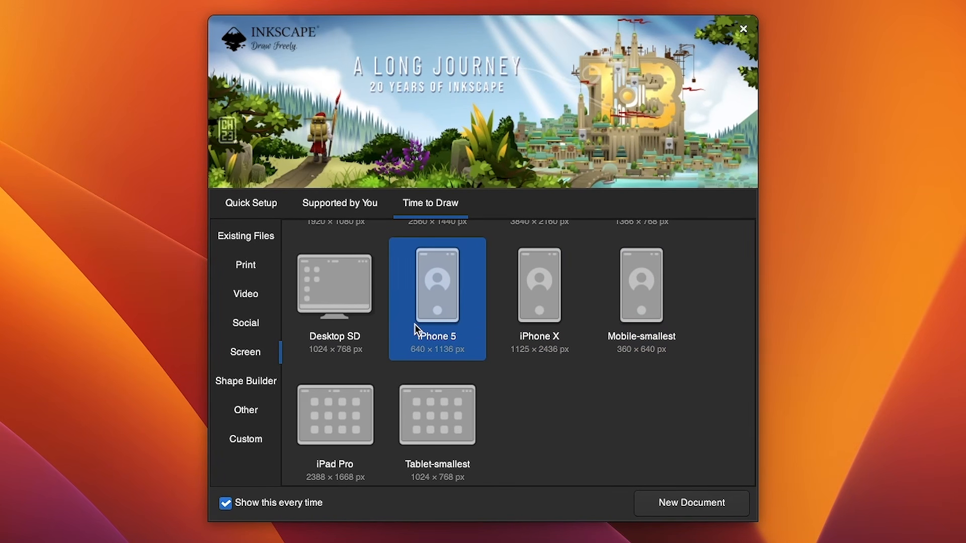
Step: Look through the Shape Builder templates, from Explosion at the end back to Trellis and Target
{"action": "left_click", "coordinate": [240, 386]}
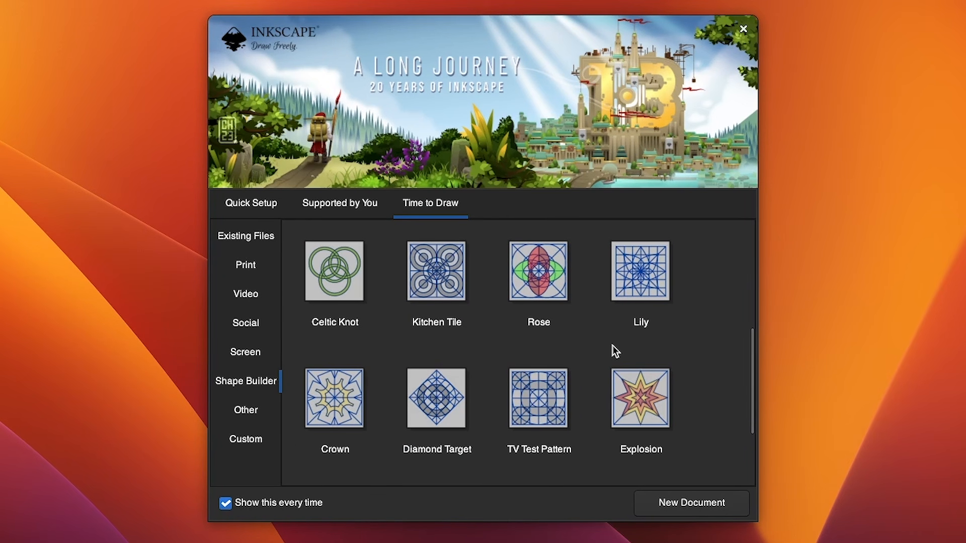
{"action": "scroll", "coordinate": [615, 351], "scroll_direction": "down", "scroll_amount": 5}
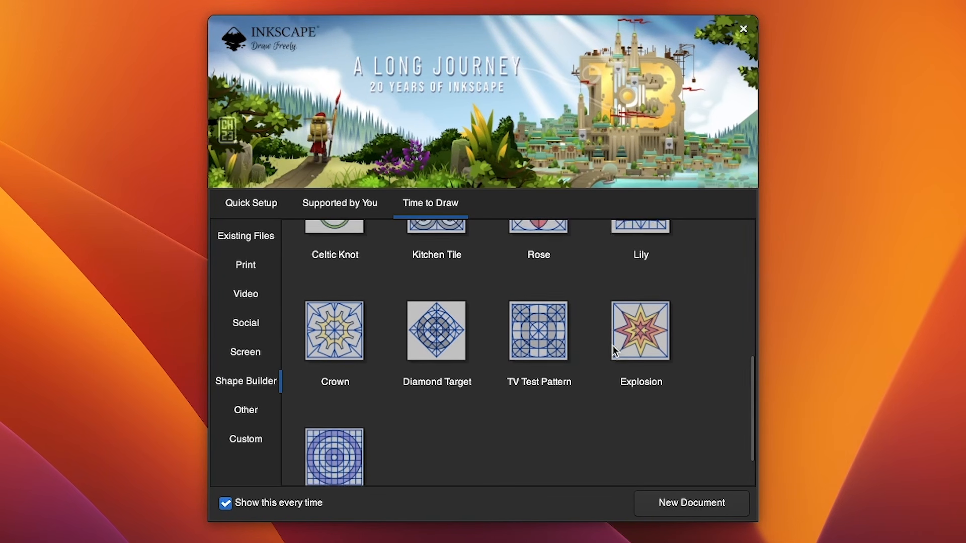
{"action": "scroll", "coordinate": [615, 351], "scroll_direction": "up", "scroll_amount": 6}
{"action": "scroll", "coordinate": [616, 351], "scroll_direction": "up", "scroll_amount": 5}
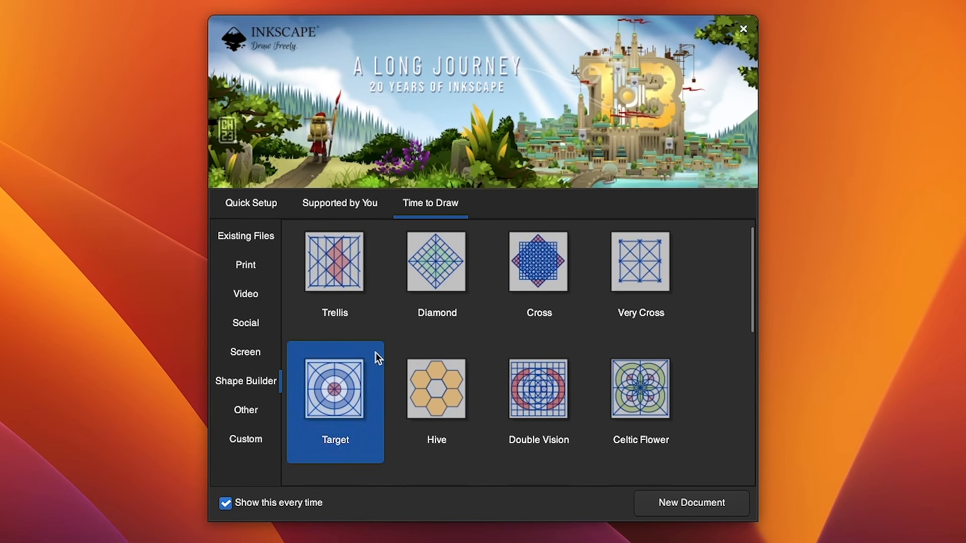
Step: Look through the Other and Custom templates, including Seamless Pattern, Default 2023, Typography Canvas and No Layers
{"action": "left_click", "coordinate": [244, 412]}
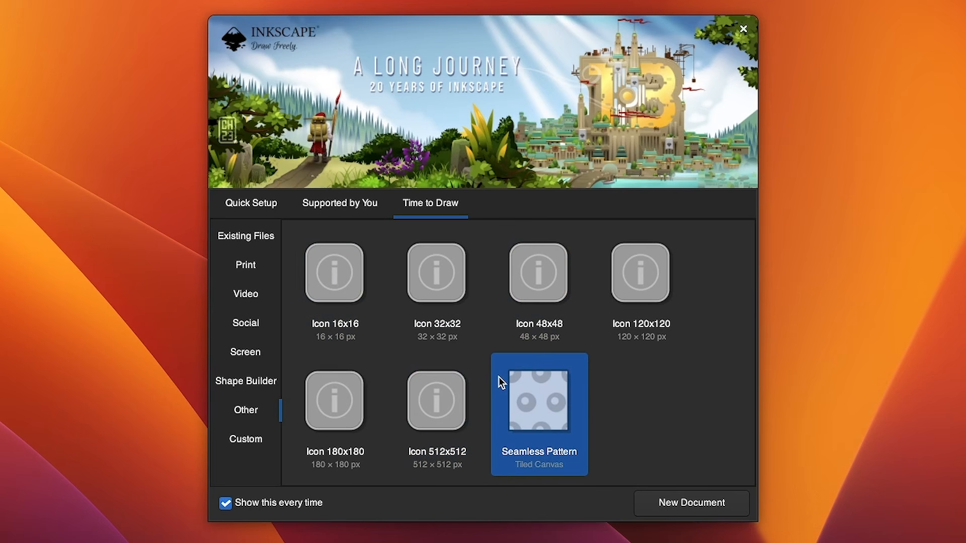
{"action": "left_click", "coordinate": [254, 442]}
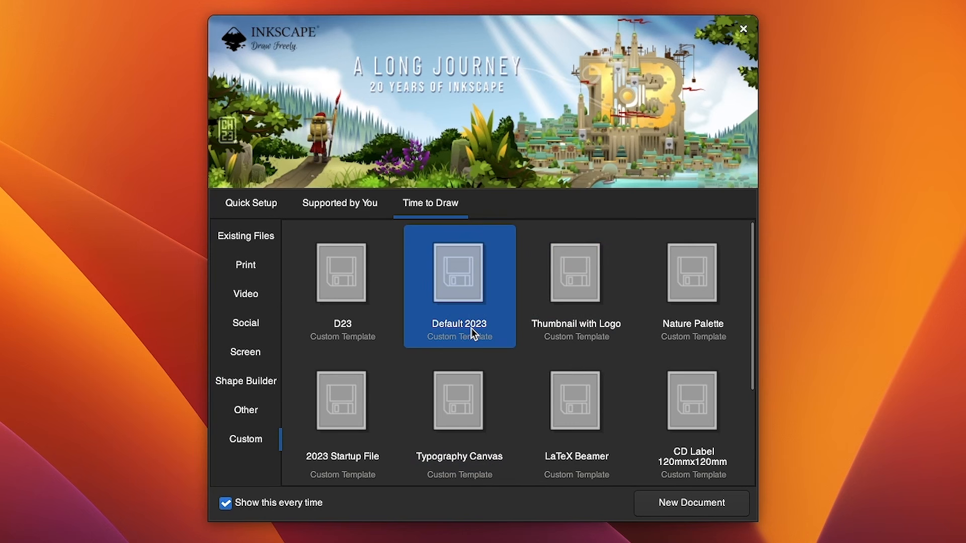
{"action": "scroll", "coordinate": [502, 397], "scroll_direction": "down", "scroll_amount": 3}
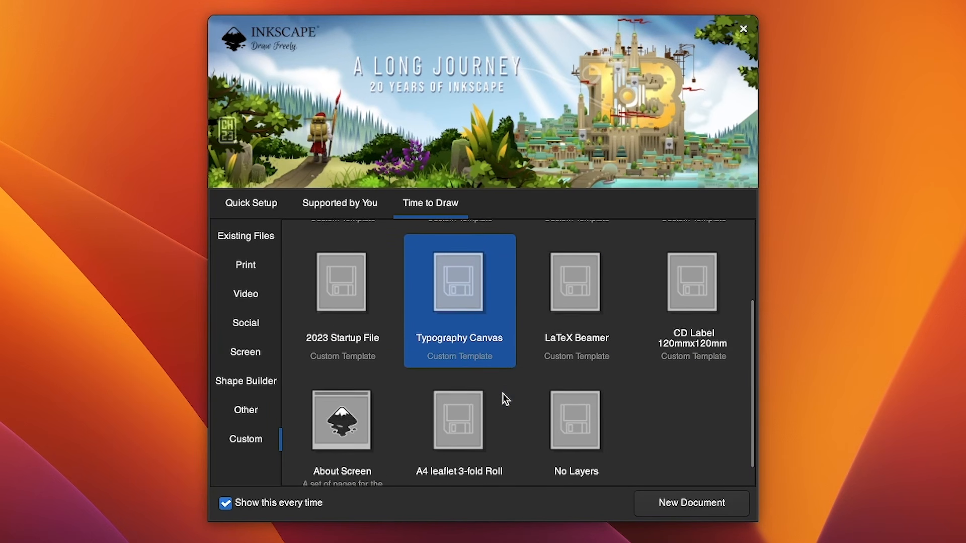
{"action": "scroll", "coordinate": [504, 398], "scroll_direction": "up", "scroll_amount": 2}
{"action": "scroll", "coordinate": [505, 399], "scroll_direction": "down", "scroll_amount": 3}
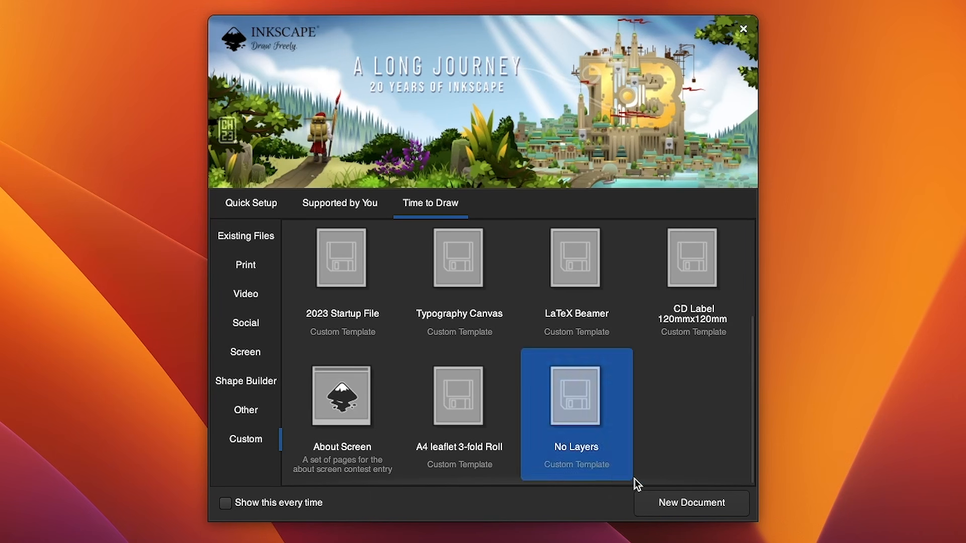
Step: Create a new document with the welcome dialog disabled for future starts, and open its Document Properties
{"action": "left_click", "coordinate": [691, 503]}
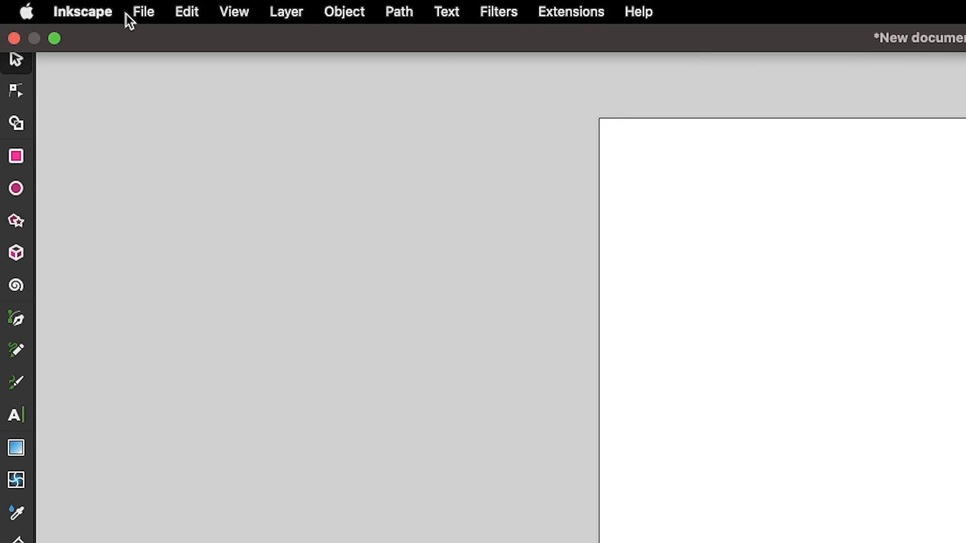
{"action": "left_click", "coordinate": [79, 6]}
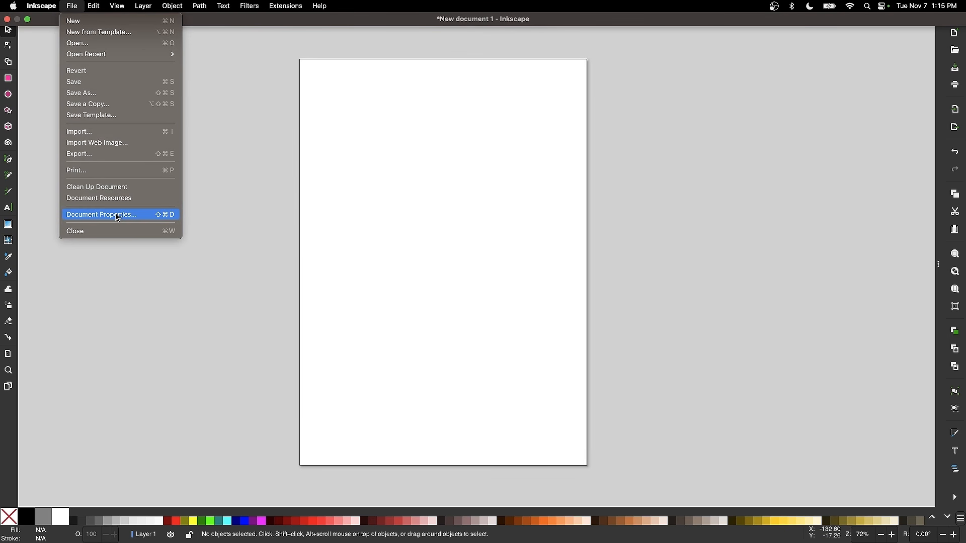
{"action": "left_click", "coordinate": [235, 434]}
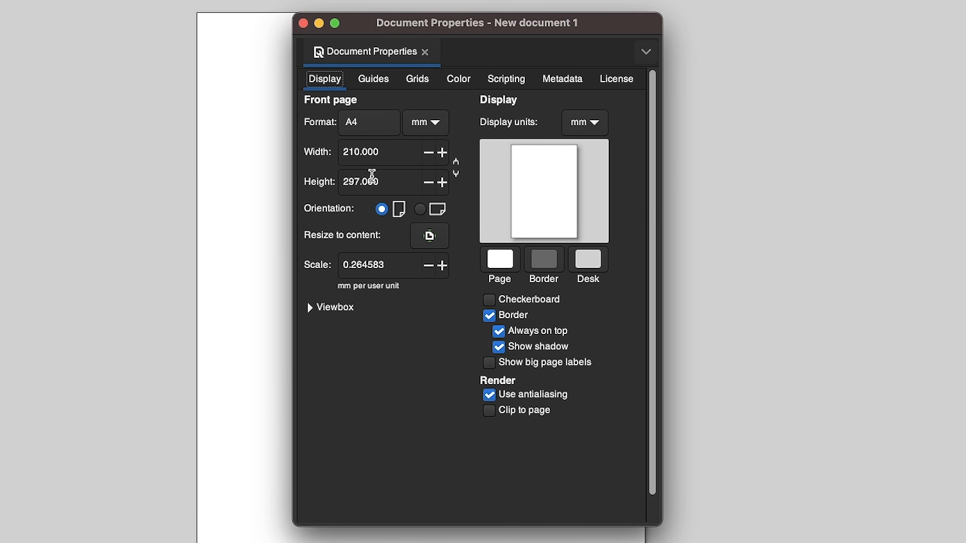
Step: Look through the preset page formats, from the A, B and C paper sizes to icons and business cards, leaving A4 chosen
{"action": "left_click", "coordinate": [368, 134]}
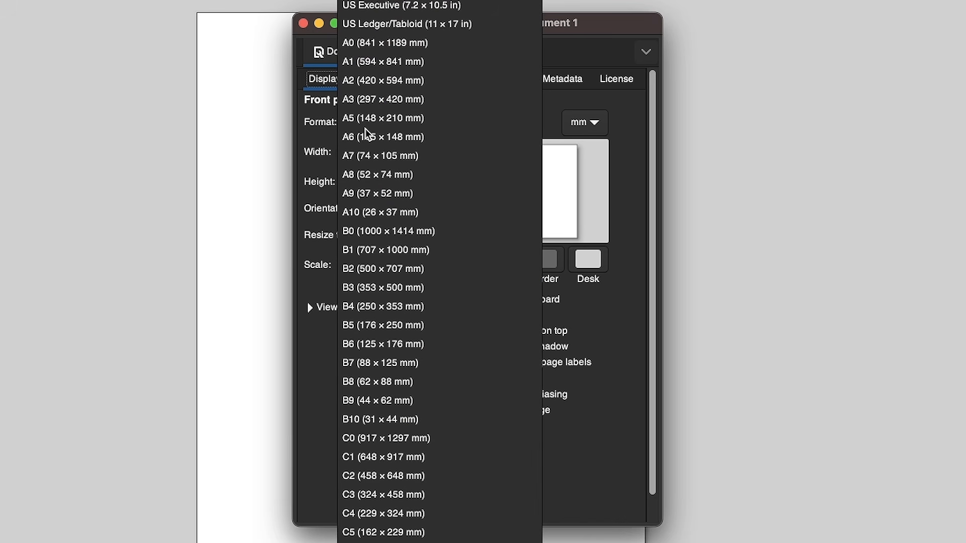
{"action": "left_click", "coordinate": [314, 136]}
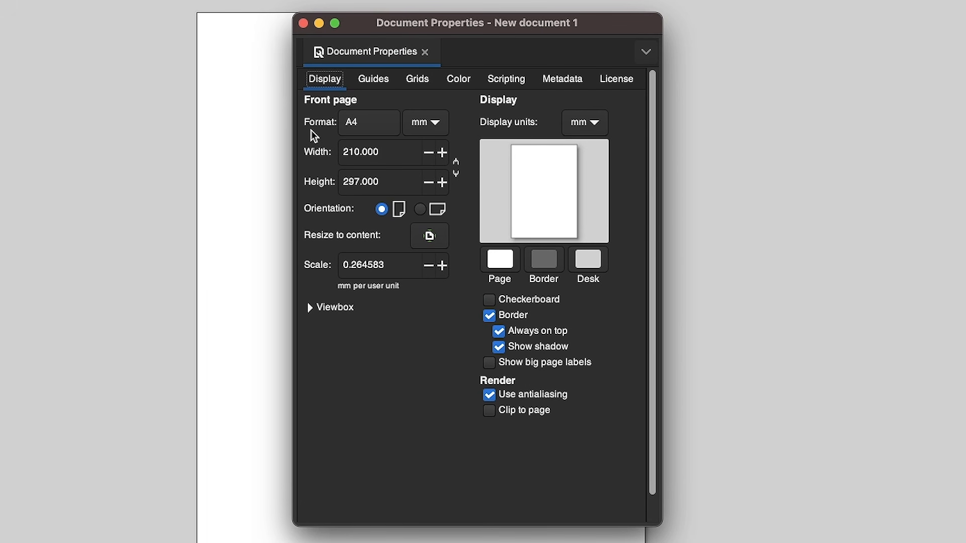
{"action": "left_click", "coordinate": [354, 129]}
{"action": "scroll", "coordinate": [422, 187], "scroll_direction": "down", "scroll_amount": 10}
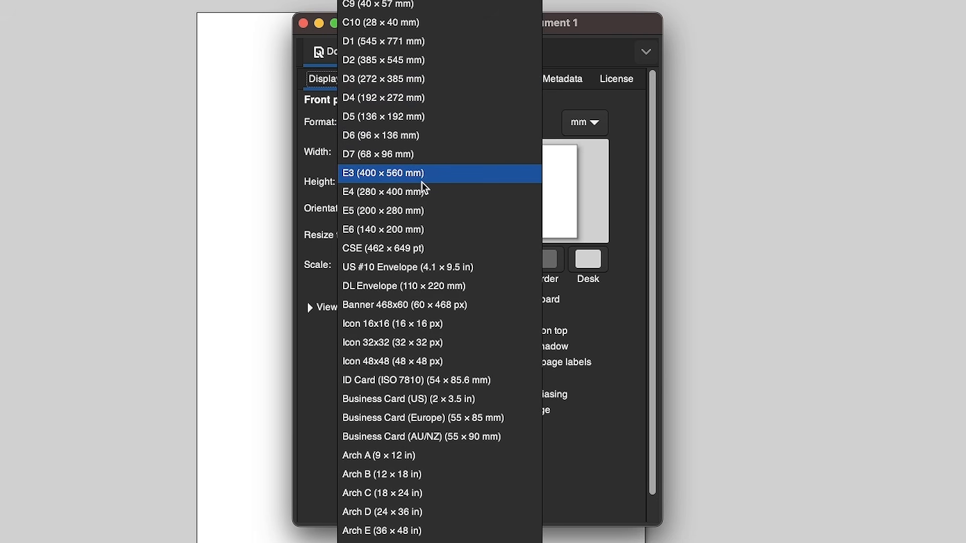
{"action": "scroll", "coordinate": [425, 130], "scroll_direction": "up", "scroll_amount": 10}
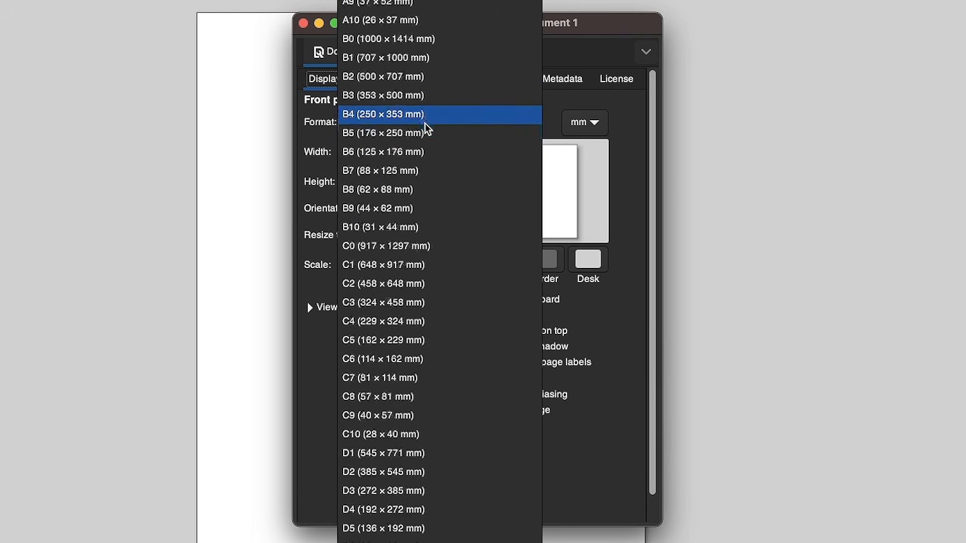
{"action": "scroll", "coordinate": [426, 129], "scroll_direction": "down", "scroll_amount": 5}
{"action": "scroll", "coordinate": [427, 130], "scroll_direction": "up", "scroll_amount": 3}
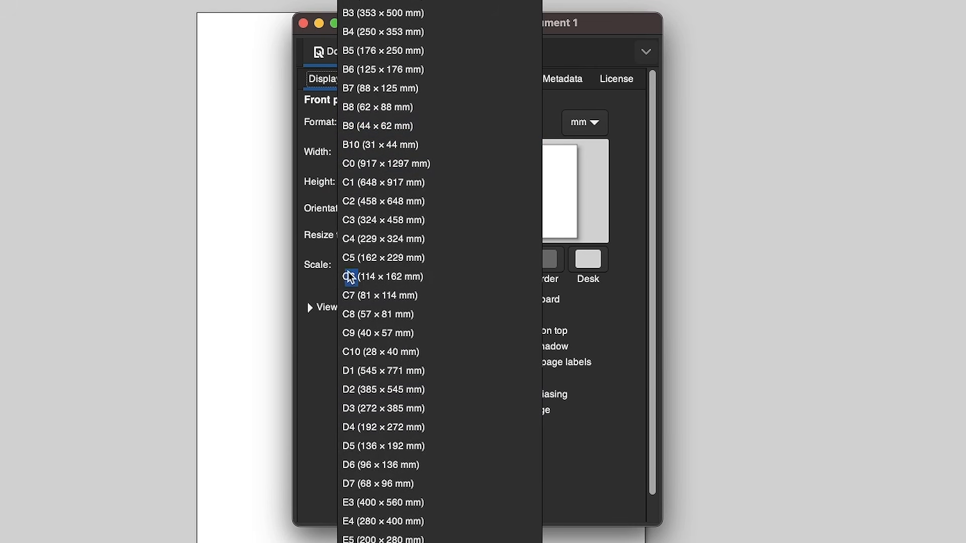
{"action": "scroll", "coordinate": [427, 455], "scroll_direction": "down", "scroll_amount": 2}
{"action": "scroll", "coordinate": [426, 456], "scroll_direction": "down", "scroll_amount": 3}
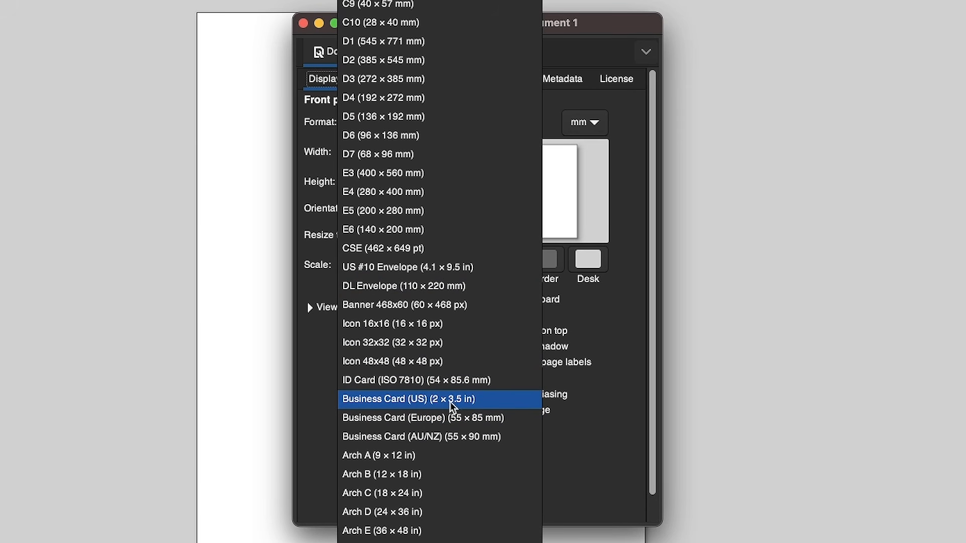
{"action": "left_click", "coordinate": [632, 125]}
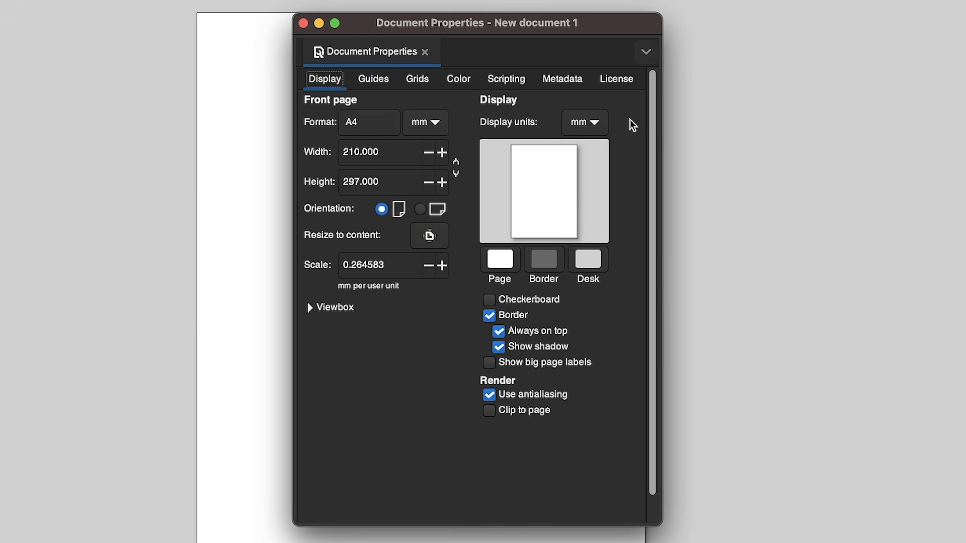
Step: Set both the page size unit and the document's display units to px
{"action": "left_click", "coordinate": [435, 126]}
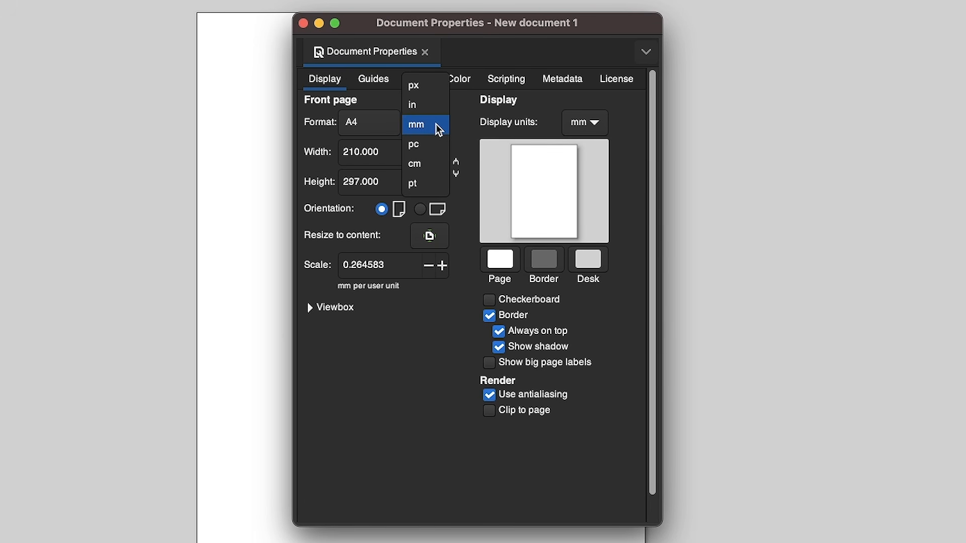
{"action": "left_click", "coordinate": [431, 97]}
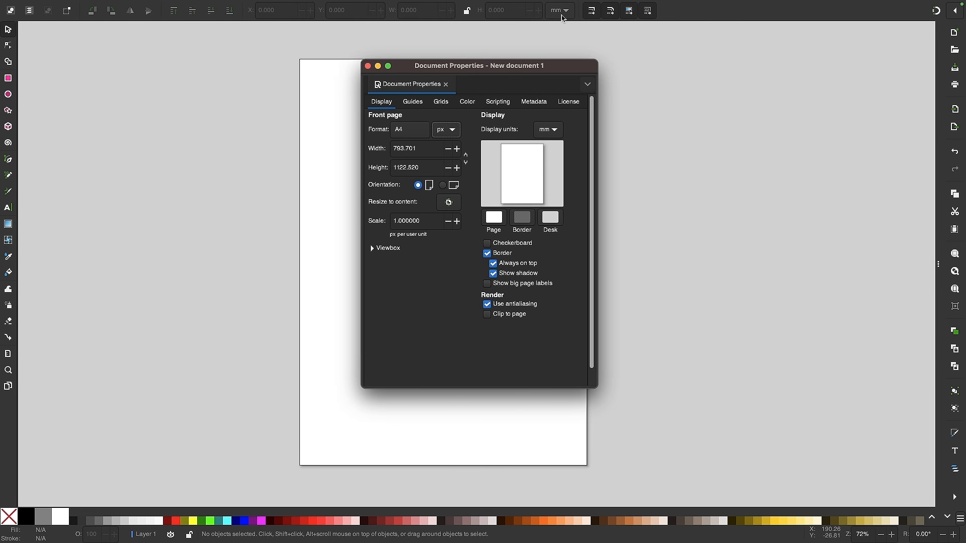
{"action": "left_click", "coordinate": [553, 129]}
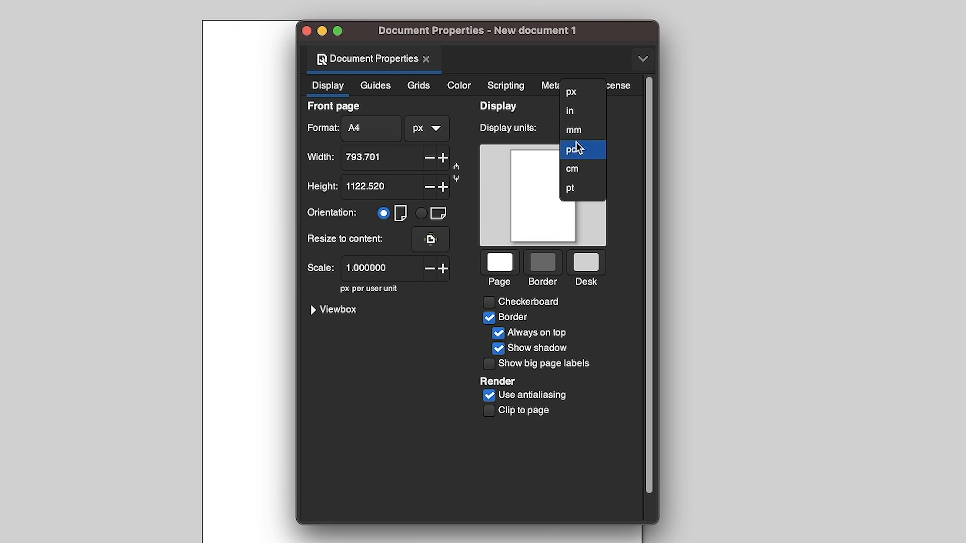
{"action": "left_click", "coordinate": [575, 97]}
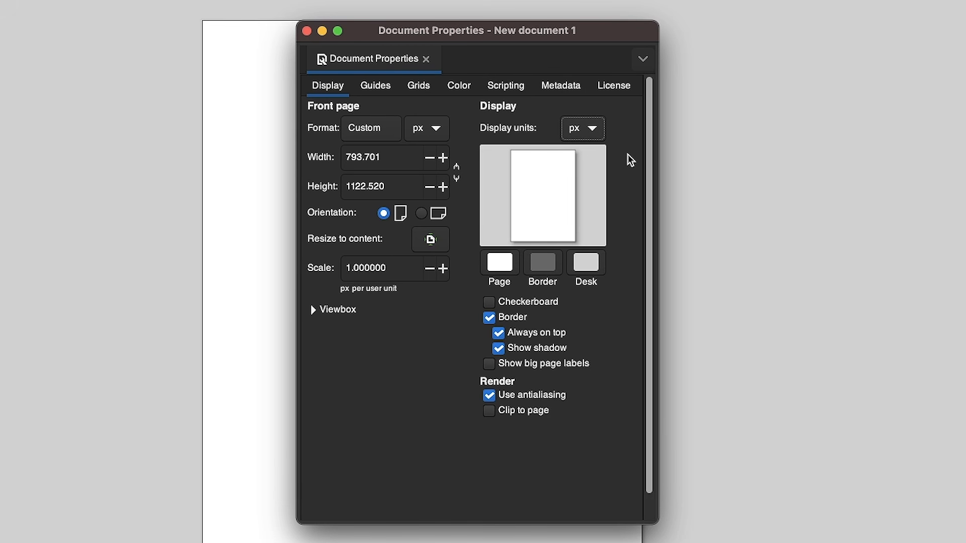
Step: Switch the page to landscape orientation and move the Document Properties dialog clear of the page
{"action": "left_click", "coordinate": [422, 214]}
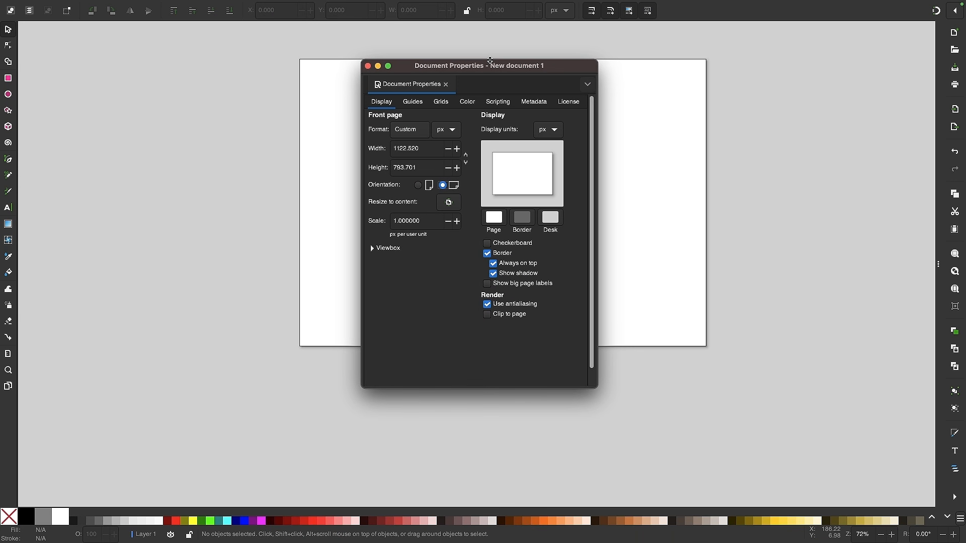
{"action": "left_click_drag", "start_coordinate": [491, 66], "coordinate": [673, 66]}
{"action": "scroll", "coordinate": [425, 165], "scroll_direction": "right", "scroll_amount": 5}
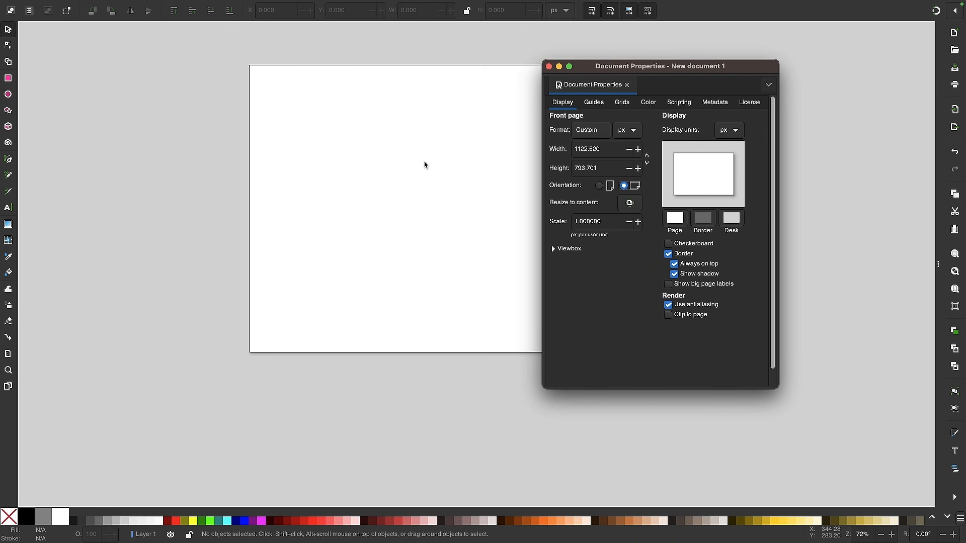
{"action": "scroll", "coordinate": [425, 165], "scroll_direction": "left", "scroll_amount": 1}
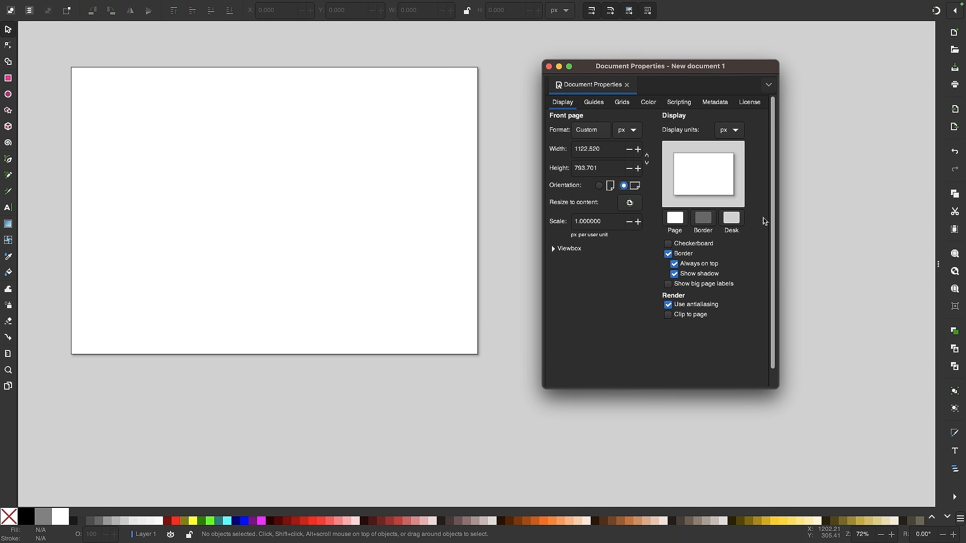
Step: Set the page width to 1280 px and the height to 720 px
{"action": "triple_click", "coordinate": [599, 149]}
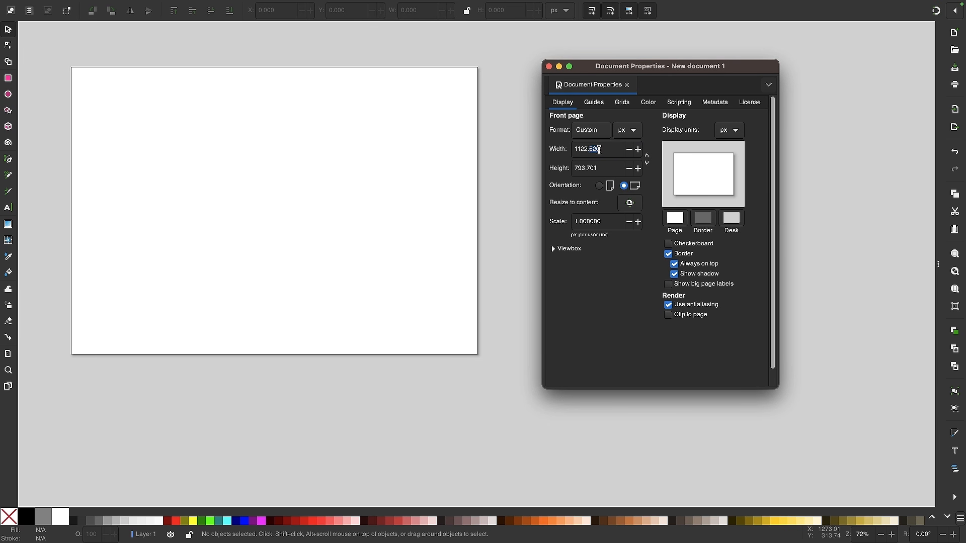
{"action": "type", "text": "1280"}
{"action": "triple_click", "coordinate": [594, 168]}
{"action": "type", "text": "72"}
{"action": "left_click", "coordinate": [597, 148]}
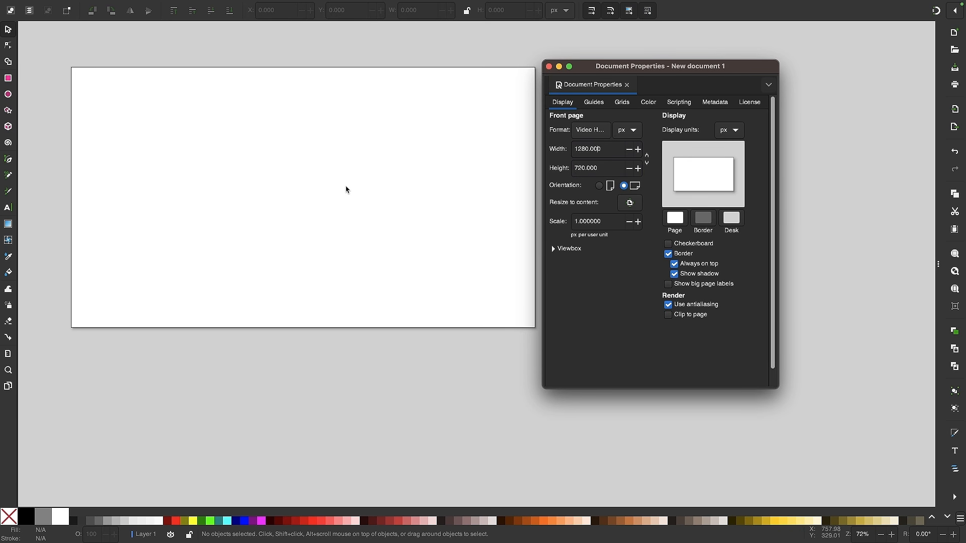
{"action": "scroll", "coordinate": [301, 190], "scroll_direction": "up", "scroll_amount": 2}
{"action": "scroll", "coordinate": [302, 191], "scroll_direction": "right", "scroll_amount": 2}
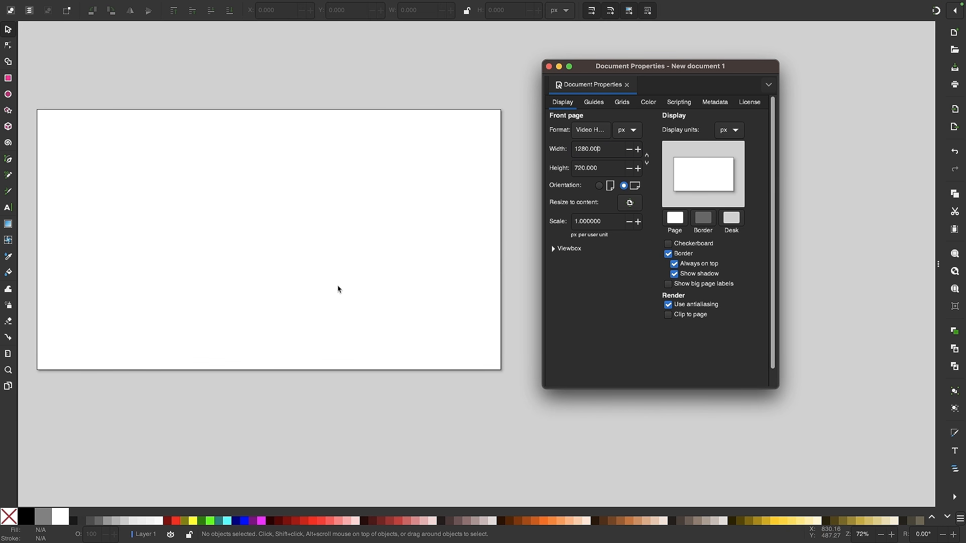
Step: View the background color picker for the page and close it without changing the color
{"action": "left_click", "coordinate": [677, 221]}
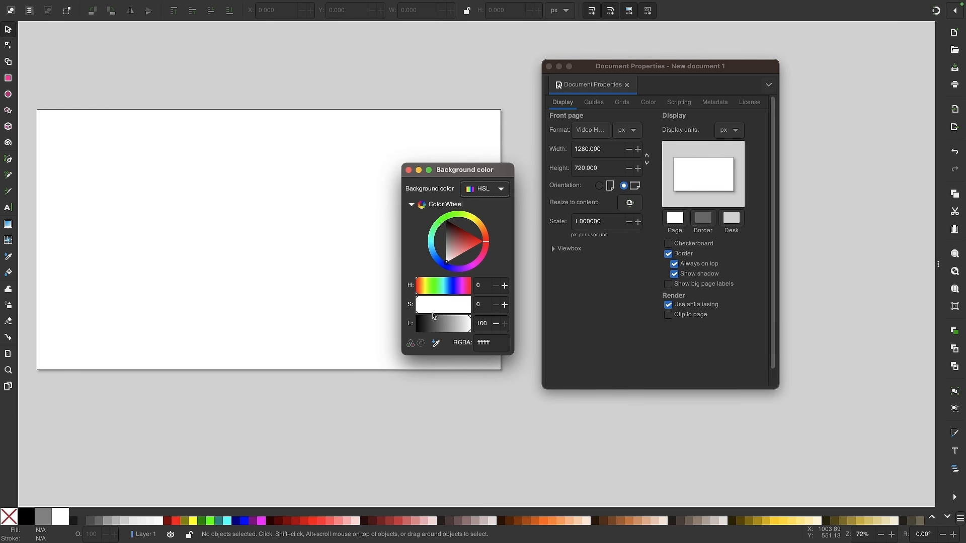
{"action": "left_click", "coordinate": [409, 170]}
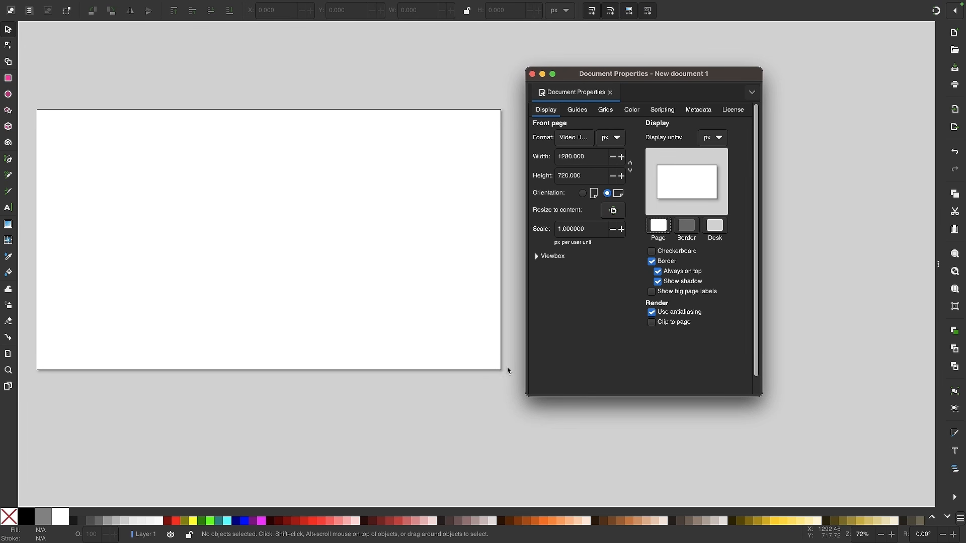
Step: Turn off the page's shadow and border, and close the Document Properties
{"action": "left_click", "coordinate": [658, 282]}
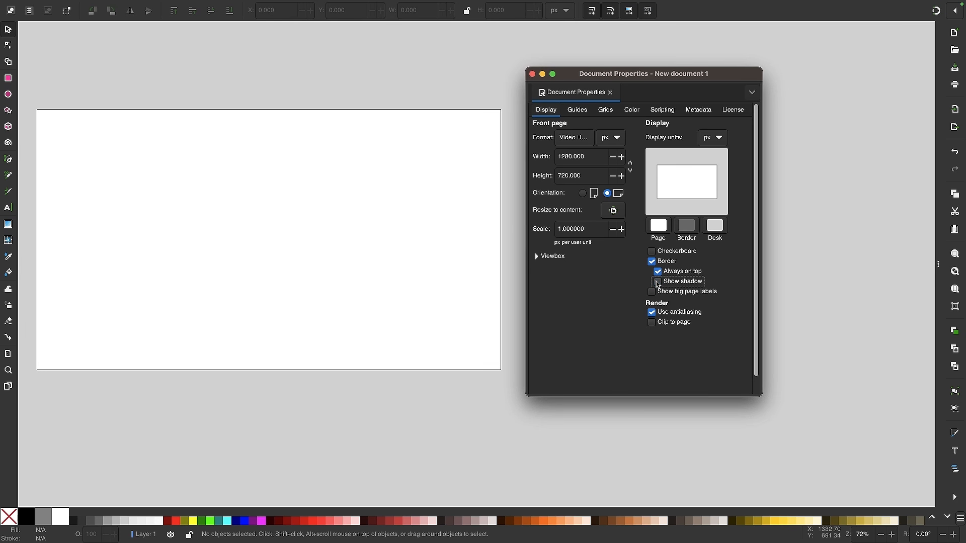
{"action": "left_click", "coordinate": [651, 262]}
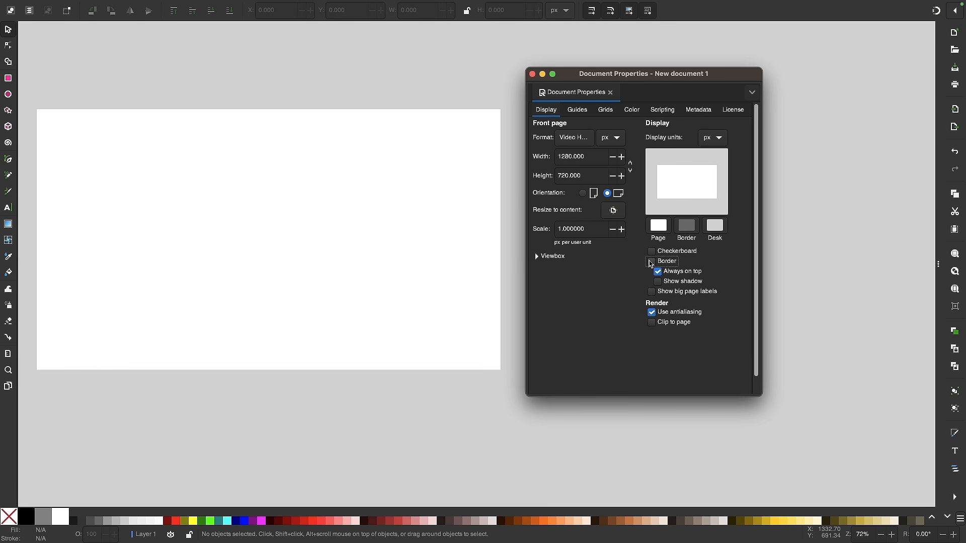
{"action": "left_click", "coordinate": [612, 94]}
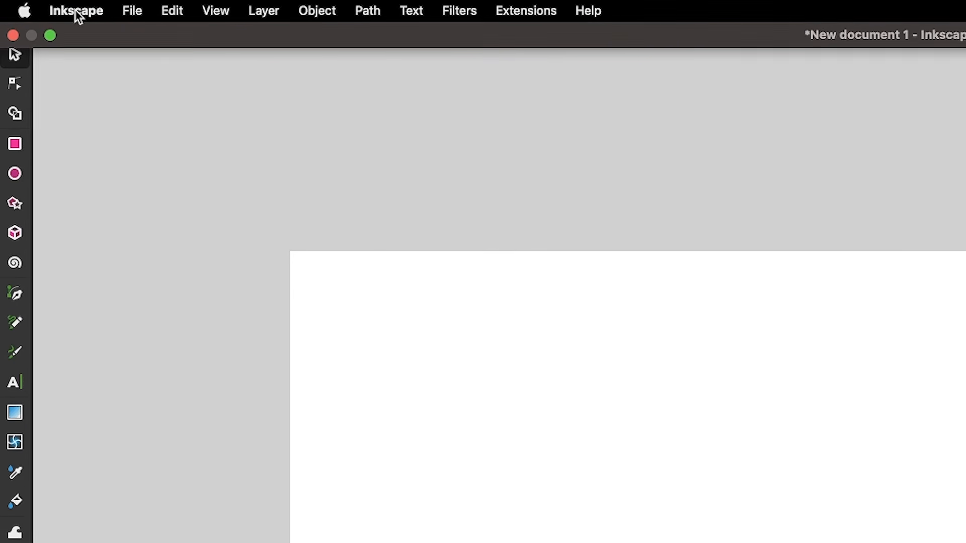
Step: Open the application's settings and search them for "welcome"
{"action": "left_click", "coordinate": [54, 7]}
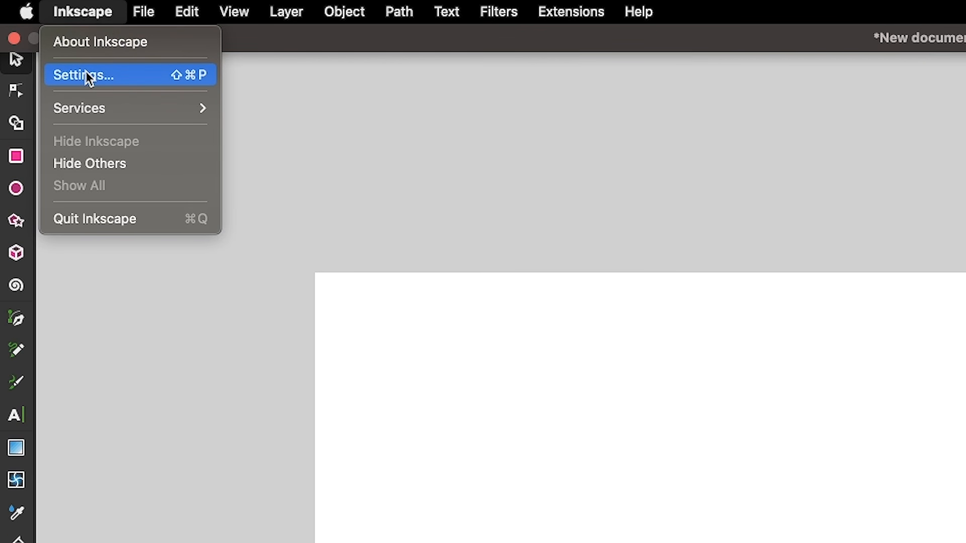
{"action": "mouse_move", "coordinate": [186, 11]}
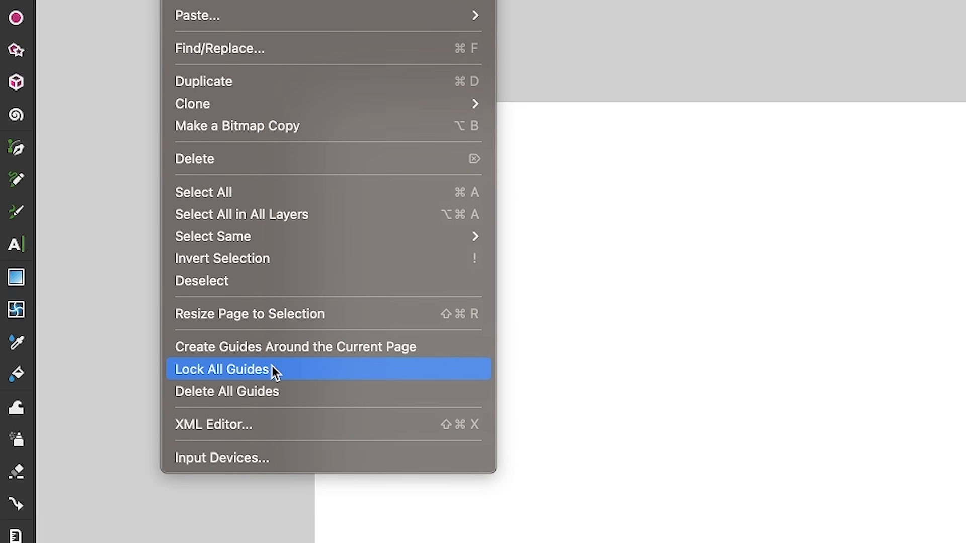
{"action": "mouse_move", "coordinate": [70, 14]}
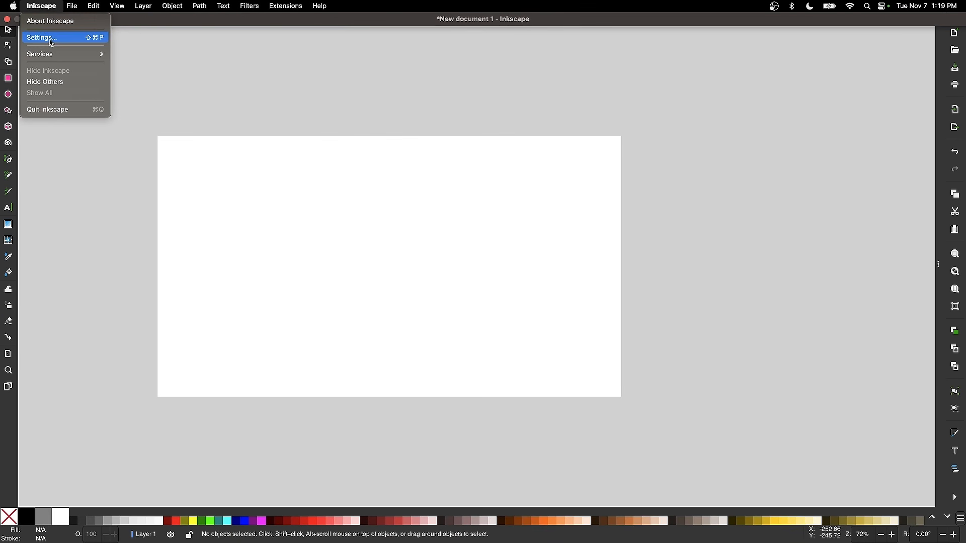
{"action": "left_click", "coordinate": [96, 76]}
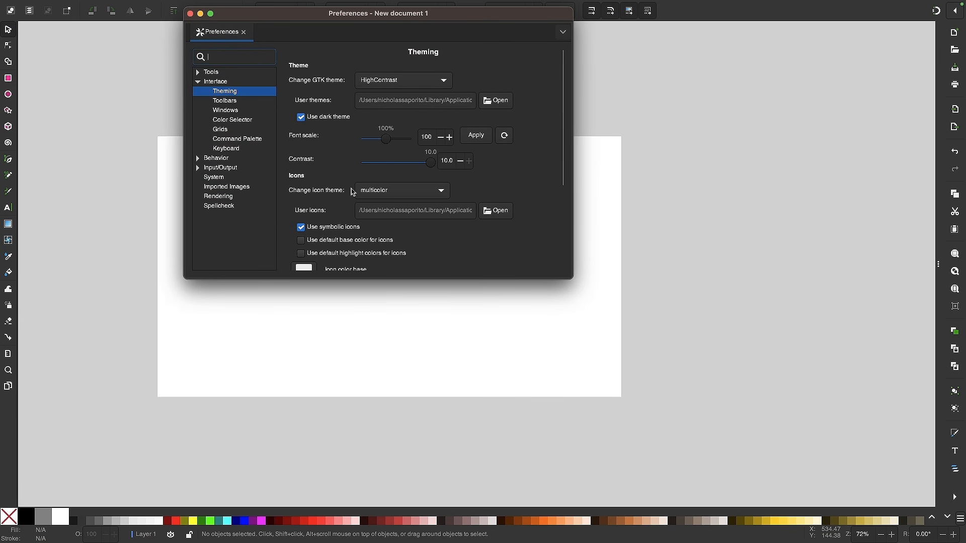
{"action": "left_click_drag", "start_coordinate": [368, 20], "coordinate": [353, 122]}
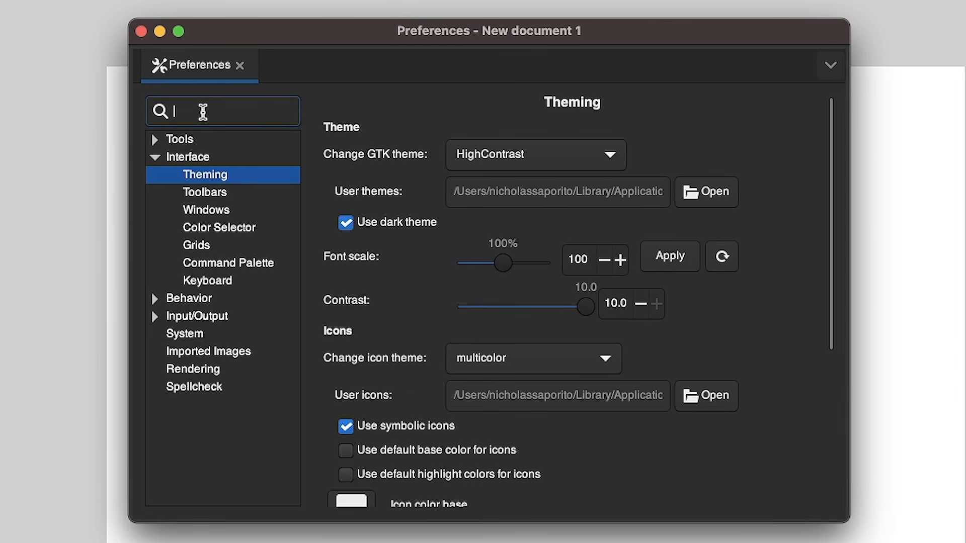
{"action": "type", "text": "welcome"}
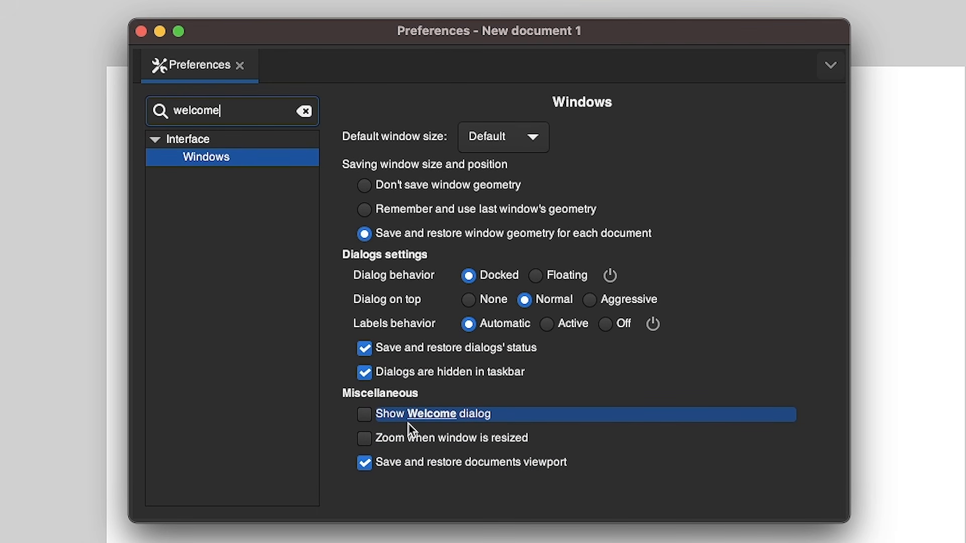
Step: Enable the option to show the Welcome dialog
{"action": "left_click", "coordinate": [366, 412]}
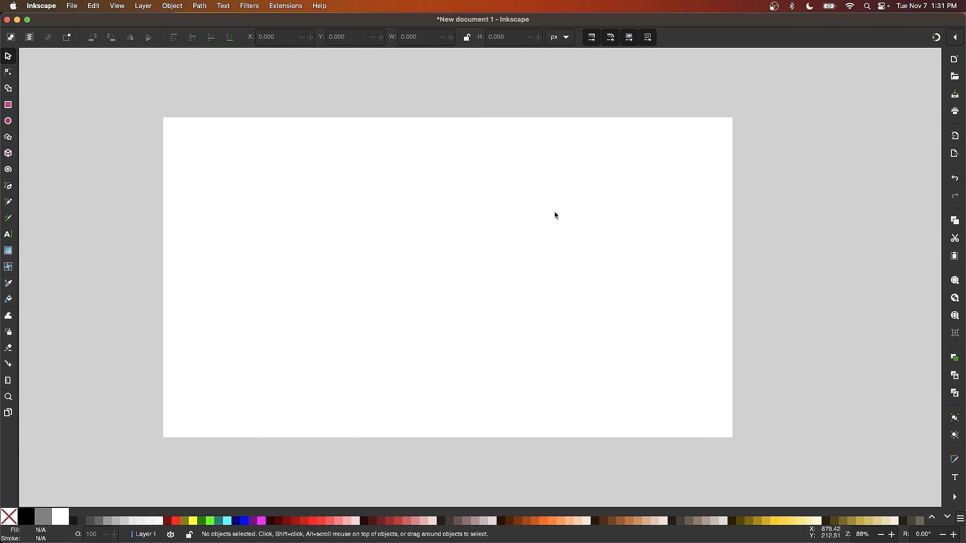
{"action": "left_click", "coordinate": [72, 6]}
{"action": "mouse_move", "coordinate": [118, 7]}
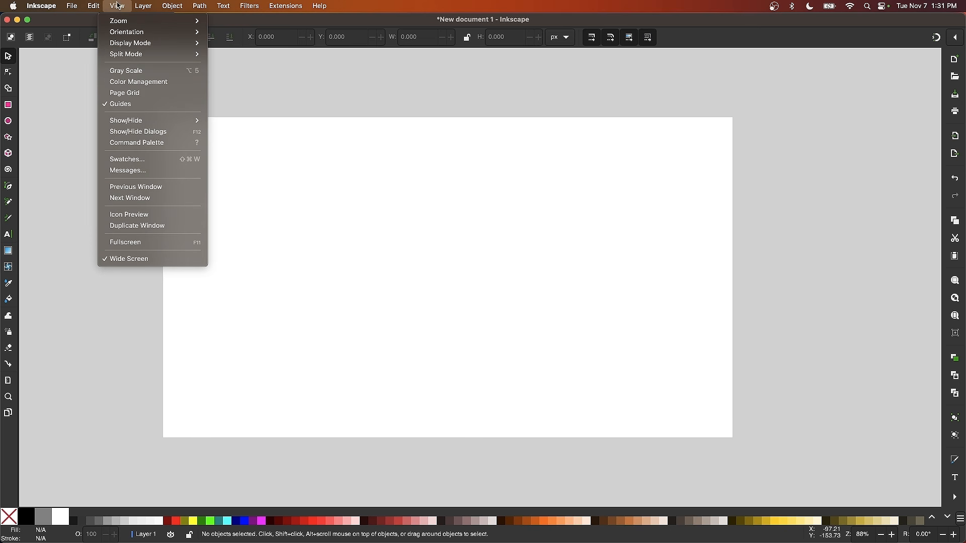
{"action": "mouse_move", "coordinate": [168, 9]}
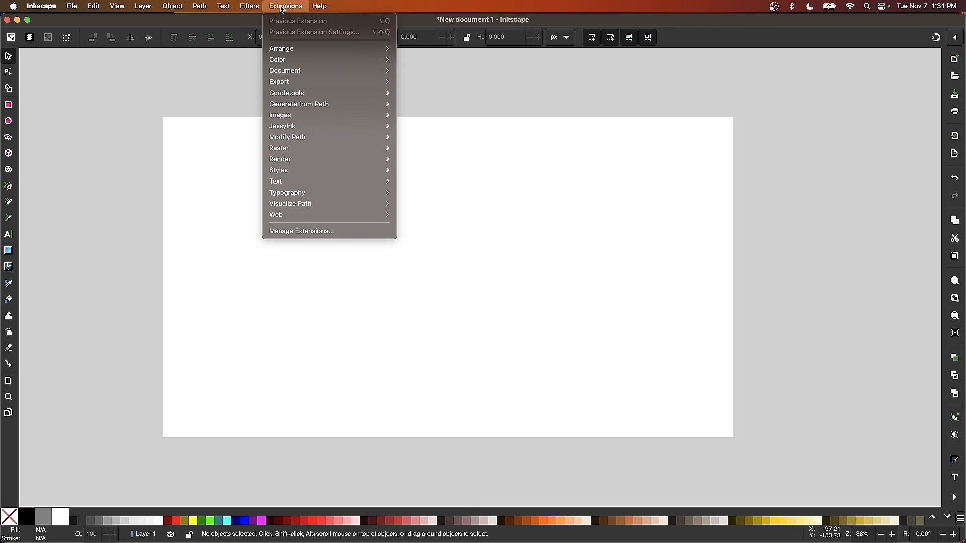
{"action": "mouse_move", "coordinate": [287, 9]}
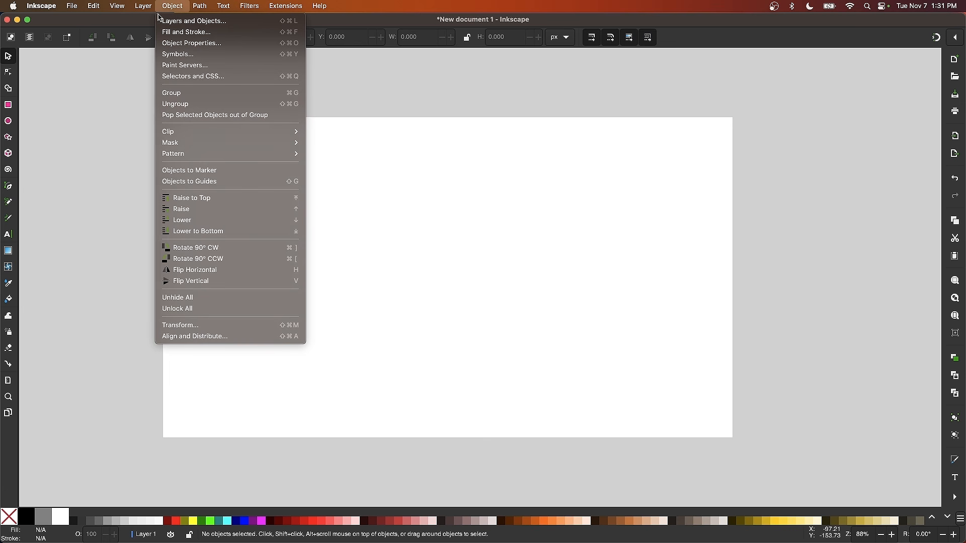
{"action": "left_click", "coordinate": [343, 7]}
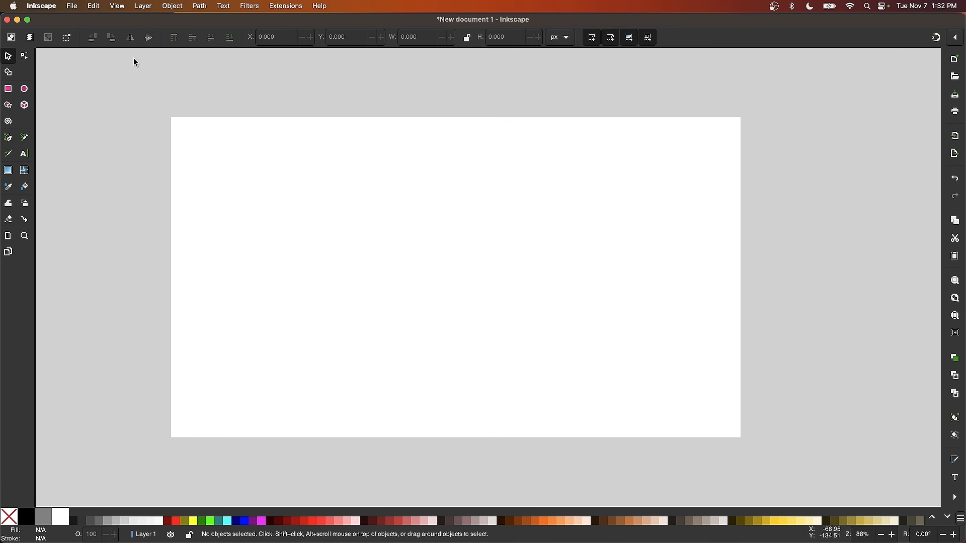
Step: Activate the Rectangle, Node, 3D Box, Ellipse, Pencil and Star tools in turn to view their options, and return to the Selector tool
{"action": "left_click", "coordinate": [8, 89]}
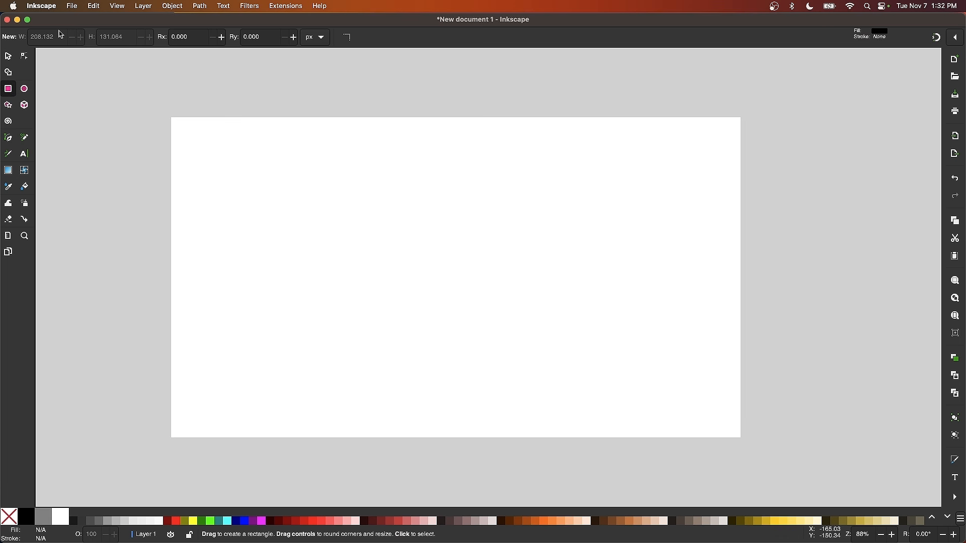
{"action": "left_click", "coordinate": [24, 56]}
{"action": "left_click", "coordinate": [24, 108]}
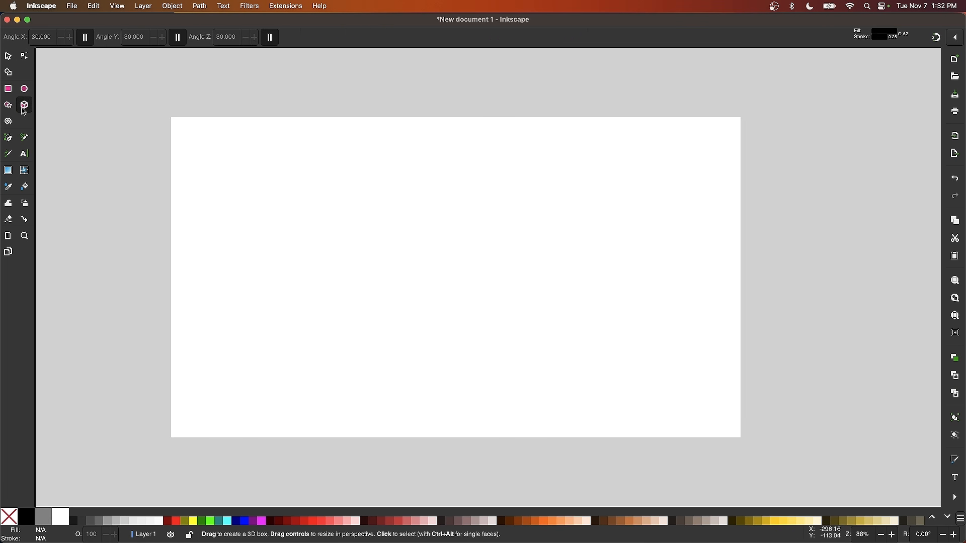
{"action": "left_click", "coordinate": [24, 89]}
{"action": "left_click", "coordinate": [23, 143]}
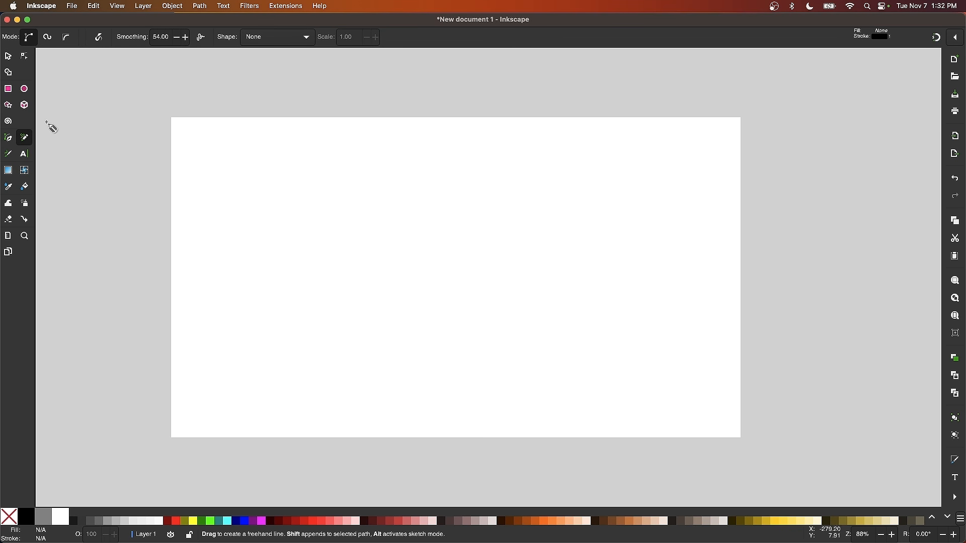
{"action": "left_click", "coordinate": [8, 106]}
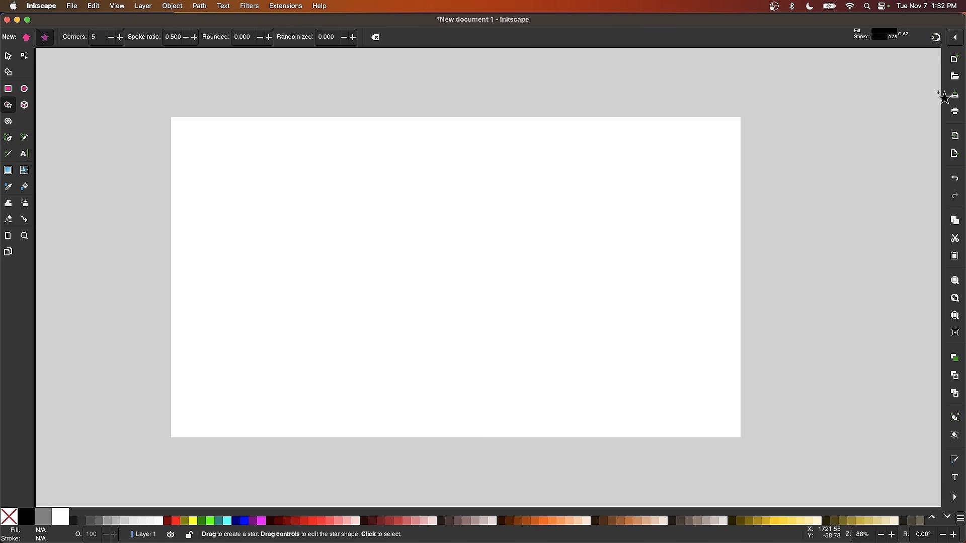
{"action": "left_click", "coordinate": [9, 57]}
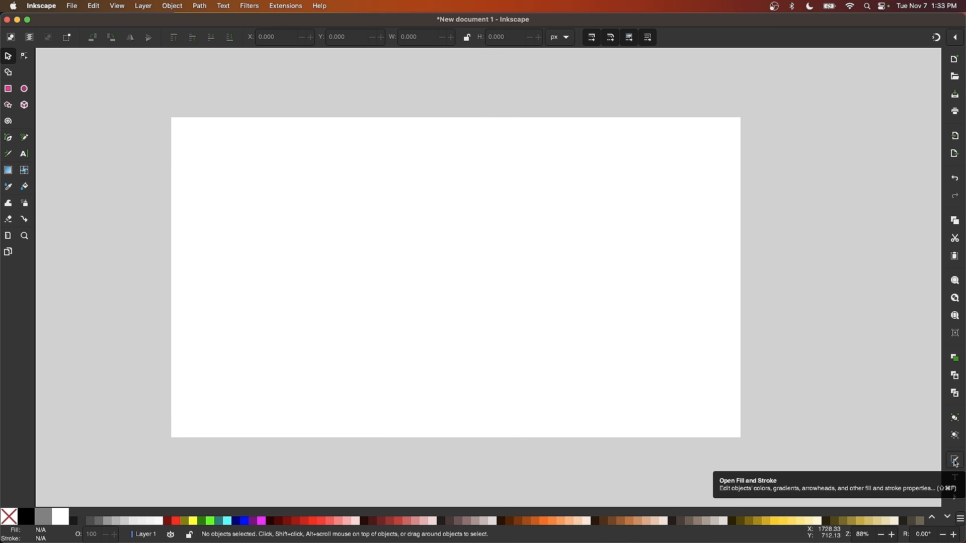
Step: Open the Fill and Stroke and the Text and Font dialogs, alternate between them, and leave Text and Font showing
{"action": "left_click", "coordinate": [955, 461]}
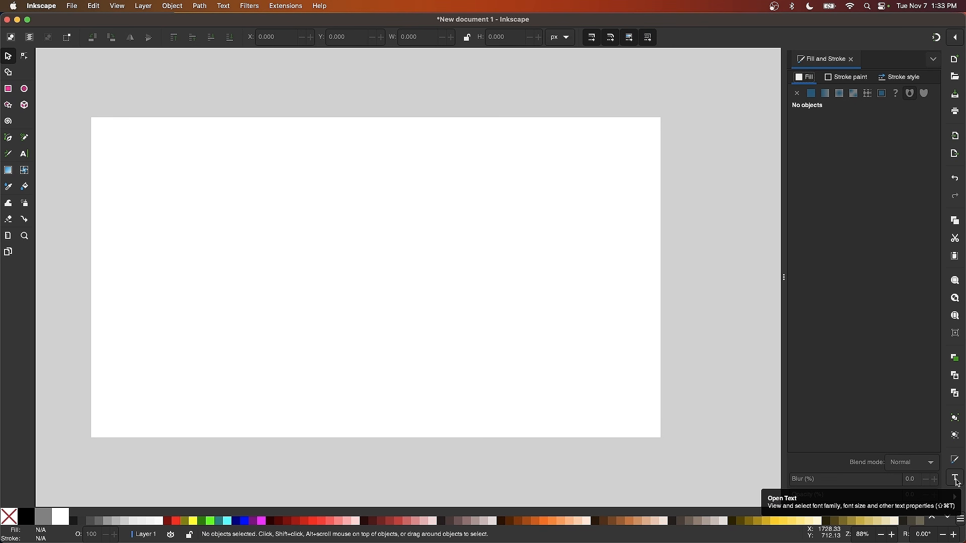
{"action": "left_click", "coordinate": [955, 479]}
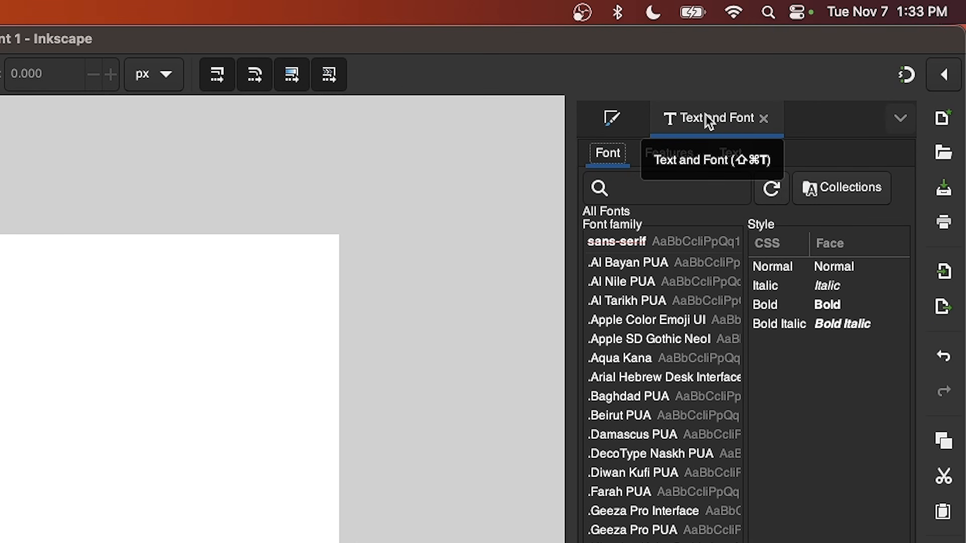
{"action": "left_click", "coordinate": [611, 123]}
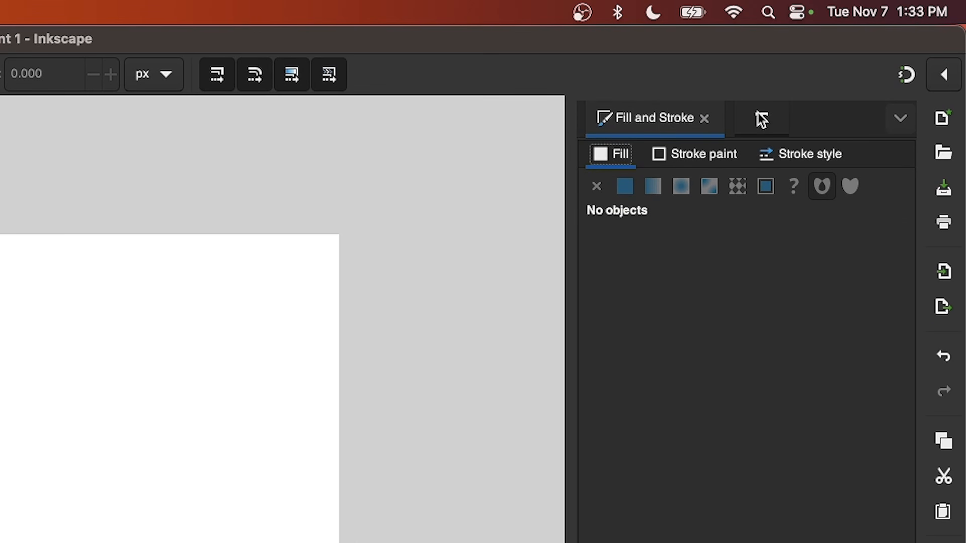
{"action": "left_click", "coordinate": [761, 121]}
{"action": "left_click", "coordinate": [608, 132]}
{"action": "left_click", "coordinate": [751, 132]}
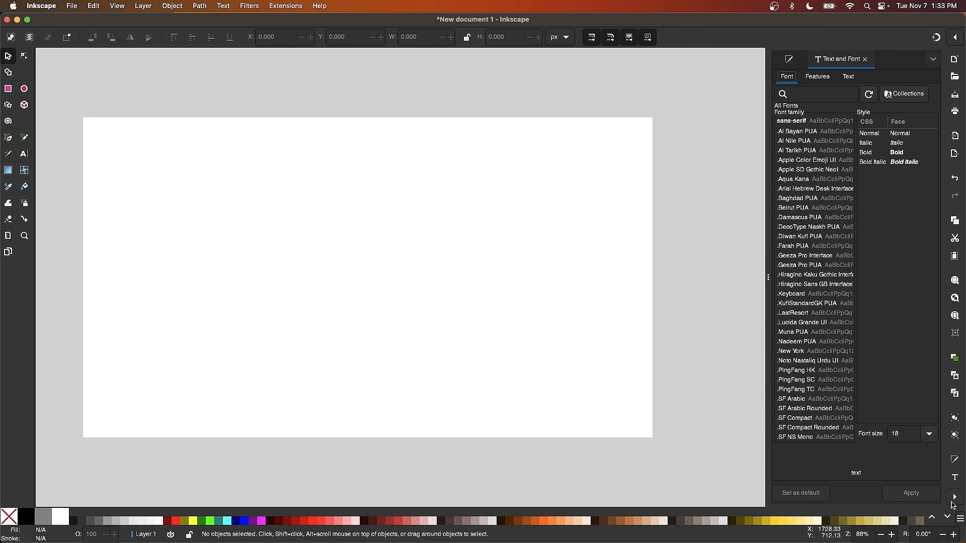
Step: Dock the Layers and Objects dialog beside the other two, switch through all three, and leave Layers and Objects showing
{"action": "left_click", "coordinate": [955, 499]}
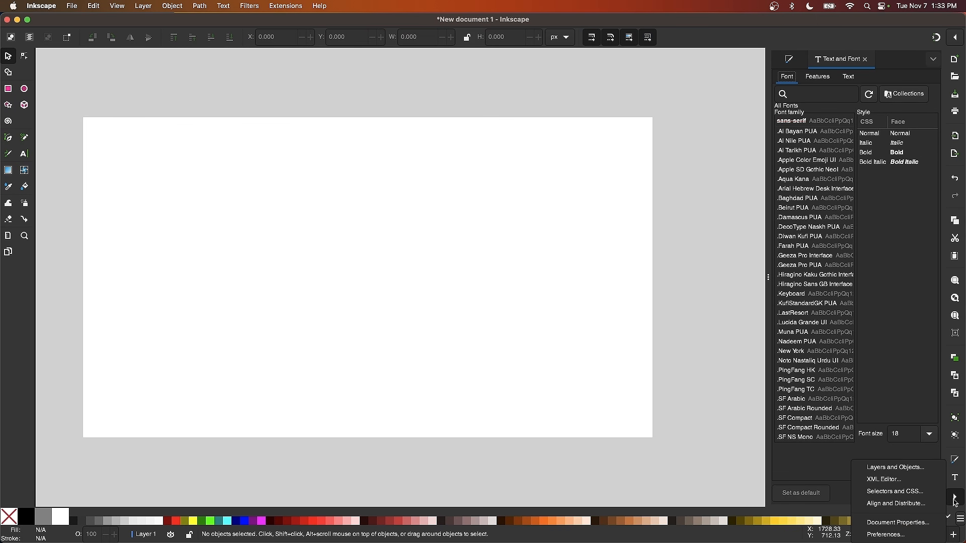
{"action": "left_click", "coordinate": [904, 474]}
{"action": "left_click", "coordinate": [794, 66]}
{"action": "left_click", "coordinate": [748, 60]}
{"action": "left_click", "coordinate": [810, 62]}
{"action": "left_click", "coordinate": [845, 58]}
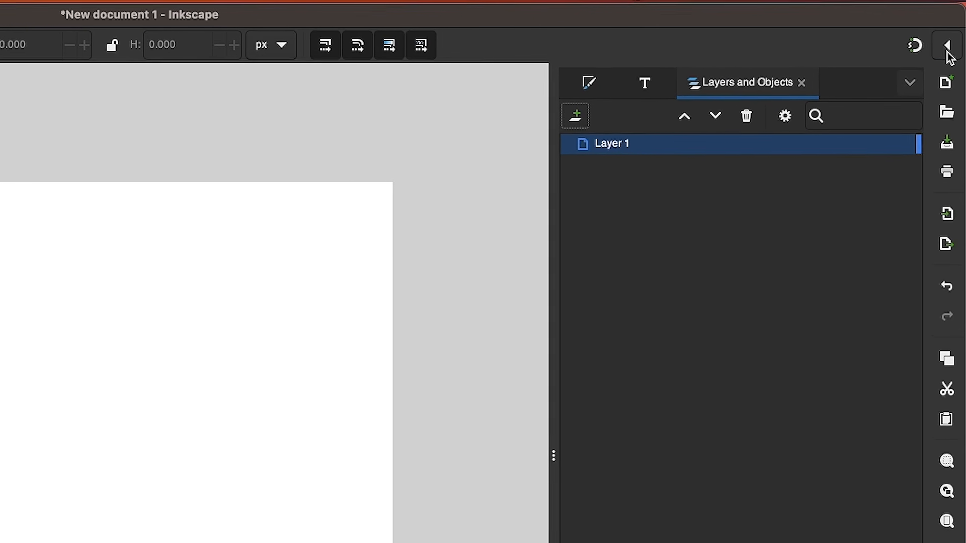
Step: Dock the Align and Distribute dialog, and collapse and re-expand the dialog area beside the canvas
{"action": "left_click", "coordinate": [901, 94]}
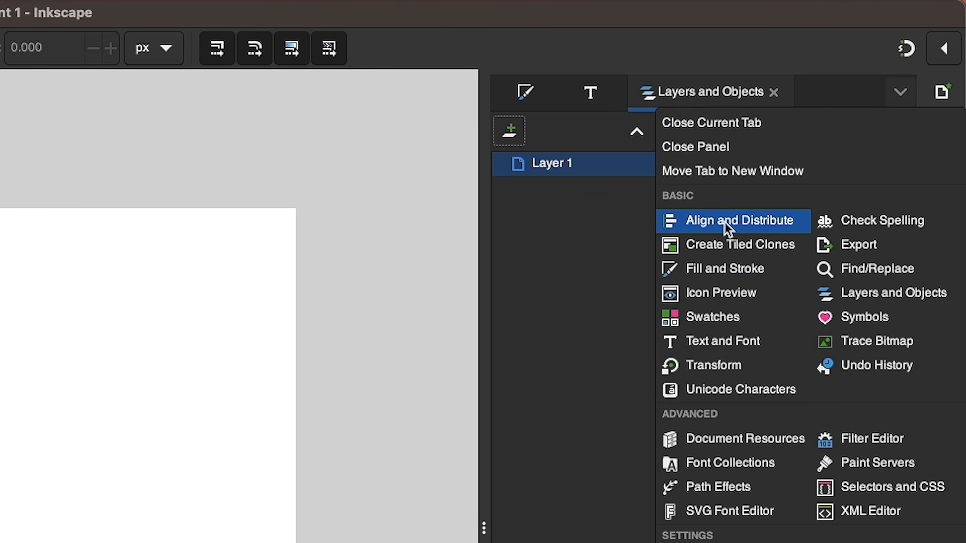
{"action": "left_click", "coordinate": [727, 227]}
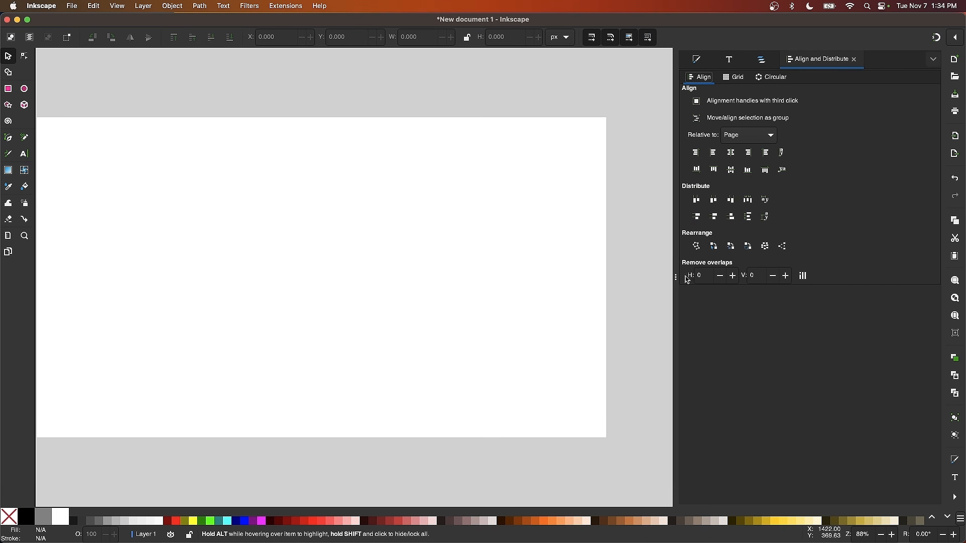
{"action": "left_click_drag", "start_coordinate": [675, 276], "coordinate": [878, 266]}
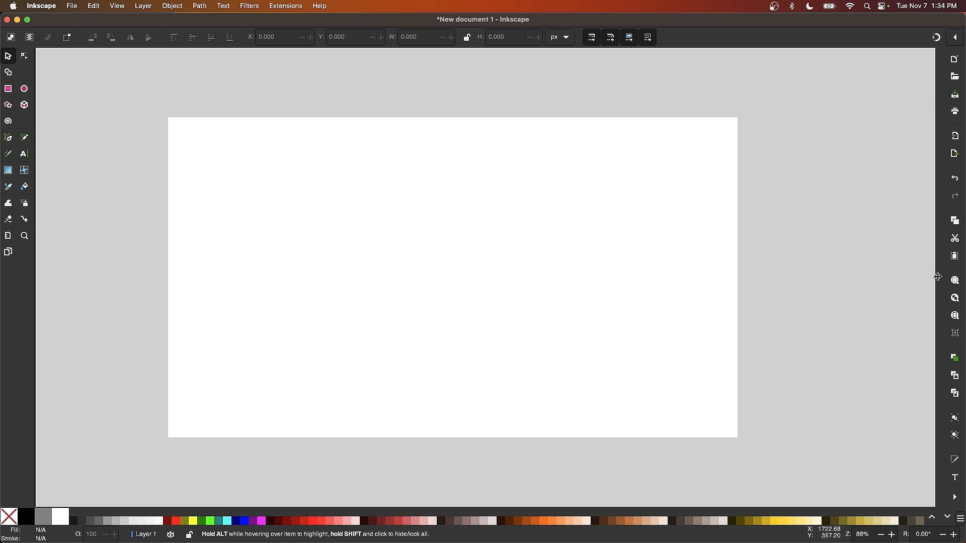
{"action": "left_click_drag", "start_coordinate": [938, 277], "coordinate": [816, 278]}
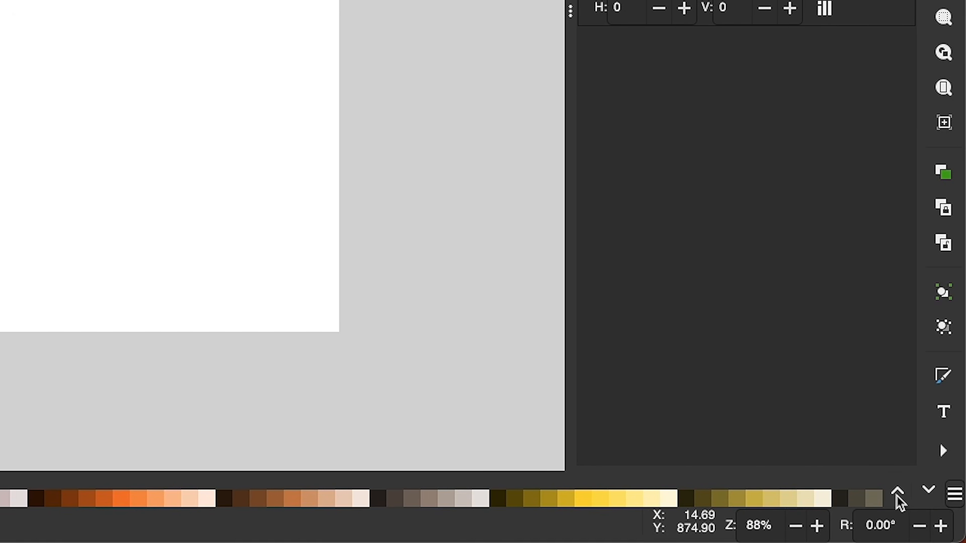
Step: Browse the rows of swatches in the color palette and bring the Fill and Stroke dialog to the front
{"action": "left_click", "coordinate": [931, 492]}
{"action": "left_click", "coordinate": [931, 492]}
{"action": "left_click", "coordinate": [931, 492]}
{"action": "left_click", "coordinate": [899, 493]}
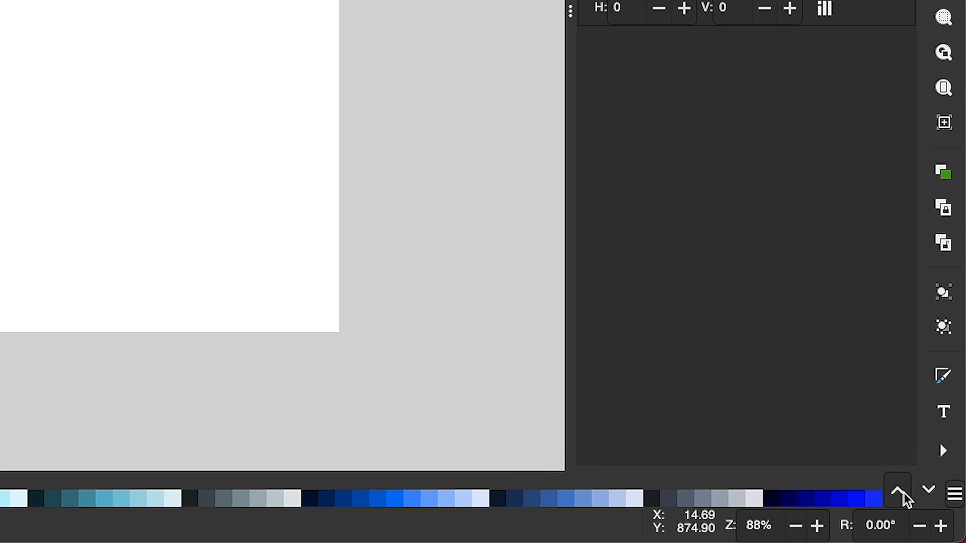
{"action": "left_click", "coordinate": [899, 493]}
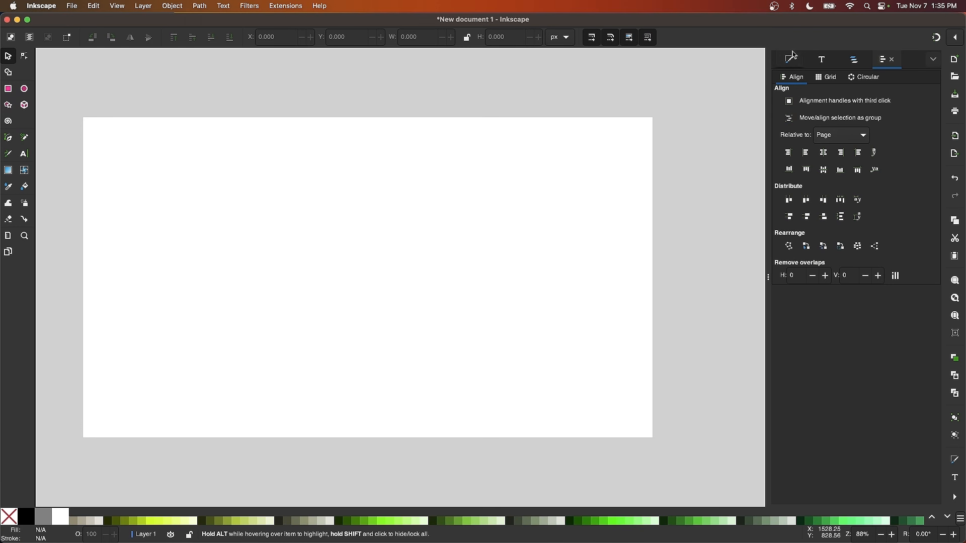
{"action": "left_click", "coordinate": [791, 59]}
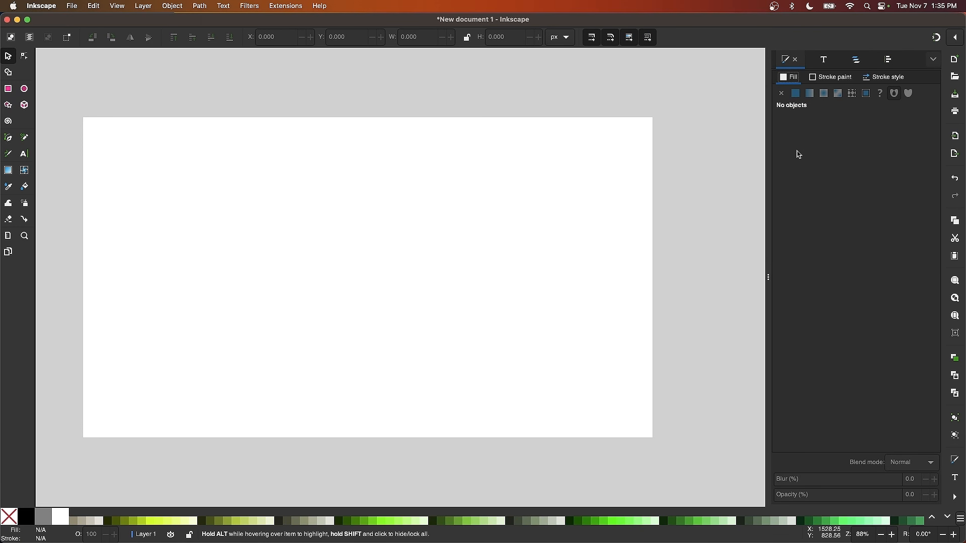
Step: Browse the palette swatches back to the first row and view the list of available palettes, keeping Inkscape default
{"action": "left_click", "coordinate": [948, 522]}
{"action": "left_click", "coordinate": [932, 518]}
{"action": "left_click", "coordinate": [948, 518]}
{"action": "left_click", "coordinate": [932, 518]}
{"action": "left_click", "coordinate": [932, 518]}
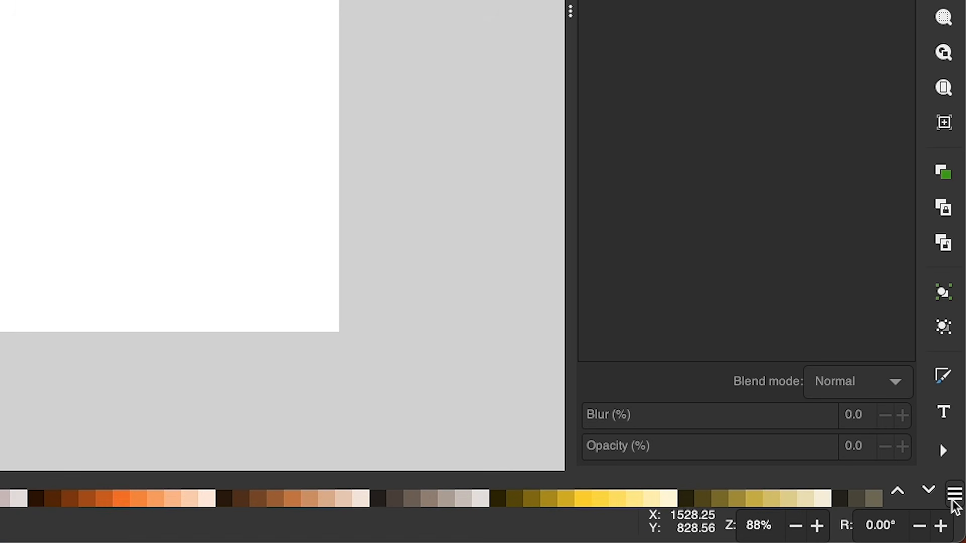
{"action": "left_click", "coordinate": [960, 519]}
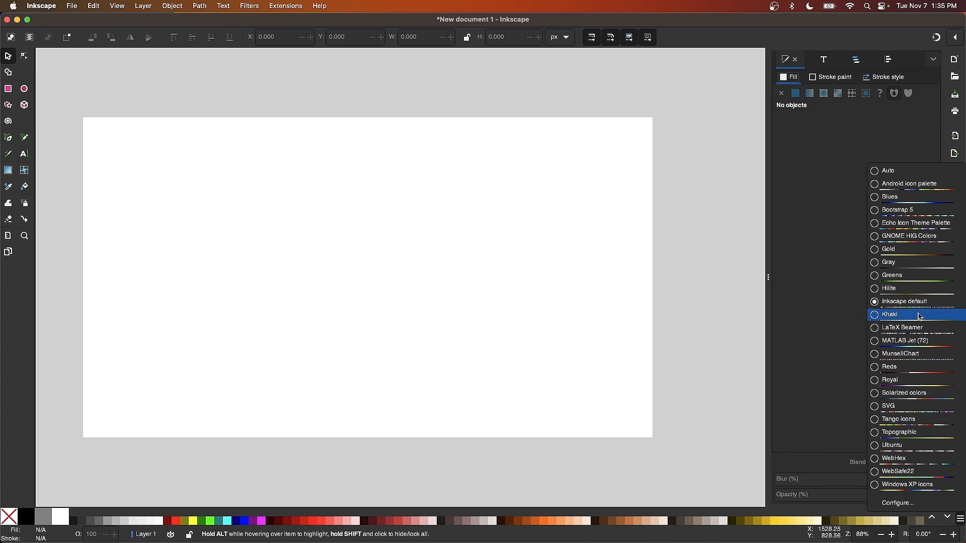
{"action": "left_click", "coordinate": [961, 523]}
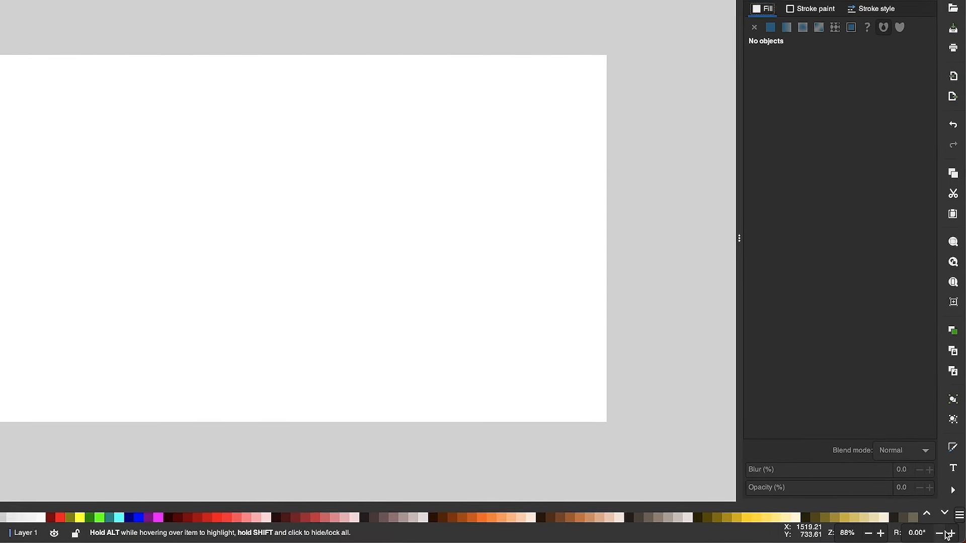
Step: Rotate the canvas view to 10°
{"action": "left_click", "coordinate": [948, 534]}
{"action": "left_click", "coordinate": [948, 534]}
{"action": "left_click", "coordinate": [949, 534]}
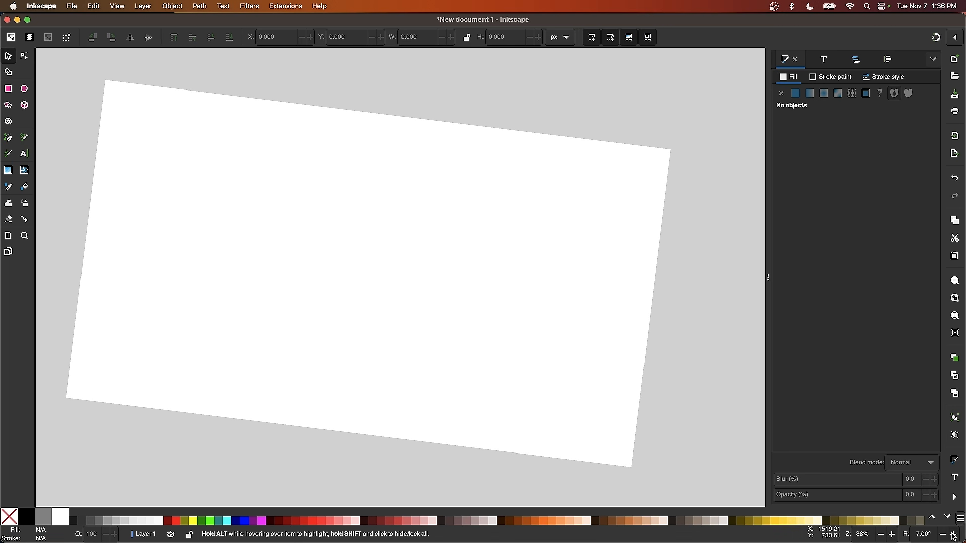
{"action": "left_click", "coordinate": [954, 534]}
{"action": "left_click", "coordinate": [953, 535]}
{"action": "left_click", "coordinate": [954, 534]}
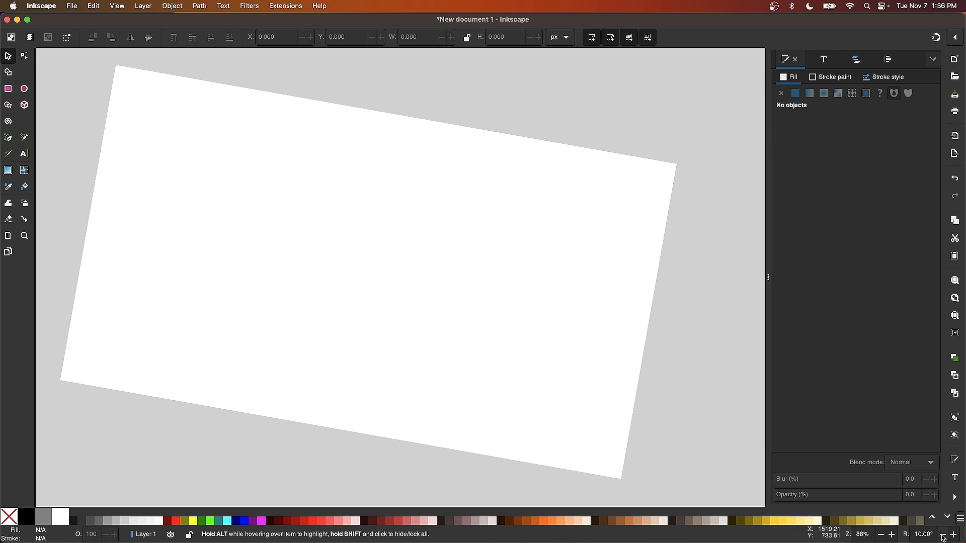
Step: Return the canvas rotation to 0°
{"action": "left_click", "coordinate": [943, 535]}
{"action": "left_click", "coordinate": [943, 535]}
{"action": "left_click", "coordinate": [943, 537]}
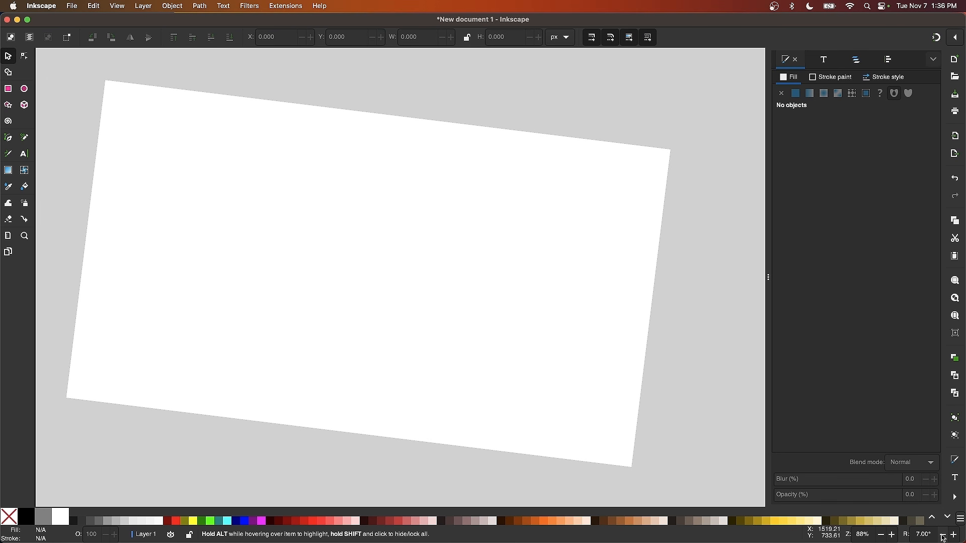
{"action": "left_click", "coordinate": [943, 536]}
{"action": "left_click", "coordinate": [943, 536]}
{"action": "left_click", "coordinate": [943, 536]}
{"action": "left_click", "coordinate": [943, 537]}
{"action": "left_click", "coordinate": [943, 536]}
{"action": "left_click", "coordinate": [943, 536]}
{"action": "left_click", "coordinate": [943, 536]}
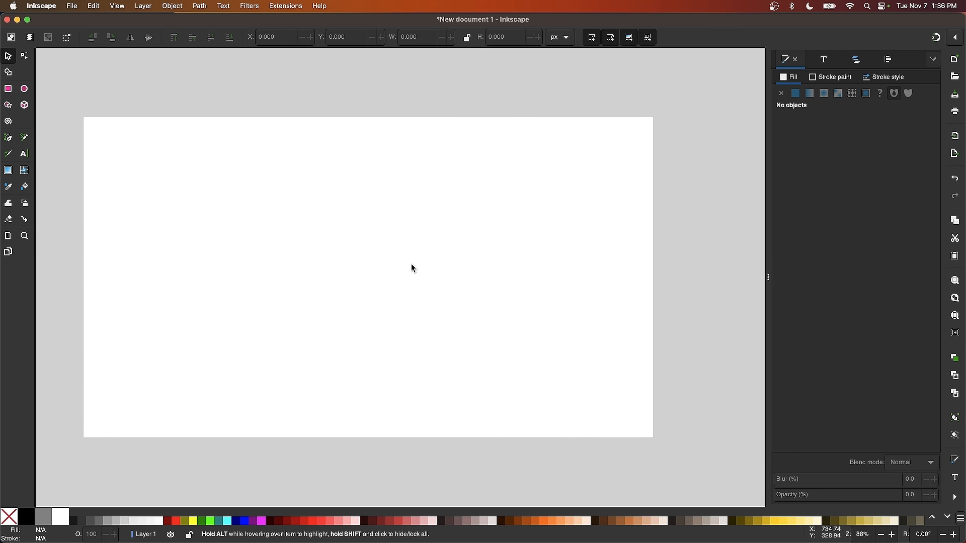
Step: Switch to full-screen mode and hide the canvas scroll bars
{"action": "key", "text": "F11"}
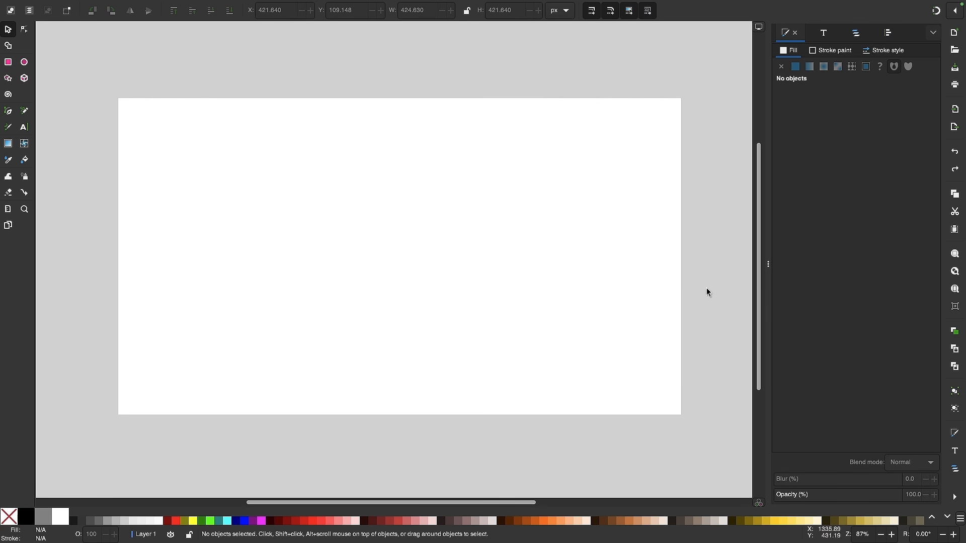
{"action": "mouse_move", "coordinate": [483, 506]}
{"action": "left_mouse_down"}
{"action": "mouse_move", "coordinate": [528, 504]}
{"action": "mouse_move", "coordinate": [420, 505]}
{"action": "mouse_move", "coordinate": [493, 501]}
{"action": "mouse_move", "coordinate": [468, 504]}
{"action": "left_mouse_up"}
{"action": "mouse_move", "coordinate": [759, 242]}
{"action": "left_mouse_down"}
{"action": "mouse_move", "coordinate": [761, 223]}
{"action": "mouse_move", "coordinate": [759, 294]}
{"action": "mouse_move", "coordinate": [767, 242]}
{"action": "mouse_move", "coordinate": [757, 280]}
{"action": "mouse_move", "coordinate": [760, 247]}
{"action": "left_mouse_up"}
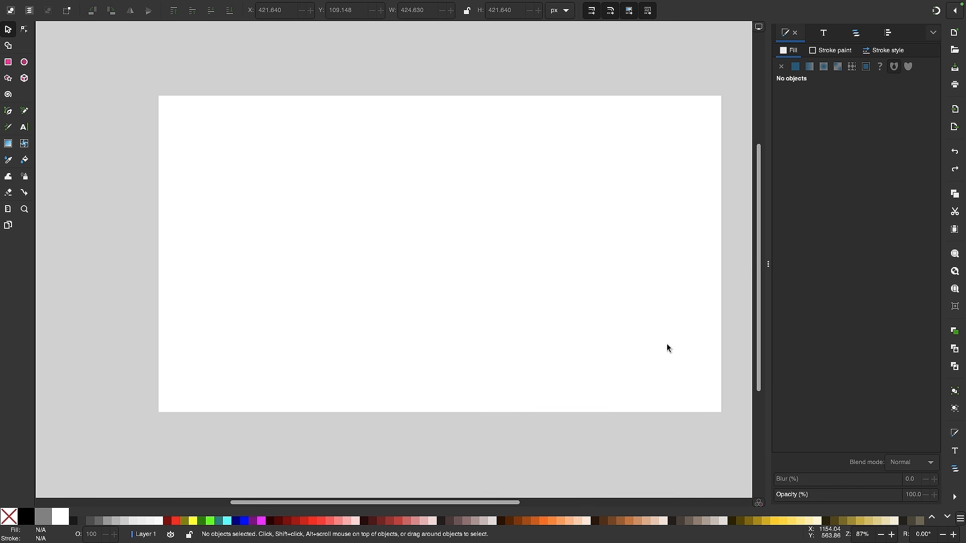
{"action": "key", "text": "ctrl+b"}
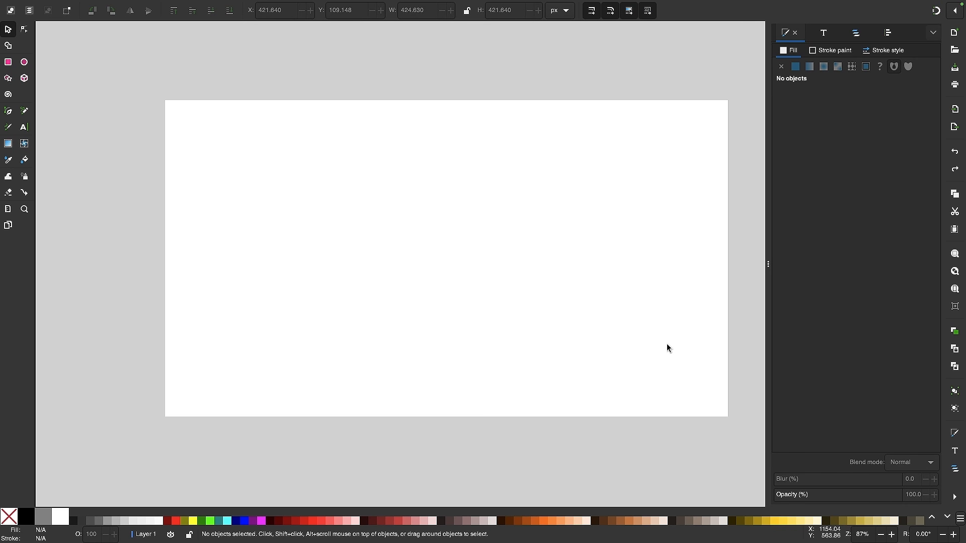
Step: Pan the canvas vertically and horizontally around the blank page
{"action": "scroll", "coordinate": [667, 348], "scroll_direction": "up", "scroll_amount": 3}
{"action": "scroll", "coordinate": [666, 344], "scroll_direction": "down", "scroll_amount": 4}
{"action": "scroll", "coordinate": [667, 344], "scroll_direction": "up", "scroll_amount": 4}
{"action": "scroll", "coordinate": [667, 344], "scroll_direction": "down", "scroll_amount": 4}
{"action": "scroll", "coordinate": [667, 344], "scroll_direction": "right", "scroll_amount": 4}
{"action": "scroll", "coordinate": [667, 344], "scroll_direction": "left", "scroll_amount": 5}
{"action": "scroll", "coordinate": [667, 344], "scroll_direction": "right", "scroll_amount": 3}
{"action": "scroll", "coordinate": [667, 344], "scroll_direction": "left", "scroll_amount": 2}
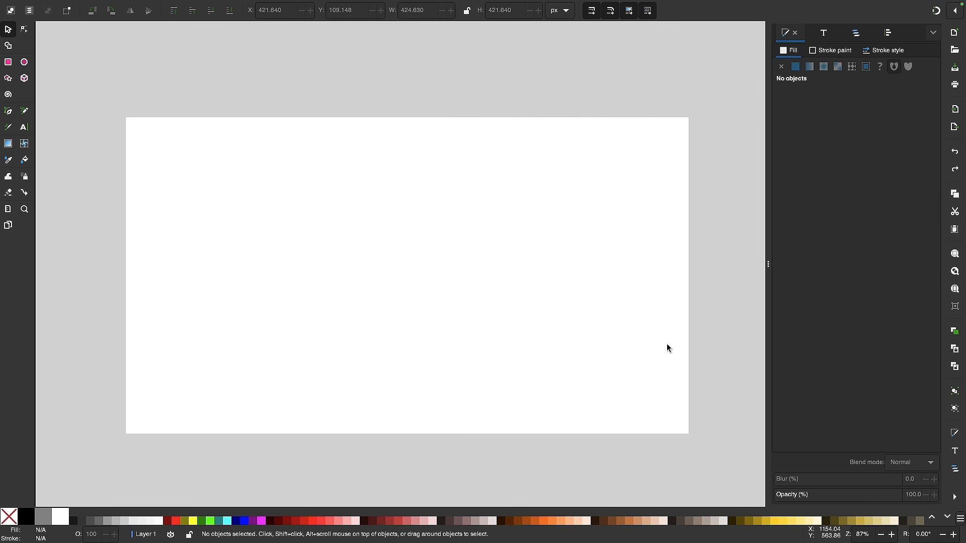
{"action": "scroll", "coordinate": [667, 344], "scroll_direction": "down", "scroll_amount": 2}
{"action": "scroll", "coordinate": [667, 344], "scroll_direction": "left", "scroll_amount": 1}
{"action": "scroll", "coordinate": [667, 344], "scroll_direction": "up", "scroll_amount": 3}
{"action": "scroll", "coordinate": [667, 344], "scroll_direction": "right", "scroll_amount": 1}
{"action": "scroll", "coordinate": [667, 344], "scroll_direction": "down", "scroll_amount": 1}
{"action": "scroll", "coordinate": [667, 344], "scroll_direction": "right", "scroll_amount": 1}
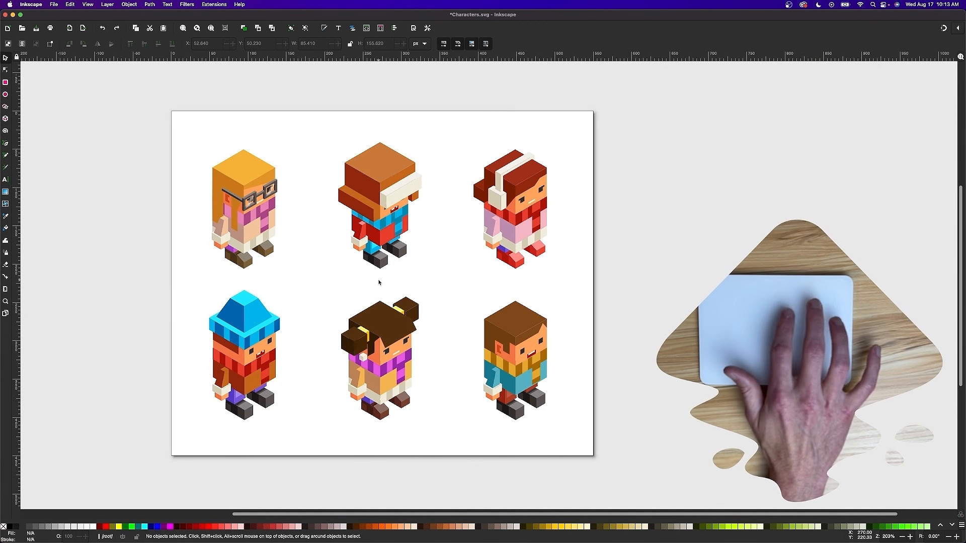
Step: Pan the canvas in all directions around the page with the six isometric characters
{"action": "scroll", "coordinate": [379, 282], "scroll_direction": "up", "scroll_amount": 3}
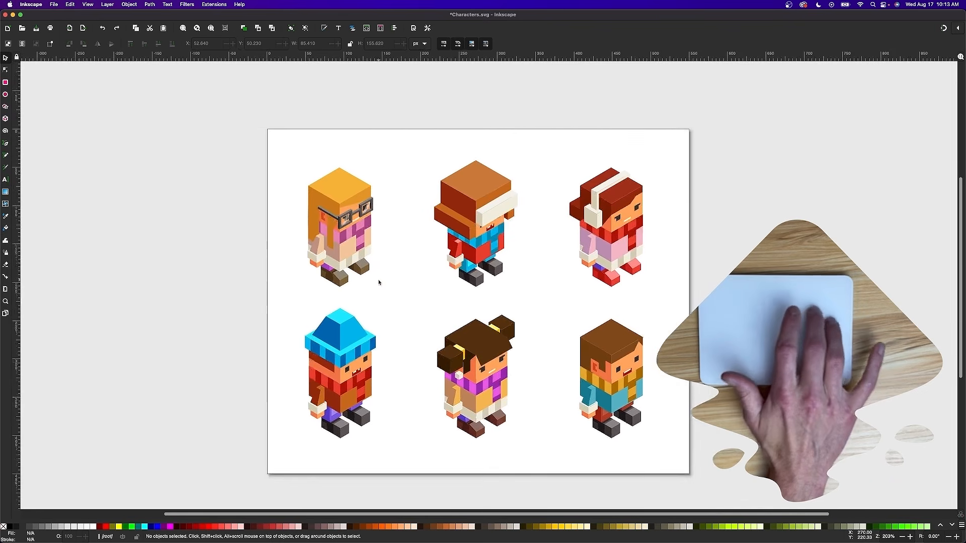
{"action": "scroll", "coordinate": [379, 282], "scroll_direction": "left", "scroll_amount": 3}
{"action": "scroll", "coordinate": [379, 282], "scroll_direction": "down", "scroll_amount": 2}
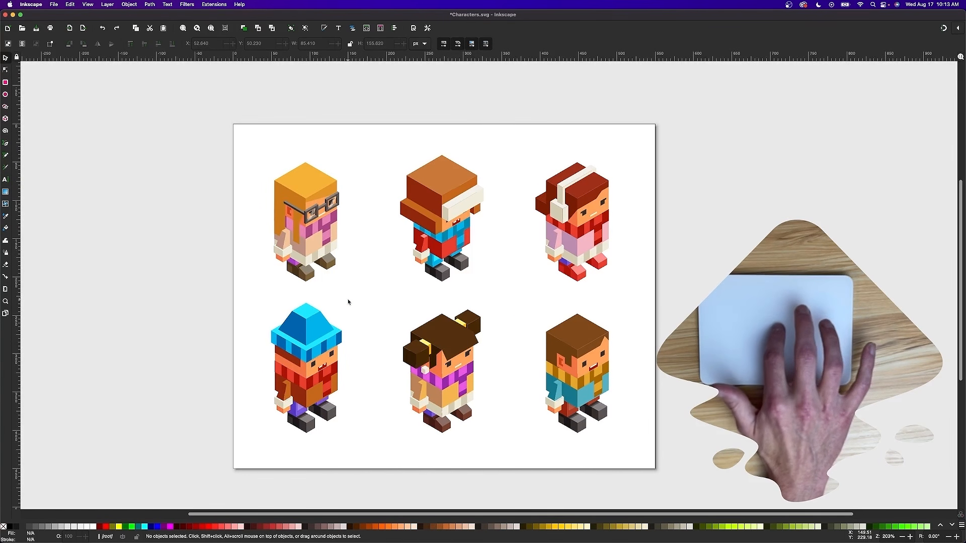
{"action": "scroll", "coordinate": [405, 295], "scroll_direction": "down", "scroll_amount": 3}
{"action": "scroll", "coordinate": [406, 294], "scroll_direction": "left", "scroll_amount": 3}
{"action": "scroll", "coordinate": [405, 294], "scroll_direction": "up", "scroll_amount": 2}
{"action": "scroll", "coordinate": [405, 294], "scroll_direction": "right", "scroll_amount": 6}
{"action": "scroll", "coordinate": [406, 294], "scroll_direction": "up", "scroll_amount": 2}
{"action": "scroll", "coordinate": [405, 294], "scroll_direction": "right", "scroll_amount": 1}
{"action": "scroll", "coordinate": [405, 294], "scroll_direction": "left", "scroll_amount": 9}
{"action": "scroll", "coordinate": [405, 294], "scroll_direction": "down", "scroll_amount": 5}
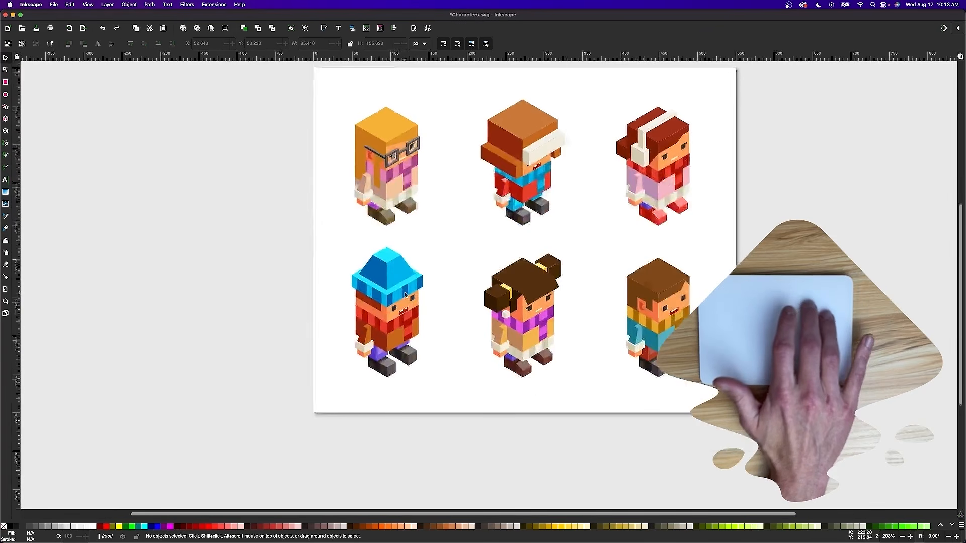
{"action": "scroll", "coordinate": [406, 294], "scroll_direction": "right", "scroll_amount": 7}
{"action": "scroll", "coordinate": [405, 294], "scroll_direction": "up", "scroll_amount": 3}
{"action": "scroll", "coordinate": [406, 294], "scroll_direction": "left", "scroll_amount": 3}
{"action": "scroll", "coordinate": [405, 294], "scroll_direction": "down", "scroll_amount": 3}
{"action": "scroll", "coordinate": [406, 294], "scroll_direction": "right", "scroll_amount": 1}
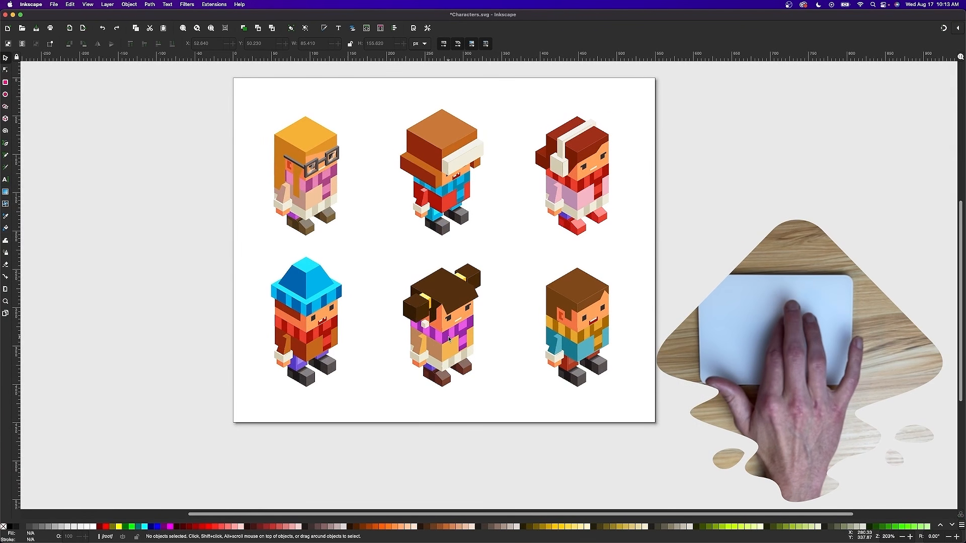
{"action": "scroll", "coordinate": [450, 339], "scroll_direction": "up", "scroll_amount": 5}
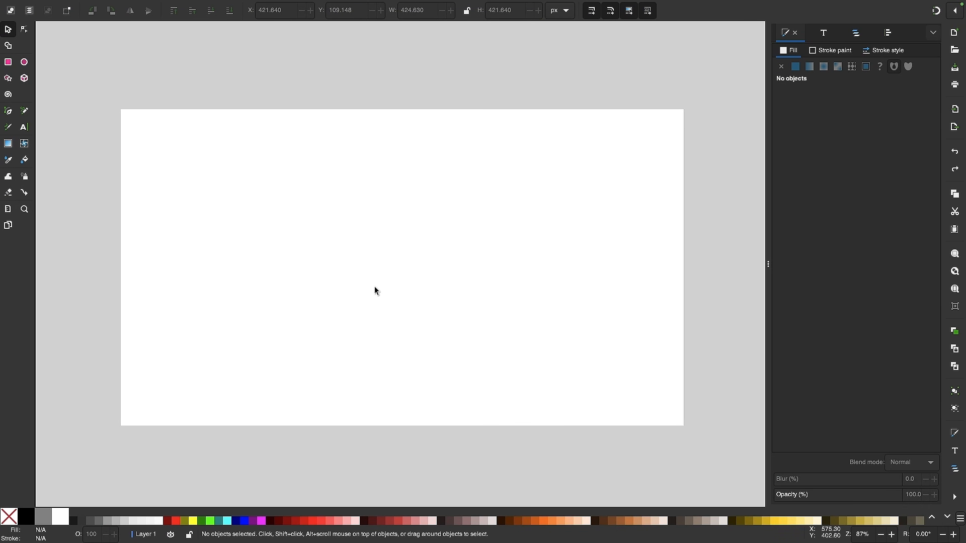
Step: Zoom in and out repeatedly on the blank page without shifting the view sideways
{"action": "scroll", "coordinate": [374, 290], "scroll_direction": "down", "scroll_amount": 2}
{"action": "scroll", "coordinate": [374, 290], "scroll_direction": "up", "scroll_amount": 3}
{"action": "scroll", "coordinate": [374, 291], "scroll_direction": "down", "scroll_amount": 2}
{"action": "scroll", "coordinate": [374, 289], "scroll_direction": "down", "scroll_amount": 1}
{"action": "scroll", "coordinate": [375, 289], "scroll_direction": "up", "scroll_amount": 2}
{"action": "scroll", "coordinate": [375, 289], "scroll_direction": "down", "scroll_amount": 1}
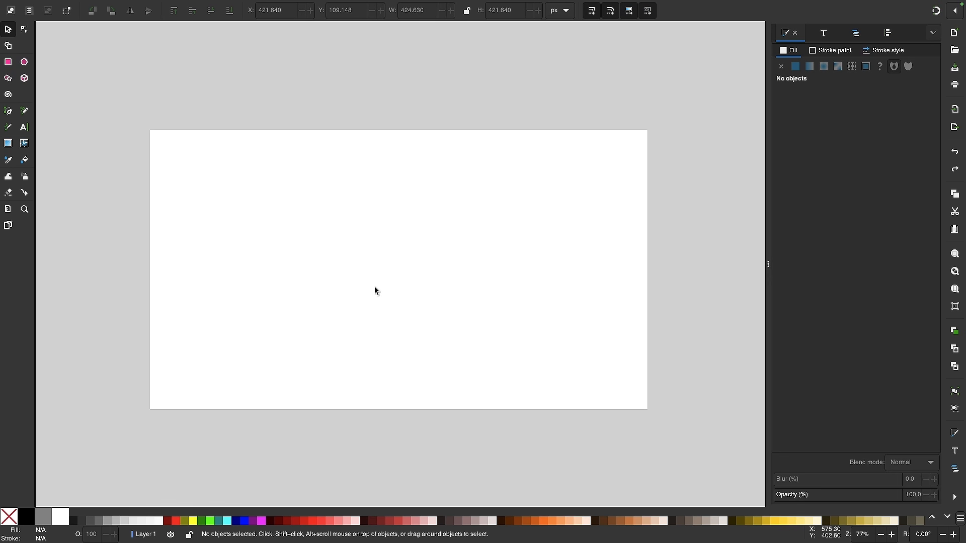
{"action": "scroll", "coordinate": [375, 288], "scroll_direction": "down", "scroll_amount": 2}
{"action": "scroll", "coordinate": [375, 288], "scroll_direction": "up", "scroll_amount": 1}
{"action": "scroll", "coordinate": [375, 288], "scroll_direction": "down", "scroll_amount": 2}
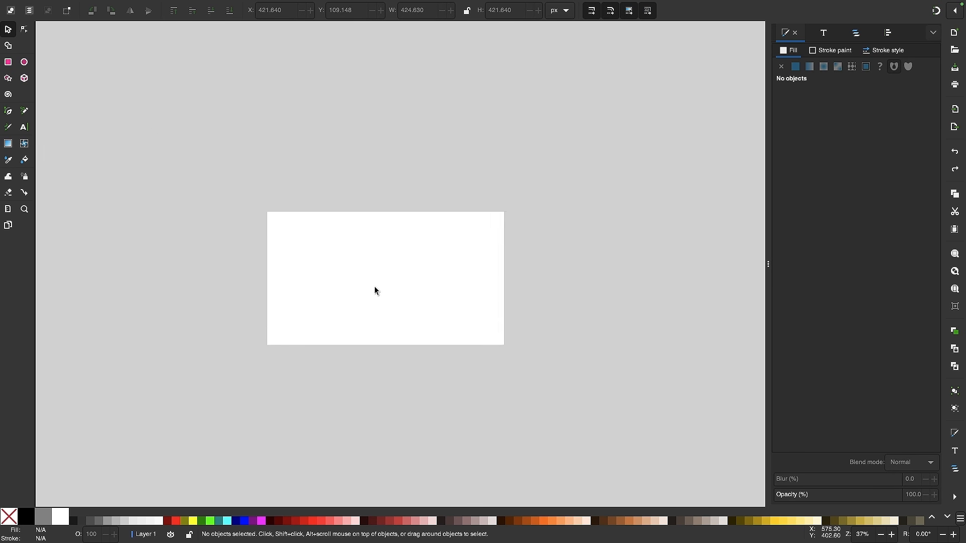
{"action": "scroll", "coordinate": [374, 287], "scroll_direction": "up", "scroll_amount": 2}
{"action": "scroll", "coordinate": [375, 288], "scroll_direction": "down", "scroll_amount": 3}
{"action": "scroll", "coordinate": [374, 287], "scroll_direction": "up", "scroll_amount": 4}
{"action": "scroll", "coordinate": [375, 289], "scroll_direction": "down", "scroll_amount": 4}
{"action": "scroll", "coordinate": [375, 289], "scroll_direction": "up", "scroll_amount": 3}
{"action": "scroll", "coordinate": [375, 289], "scroll_direction": "down", "scroll_amount": 3}
{"action": "scroll", "coordinate": [375, 289], "scroll_direction": "up", "scroll_amount": 3}
{"action": "scroll", "coordinate": [374, 290], "scroll_direction": "down", "scroll_amount": 1}
{"action": "scroll", "coordinate": [375, 290], "scroll_direction": "up", "scroll_amount": 2}
{"action": "scroll", "coordinate": [375, 291], "scroll_direction": "down", "scroll_amount": 1}
{"action": "scroll", "coordinate": [375, 290], "scroll_direction": "down", "scroll_amount": 2}
{"action": "scroll", "coordinate": [375, 290], "scroll_direction": "up", "scroll_amount": 4}
Step: Combine panning and zooming to move around the blank page at different magnifications
{"action": "scroll", "coordinate": [375, 290], "scroll_direction": "left", "scroll_amount": 4}
{"action": "scroll", "coordinate": [375, 291], "scroll_direction": "right", "scroll_amount": 4}
{"action": "scroll", "coordinate": [375, 290], "scroll_direction": "down", "scroll_amount": 3}
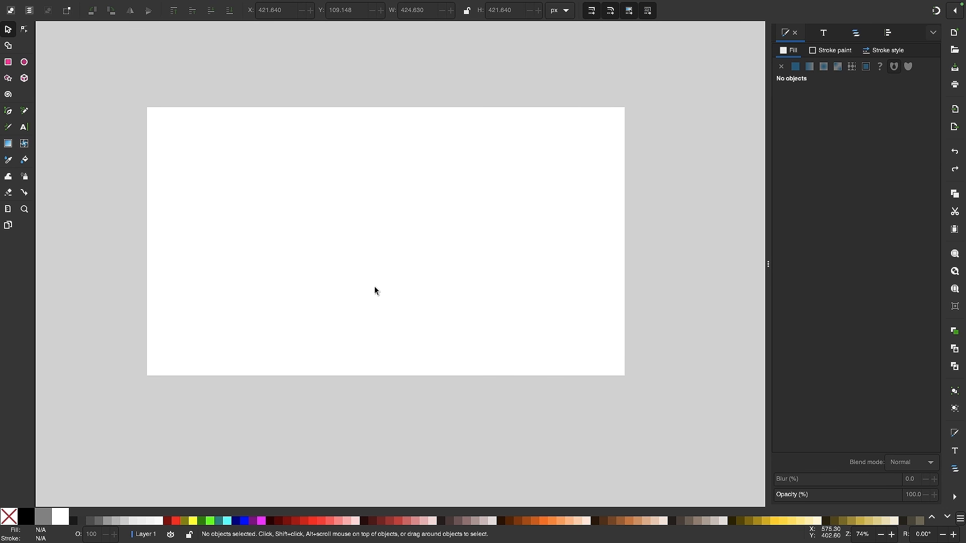
{"action": "scroll", "coordinate": [374, 287], "scroll_direction": "up", "scroll_amount": 1}
{"action": "scroll", "coordinate": [375, 287], "scroll_direction": "right", "scroll_amount": 2}
{"action": "scroll", "coordinate": [375, 287], "scroll_direction": "down", "scroll_amount": 1}
{"action": "scroll", "coordinate": [375, 287], "scroll_direction": "left", "scroll_amount": 2}
{"action": "scroll", "coordinate": [374, 287], "scroll_direction": "up", "scroll_amount": 3}
{"action": "scroll", "coordinate": [374, 287], "scroll_direction": "left", "scroll_amount": 2}
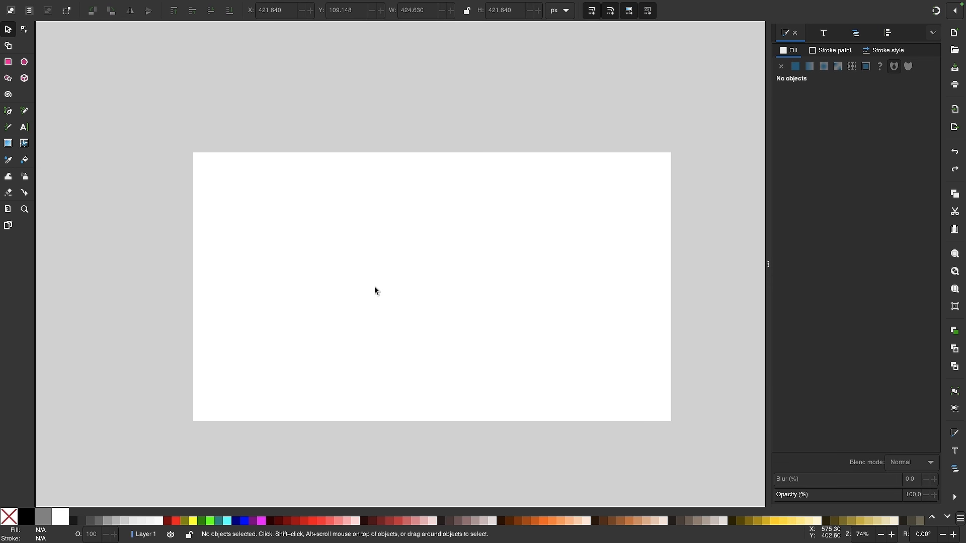
{"action": "scroll", "coordinate": [375, 291], "scroll_direction": "up", "scroll_amount": 2}
{"action": "scroll", "coordinate": [375, 290], "scroll_direction": "down", "scroll_amount": 4}
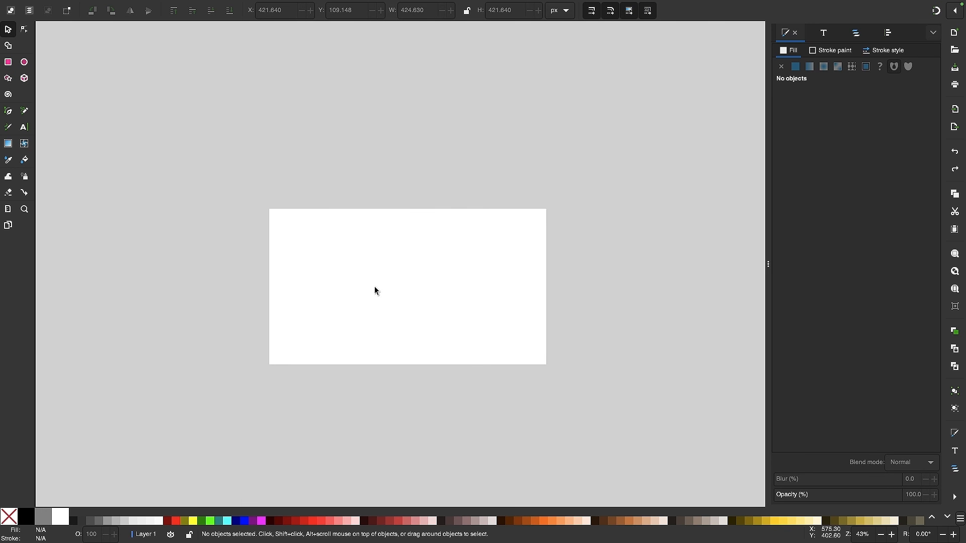
{"action": "scroll", "coordinate": [375, 287], "scroll_direction": "left", "scroll_amount": 2}
{"action": "scroll", "coordinate": [375, 287], "scroll_direction": "up", "scroll_amount": 3}
{"action": "scroll", "coordinate": [375, 286], "scroll_direction": "right", "scroll_amount": 3}
{"action": "scroll", "coordinate": [374, 287], "scroll_direction": "down", "scroll_amount": 3}
{"action": "scroll", "coordinate": [375, 286], "scroll_direction": "left", "scroll_amount": 2}
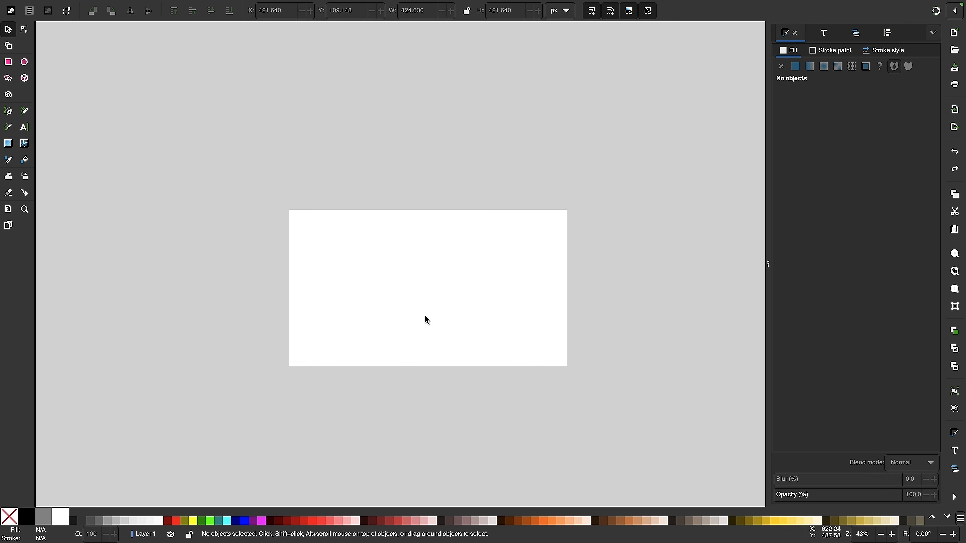
{"action": "scroll", "coordinate": [425, 315], "scroll_direction": "up", "scroll_amount": 3}
{"action": "scroll", "coordinate": [424, 315], "scroll_direction": "down", "scroll_amount": 2}
{"action": "scroll", "coordinate": [424, 315], "scroll_direction": "right", "scroll_amount": 3}
{"action": "scroll", "coordinate": [425, 315], "scroll_direction": "up", "scroll_amount": 2}
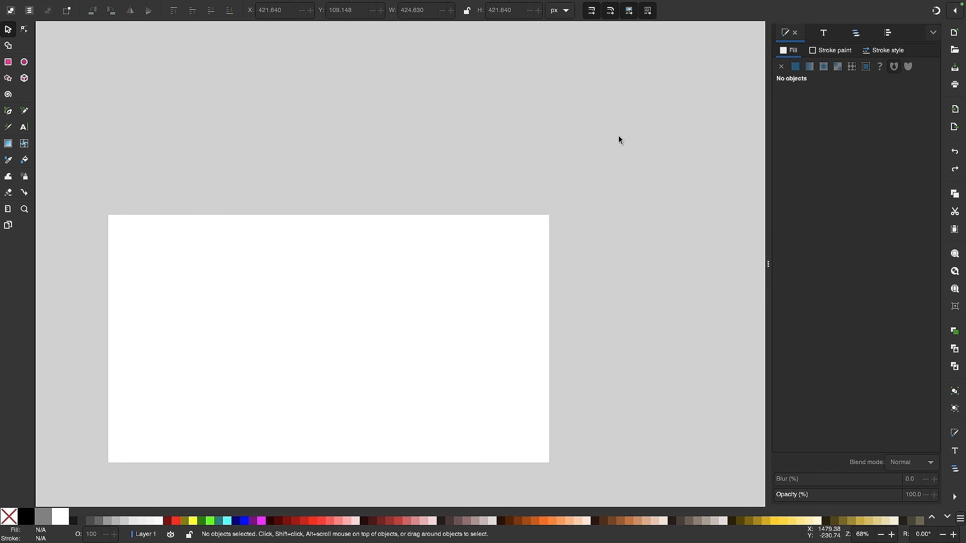
Step: Zoom in on the empty area beyond the page's upper-right corner and return to a view of the whole page
{"action": "scroll", "coordinate": [617, 134], "scroll_direction": "up", "scroll_amount": 2}
{"action": "scroll", "coordinate": [509, 249], "scroll_direction": "up", "scroll_amount": 2}
{"action": "scroll", "coordinate": [500, 276], "scroll_direction": "up", "scroll_amount": 1}
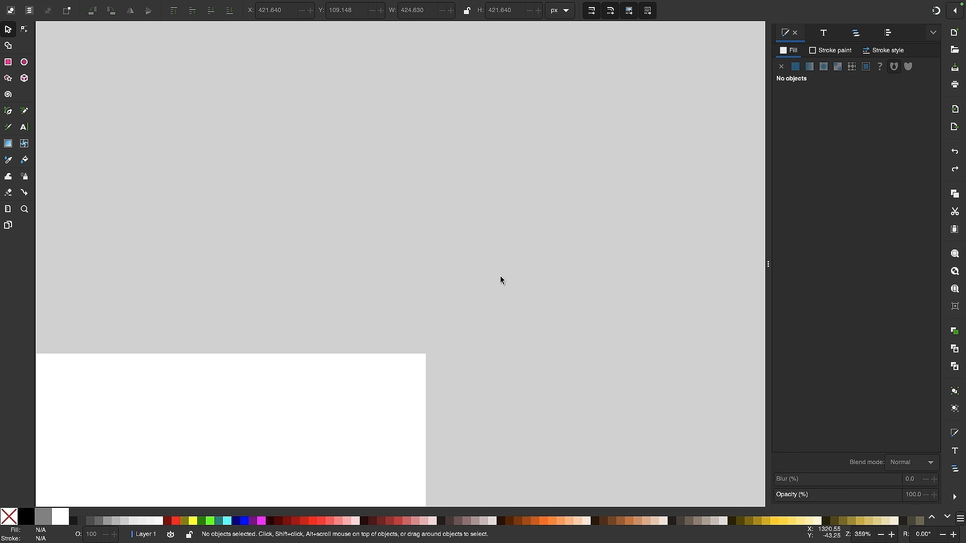
{"action": "scroll", "coordinate": [500, 276], "scroll_direction": "left", "scroll_amount": 3}
{"action": "scroll", "coordinate": [500, 276], "scroll_direction": "down", "scroll_amount": 2}
{"action": "scroll", "coordinate": [406, 297], "scroll_direction": "down", "scroll_amount": 2}
{"action": "scroll", "coordinate": [407, 297], "scroll_direction": "left", "scroll_amount": 2}
{"action": "scroll", "coordinate": [407, 297], "scroll_direction": "down", "scroll_amount": 1}
{"action": "scroll", "coordinate": [407, 301], "scroll_direction": "down", "scroll_amount": 3}
{"action": "scroll", "coordinate": [408, 302], "scroll_direction": "down", "scroll_amount": 3}
{"action": "scroll", "coordinate": [407, 301], "scroll_direction": "left", "scroll_amount": 3}
{"action": "scroll", "coordinate": [408, 302], "scroll_direction": "up", "scroll_amount": 1}
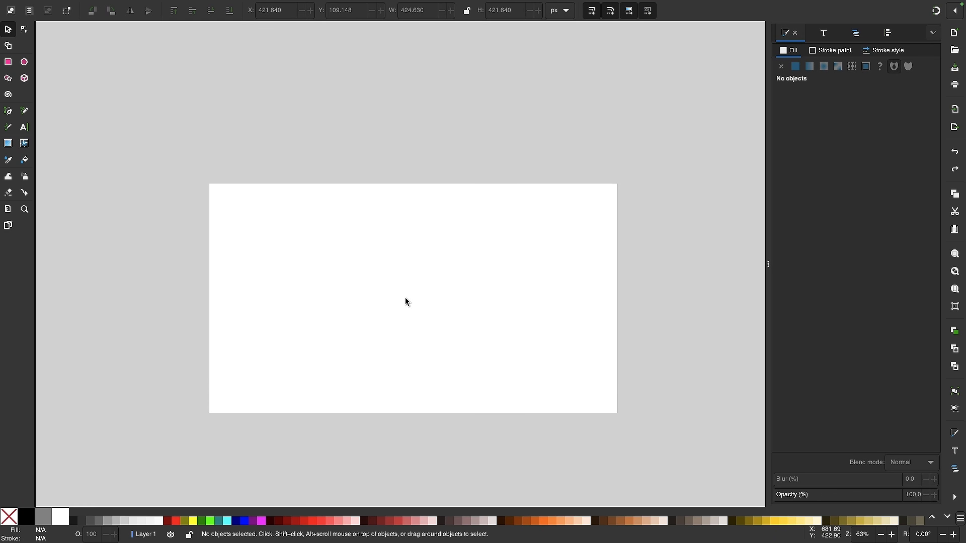
Step: Zoom out from the blank page and back in toward different points on it
{"action": "scroll", "coordinate": [407, 302], "scroll_direction": "down", "scroll_amount": 2}
{"action": "scroll", "coordinate": [407, 301], "scroll_direction": "up", "scroll_amount": 1}
{"action": "scroll", "coordinate": [407, 302], "scroll_direction": "down", "scroll_amount": 1}
{"action": "scroll", "coordinate": [407, 302], "scroll_direction": "down", "scroll_amount": 1}
{"action": "scroll", "coordinate": [408, 301], "scroll_direction": "up", "scroll_amount": 2}
{"action": "scroll", "coordinate": [407, 301], "scroll_direction": "down", "scroll_amount": 2}
{"action": "scroll", "coordinate": [407, 301], "scroll_direction": "up", "scroll_amount": 2}
{"action": "scroll", "coordinate": [408, 302], "scroll_direction": "down", "scroll_amount": 1}
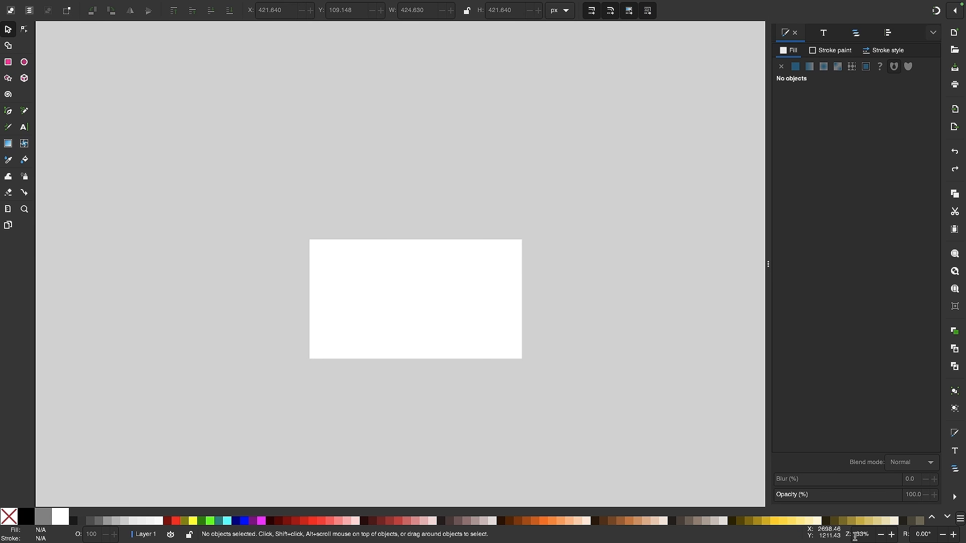
{"action": "scroll", "coordinate": [316, 265], "scroll_direction": "down", "scroll_amount": 1}
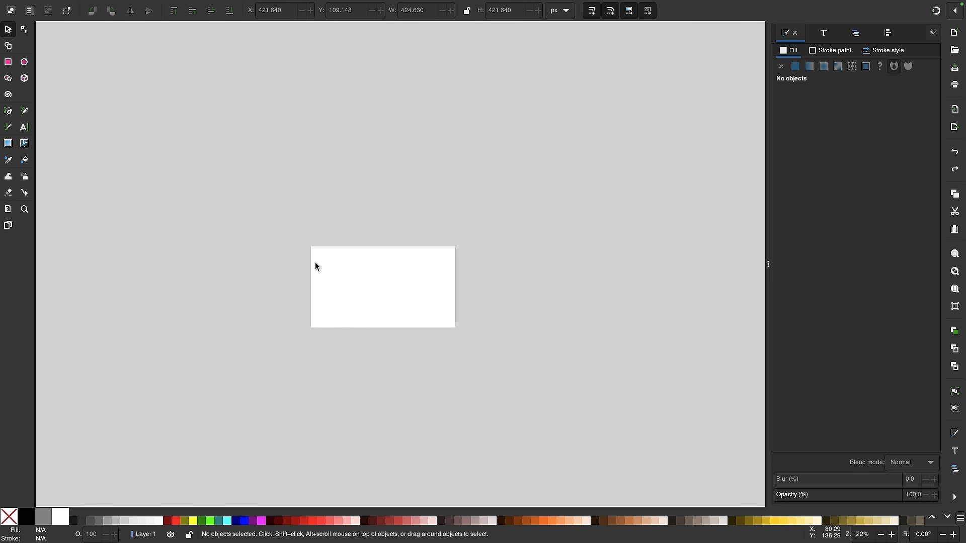
{"action": "scroll", "coordinate": [316, 265], "scroll_direction": "up", "scroll_amount": 3}
{"action": "scroll", "coordinate": [322, 267], "scroll_direction": "down", "scroll_amount": 1}
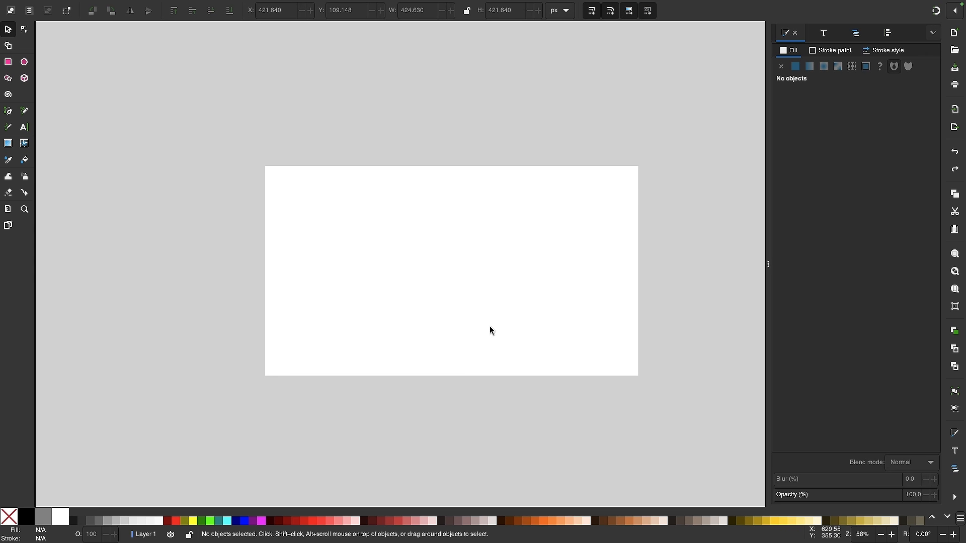
{"action": "scroll", "coordinate": [491, 330], "scroll_direction": "down", "scroll_amount": 1}
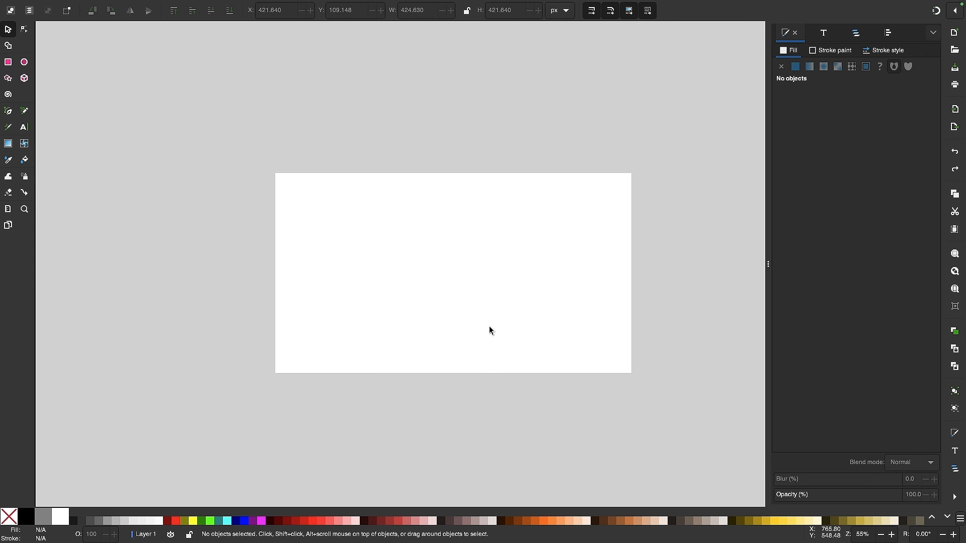
{"action": "scroll", "coordinate": [490, 328], "scroll_direction": "up", "scroll_amount": 1}
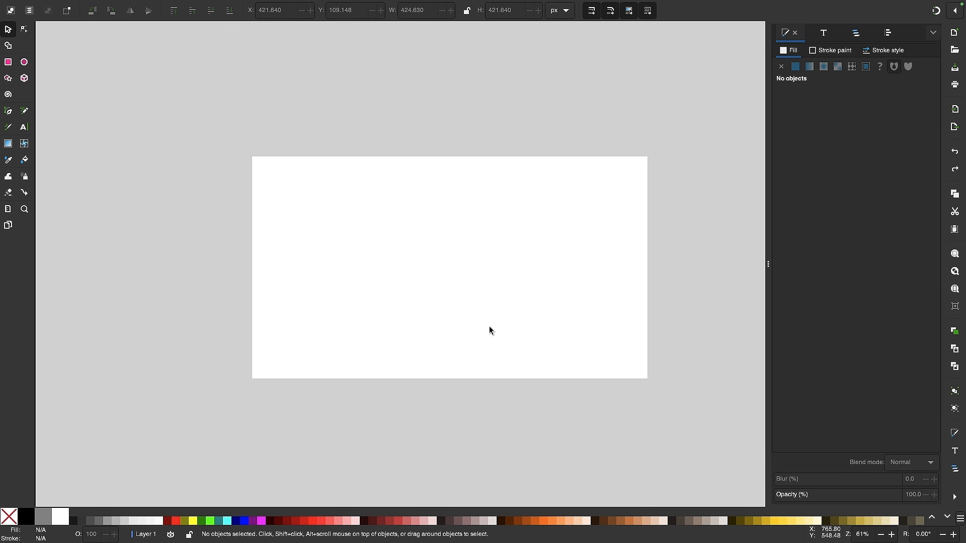
Step: Set the canvas zoom to 100% and center the whole page in view
{"action": "key", "text": "1"}
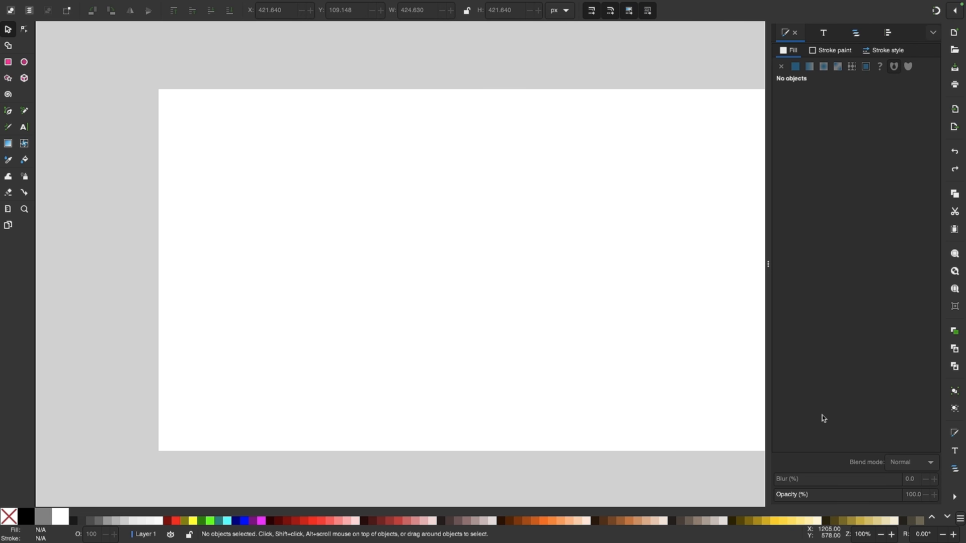
{"action": "scroll", "coordinate": [405, 331], "scroll_direction": "right", "scroll_amount": 3}
{"action": "scroll", "coordinate": [406, 331], "scroll_direction": "down", "scroll_amount": 1}
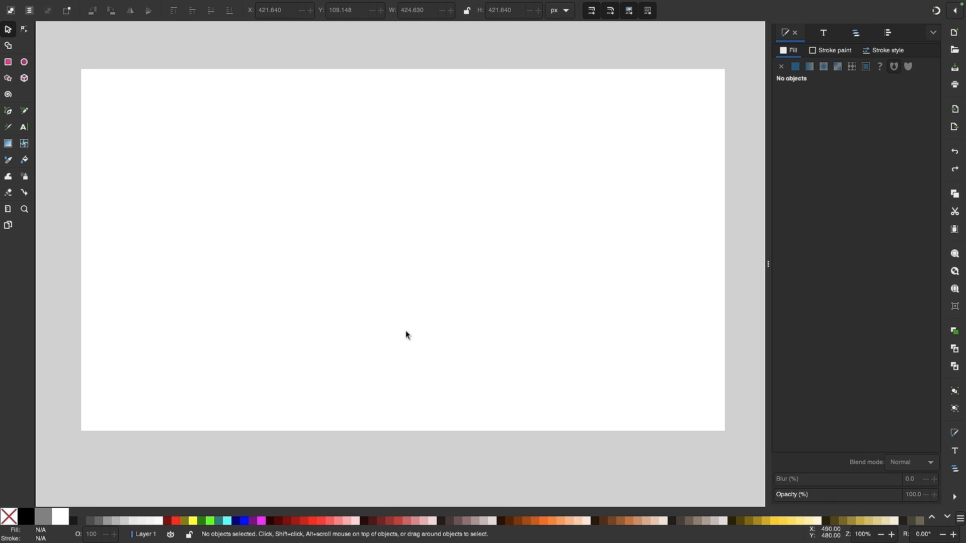
{"action": "scroll", "coordinate": [405, 330], "scroll_direction": "left", "scroll_amount": 1}
{"action": "scroll", "coordinate": [405, 331], "scroll_direction": "up", "scroll_amount": 1}
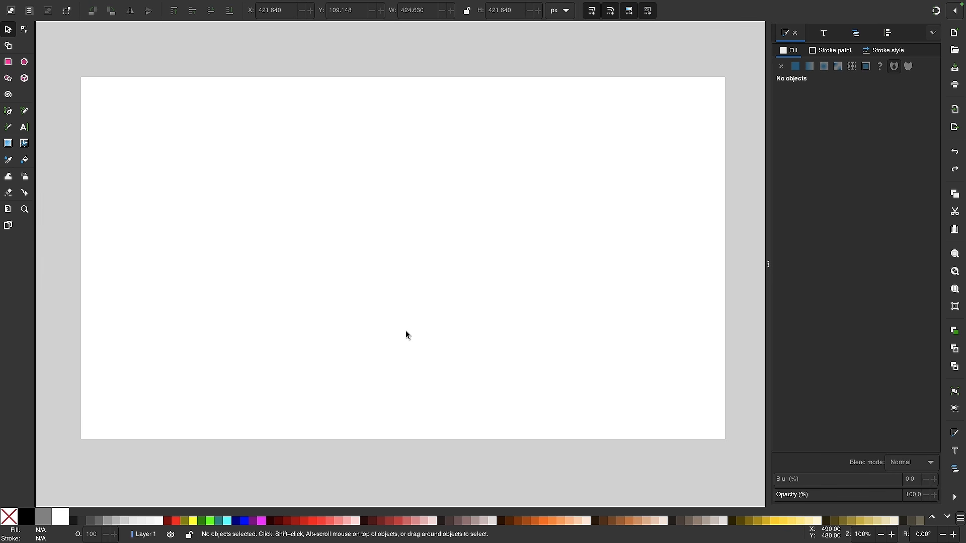
Step: Draw a black 270 × 270 px square in the upper-left part of the page
{"action": "left_click", "coordinate": [9, 63]}
{"action": "left_click_drag", "start_coordinate": [274, 169], "coordinate": [344, 236]}
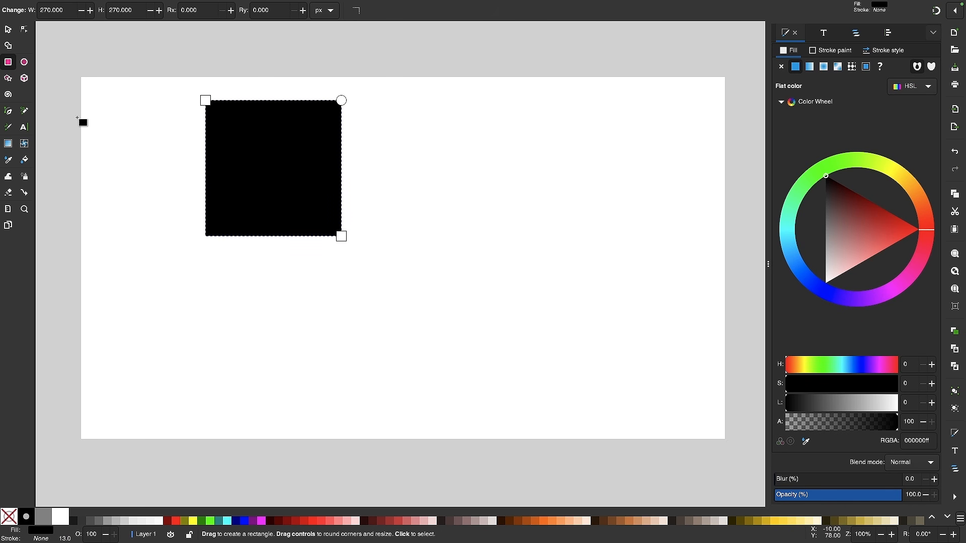
Step: Move the square toward the middle of the page and scale it down proportionally to 239 × 239 px
{"action": "left_click", "coordinate": [8, 31]}
{"action": "left_click_drag", "start_coordinate": [316, 168], "coordinate": [410, 192]}
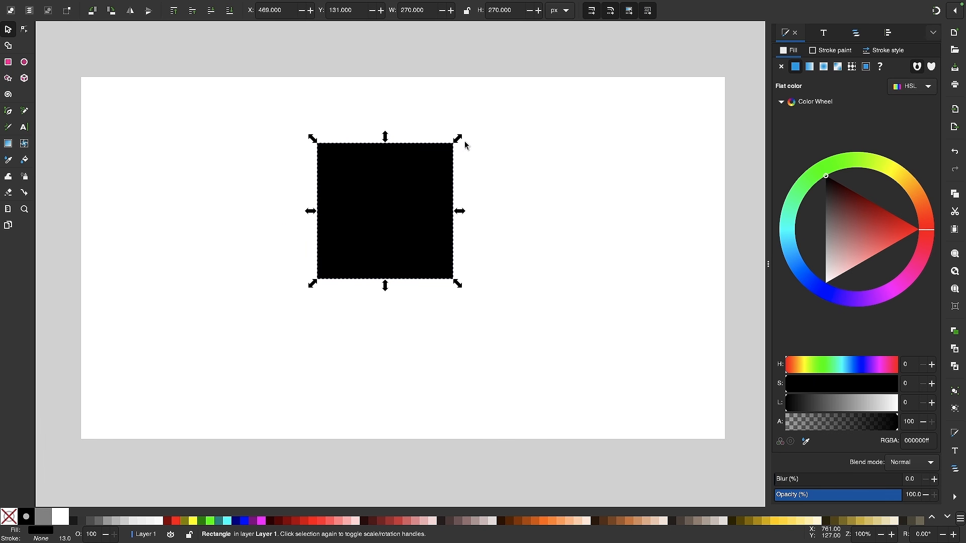
{"action": "mouse_move", "coordinate": [462, 141]}
{"action": "left_mouse_down"}
{"action": "mouse_move", "coordinate": [429, 110]}
{"action": "mouse_move", "coordinate": [356, 125]}
{"action": "mouse_move", "coordinate": [379, 228]}
{"action": "mouse_move", "coordinate": [437, 132]}
{"action": "mouse_move", "coordinate": [412, 129]}
{"action": "mouse_move", "coordinate": [413, 164]}
{"action": "mouse_move", "coordinate": [466, 99]}
{"action": "mouse_move", "coordinate": [485, 95]}
{"action": "mouse_move", "coordinate": [418, 188]}
{"action": "mouse_move", "coordinate": [522, 78]}
{"action": "mouse_move", "coordinate": [370, 224]}
{"action": "mouse_move", "coordinate": [453, 156]}
{"action": "left_mouse_up"}
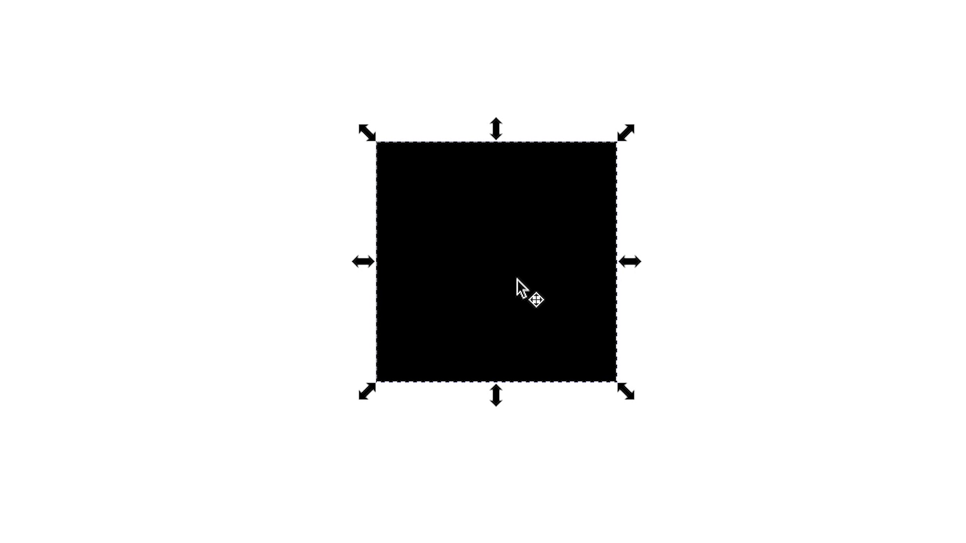
Step: Rotate the square 45° about its center into a diamond and turn it back upright
{"action": "left_click", "coordinate": [514, 231]}
{"action": "left_click_drag", "start_coordinate": [628, 134], "coordinate": [542, 170]}
{"action": "left_click_drag", "start_coordinate": [553, 191], "coordinate": [327, 385]}
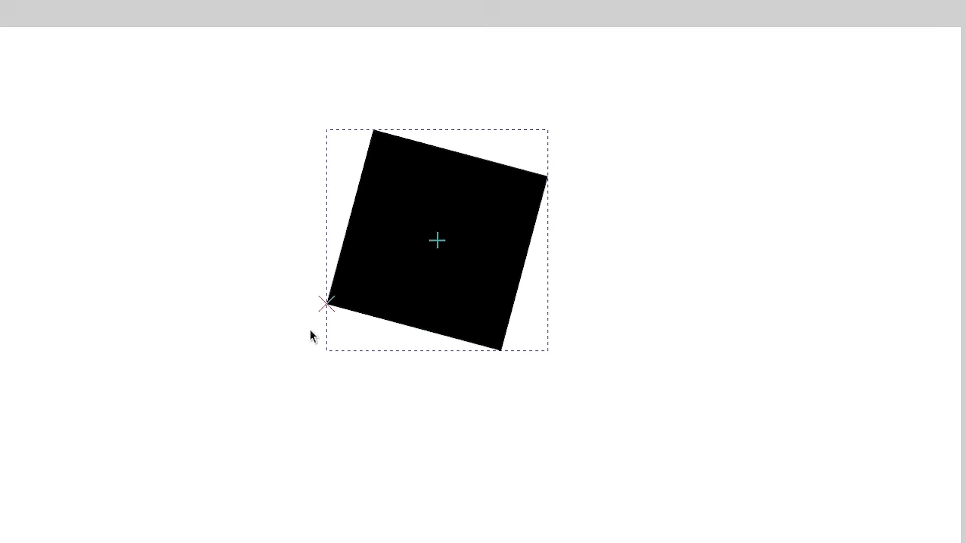
{"action": "left_click_drag", "start_coordinate": [312, 336], "coordinate": [464, 112]}
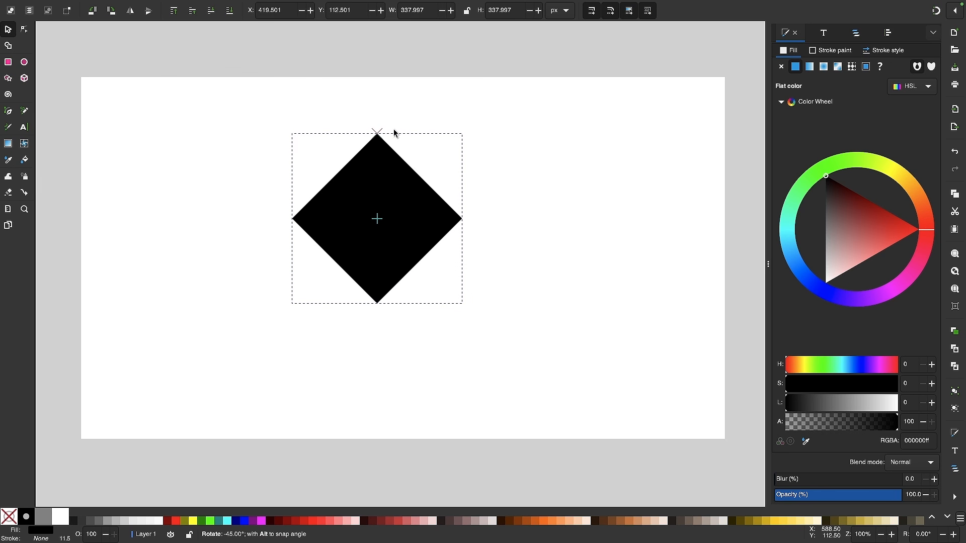
{"action": "mouse_move", "coordinate": [396, 133]}
{"action": "left_mouse_down"}
{"action": "mouse_move", "coordinate": [451, 170]}
{"action": "mouse_move", "coordinate": [376, 136]}
{"action": "mouse_move", "coordinate": [385, 143]}
{"action": "left_mouse_up"}
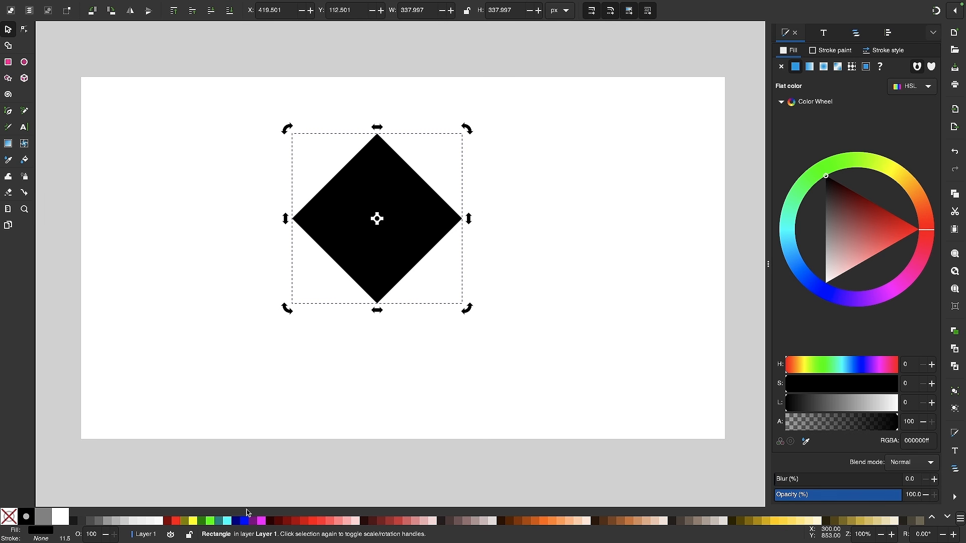
{"action": "mouse_move", "coordinate": [467, 130]}
{"action": "left_mouse_down"}
{"action": "mouse_move", "coordinate": [473, 163]}
{"action": "mouse_move", "coordinate": [394, 297]}
{"action": "mouse_move", "coordinate": [473, 164]}
{"action": "mouse_move", "coordinate": [438, 112]}
{"action": "mouse_move", "coordinate": [447, 276]}
{"action": "mouse_move", "coordinate": [466, 216]}
{"action": "mouse_move", "coordinate": [485, 223]}
{"action": "left_mouse_up"}
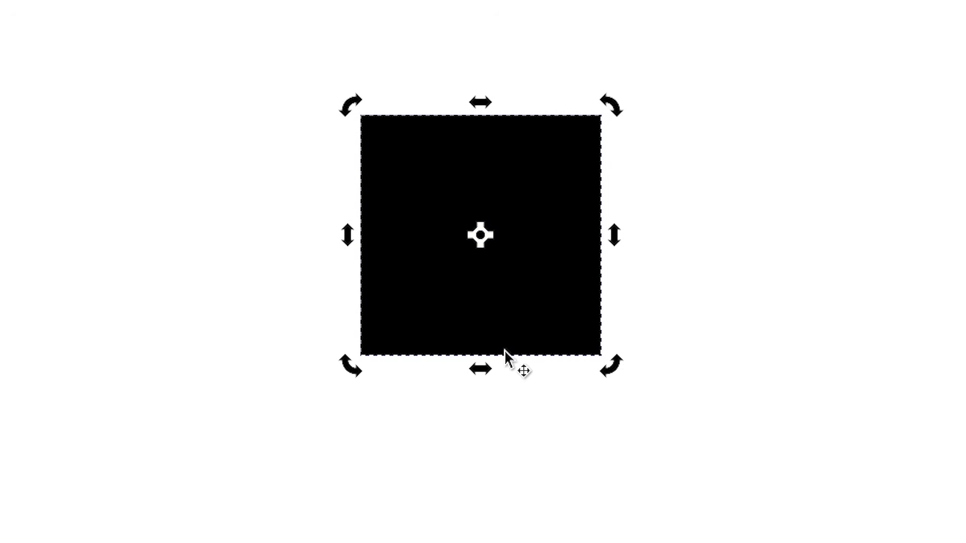
Step: Rotate the square 90° counterclockwise about a rotation center placed at 328.5, 356.5 px, and reset the center to the square's middle
{"action": "left_click_drag", "start_coordinate": [483, 240], "coordinate": [337, 278]}
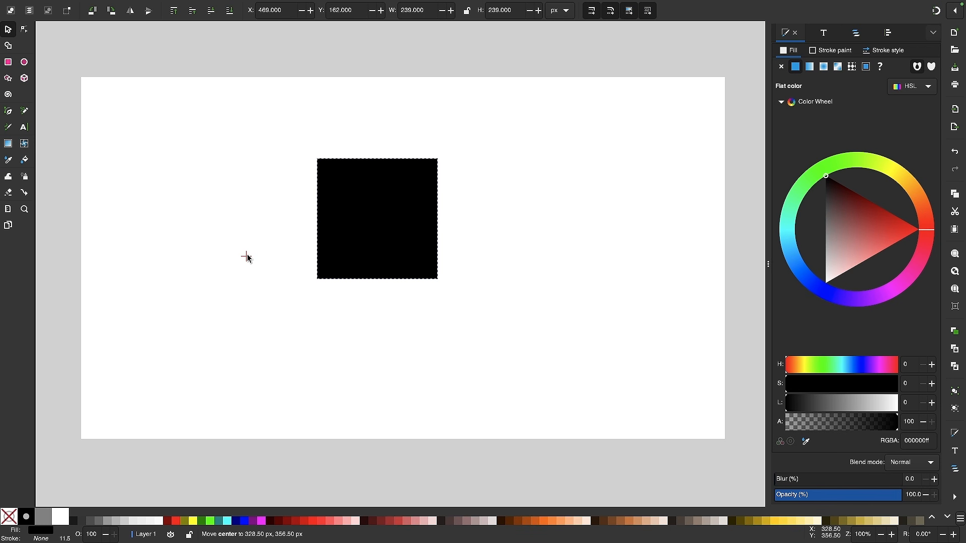
{"action": "left_click_drag", "start_coordinate": [246, 256], "coordinate": [246, 257]}
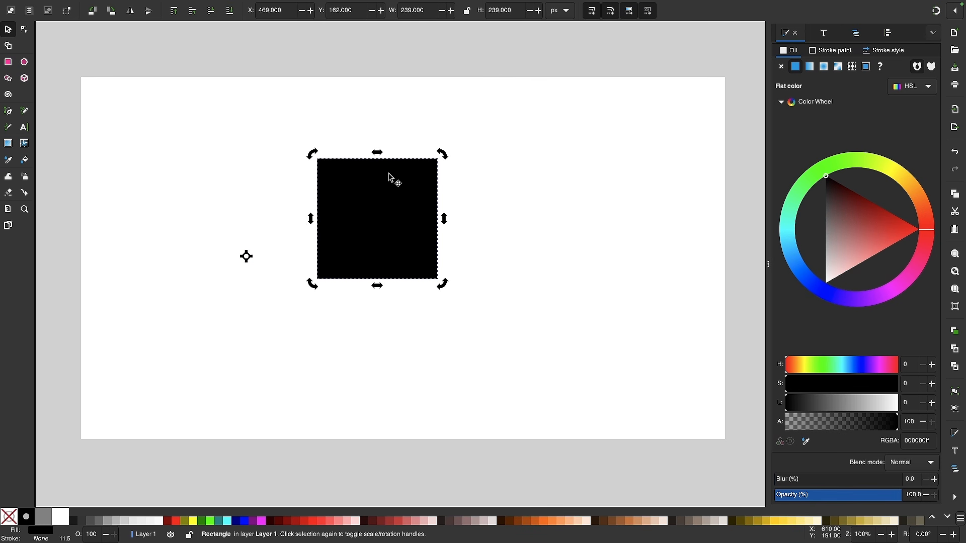
{"action": "left_click_drag", "start_coordinate": [442, 154], "coordinate": [227, 197]}
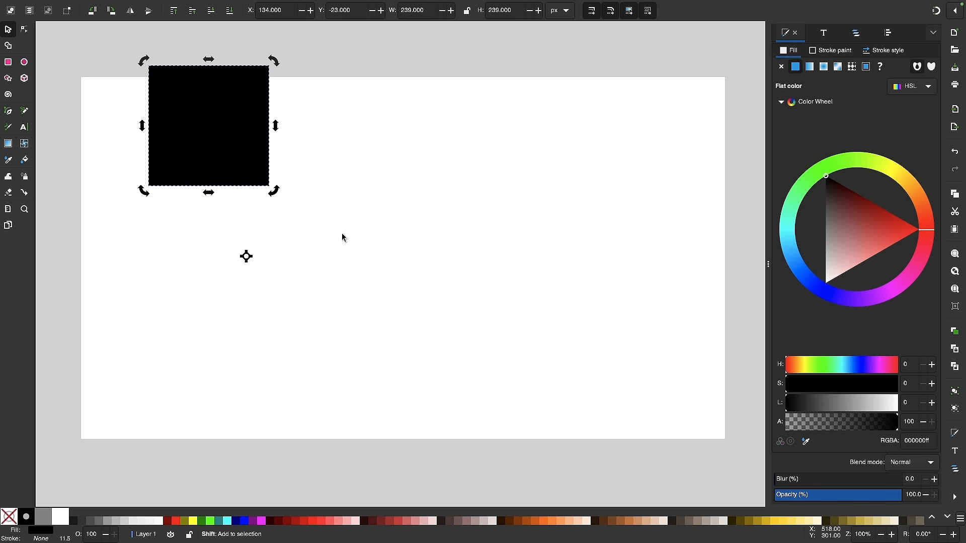
{"action": "left_click", "coordinate": [246, 257], "text": "shift"}
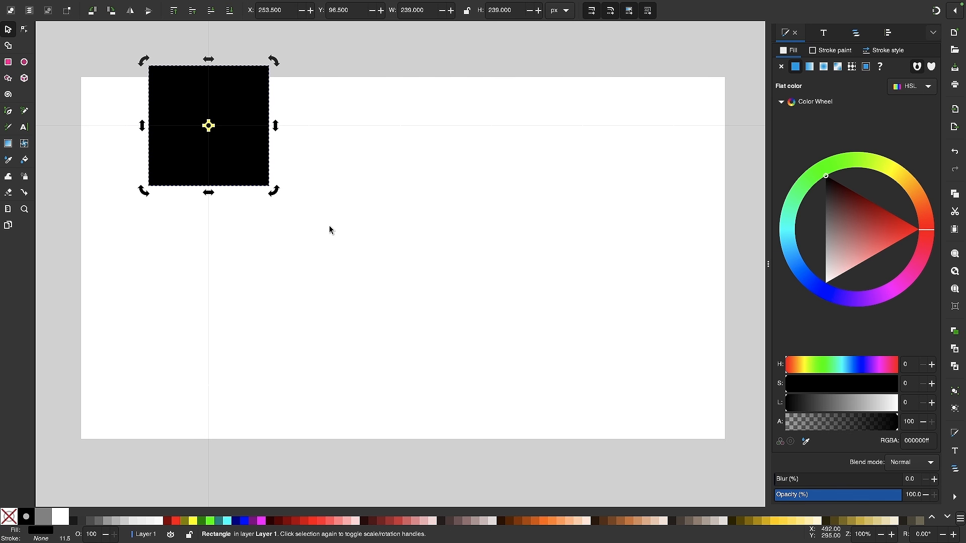
Step: Stamp six copies of the square at scattered positions while moving it across the page toward the right edge
{"action": "left_click_drag", "start_coordinate": [241, 149], "coordinate": [610, 227]}
{"action": "key", "text": "space"}
{"action": "key", "text": "space"}
{"action": "key", "text": "space"}
{"action": "left_click_drag", "start_coordinate": [610, 227], "coordinate": [669, 278]}
{"action": "key", "text": "space"}
{"action": "key", "text": "space"}
{"action": "key", "text": "space"}
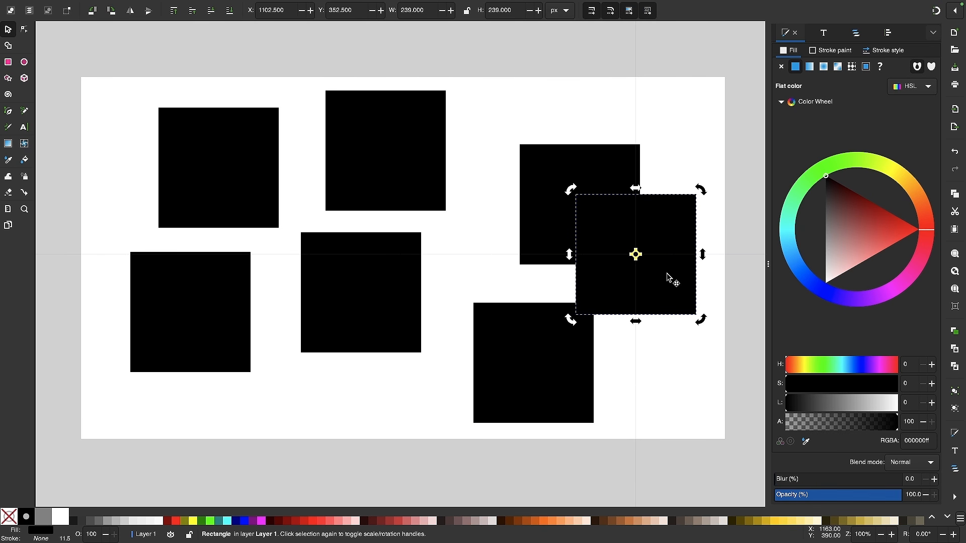
Step: Undo the square's move across the page and the most recently stamped copies
{"action": "key", "text": "ctrl+z"}
{"action": "key", "text": "ctrl+z"}
{"action": "key", "text": "ctrl+z"}
{"action": "key", "text": "ctrl+z"}
{"action": "key", "text": "ctrl+z"}
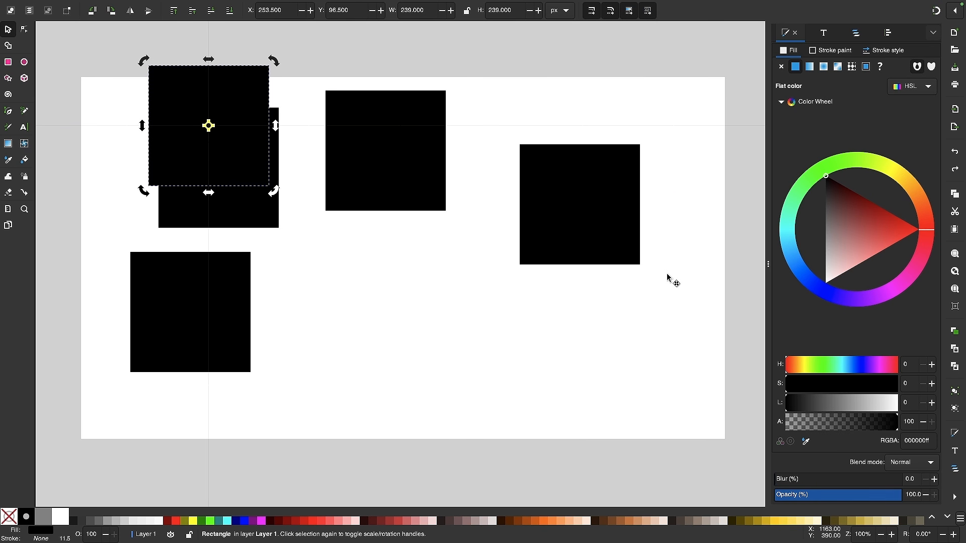
Step: Undo the remaining stamped copies, leaving only the original square
{"action": "key", "text": "ctrl+z"}
{"action": "key", "text": "ctrl+z"}
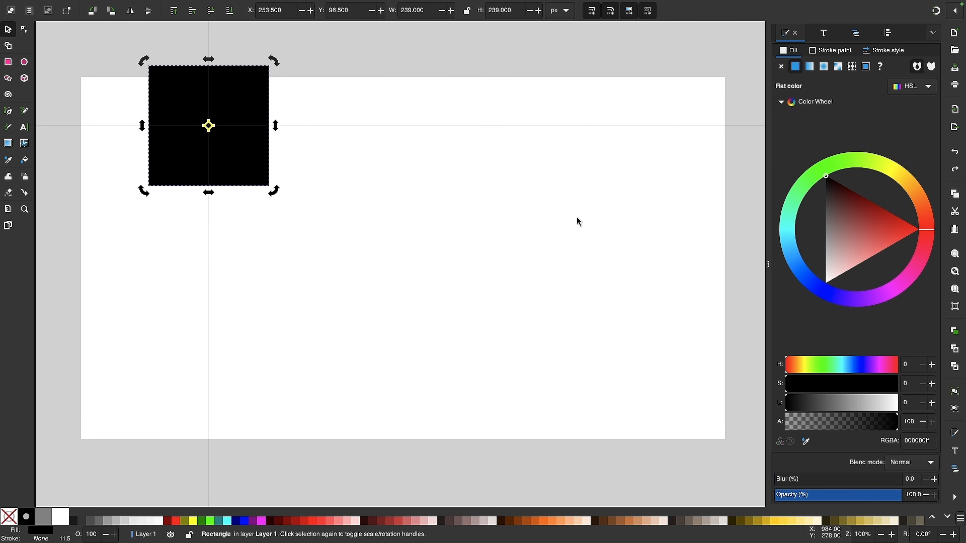
Step: Move the square near the page's upper middle and scale it down proportionally to about 121 × 121 px
{"action": "left_click_drag", "start_coordinate": [218, 96], "coordinate": [409, 130]}
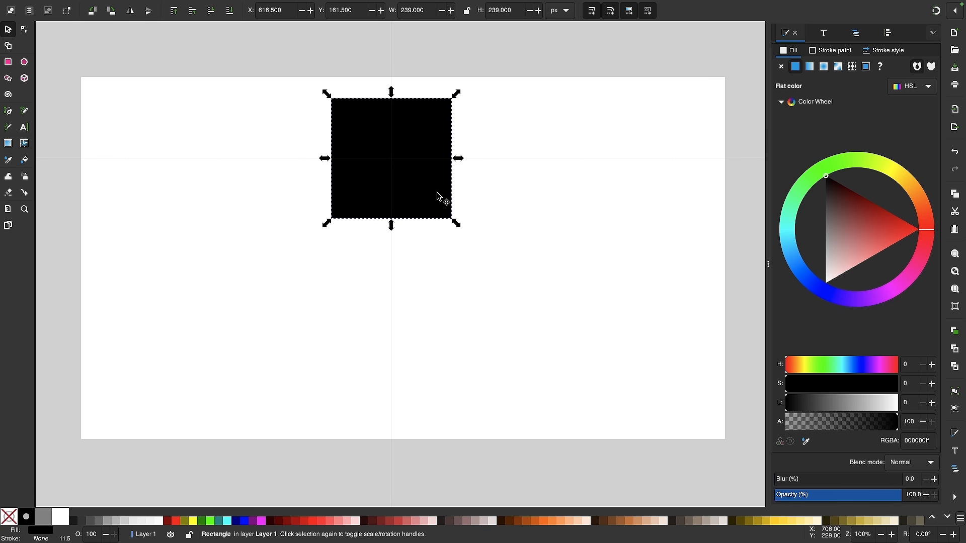
{"action": "left_click_drag", "start_coordinate": [455, 224], "coordinate": [429, 162]}
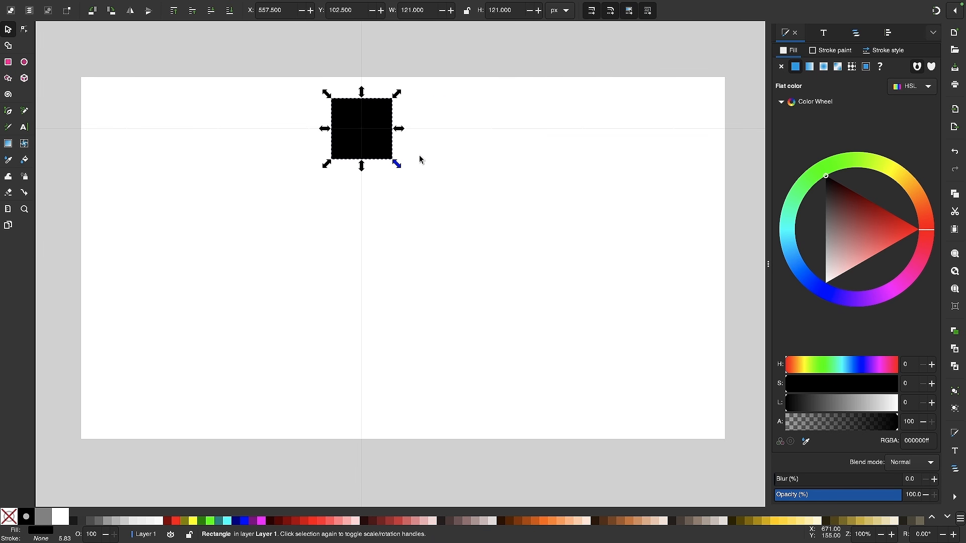
Step: Deselect the square to clear its transform anchor, and select it again with the Selector tool
{"action": "left_click", "coordinate": [384, 121]}
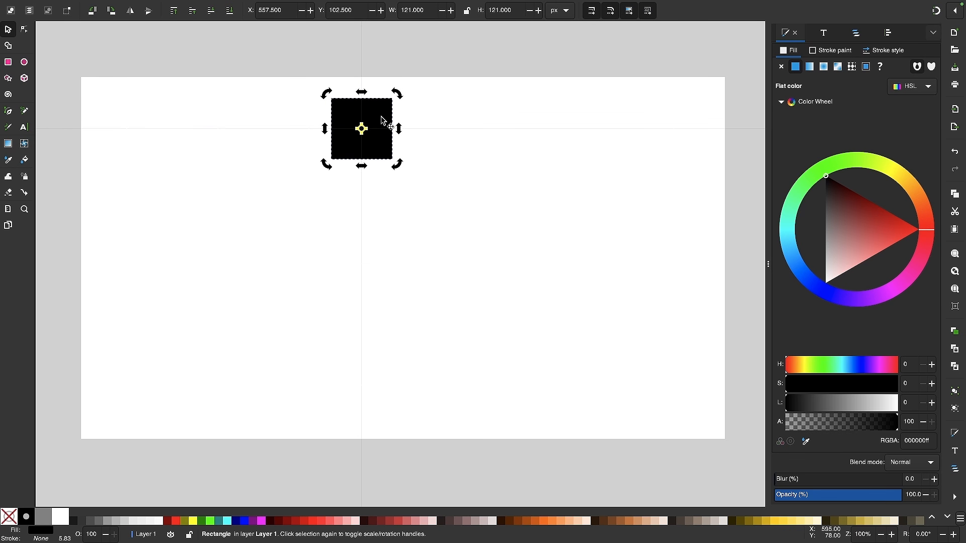
{"action": "scroll", "coordinate": [384, 121], "scroll_direction": "up", "scroll_amount": 3}
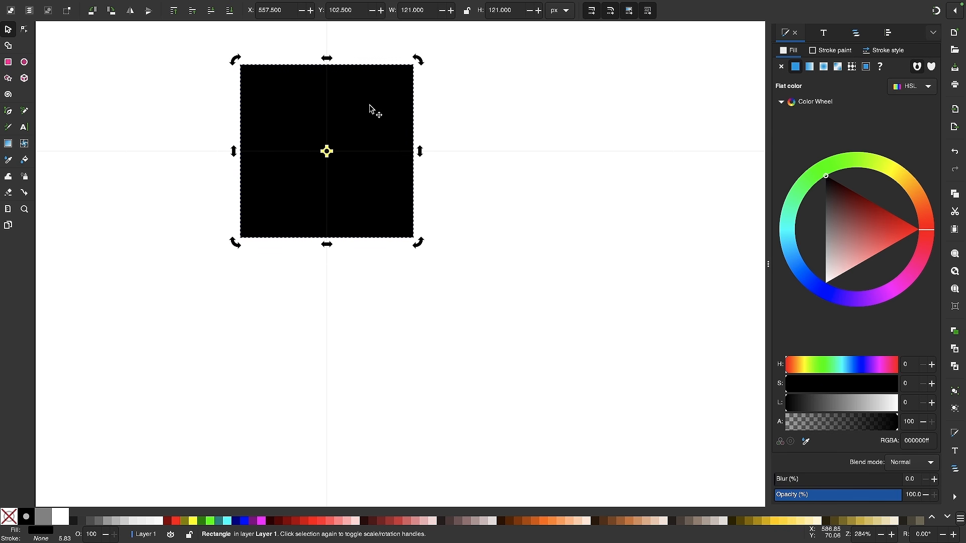
{"action": "left_click", "coordinate": [372, 109]}
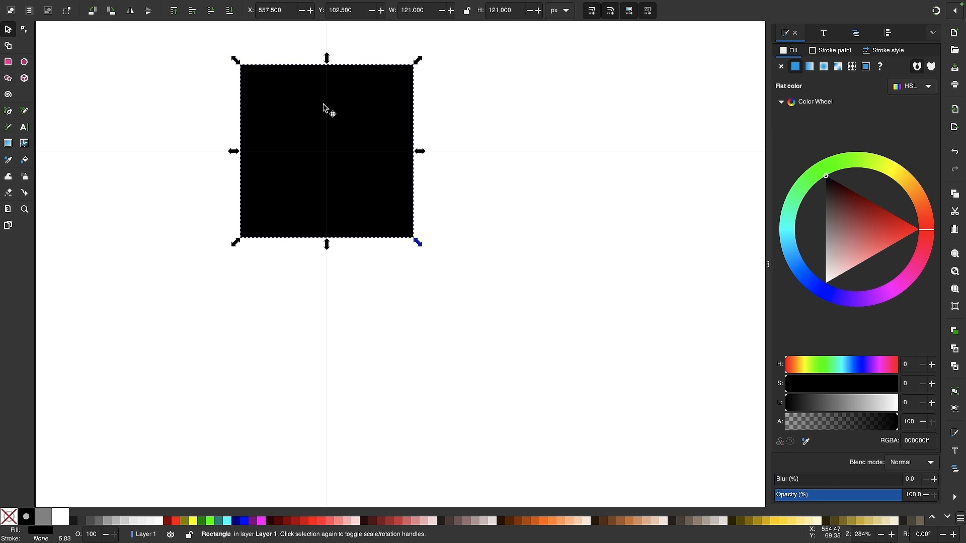
{"action": "left_click", "coordinate": [359, 109]}
{"action": "left_click", "coordinate": [359, 109]}
{"action": "key", "text": "r"}
{"action": "key", "text": "Escape"}
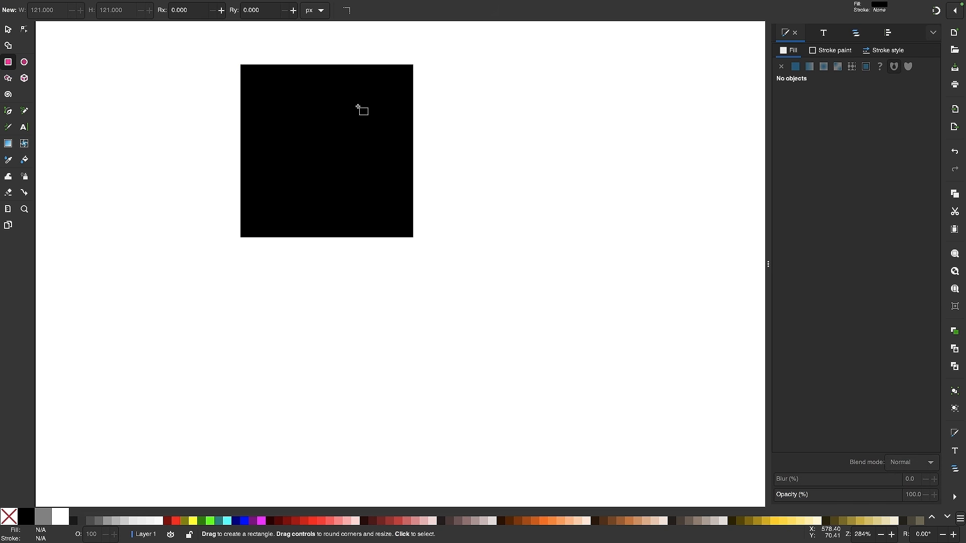
{"action": "left_click", "coordinate": [9, 30]}
{"action": "left_click", "coordinate": [359, 85]}
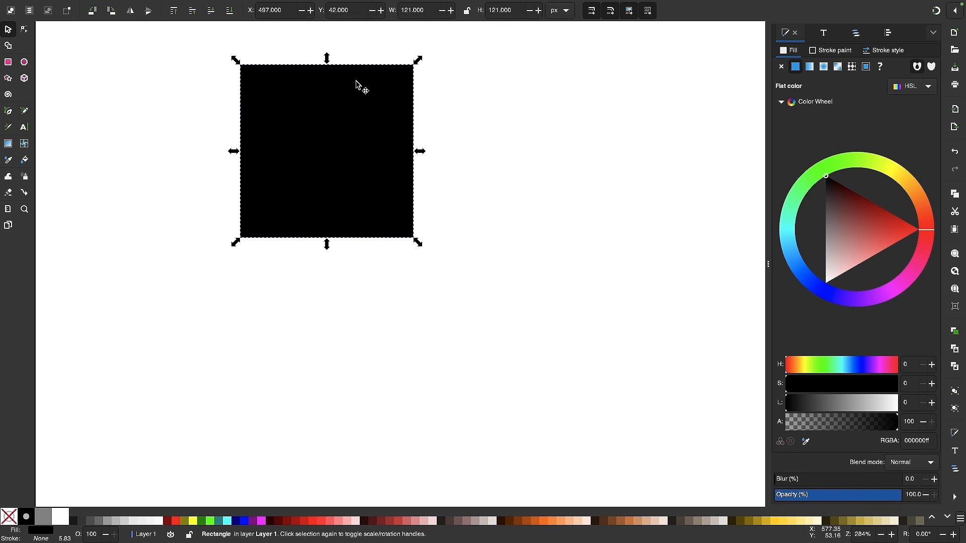
Step: Show the square's rotation handles and place its rotation center straight below it, at X 557.5 px
{"action": "left_click", "coordinate": [369, 98]}
{"action": "scroll", "coordinate": [367, 97], "scroll_direction": "down", "scroll_amount": 2}
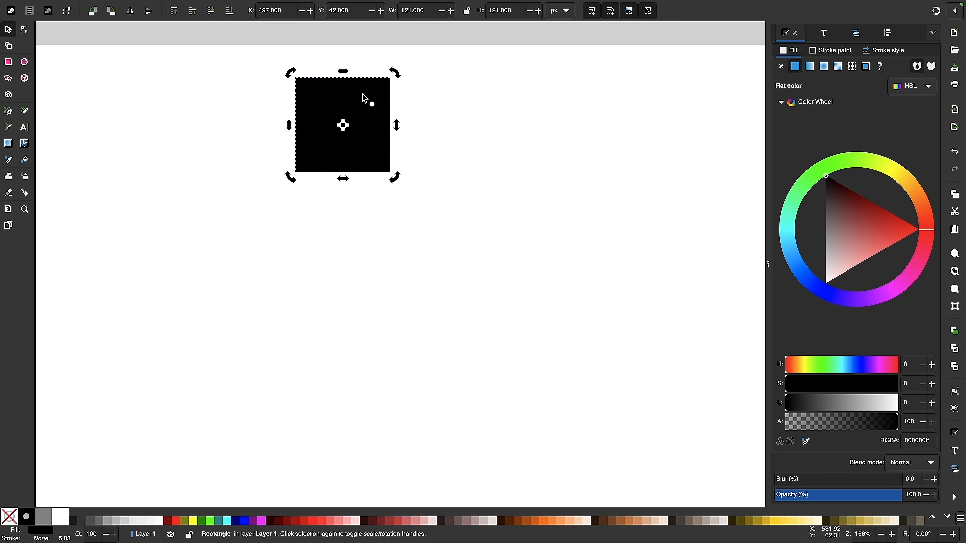
{"action": "scroll", "coordinate": [363, 95], "scroll_direction": "down", "scroll_amount": 2}
{"action": "scroll", "coordinate": [366, 99], "scroll_direction": "down", "scroll_amount": 1}
{"action": "left_click_drag", "start_coordinate": [363, 81], "coordinate": [367, 150]}
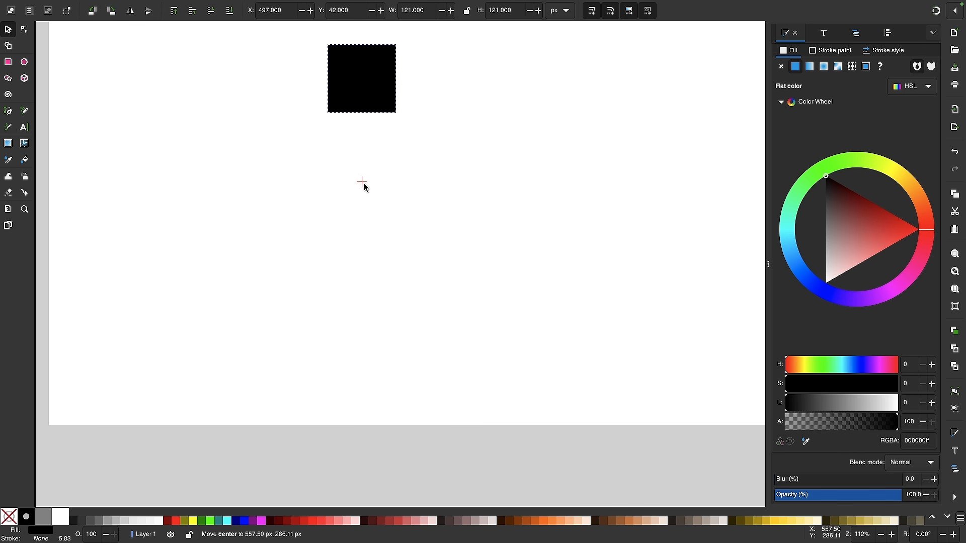
{"action": "left_click_drag", "start_coordinate": [366, 187], "coordinate": [365, 190]}
Step: Stamp two copies of the square while rotating it clockwise in 60° increments about the offset center, and undo the original's rotation
{"action": "left_click_drag", "start_coordinate": [401, 38], "coordinate": [436, 269]}
{"action": "key", "text": "space"}
{"action": "key", "text": "space"}
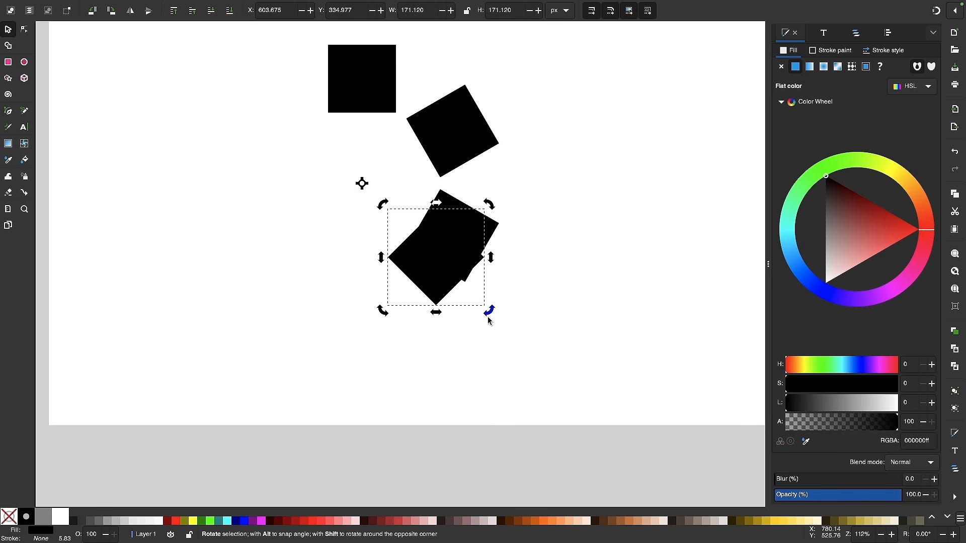
{"action": "key", "text": "ctrl+z"}
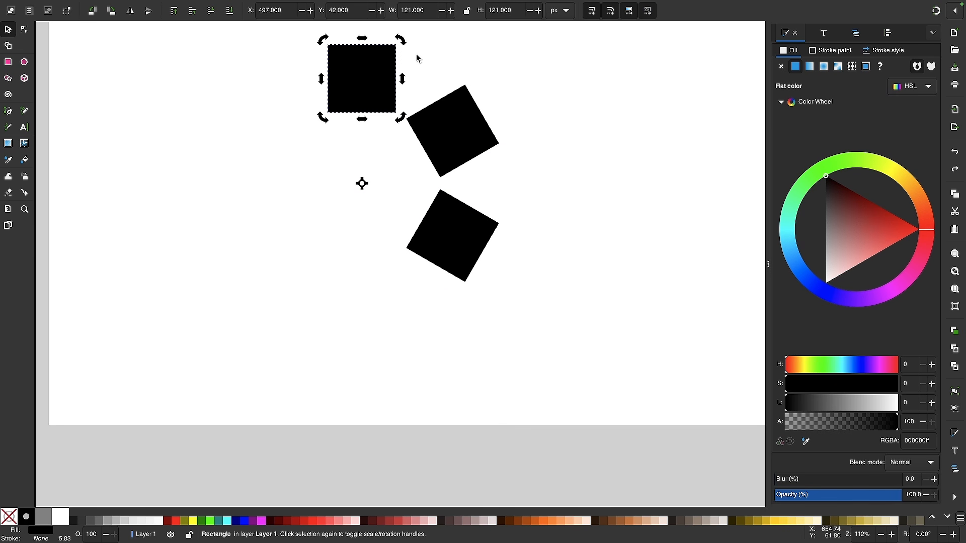
Step: Complete an evenly spaced ring of six squares by rotating the original about the offset center and stamping the missing copies
{"action": "key", "text": "space"}
{"action": "left_click_drag", "start_coordinate": [400, 39], "coordinate": [267, 99]}
{"action": "key", "text": "space"}
{"action": "key", "text": "space"}
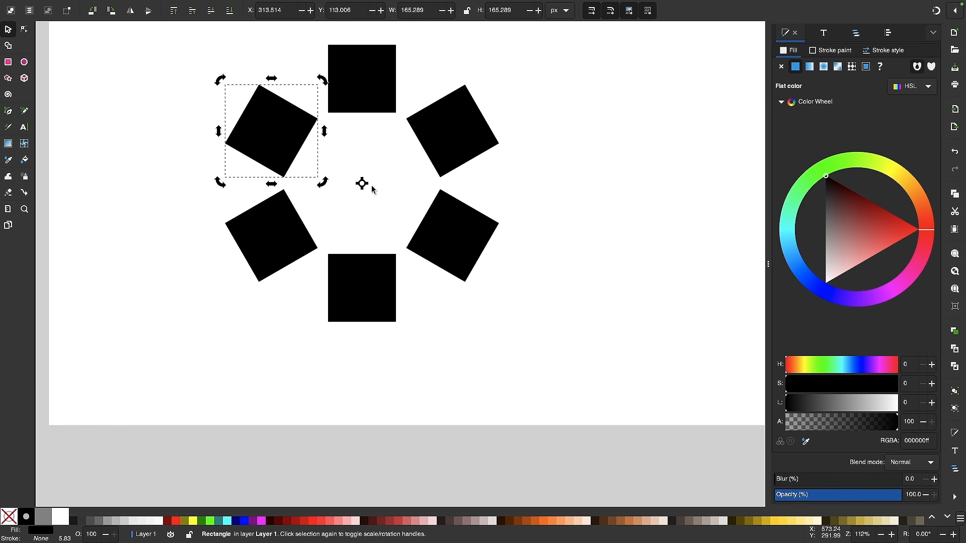
{"action": "scroll", "coordinate": [441, 165], "scroll_direction": "up", "scroll_amount": 2}
{"action": "scroll", "coordinate": [441, 165], "scroll_direction": "left", "scroll_amount": 1}
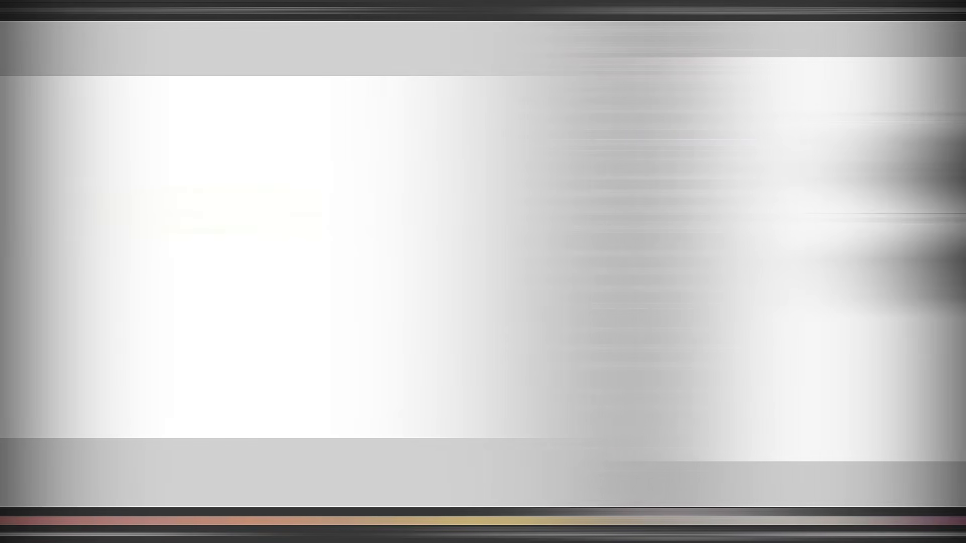
Step: Draw a rectangle about 480 × 383 px mid-page and shrink it from two opposite corners to about 425 × 364 px
{"action": "left_click", "coordinate": [521, 214]}
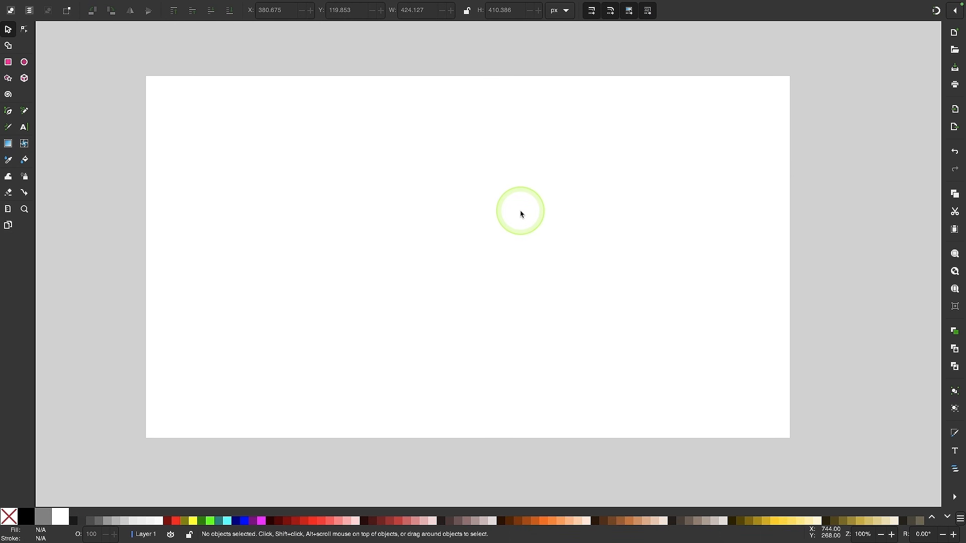
{"action": "left_click", "coordinate": [9, 64]}
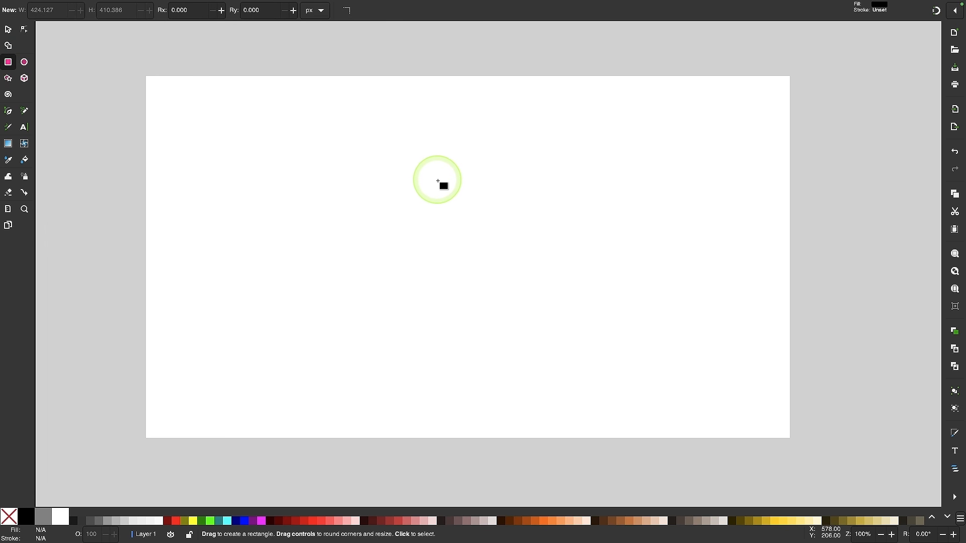
{"action": "left_click_drag", "start_coordinate": [368, 152], "coordinate": [609, 343]}
{"action": "scroll", "coordinate": [530, 222], "scroll_direction": "up", "scroll_amount": 3}
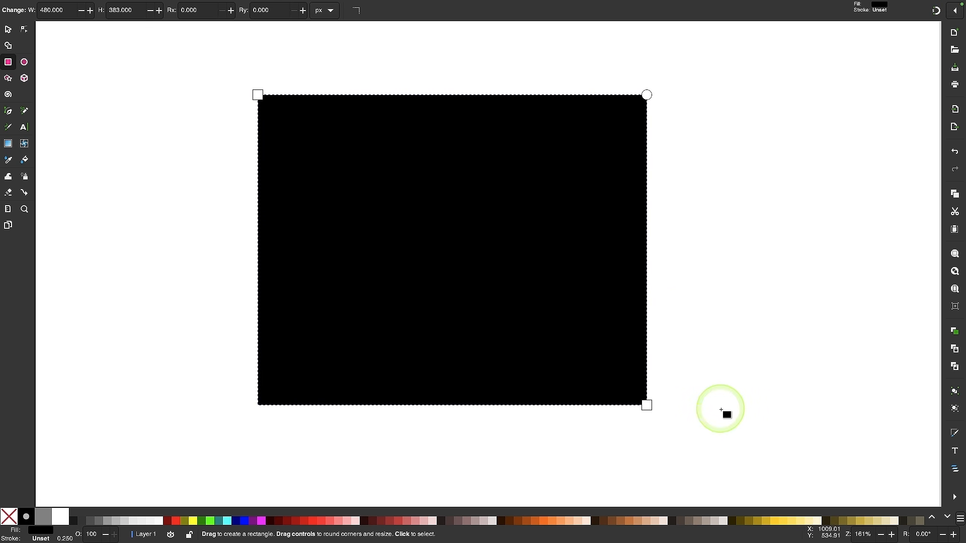
{"action": "left_click_drag", "start_coordinate": [257, 95], "coordinate": [280, 112]}
{"action": "mouse_move", "coordinate": [647, 405]}
{"action": "left_mouse_down"}
{"action": "mouse_move", "coordinate": [609, 390]}
{"action": "mouse_move", "coordinate": [631, 398]}
{"action": "left_mouse_up"}
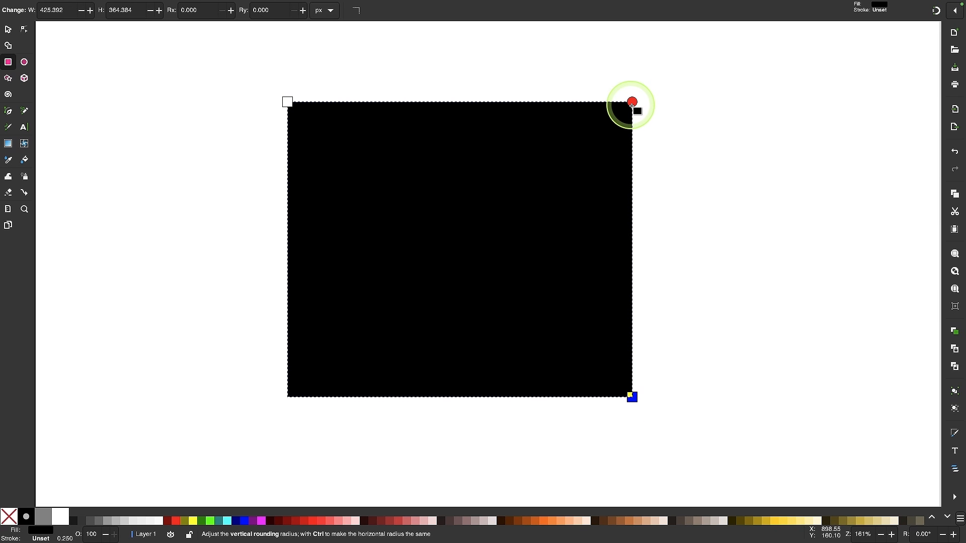
Step: Round the rectangle's corners to about Rx 212.7 px and Ry 39.7 px, and make them sharp again
{"action": "left_click_drag", "start_coordinate": [632, 104], "coordinate": [399, 101]}
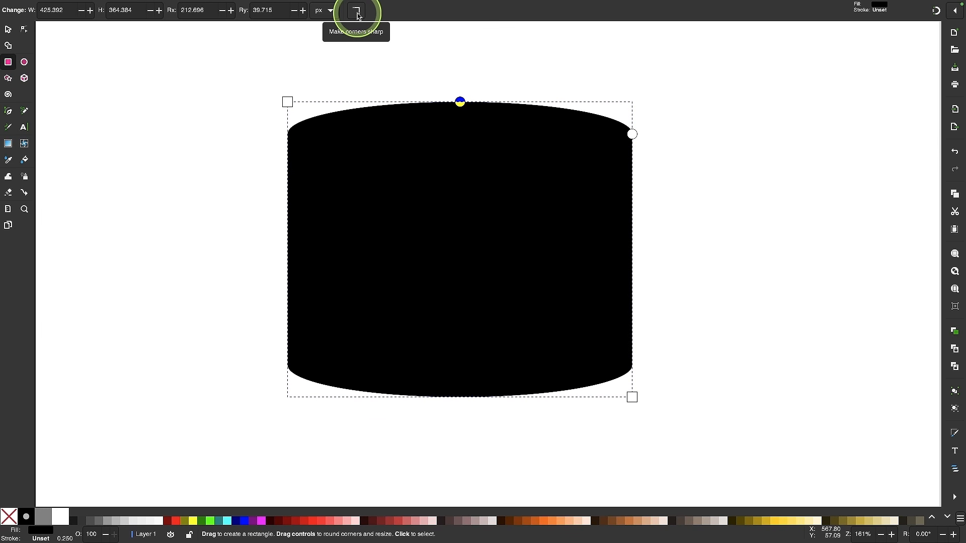
{"action": "left_click", "coordinate": [357, 14]}
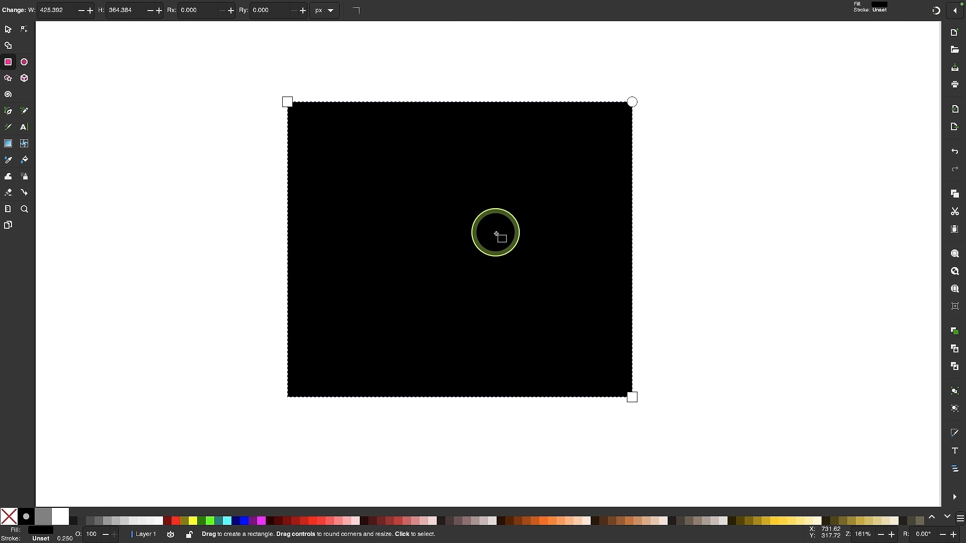
Step: Delete the rectangle and draw a circle with a radius of about 163.5 px in the middle of the page
{"action": "key", "text": "Delete"}
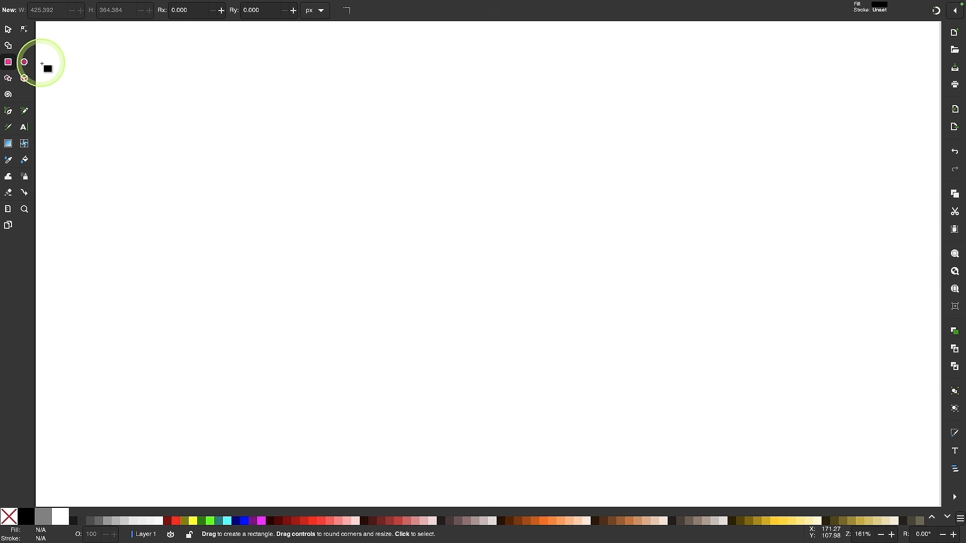
{"action": "left_click", "coordinate": [24, 62]}
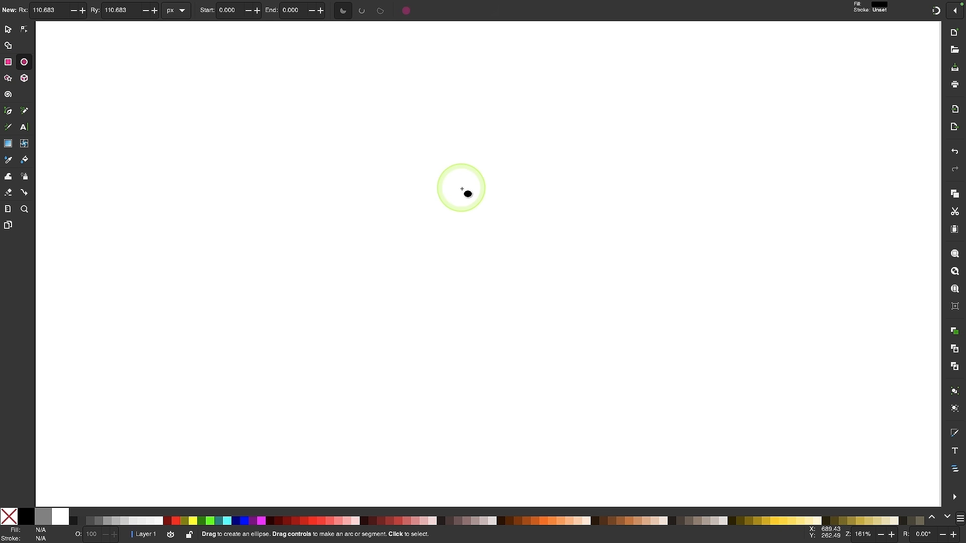
{"action": "left_click_drag", "start_coordinate": [319, 113], "coordinate": [644, 377]}
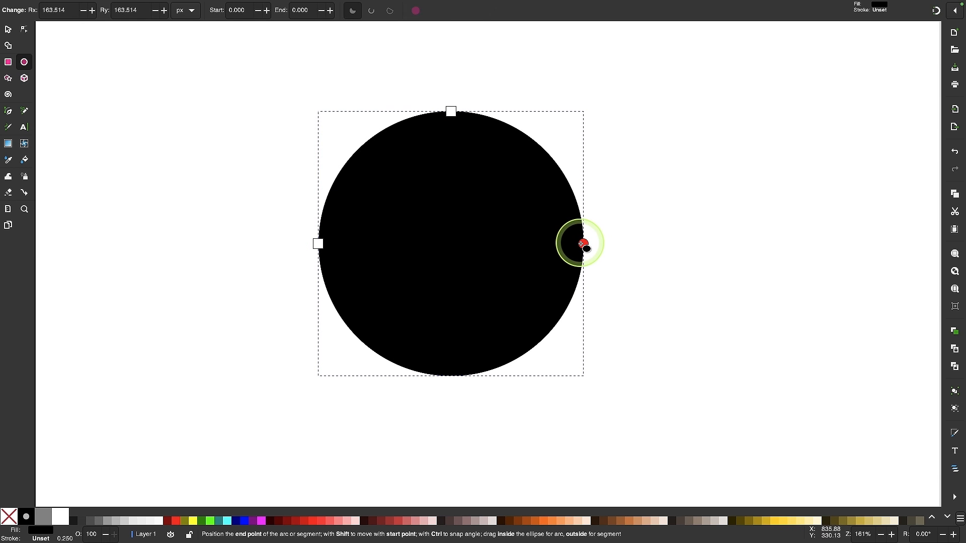
Step: Open the circle into a pie segment ending at about 325.5°, and restore it to a whole ellipse
{"action": "left_click_drag", "start_coordinate": [582, 244], "coordinate": [616, 129]}
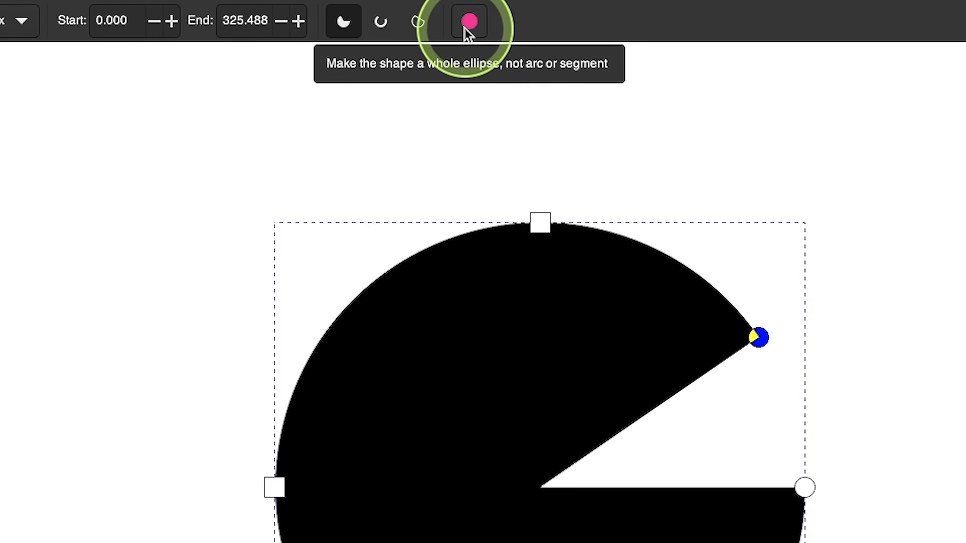
{"action": "left_click", "coordinate": [468, 28]}
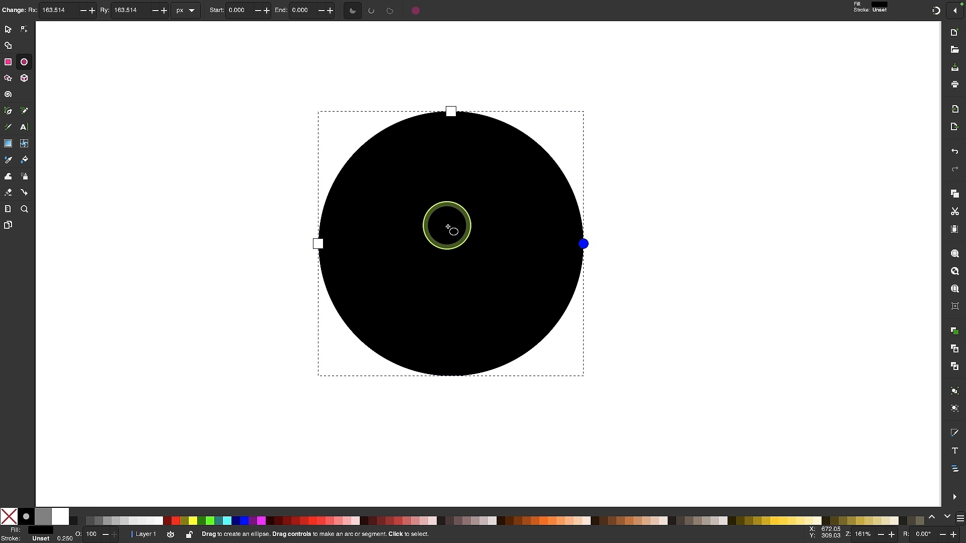
Step: Delete the circle and draw an upright six-cornered star with spoke ratio 0.494 in the middle of the page
{"action": "key", "text": "Delete"}
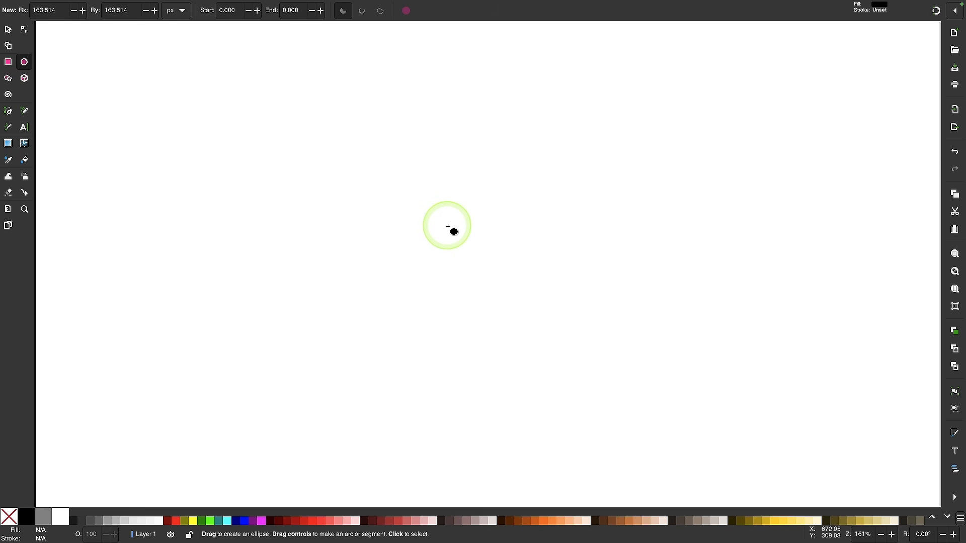
{"action": "key", "text": "1"}
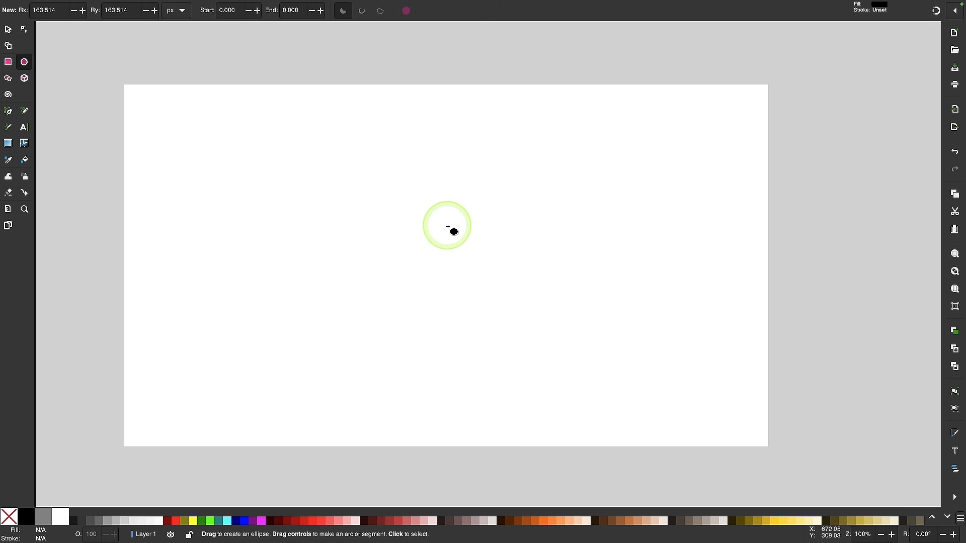
{"action": "key", "text": "asterisk"}
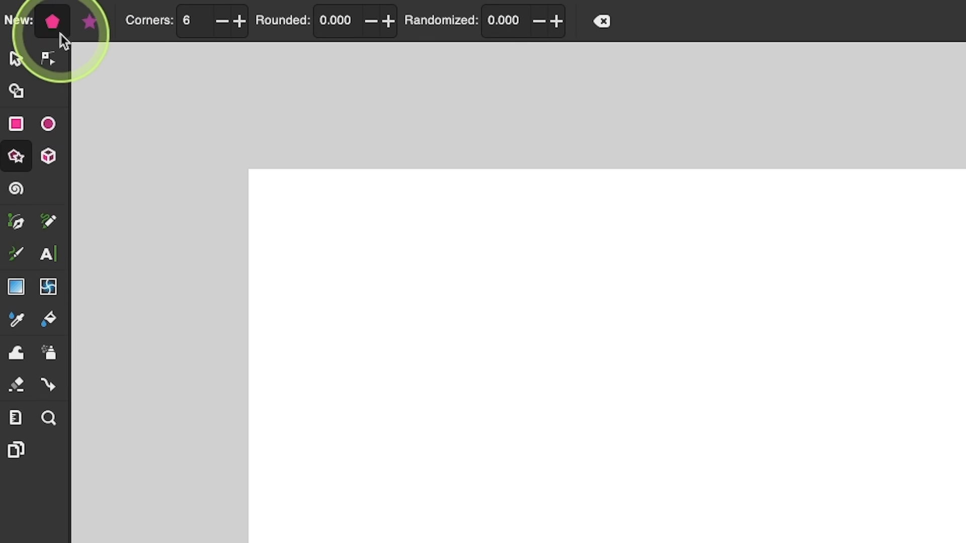
{"action": "left_click", "coordinate": [90, 31]}
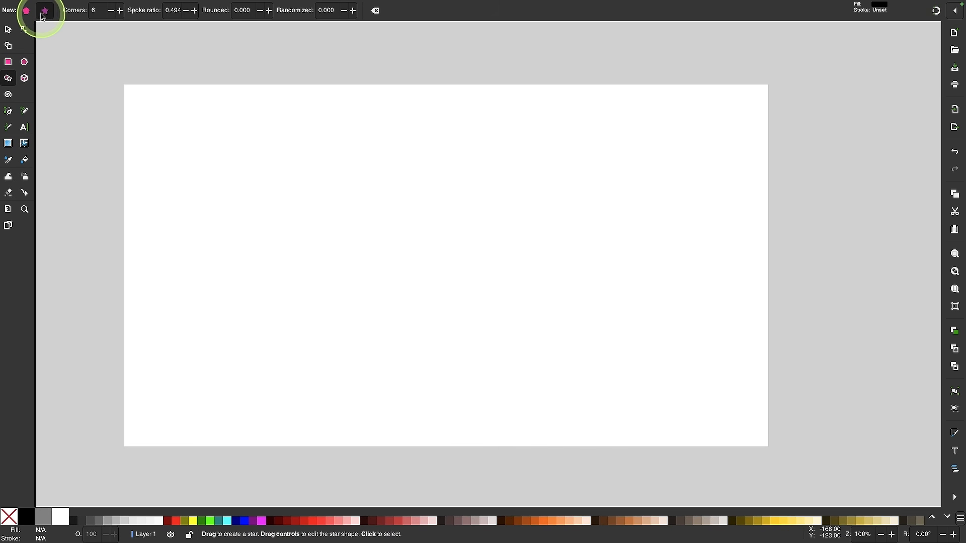
{"action": "left_click_drag", "start_coordinate": [437, 272], "coordinate": [438, 180]}
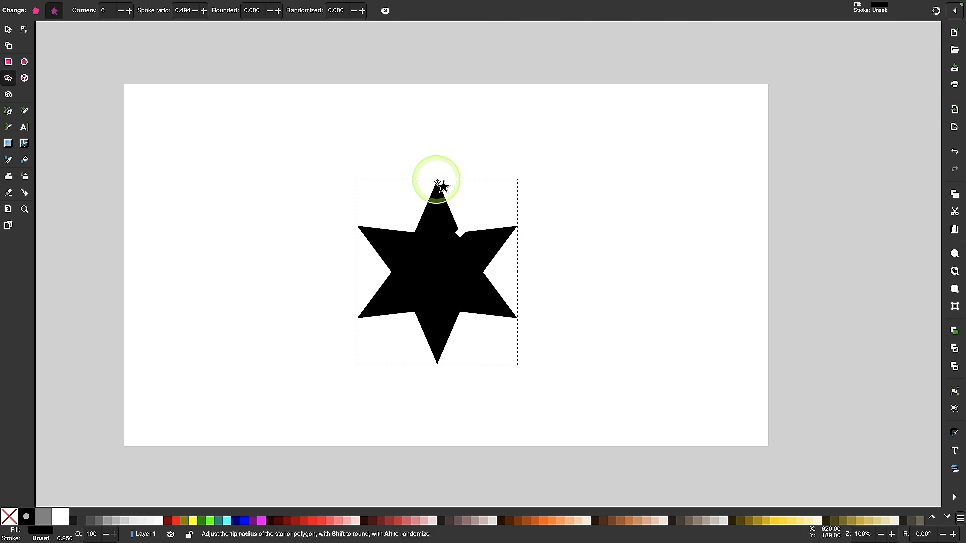
Step: Give the star 8 corners and a spoke ratio of about 0.508, and convert it to a regular polygon
{"action": "left_click", "coordinate": [130, 12]}
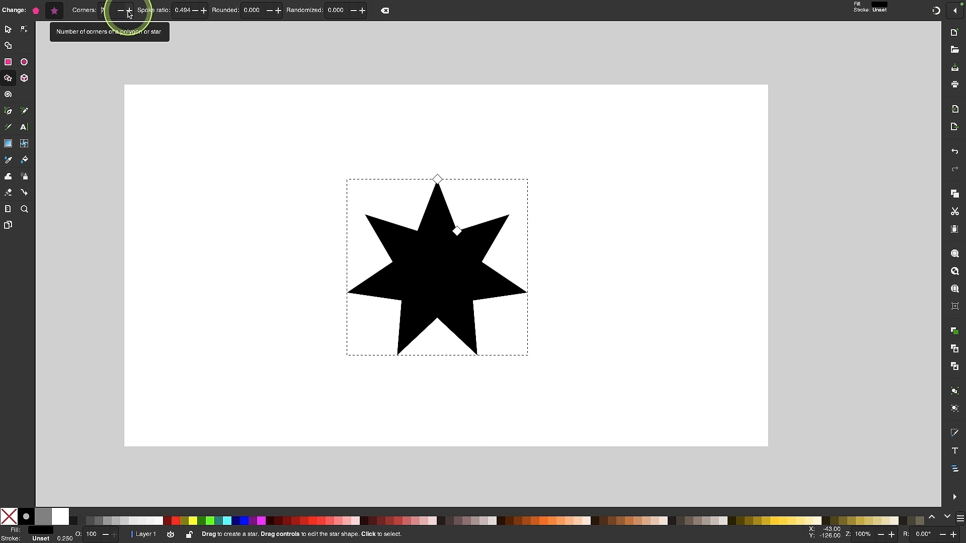
{"action": "left_click", "coordinate": [129, 12]}
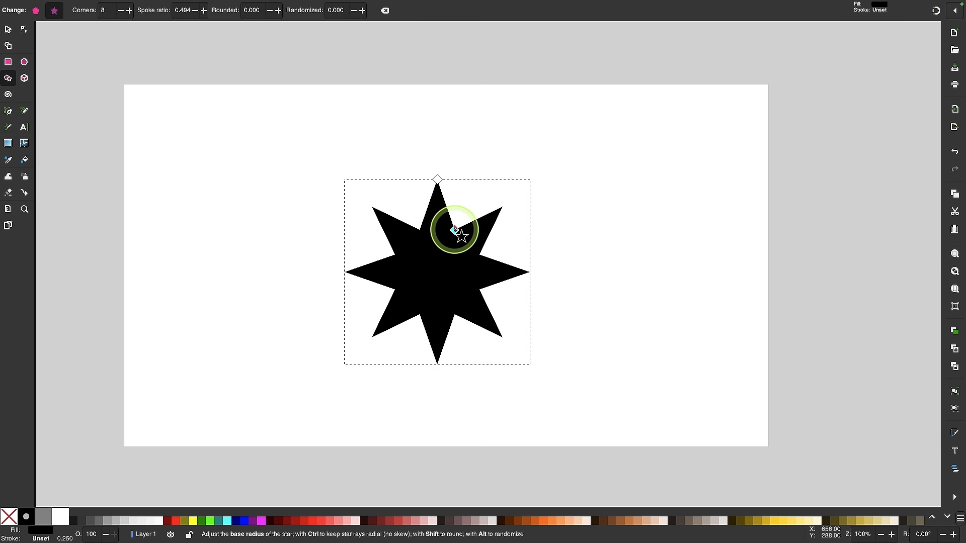
{"action": "scroll", "coordinate": [455, 230], "scroll_direction": "up", "scroll_amount": 2}
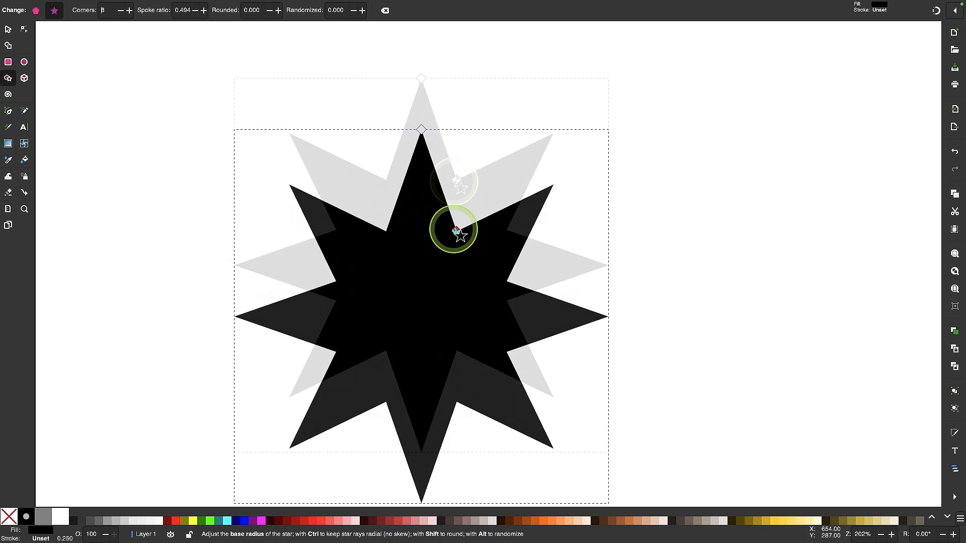
{"action": "mouse_move", "coordinate": [456, 180]}
{"action": "left_mouse_down"}
{"action": "mouse_move", "coordinate": [401, 185]}
{"action": "mouse_move", "coordinate": [366, 215]}
{"action": "mouse_move", "coordinate": [423, 185]}
{"action": "mouse_move", "coordinate": [466, 295]}
{"action": "mouse_move", "coordinate": [454, 267]}
{"action": "mouse_move", "coordinate": [467, 190]}
{"action": "mouse_move", "coordinate": [439, 228]}
{"action": "mouse_move", "coordinate": [458, 168]}
{"action": "mouse_move", "coordinate": [429, 263]}
{"action": "mouse_move", "coordinate": [431, 272]}
{"action": "mouse_move", "coordinate": [488, 106]}
{"action": "mouse_move", "coordinate": [450, 177]}
{"action": "left_mouse_up"}
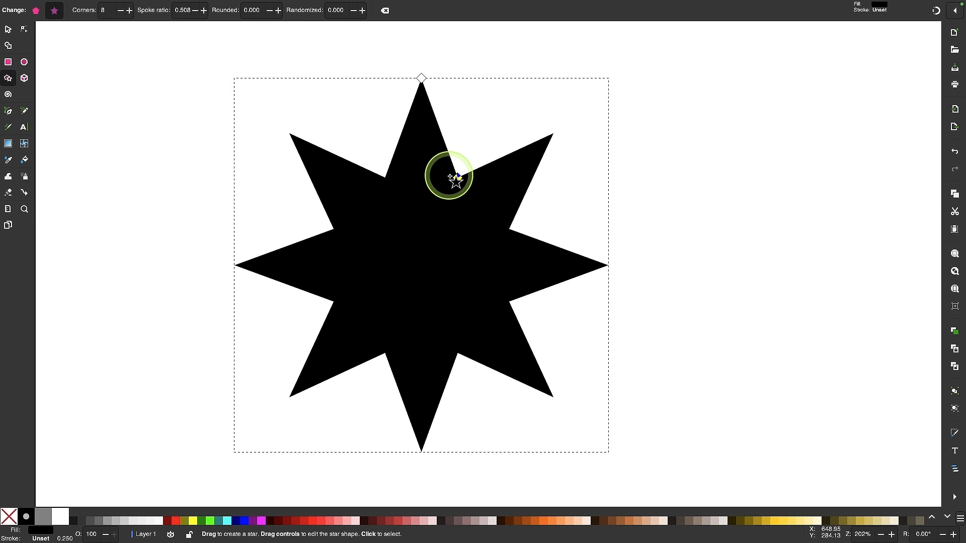
{"action": "left_click", "coordinate": [37, 15]}
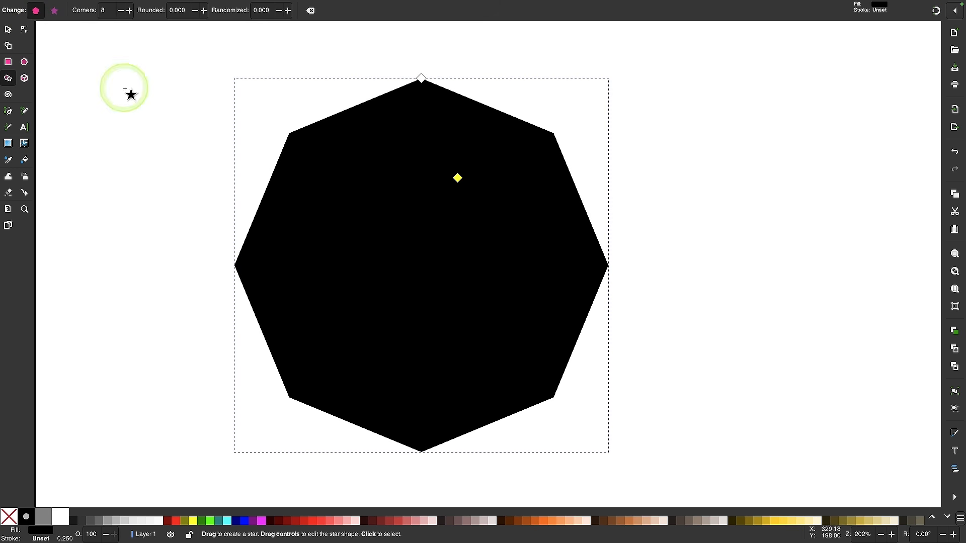
Step: Reduce the polygon to 6 corners and convert the hexagon from a shape object to a path
{"action": "scroll", "coordinate": [441, 210], "scroll_direction": "down", "scroll_amount": 1}
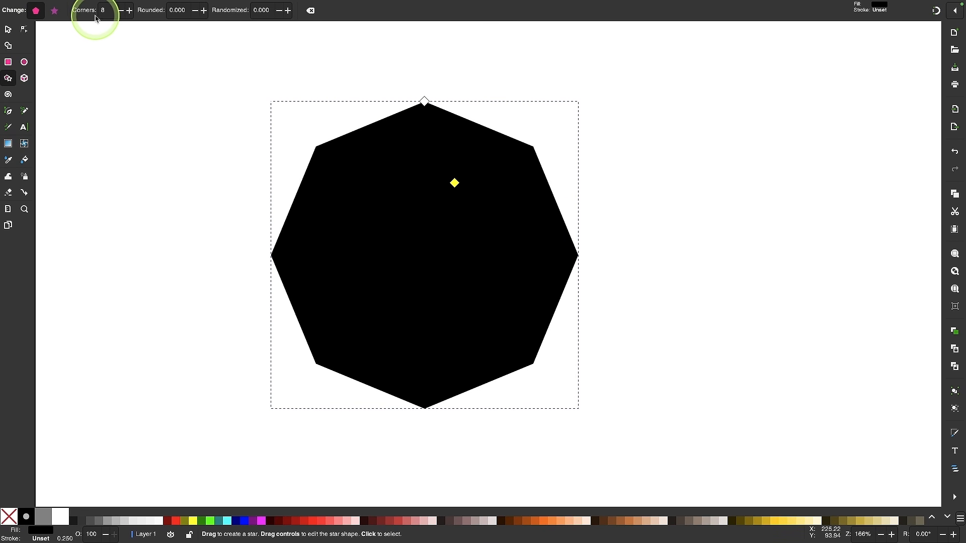
{"action": "left_click", "coordinate": [121, 12]}
{"action": "left_click", "coordinate": [121, 12]}
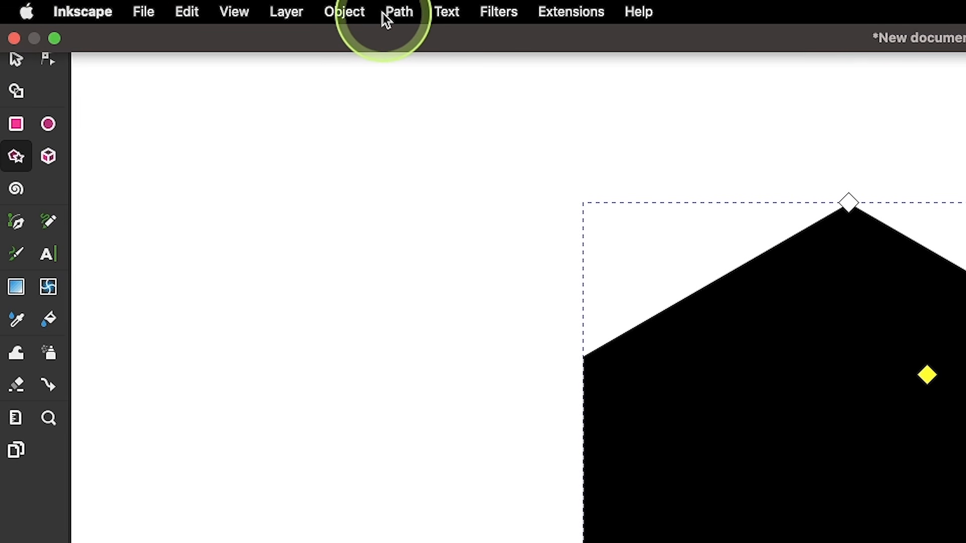
{"action": "left_click", "coordinate": [397, 12]}
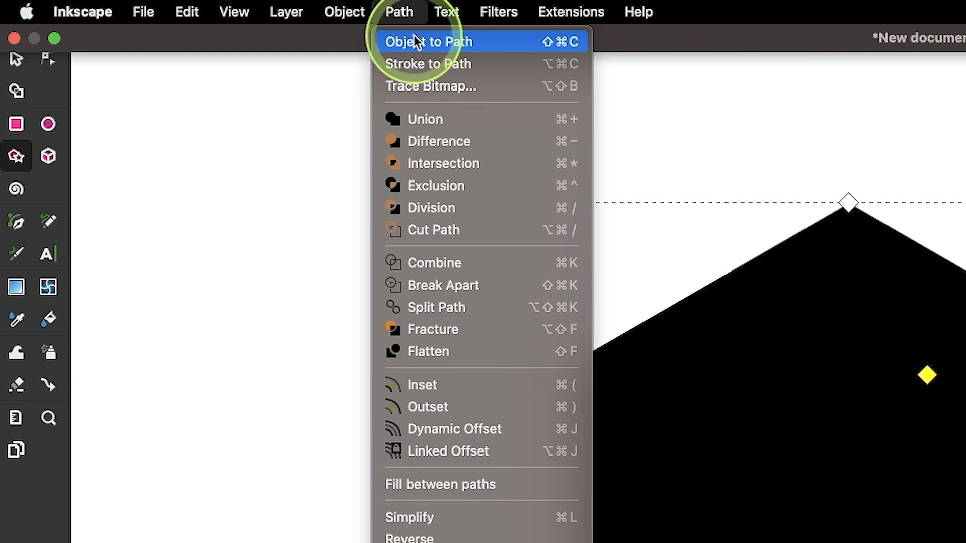
{"action": "left_click", "coordinate": [424, 48]}
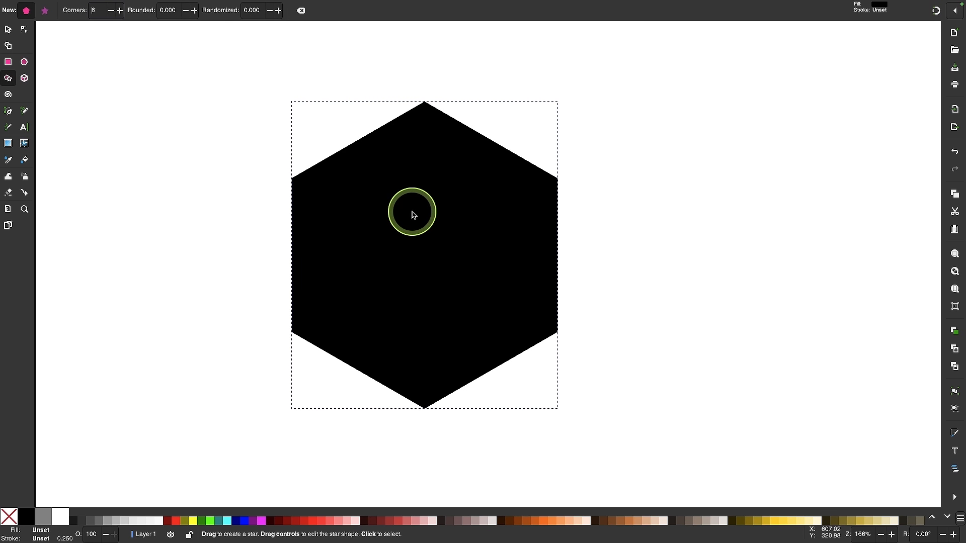
Step: With the Node tool, pull the hexagon's upper-left node in toward the centre, and undo the move
{"action": "left_click", "coordinate": [24, 30]}
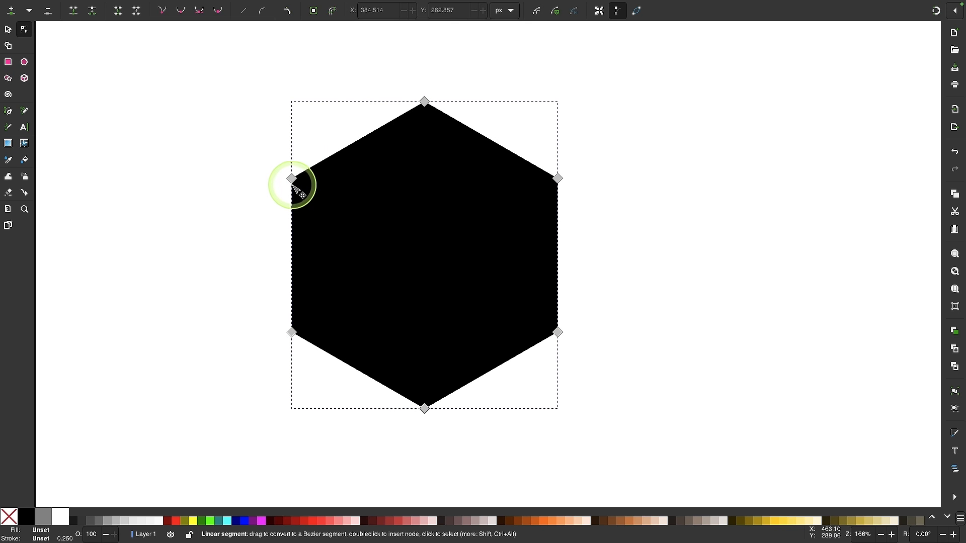
{"action": "left_click_drag", "start_coordinate": [295, 183], "coordinate": [385, 247]}
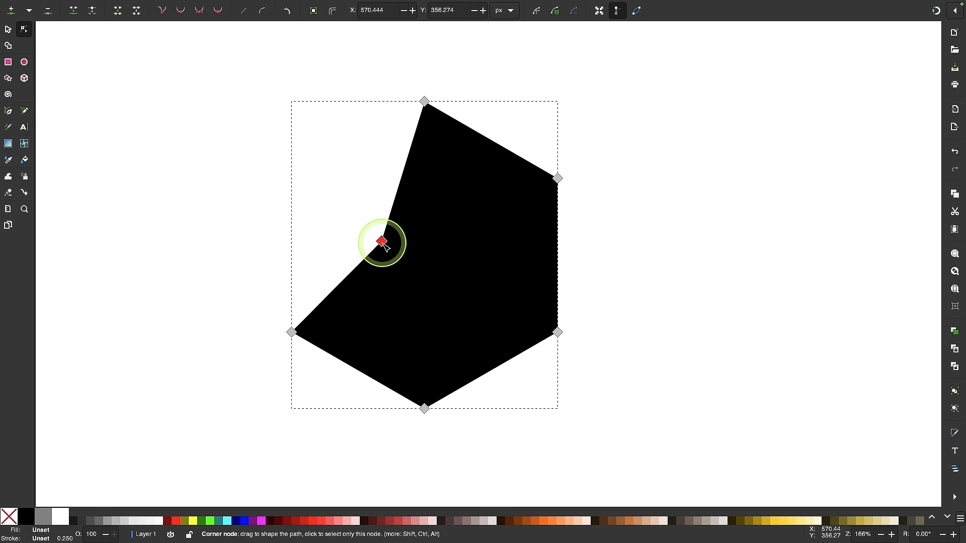
{"action": "key", "text": "ctrl+z"}
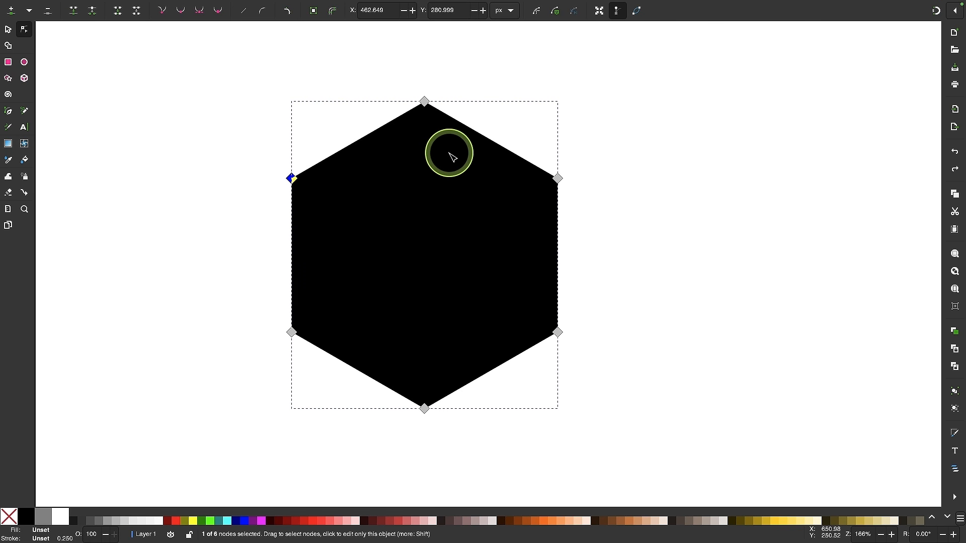
Step: Make the hexagon's top node auto-smooth and lengthen its right curve handle outward to bulge the upper-right edge
{"action": "scroll", "coordinate": [448, 156], "scroll_direction": "up", "scroll_amount": 1}
{"action": "left_click", "coordinate": [424, 94]}
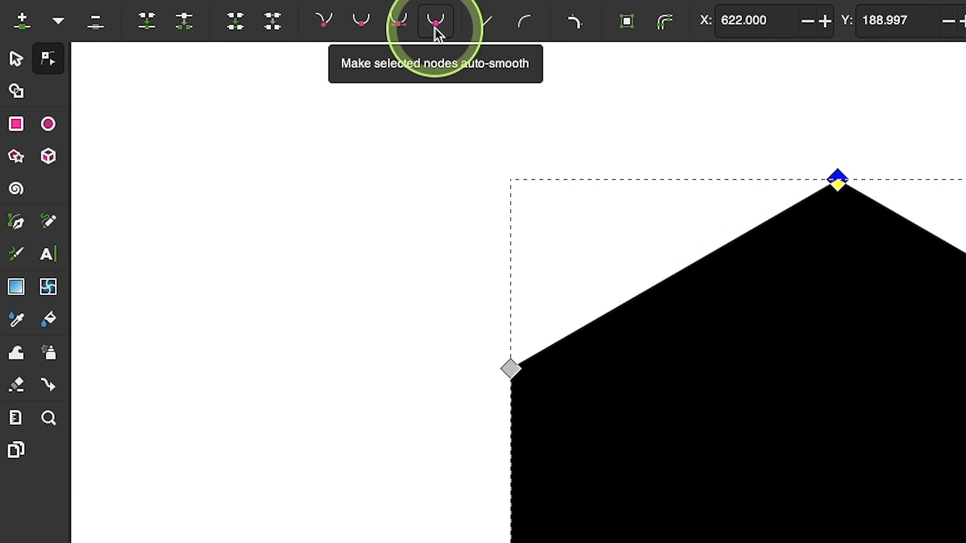
{"action": "left_click", "coordinate": [436, 29]}
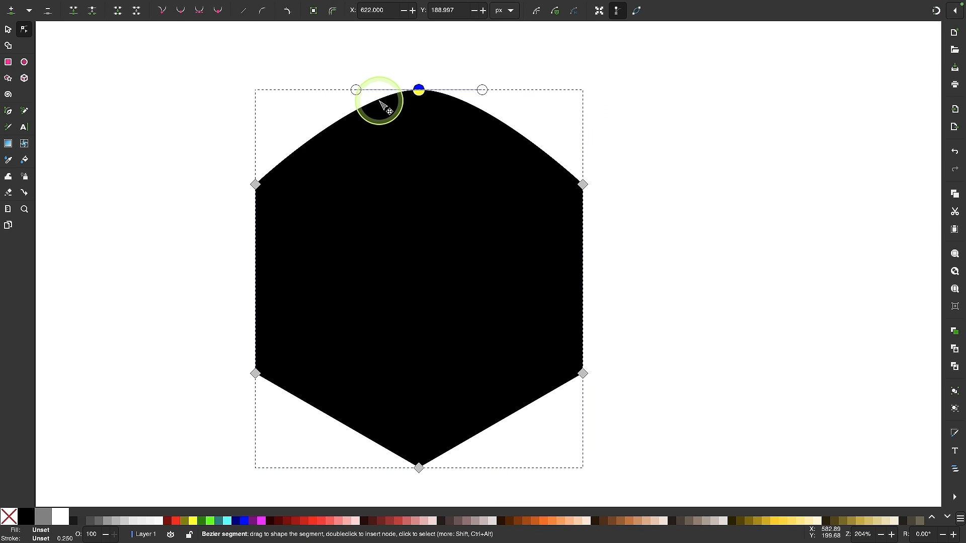
{"action": "left_click_drag", "start_coordinate": [482, 90], "coordinate": [550, 89]}
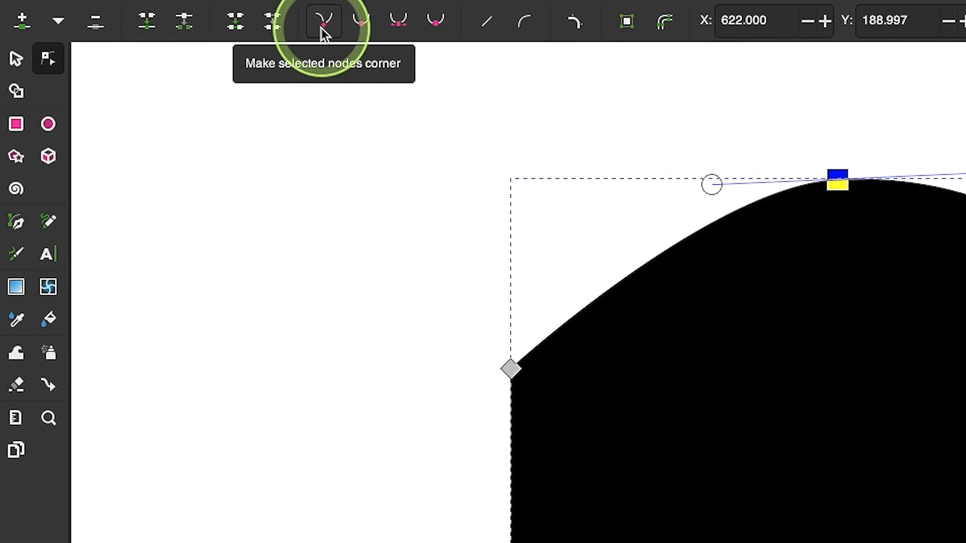
Step: Turn the top node into a corner node, bend its two handles independently, and reset it to a sharp, straight-sided corner
{"action": "left_click", "coordinate": [322, 31]}
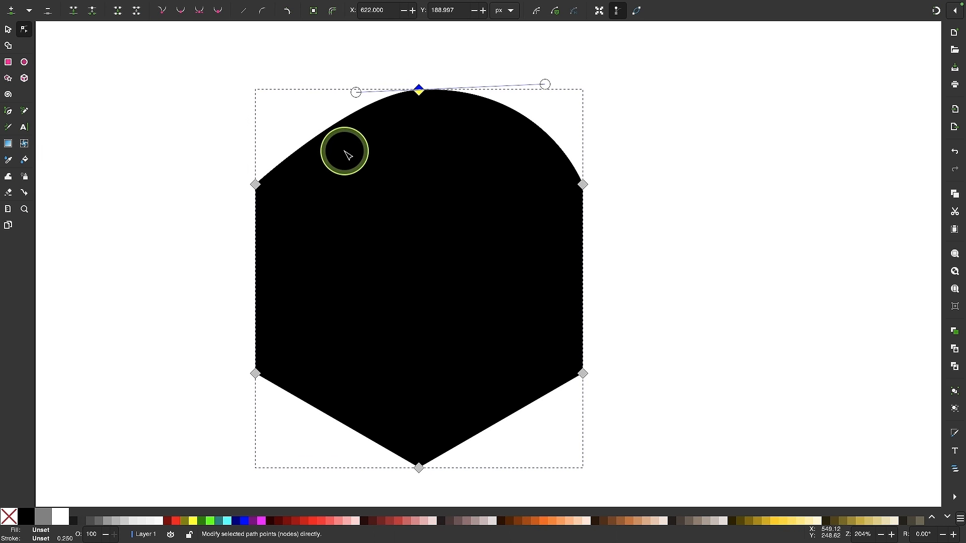
{"action": "left_click_drag", "start_coordinate": [355, 93], "coordinate": [412, 156]}
{"action": "left_click_drag", "start_coordinate": [549, 90], "coordinate": [532, 122]}
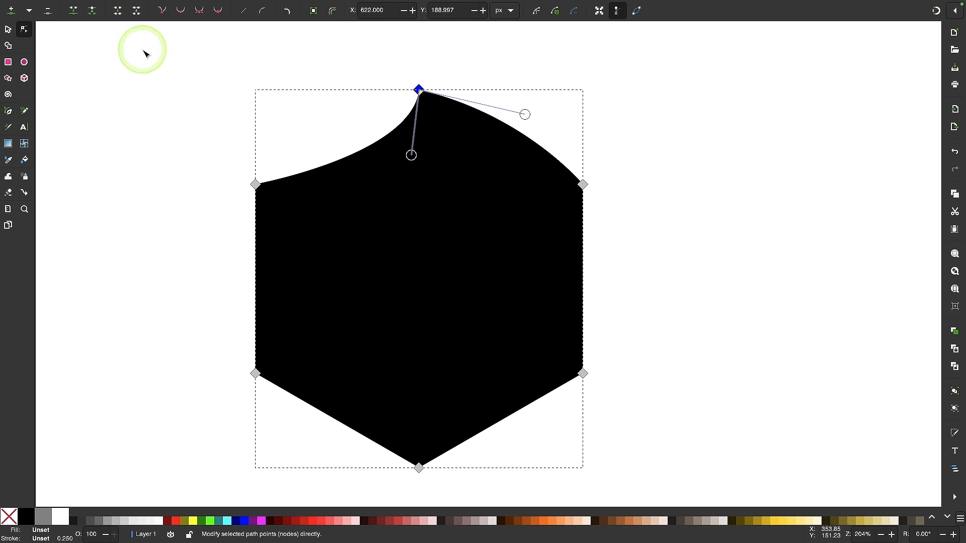
{"action": "left_click", "coordinate": [163, 11]}
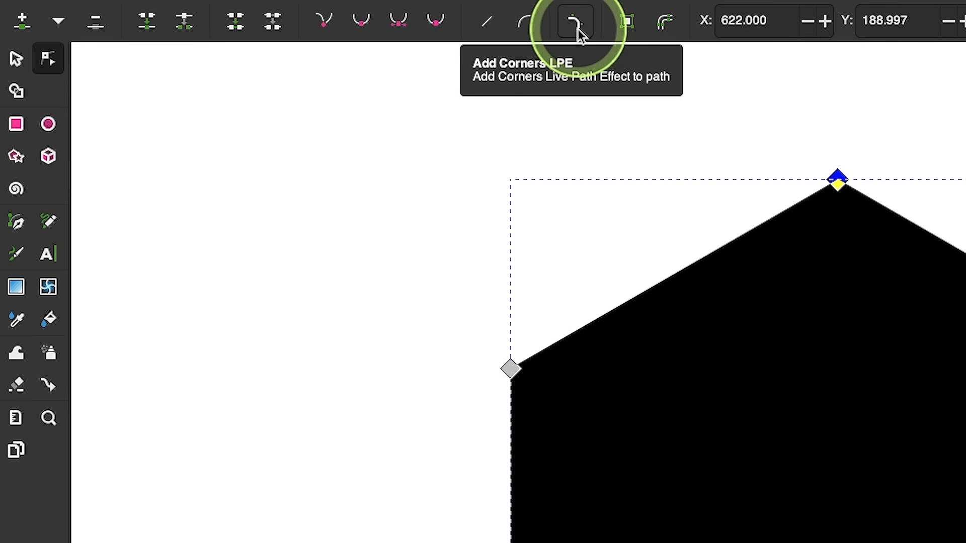
Step: Add the Corners live path effect to the hexagon and round its top corner almost to the neighbouring corners
{"action": "left_click", "coordinate": [577, 28]}
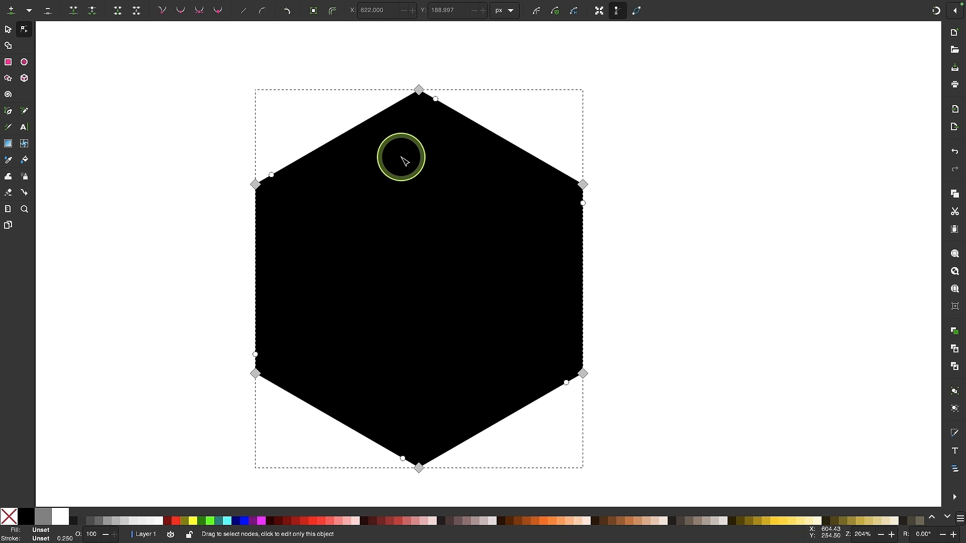
{"action": "scroll", "coordinate": [405, 161], "scroll_direction": "up", "scroll_amount": 1}
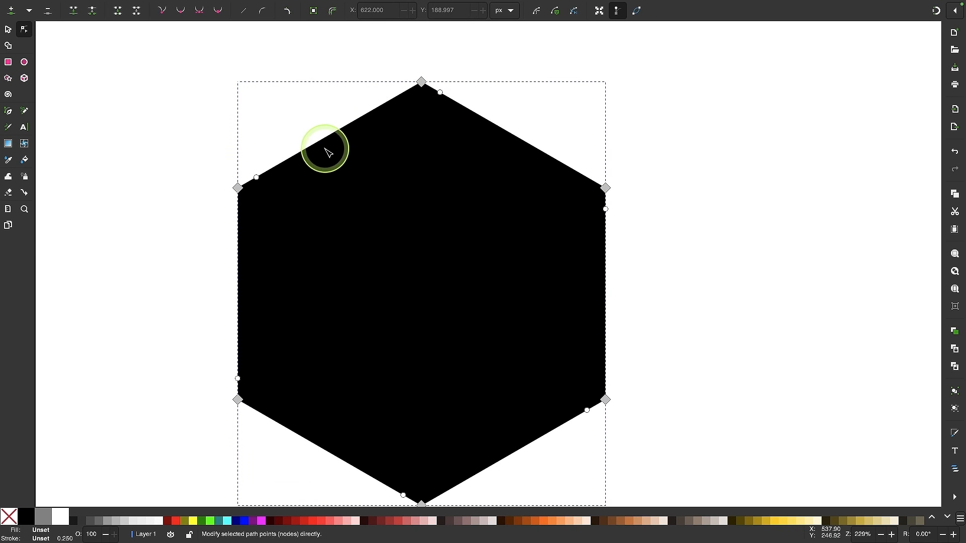
{"action": "left_click_drag", "start_coordinate": [441, 96], "coordinate": [560, 178]}
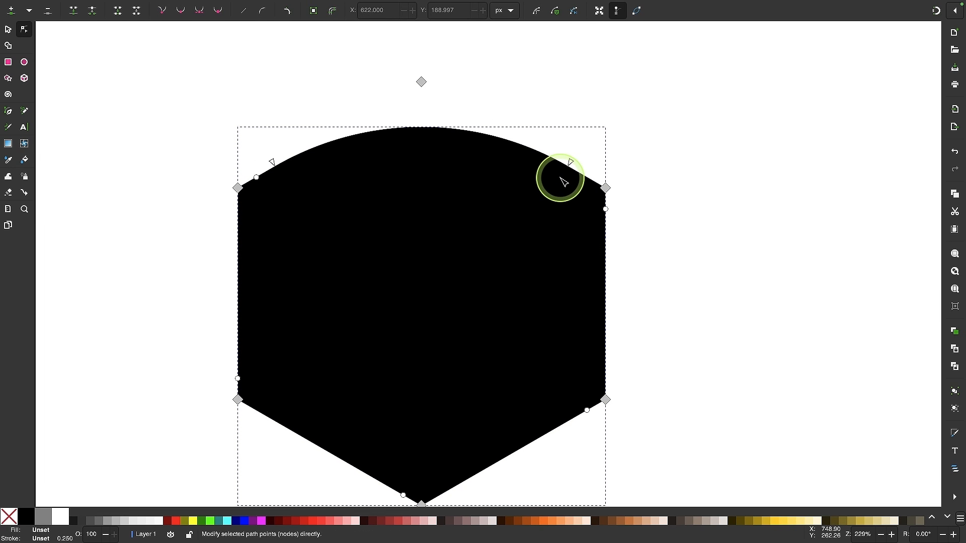
Step: Select the hexagon's five other corner nodes and round them together with a small fillet
{"action": "scroll", "coordinate": [449, 233], "scroll_direction": "down", "scroll_amount": 4}
{"action": "left_click_drag", "start_coordinate": [701, 464], "coordinate": [176, 119]}
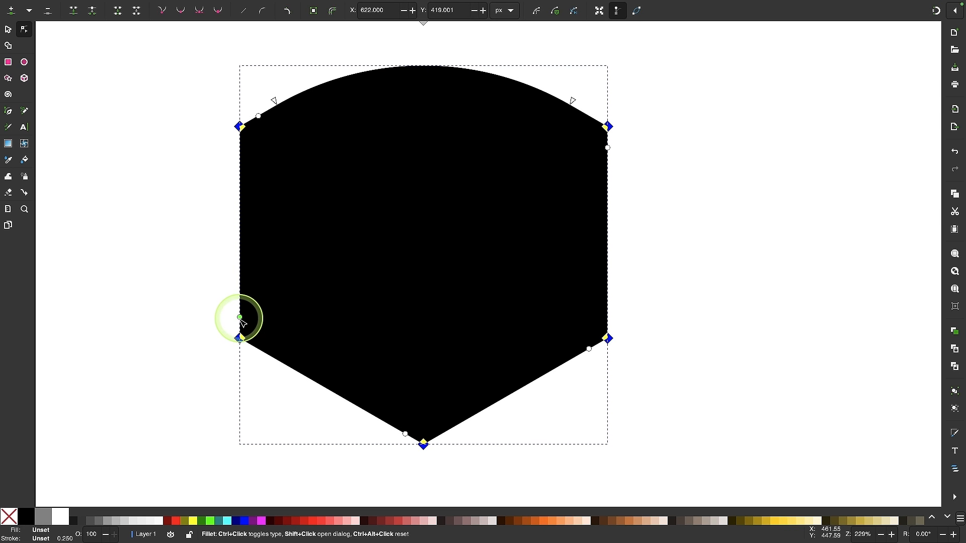
{"action": "mouse_move", "coordinate": [240, 318]}
{"action": "left_mouse_down"}
{"action": "mouse_move", "coordinate": [241, 298]}
{"action": "mouse_move", "coordinate": [241, 310]}
{"action": "left_mouse_up"}
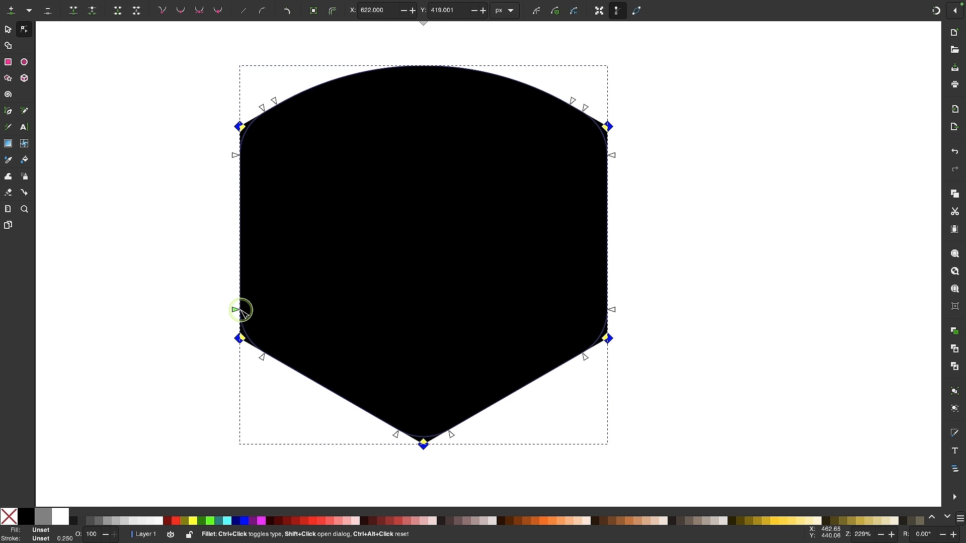
{"action": "scroll", "coordinate": [398, 263], "scroll_direction": "down", "scroll_amount": 1}
{"action": "scroll", "coordinate": [403, 261], "scroll_direction": "up", "scroll_amount": 1}
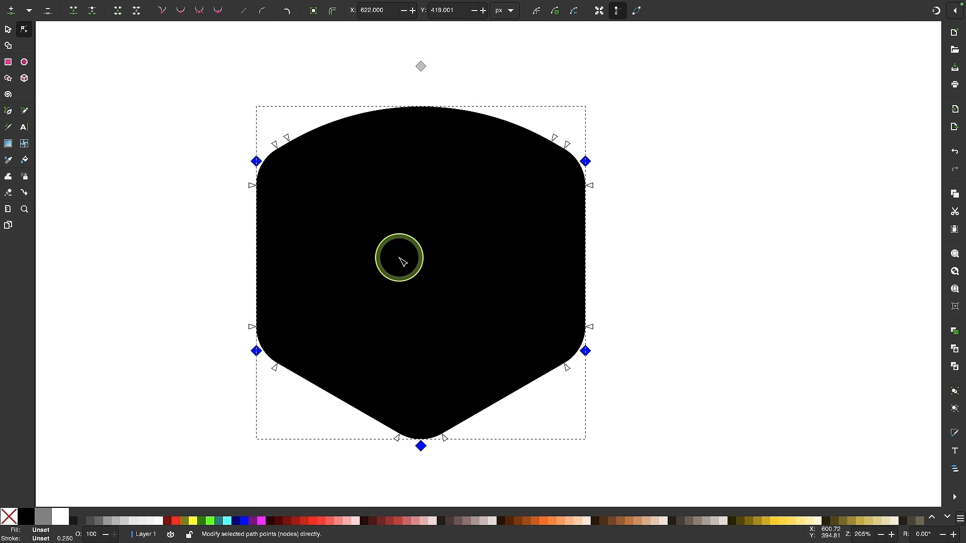
Step: Select the three upper nodes, show their transformation handles and scale them up evenly so the shape's upper part widens
{"action": "scroll", "coordinate": [404, 261], "scroll_direction": "down", "scroll_amount": 2}
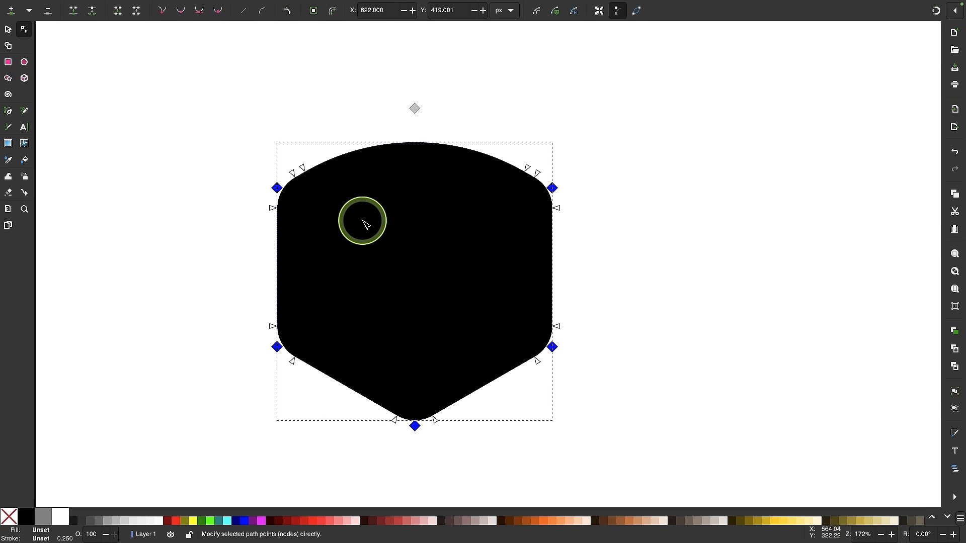
{"action": "left_click_drag", "start_coordinate": [217, 73], "coordinate": [628, 238]}
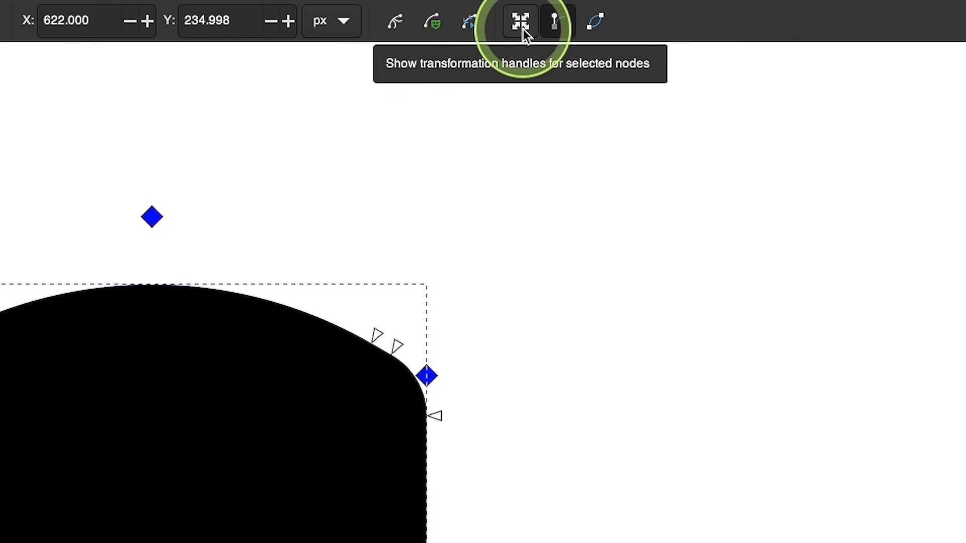
{"action": "left_click", "coordinate": [522, 25]}
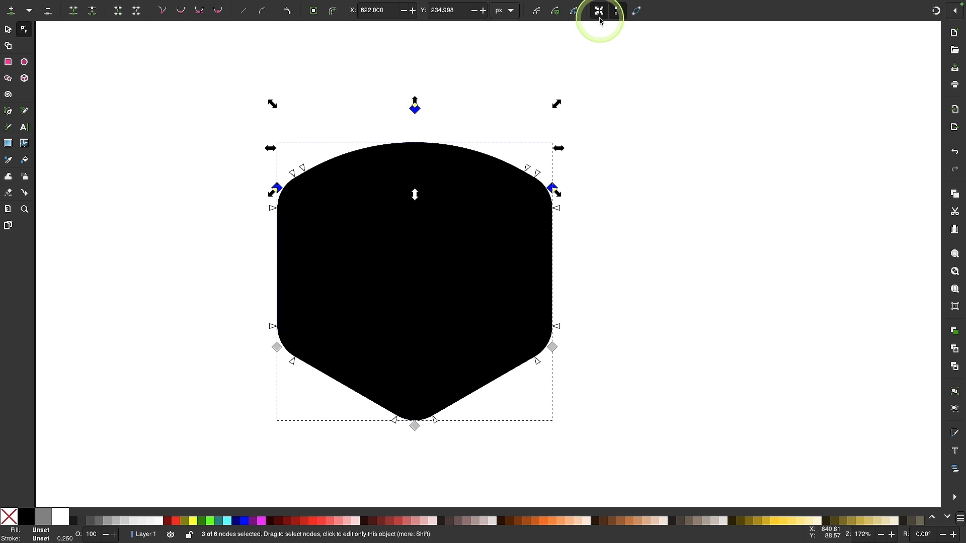
{"action": "scroll", "coordinate": [560, 56], "scroll_direction": "up", "scroll_amount": 2}
{"action": "scroll", "coordinate": [561, 56], "scroll_direction": "left", "scroll_amount": 2}
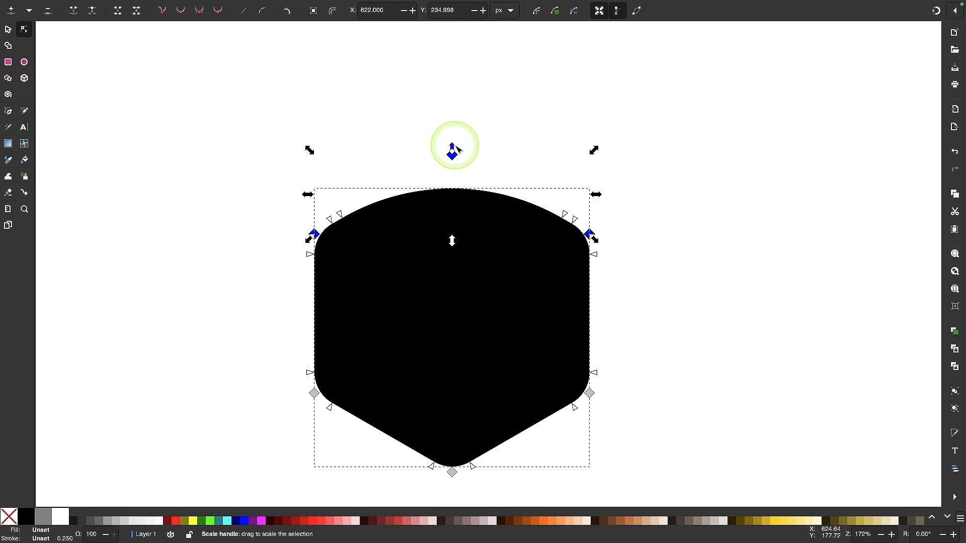
{"action": "mouse_move", "coordinate": [452, 147]}
{"action": "left_mouse_down"}
{"action": "mouse_move", "coordinate": [463, 116]}
{"action": "mouse_move", "coordinate": [459, 159]}
{"action": "mouse_move", "coordinate": [462, 133]}
{"action": "left_mouse_up"}
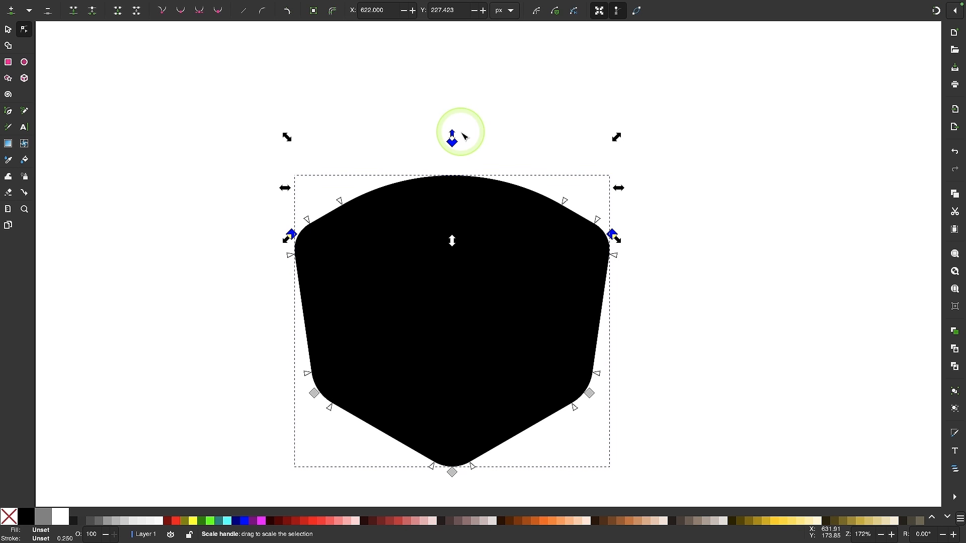
Step: Hide the node transformation handles and lower the shield shape's top node to flatten its domed upper edge
{"action": "left_click", "coordinate": [600, 11]}
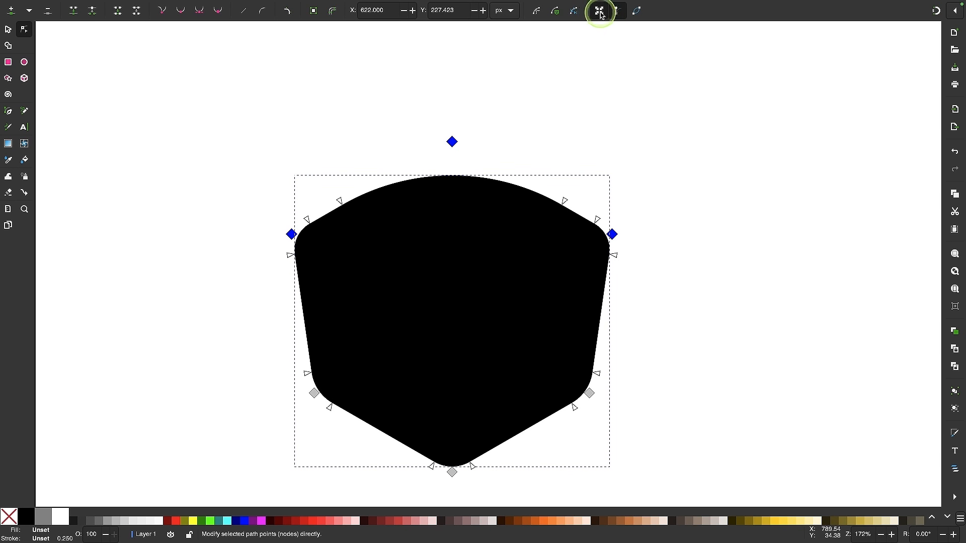
{"action": "left_click", "coordinate": [454, 143]}
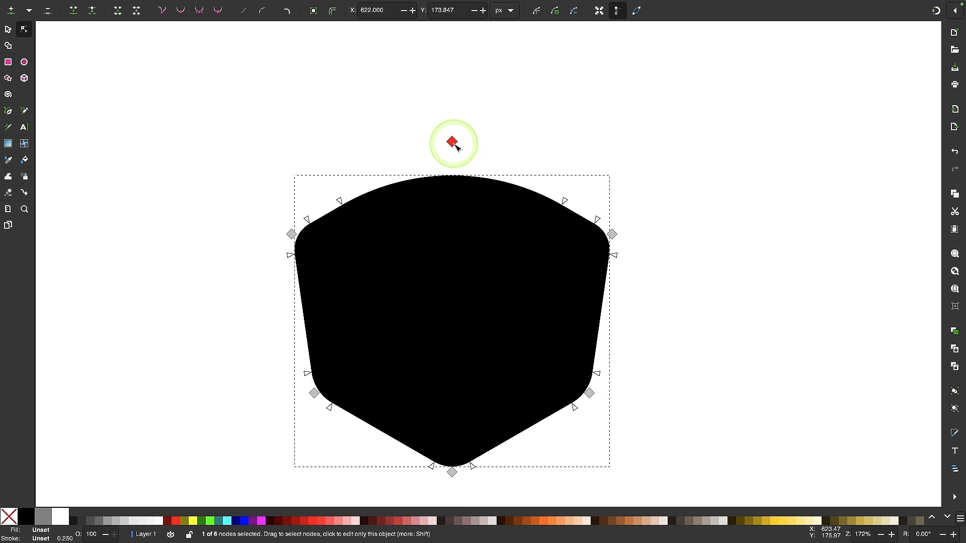
{"action": "left_click_drag", "start_coordinate": [455, 144], "coordinate": [453, 174]}
{"action": "scroll", "coordinate": [452, 173], "scroll_direction": "up", "scroll_amount": 1}
{"action": "scroll", "coordinate": [455, 247], "scroll_direction": "down", "scroll_amount": 2}
{"action": "scroll", "coordinate": [453, 243], "scroll_direction": "down", "scroll_amount": 1}
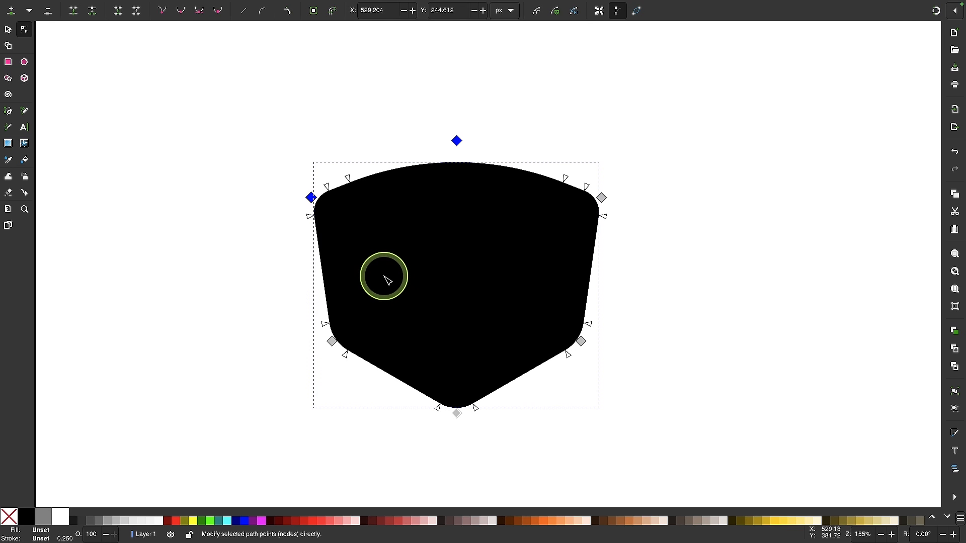
Step: Delete the rounded shield shape from the page
{"action": "key", "text": "1"}
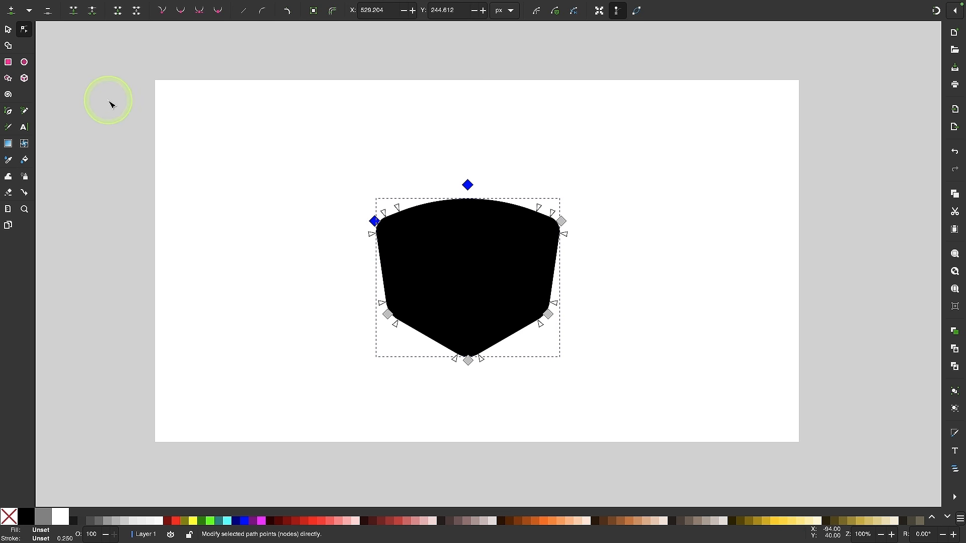
{"action": "left_click", "coordinate": [12, 32]}
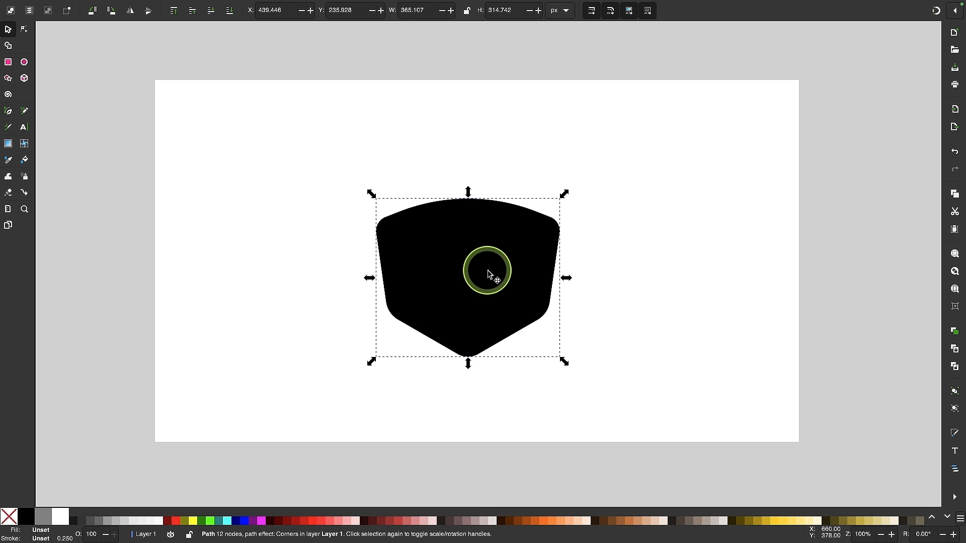
{"action": "key", "text": "Delete"}
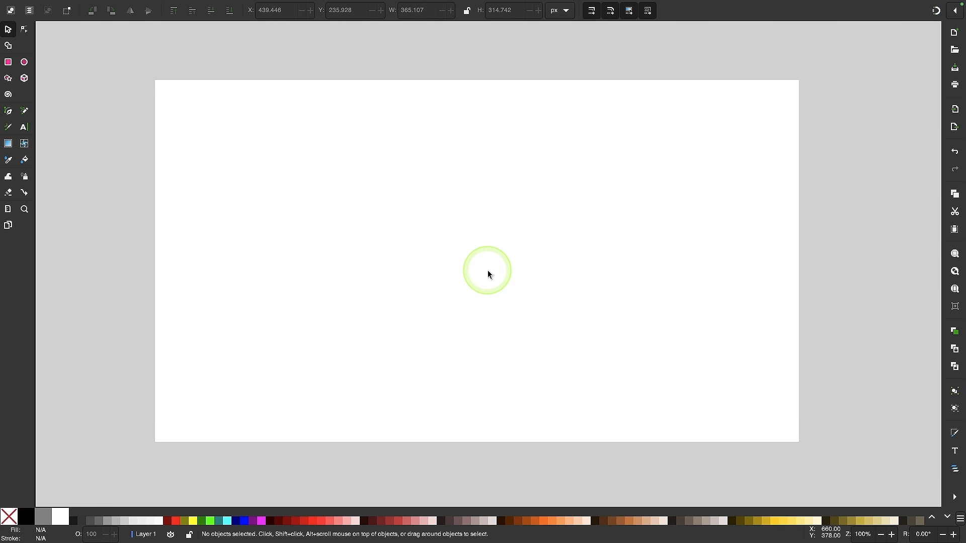
Step: Draw a closed zigzag shape with twelve straight-line corners across the page using the Pen tool, and delete it
{"action": "left_click", "coordinate": [10, 111]}
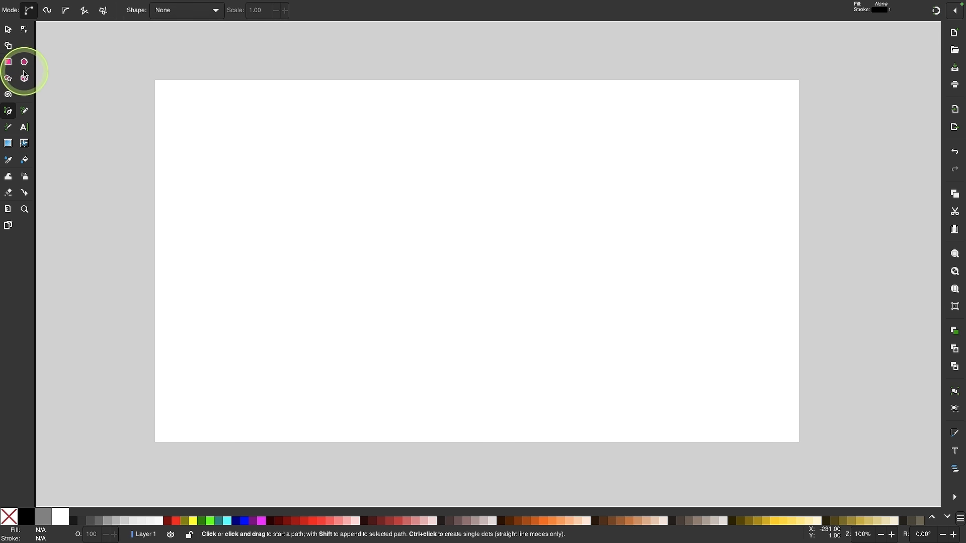
{"action": "left_click", "coordinate": [307, 276]}
{"action": "left_click", "coordinate": [340, 190]}
{"action": "left_click", "coordinate": [491, 157]}
{"action": "left_click", "coordinate": [459, 249]}
{"action": "left_click", "coordinate": [630, 148]}
{"action": "left_click", "coordinate": [691, 258]}
{"action": "left_click", "coordinate": [593, 373]}
{"action": "left_click", "coordinate": [592, 267]}
{"action": "left_click", "coordinate": [515, 362]}
{"action": "left_click", "coordinate": [513, 298]}
{"action": "left_click", "coordinate": [393, 374]}
{"action": "left_click", "coordinate": [391, 269]}
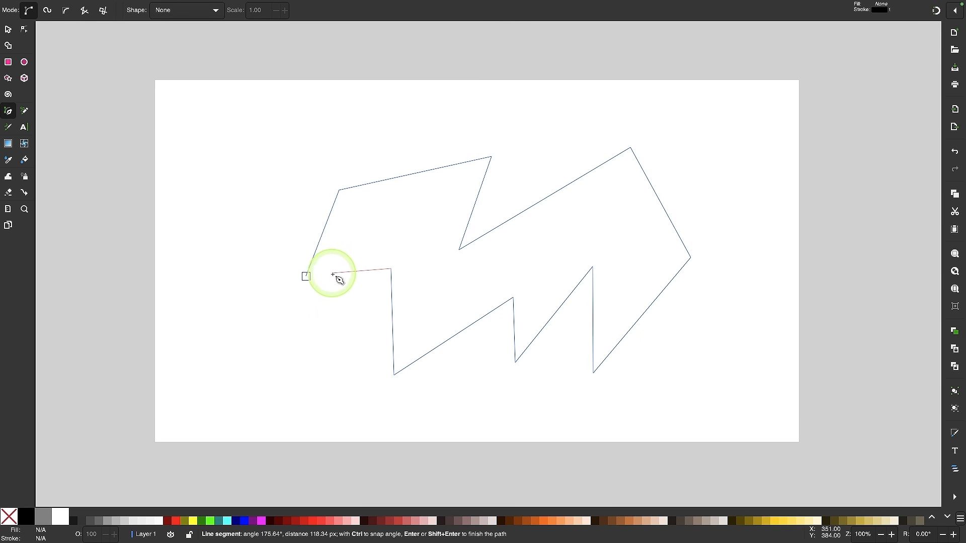
{"action": "left_click", "coordinate": [307, 277]}
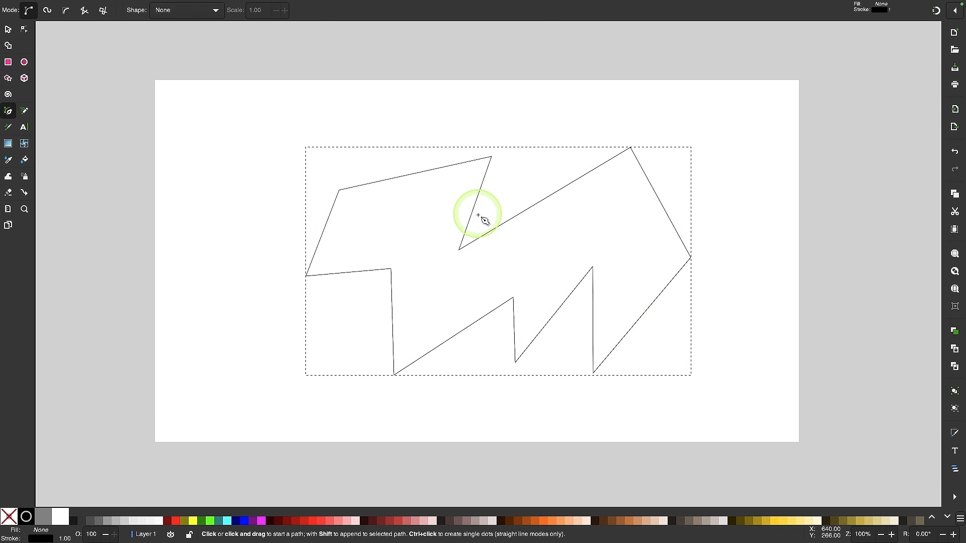
{"action": "key", "text": "Delete"}
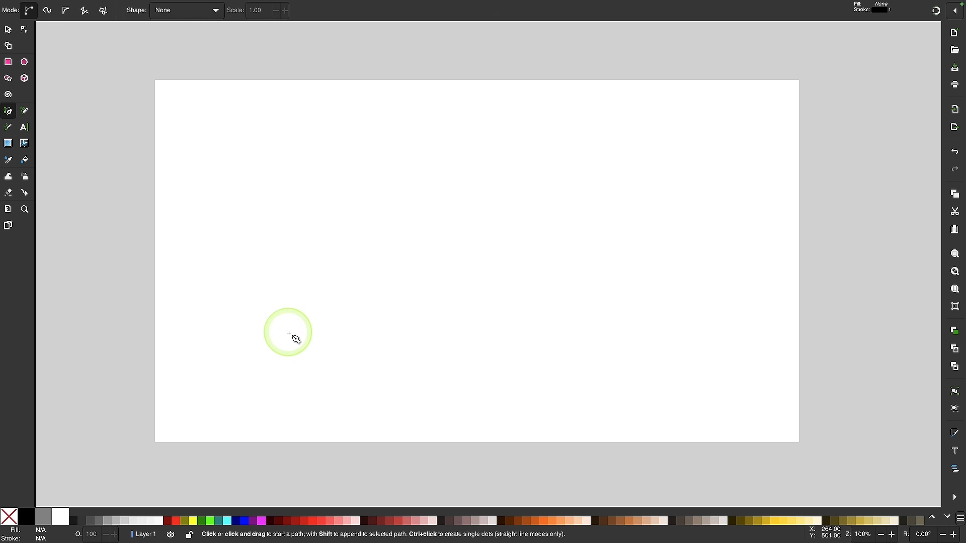
Step: Draw a closed arch about 241 by 262 px with the Pen tool, with vertical sides, a smoothly curved top and a flat base
{"action": "left_click", "coordinate": [353, 298]}
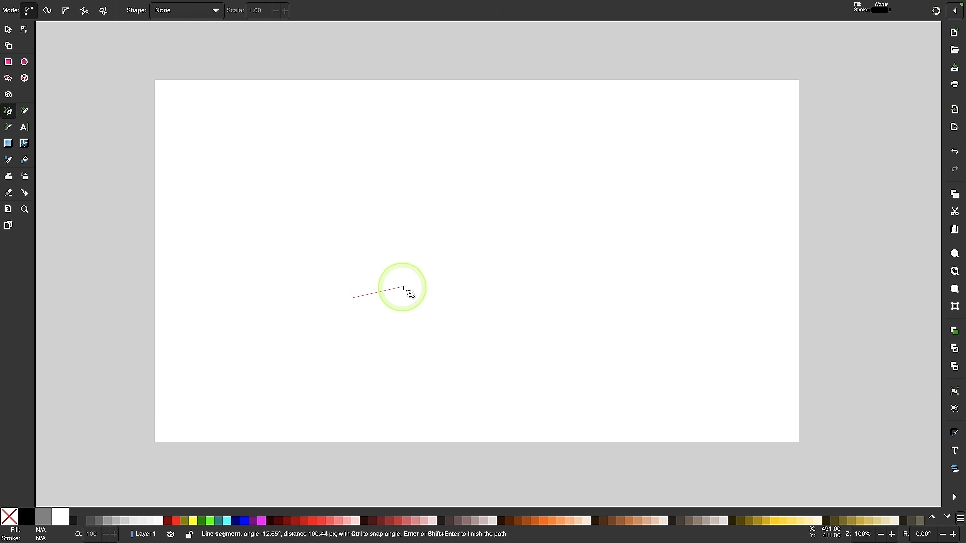
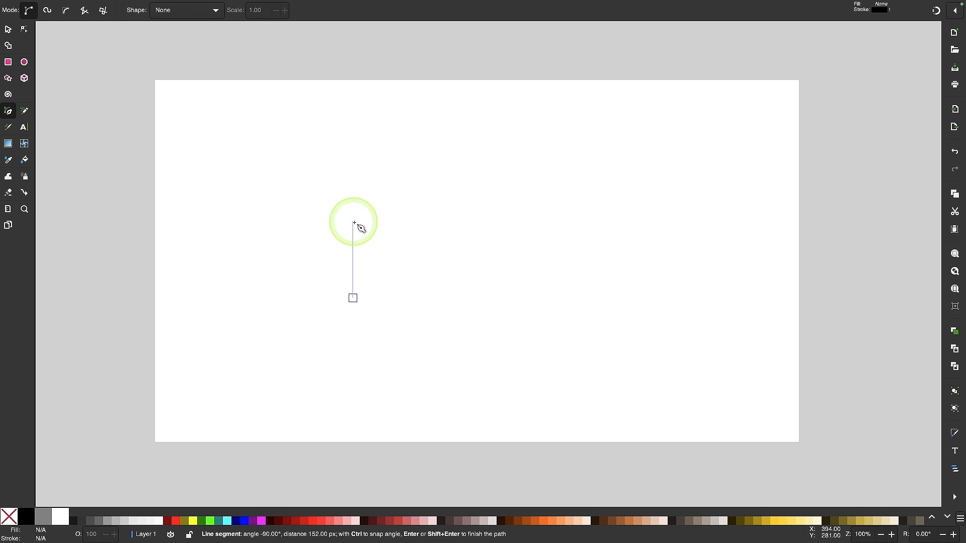
{"action": "left_click", "coordinate": [353, 222]}
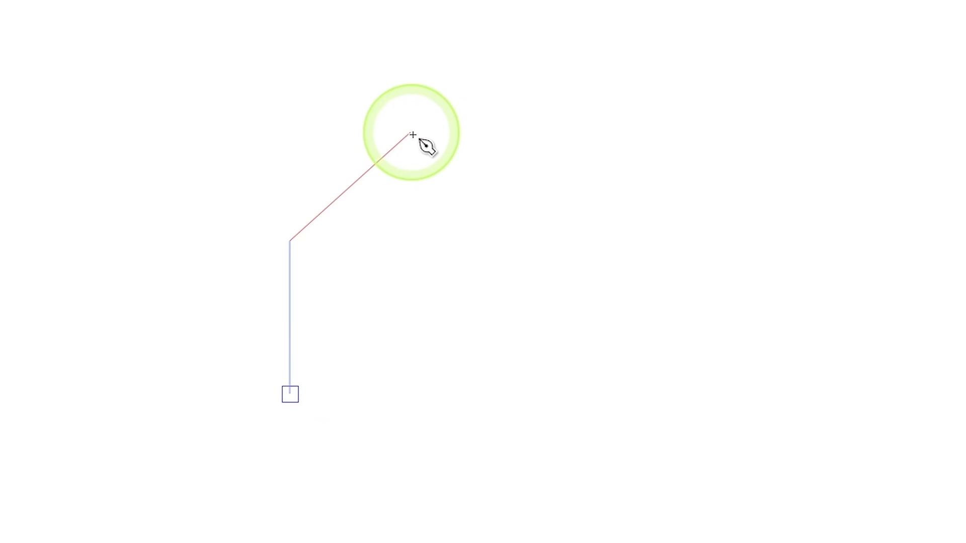
{"action": "left_click_drag", "start_coordinate": [412, 135], "coordinate": [529, 126]}
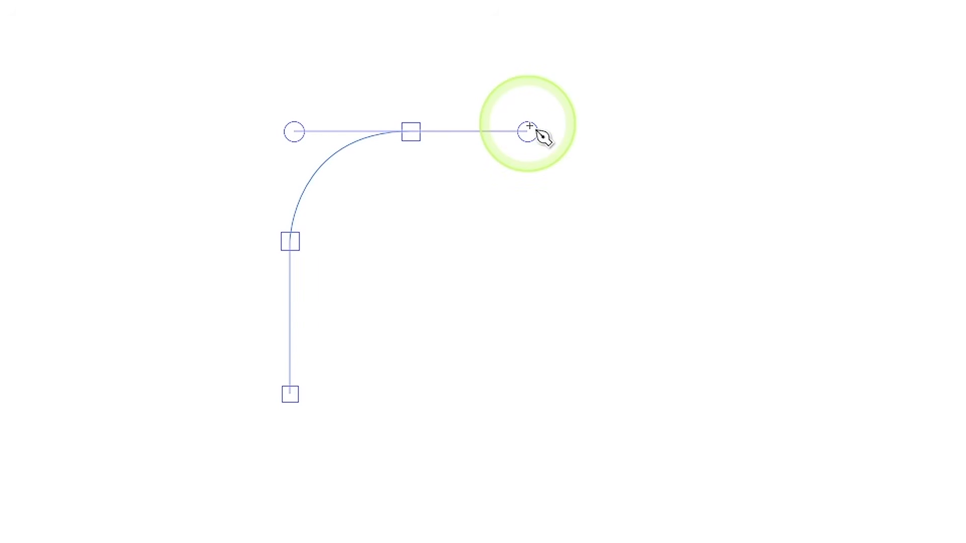
{"action": "left_click", "coordinate": [533, 242]}
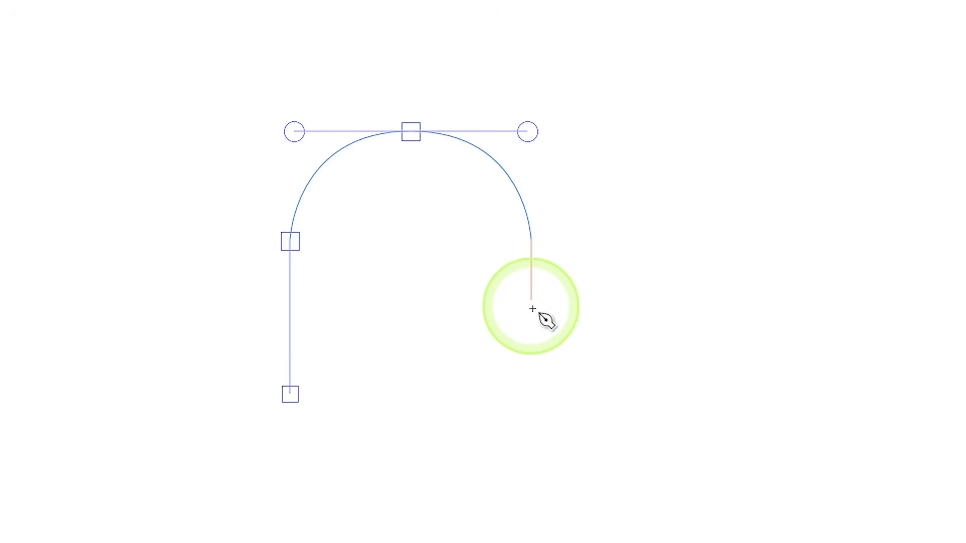
{"action": "left_click", "coordinate": [532, 396]}
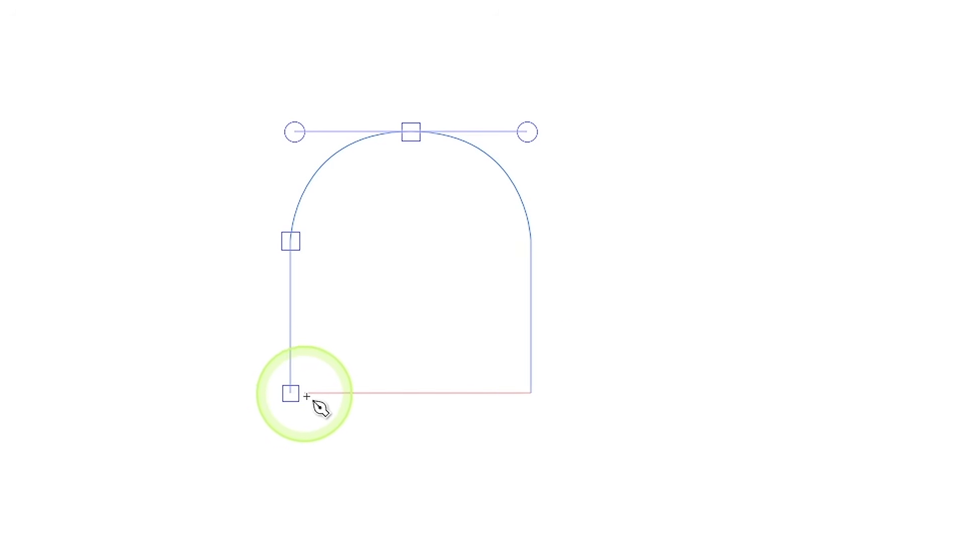
{"action": "left_click", "coordinate": [290, 395]}
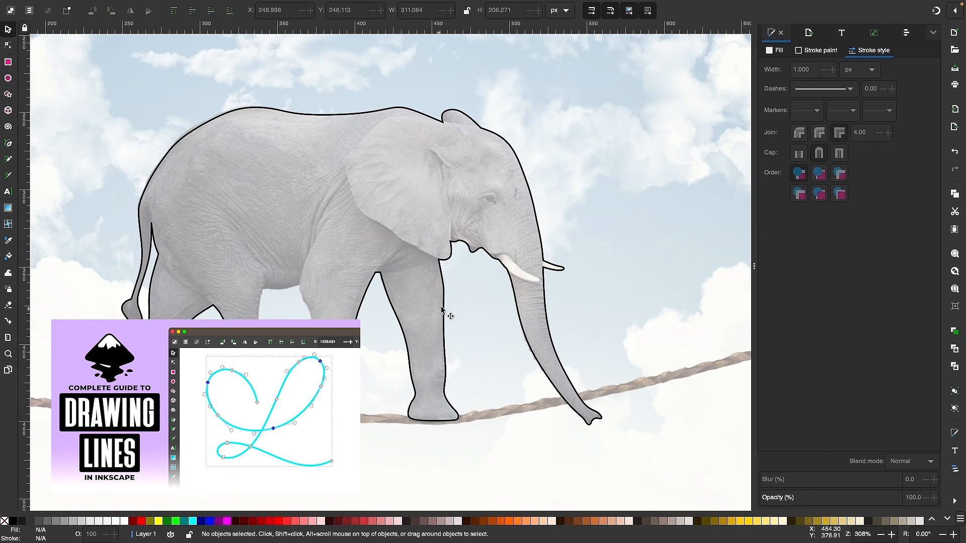
{"action": "left_click_drag", "start_coordinate": [441, 311], "coordinate": [511, 352]}
{"action": "key", "text": "ctrl+z"}
{"action": "scroll", "coordinate": [557, 215], "scroll_direction": "up", "scroll_amount": 4}
{"action": "left_click", "coordinate": [8, 45]}
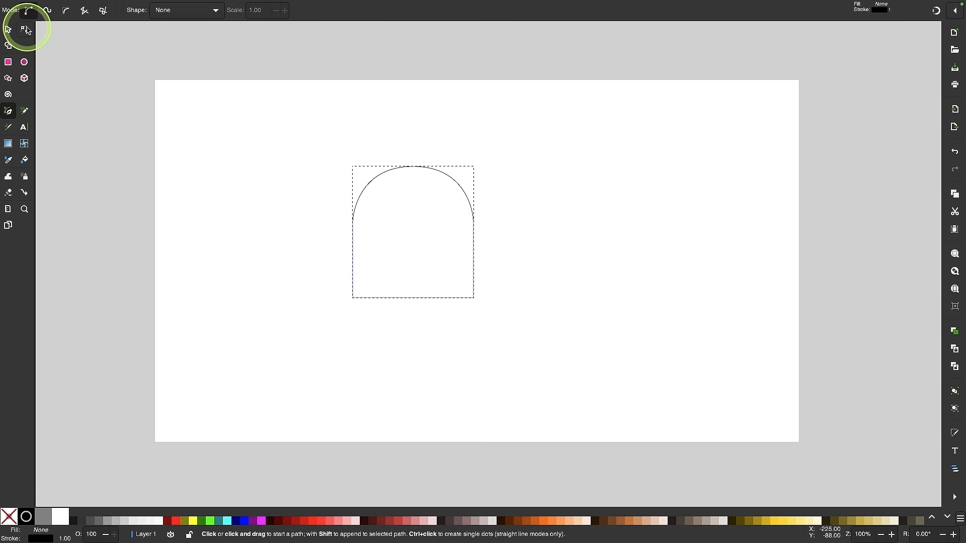
Step: Delete the arch outline from the page
{"action": "left_click", "coordinate": [8, 30]}
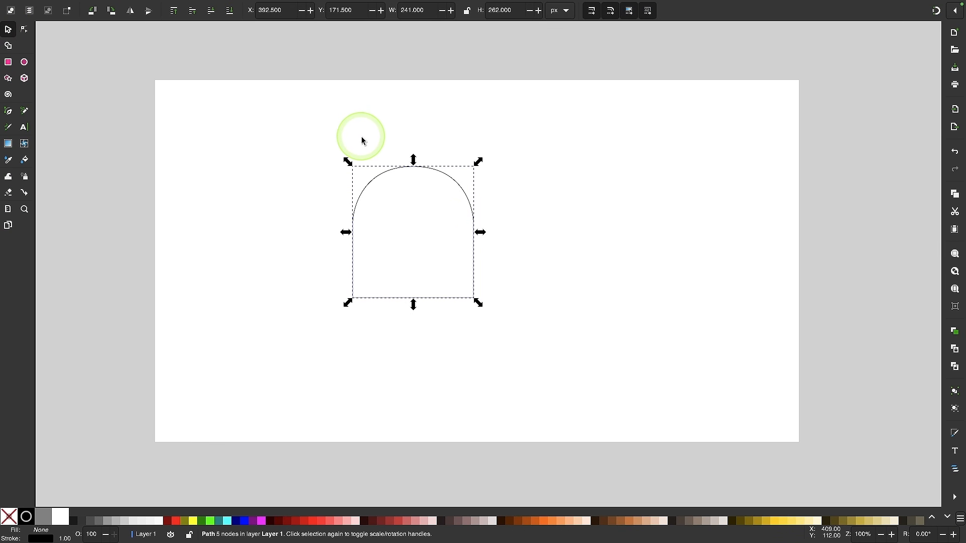
{"action": "key", "text": "Delete"}
{"action": "scroll", "coordinate": [390, 173], "scroll_direction": "down", "scroll_amount": 1}
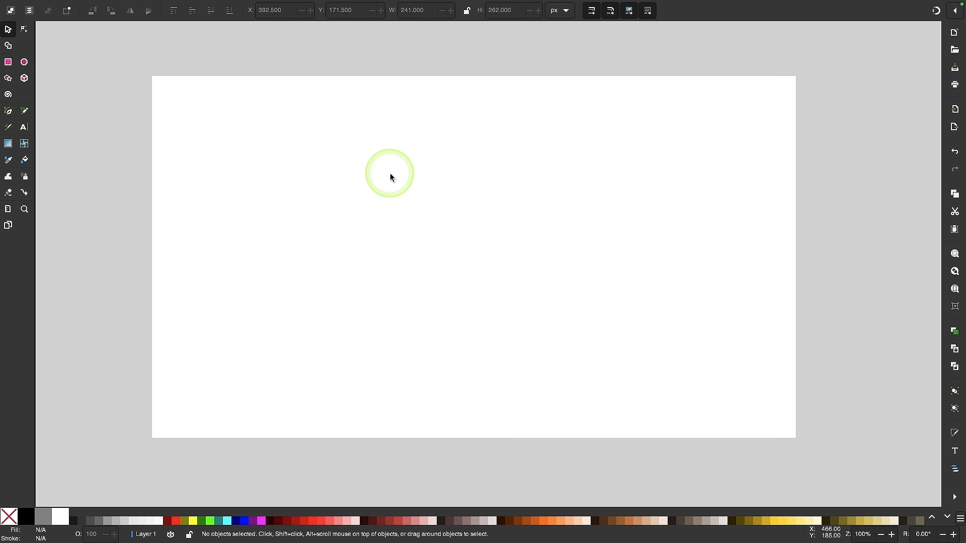
Step: Draw an upright three-corner polygon about 298 by 258 px and move it straight up toward the page's upper edge
{"action": "left_click", "coordinate": [9, 78]}
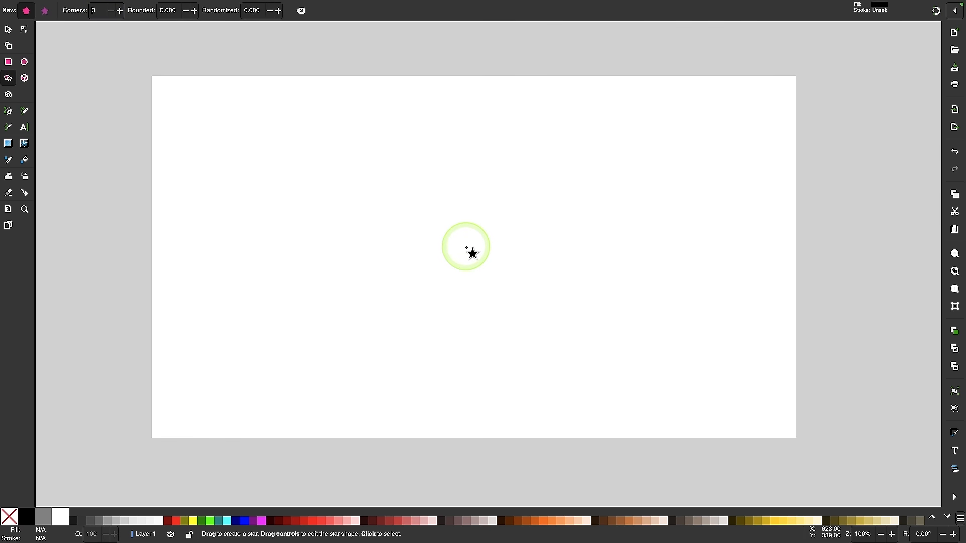
{"action": "left_click_drag", "start_coordinate": [457, 265], "coordinate": [457, 178]}
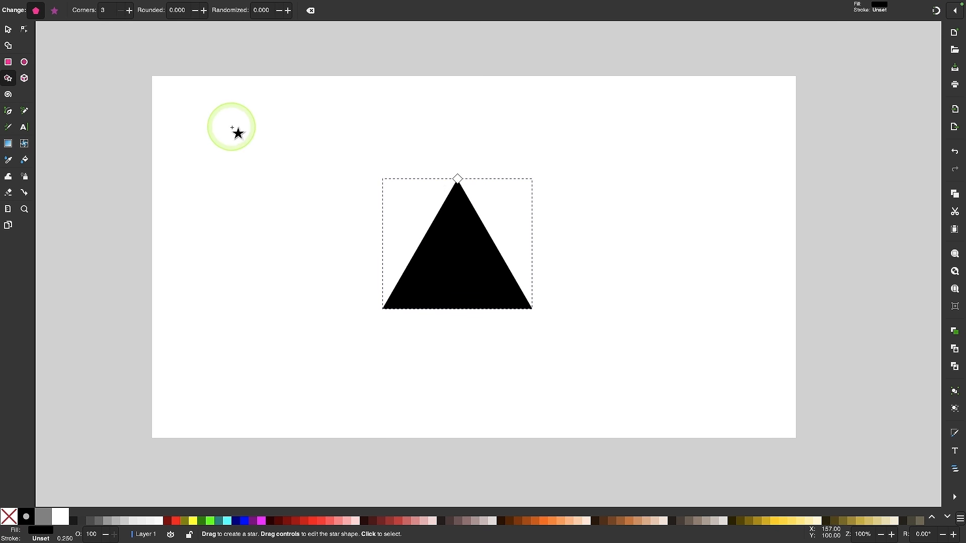
{"action": "left_click", "coordinate": [8, 29]}
{"action": "left_click_drag", "start_coordinate": [464, 280], "coordinate": [472, 212]}
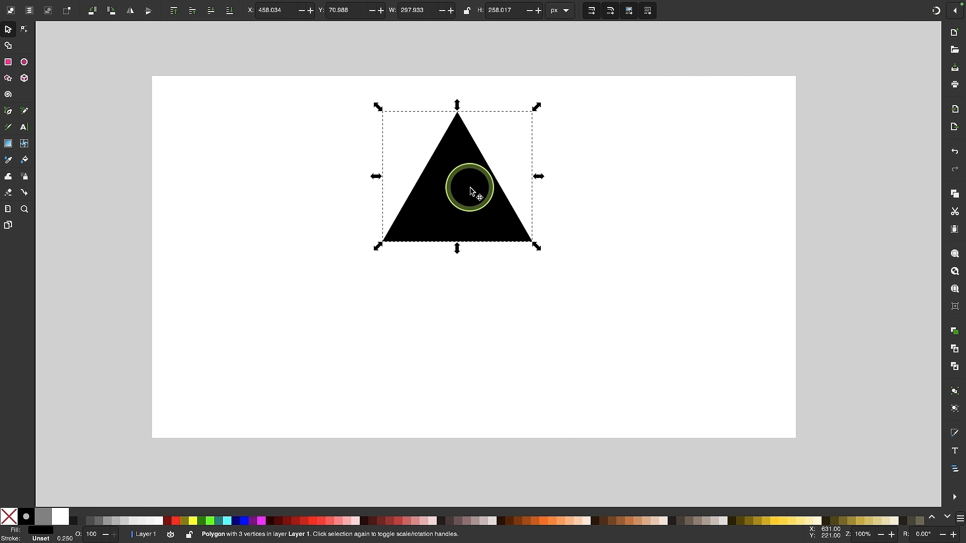
Step: Duplicate the triangle and move the copy straight down about 183 px so it overlaps the original's lower part
{"action": "right_click", "coordinate": [472, 191]}
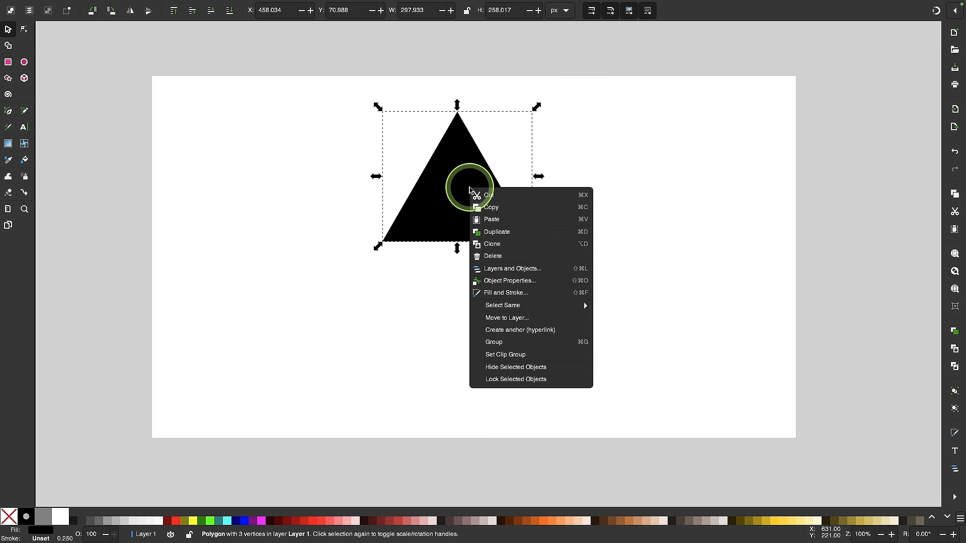
{"action": "left_click", "coordinate": [500, 232]}
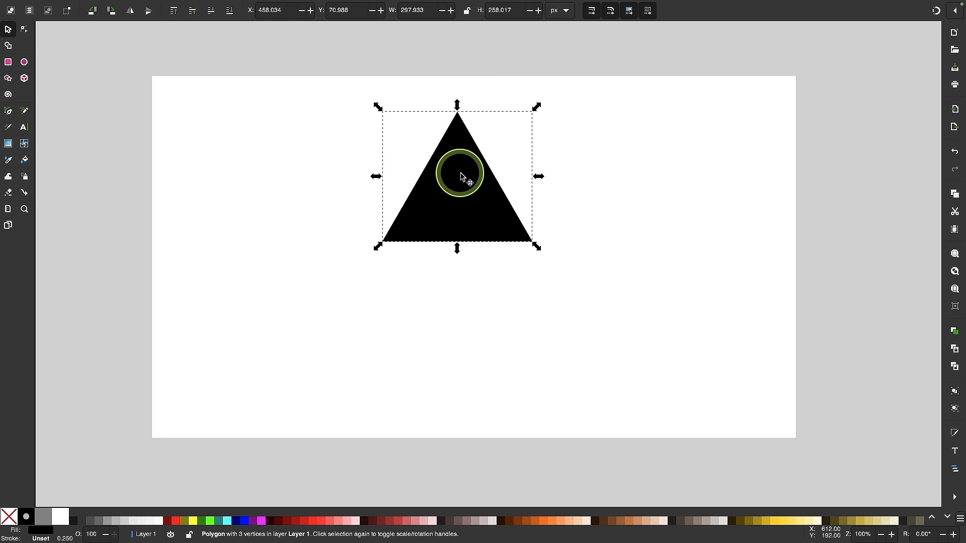
{"action": "left_click_drag", "start_coordinate": [463, 176], "coordinate": [466, 268]}
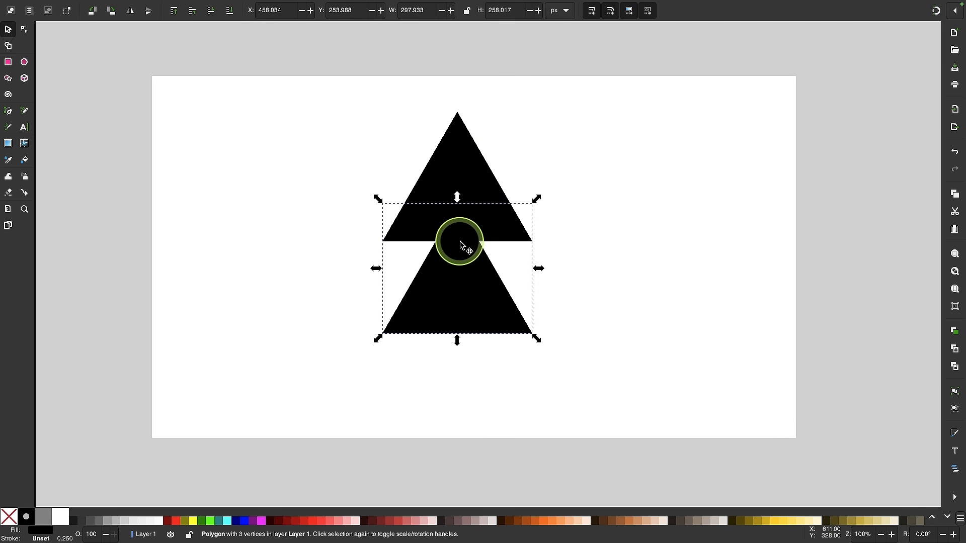
Step: Check that the two triangles are separate objects by selecting each in turn and both together, and clear the selection
{"action": "left_click", "coordinate": [444, 166]}
{"action": "left_click", "coordinate": [459, 290]}
{"action": "left_click", "coordinate": [457, 159]}
{"action": "left_click", "coordinate": [457, 274]}
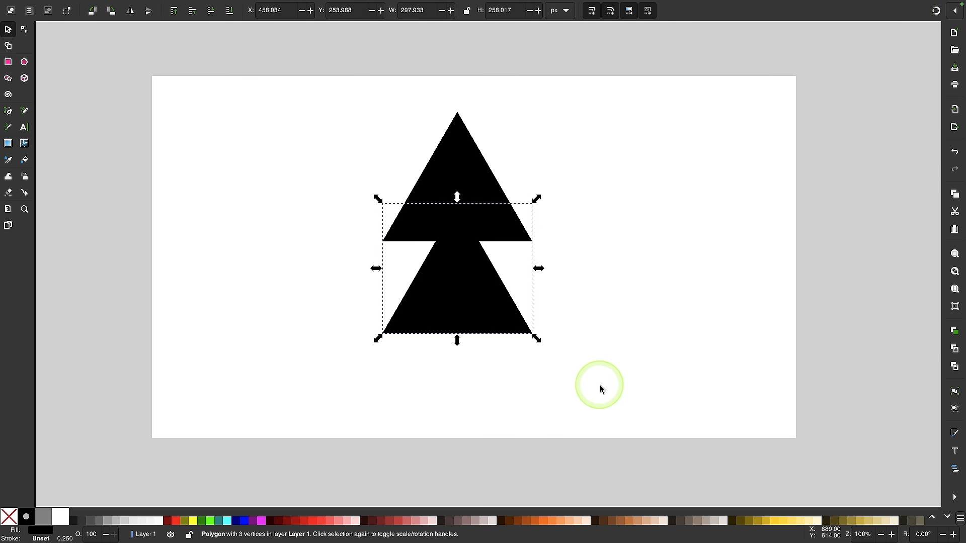
{"action": "left_click_drag", "start_coordinate": [605, 385], "coordinate": [331, 98]}
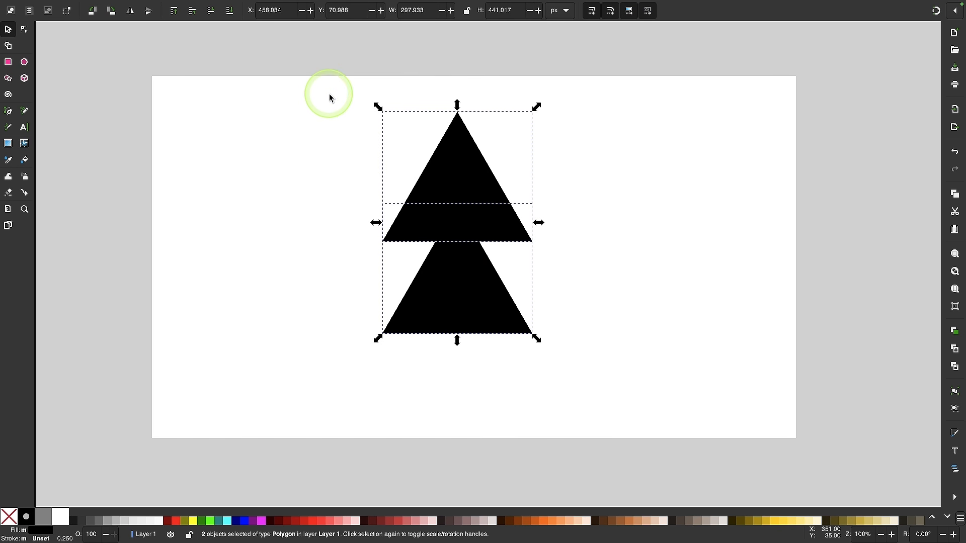
{"action": "left_click", "coordinate": [654, 187]}
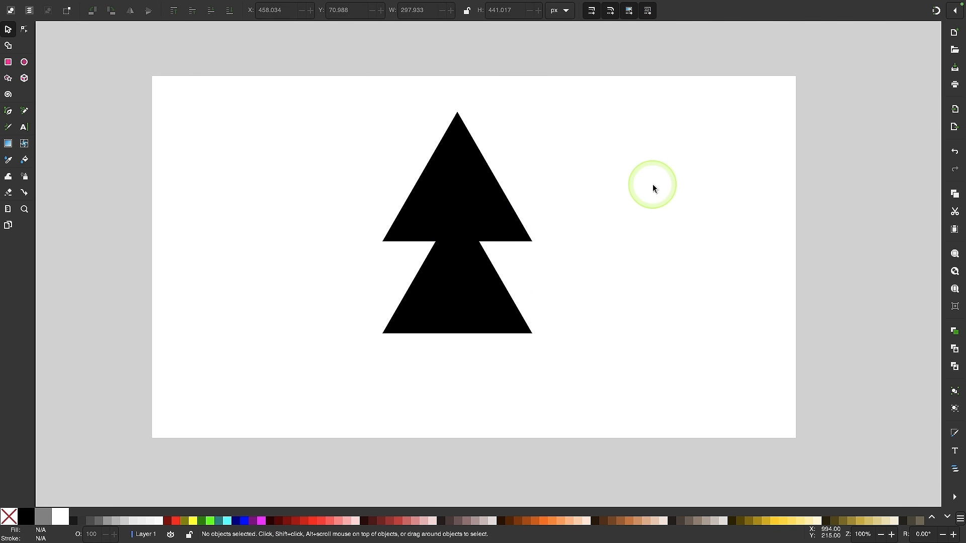
Step: Merge the upper and lower triangles into a single path with the Union operation
{"action": "left_click", "coordinate": [478, 303]}
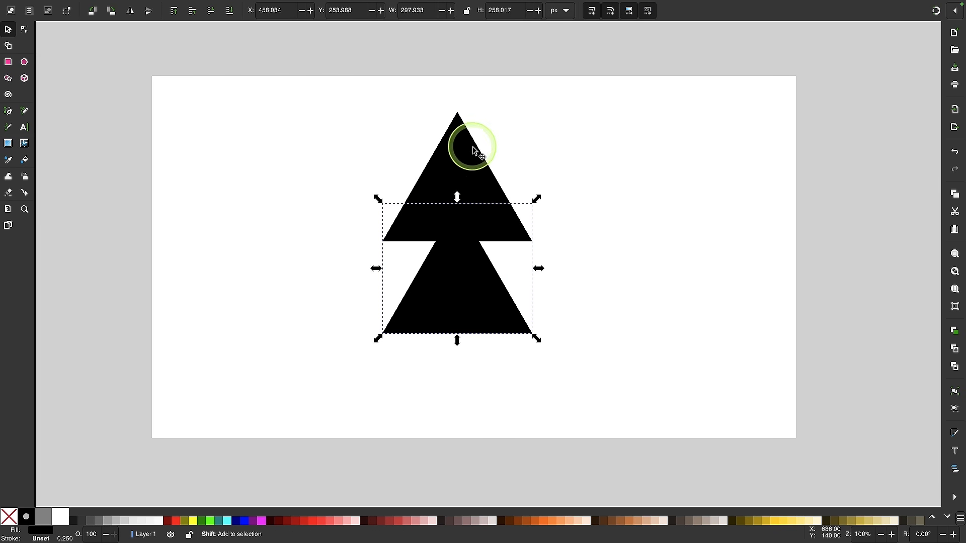
{"action": "left_click", "coordinate": [465, 166], "text": "shift"}
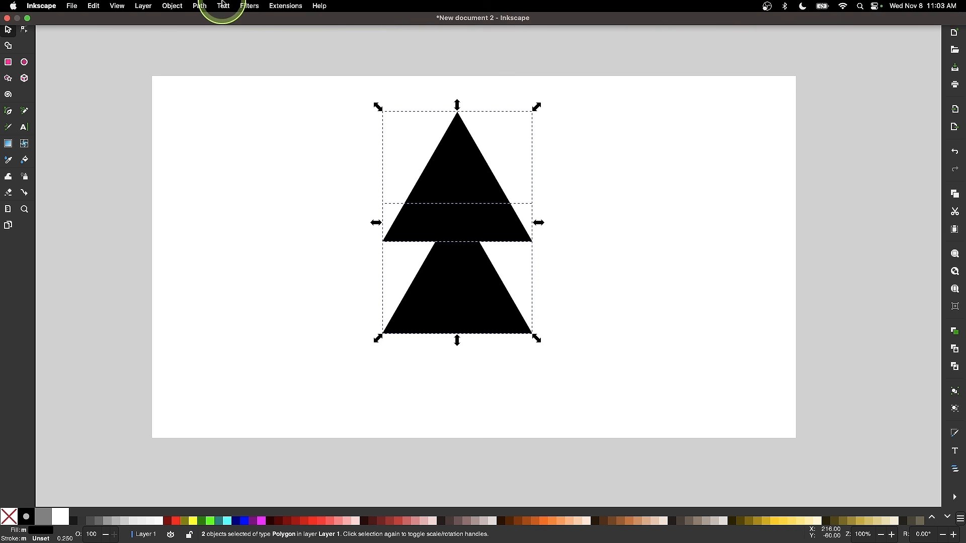
{"action": "left_click", "coordinate": [200, 6]}
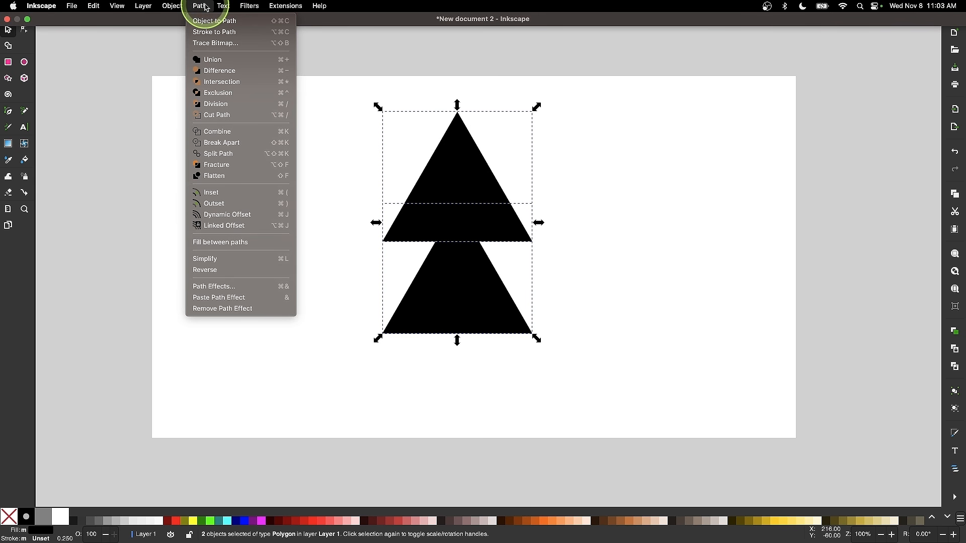
{"action": "left_click", "coordinate": [209, 60]}
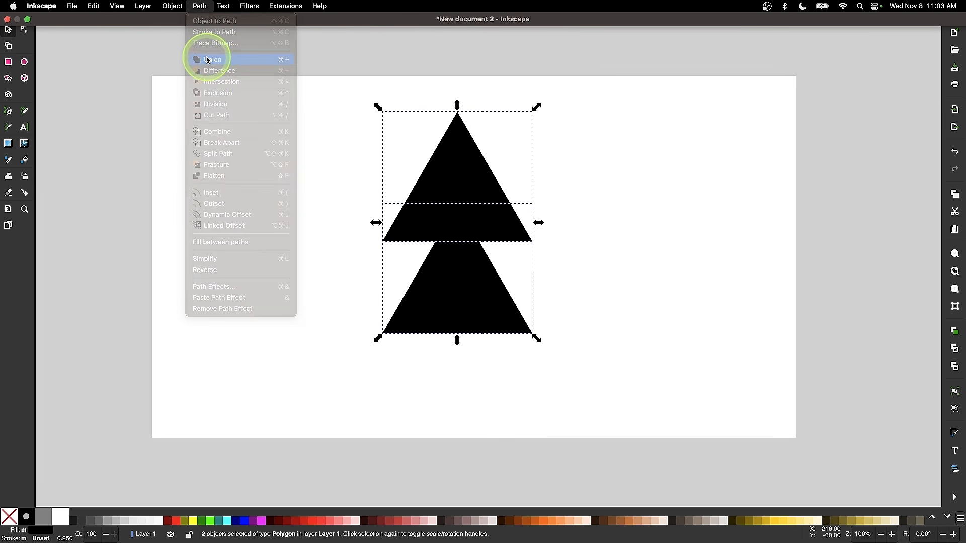
Step: Try shifting the merged path's inner-left notch node down and slightly left, and undo the move
{"action": "scroll", "coordinate": [431, 217], "scroll_direction": "up", "scroll_amount": 2}
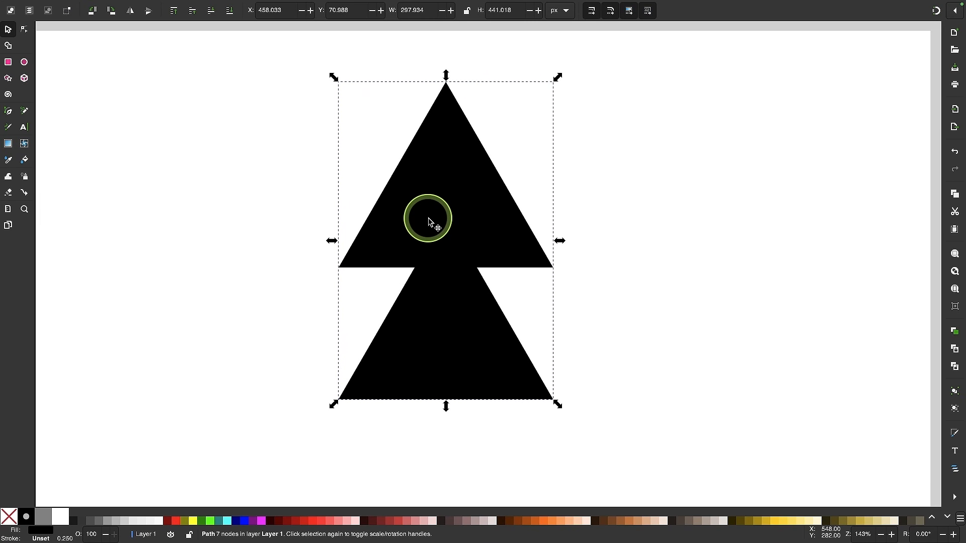
{"action": "left_click", "coordinate": [24, 30]}
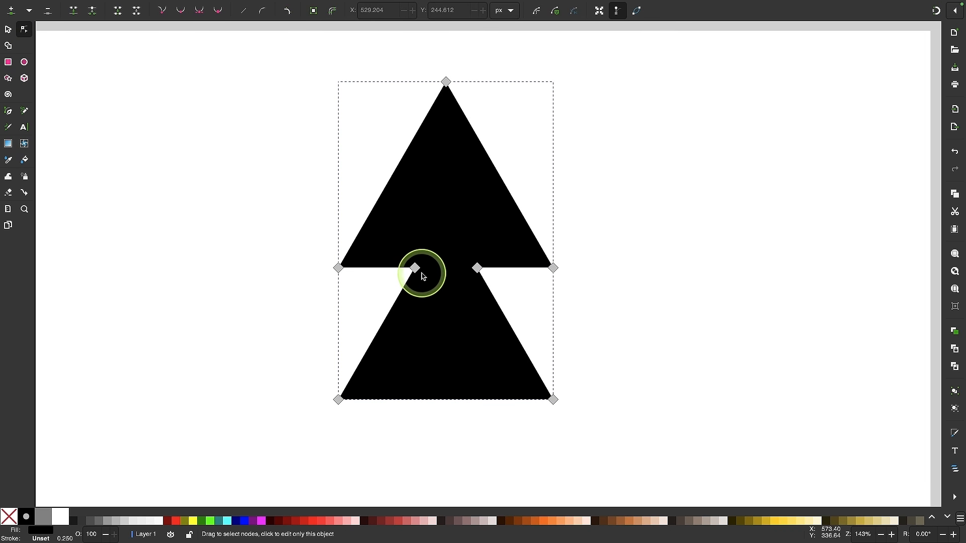
{"action": "mouse_move", "coordinate": [415, 268]}
{"action": "left_mouse_down"}
{"action": "mouse_move", "coordinate": [405, 326]}
{"action": "mouse_move", "coordinate": [411, 282]}
{"action": "left_mouse_up"}
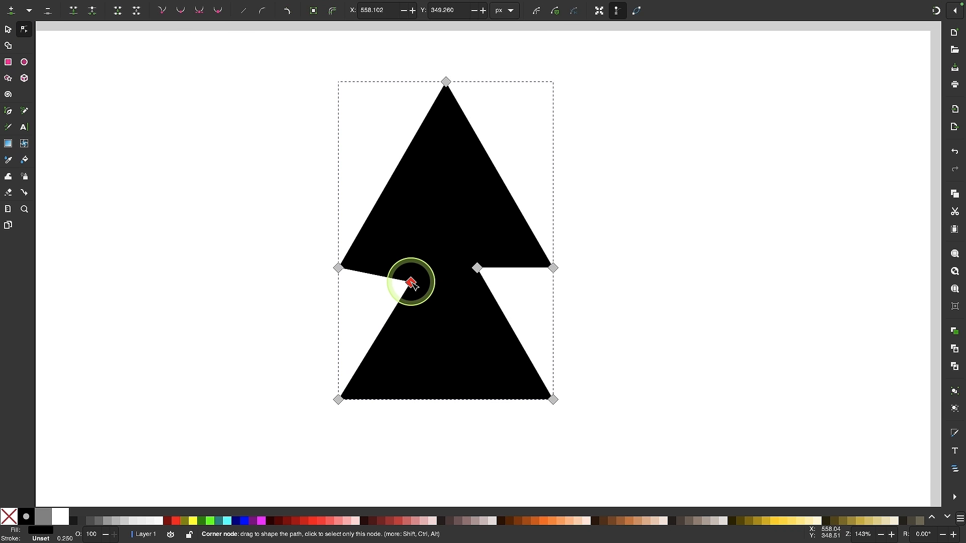
{"action": "key", "text": "ctrl+z"}
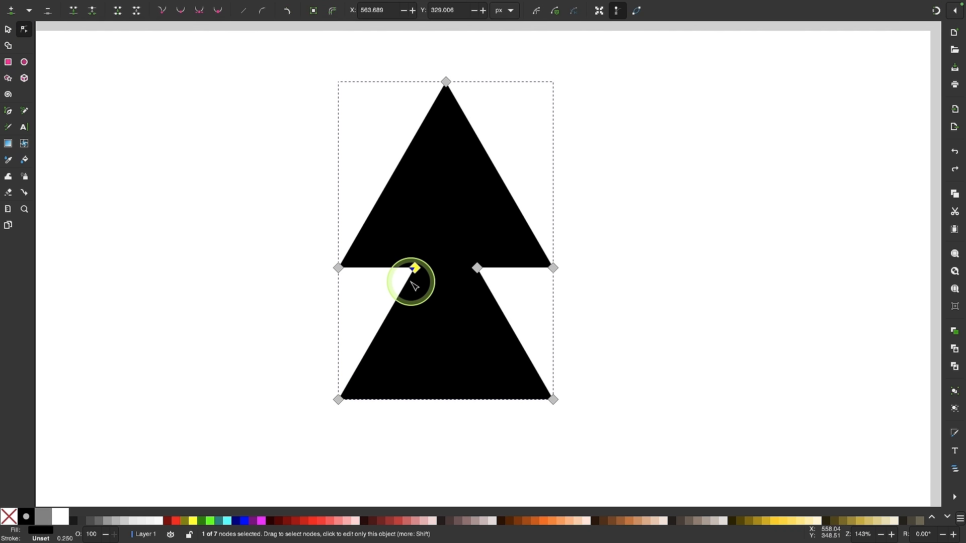
Step: Move the merged tree shape to the page's upper-left corner, at about X 17, Y 20 px, and clear the selection
{"action": "scroll", "coordinate": [415, 287], "scroll_direction": "down", "scroll_amount": 1, "text": "ctrl"}
{"action": "scroll", "coordinate": [411, 285], "scroll_direction": "down", "scroll_amount": 1}
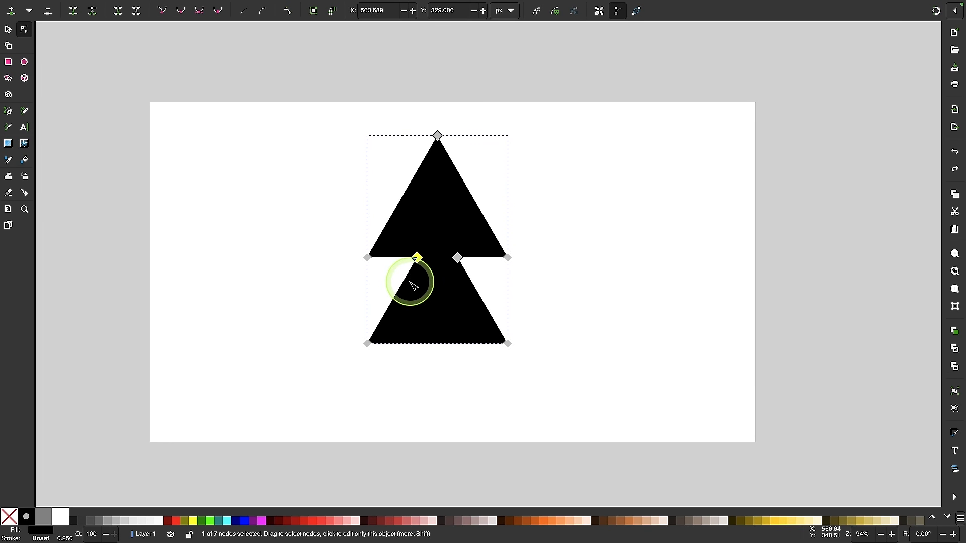
{"action": "left_click", "coordinate": [8, 31]}
{"action": "left_click_drag", "start_coordinate": [470, 267], "coordinate": [241, 247]}
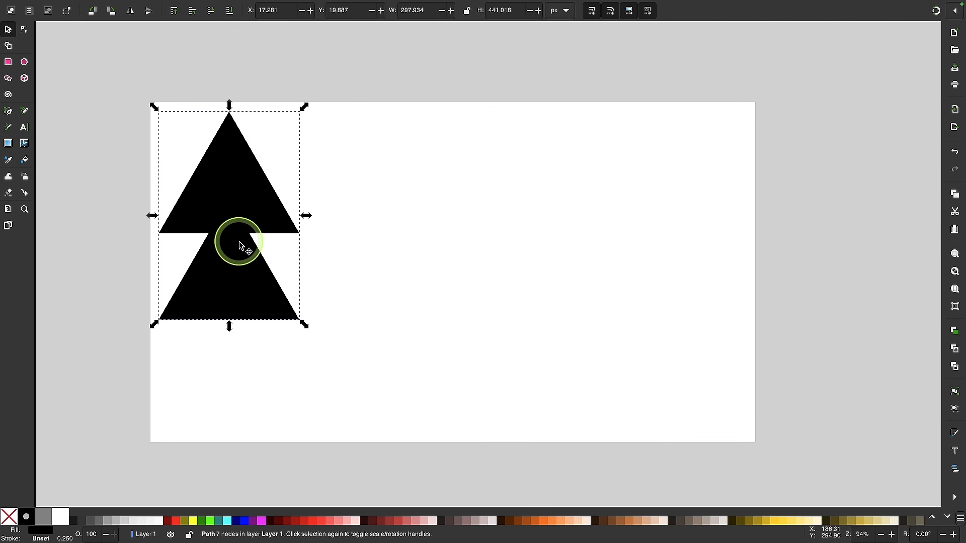
{"action": "left_click", "coordinate": [370, 259]}
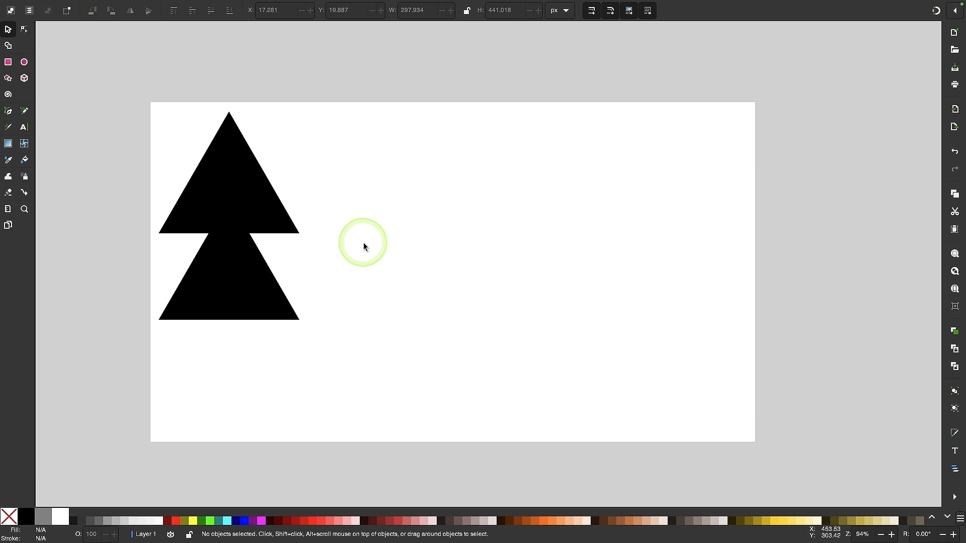
Step: Draw a black circle about 346 px across in the open space beside the tree and shift it left to about X 509 px
{"action": "left_click", "coordinate": [25, 64]}
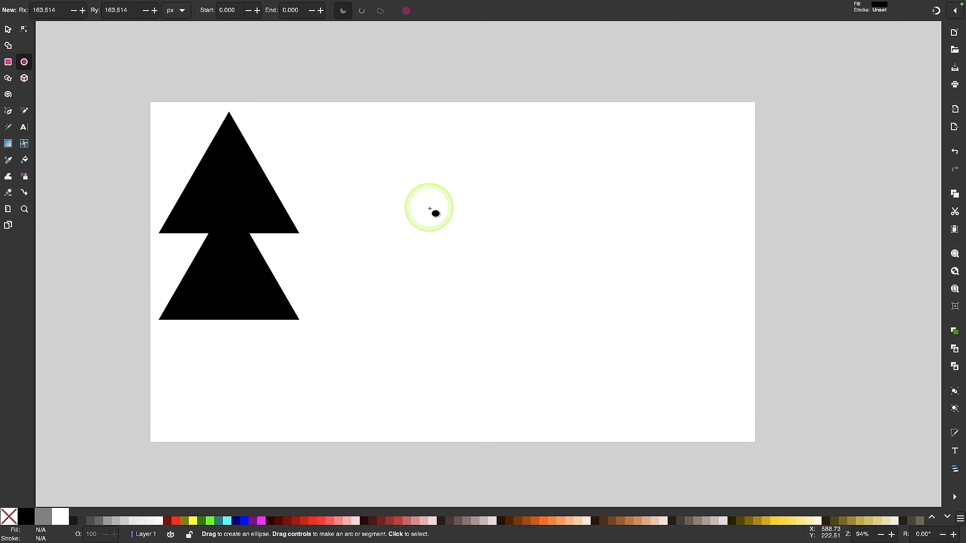
{"action": "left_click_drag", "start_coordinate": [442, 181], "coordinate": [634, 346]}
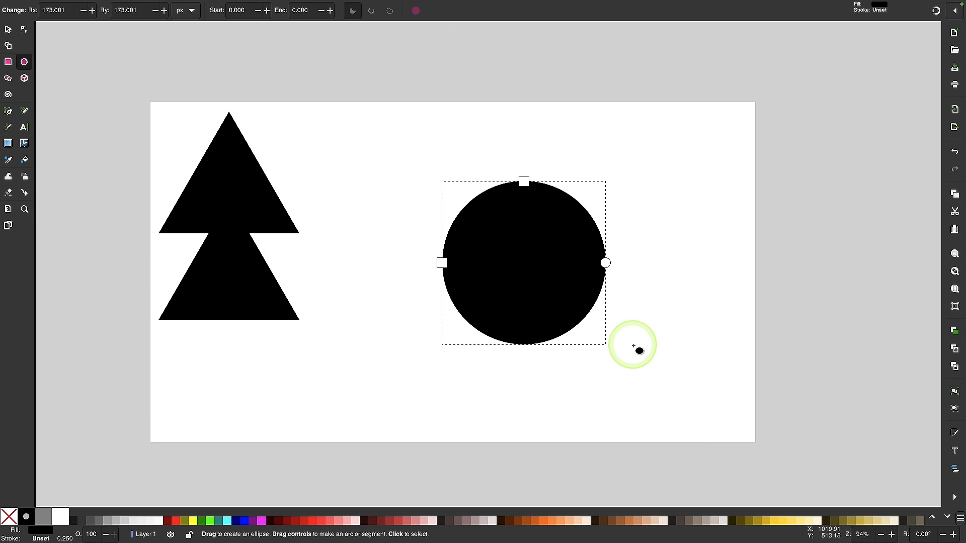
{"action": "left_click", "coordinate": [15, 36]}
{"action": "left_click_drag", "start_coordinate": [551, 229], "coordinate": [497, 231]}
Step: Duplicate the circle and fill the copy with 50% Gray
{"action": "right_click", "coordinate": [499, 233]}
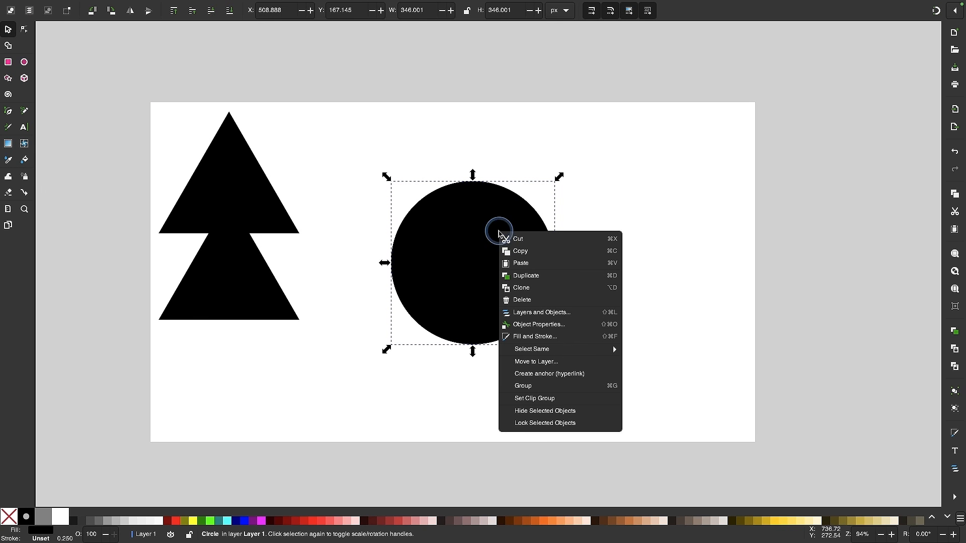
{"action": "left_click", "coordinate": [541, 278]}
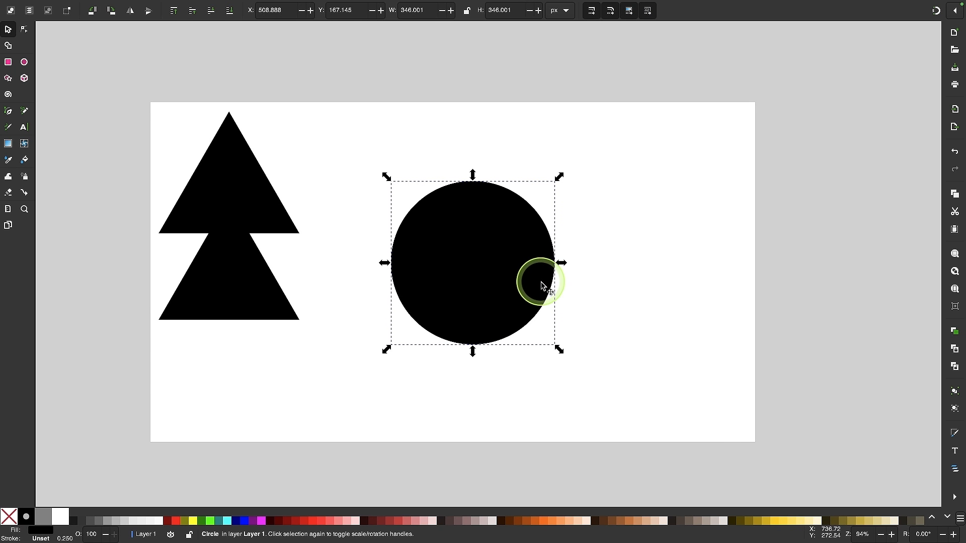
{"action": "left_click", "coordinate": [43, 516]}
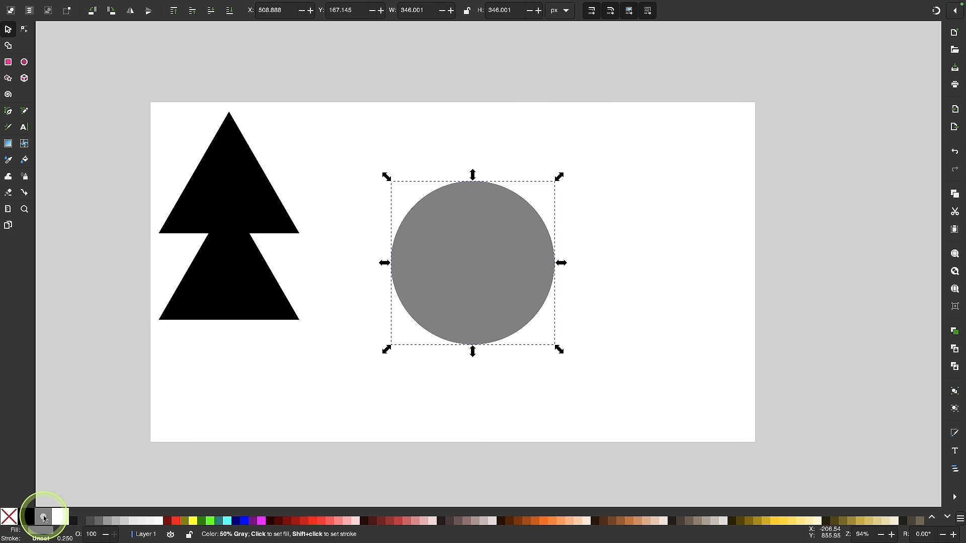
Step: Move the gray circle up and right over the black one and shrink it proportionally to about 276 px across
{"action": "left_click_drag", "start_coordinate": [448, 291], "coordinate": [494, 246]}
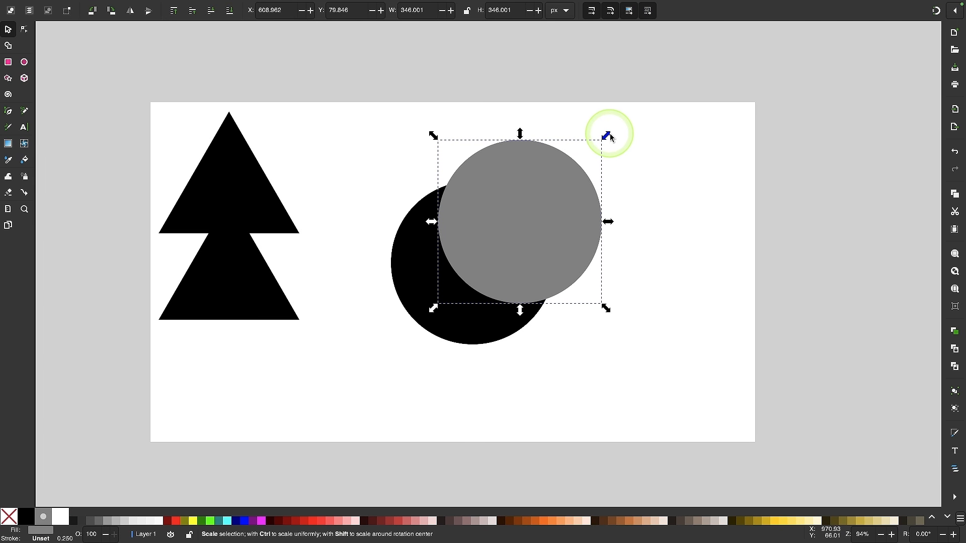
{"action": "left_click_drag", "start_coordinate": [607, 135], "coordinate": [577, 148]}
{"action": "scroll", "coordinate": [472, 267], "scroll_direction": "up", "scroll_amount": 2}
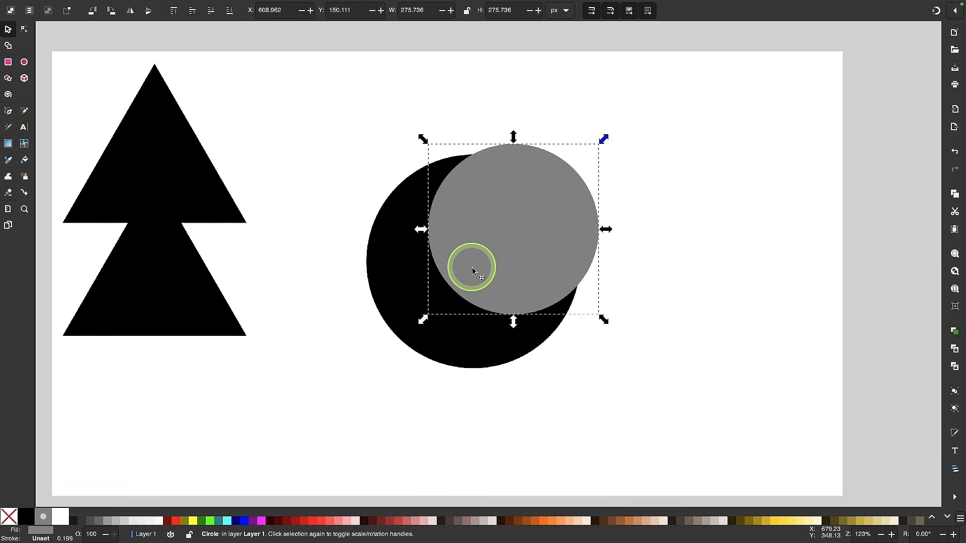
Step: Select both circles and cut the gray one out of the black one with the Difference operation
{"action": "scroll", "coordinate": [472, 267], "scroll_direction": "right", "scroll_amount": 1}
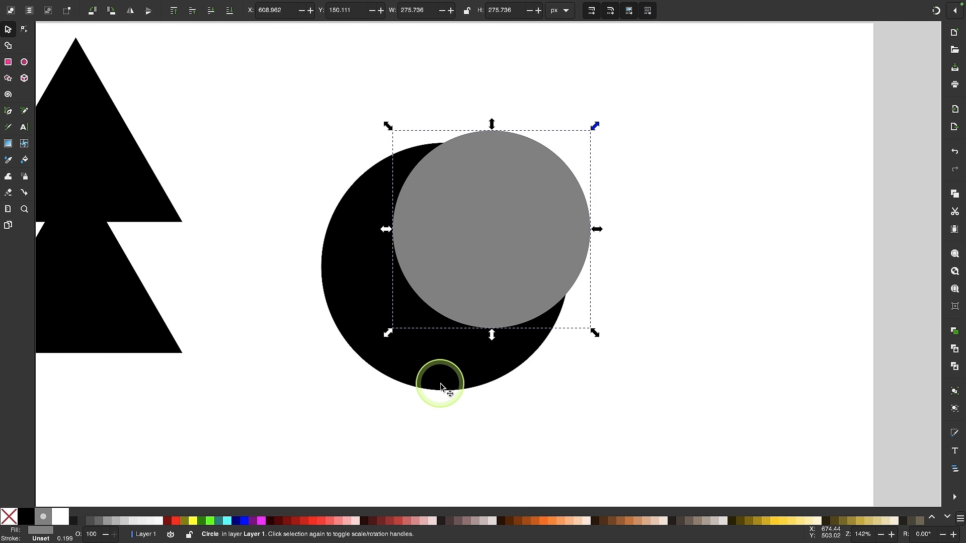
{"action": "left_click_drag", "start_coordinate": [660, 417], "coordinate": [258, 84]}
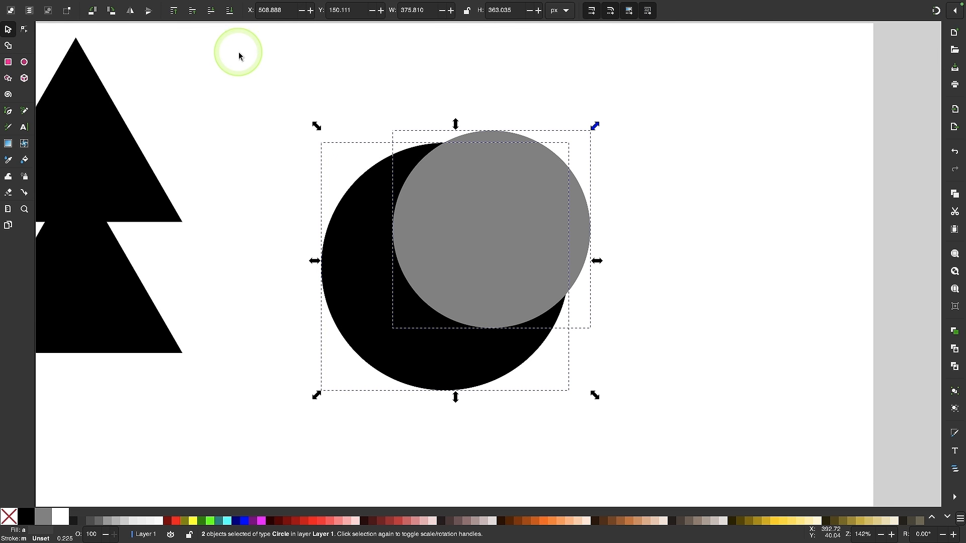
{"action": "left_click", "coordinate": [200, 6]}
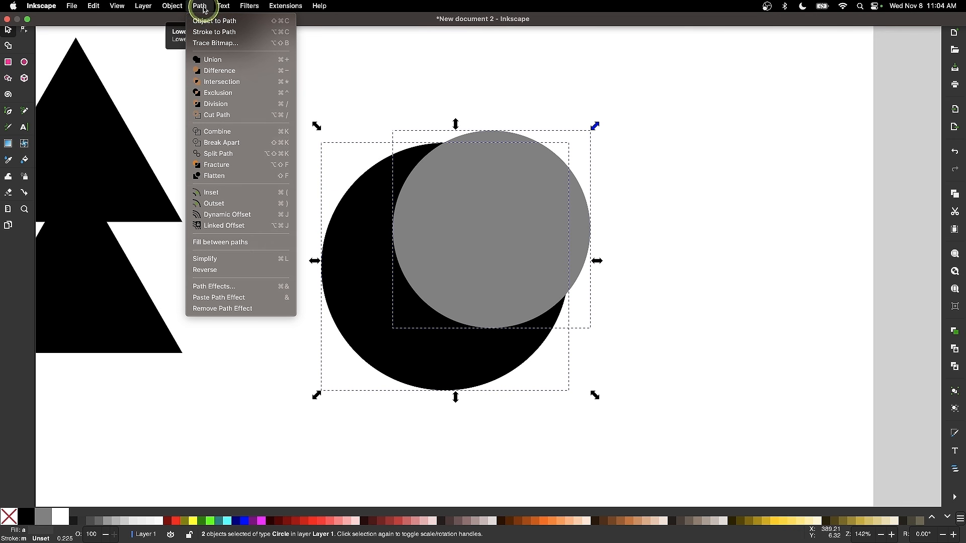
{"action": "left_click", "coordinate": [232, 75]}
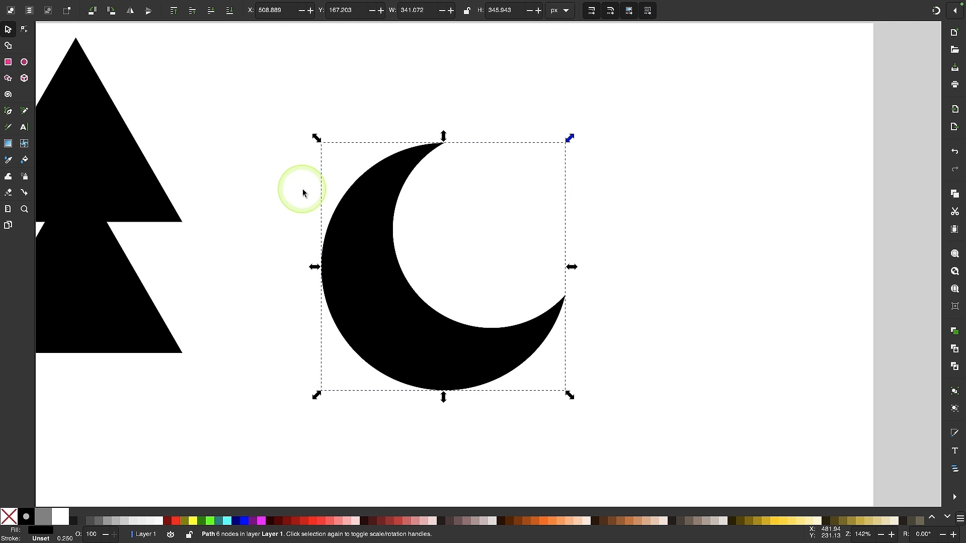
Step: Examine the crescent's nodes along its inner and outer curves with the Node tool
{"action": "left_click", "coordinate": [24, 30]}
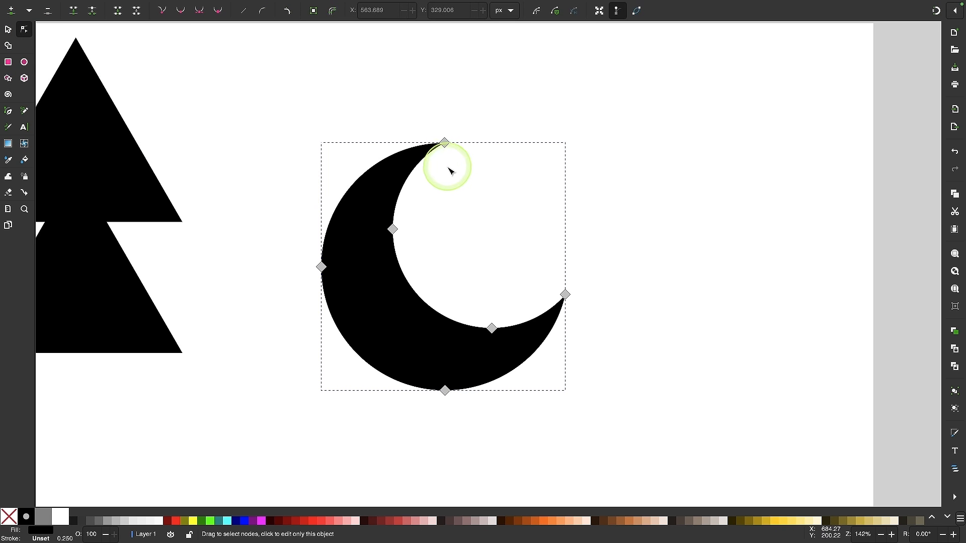
{"action": "scroll", "coordinate": [479, 242], "scroll_direction": "up", "scroll_amount": 1}
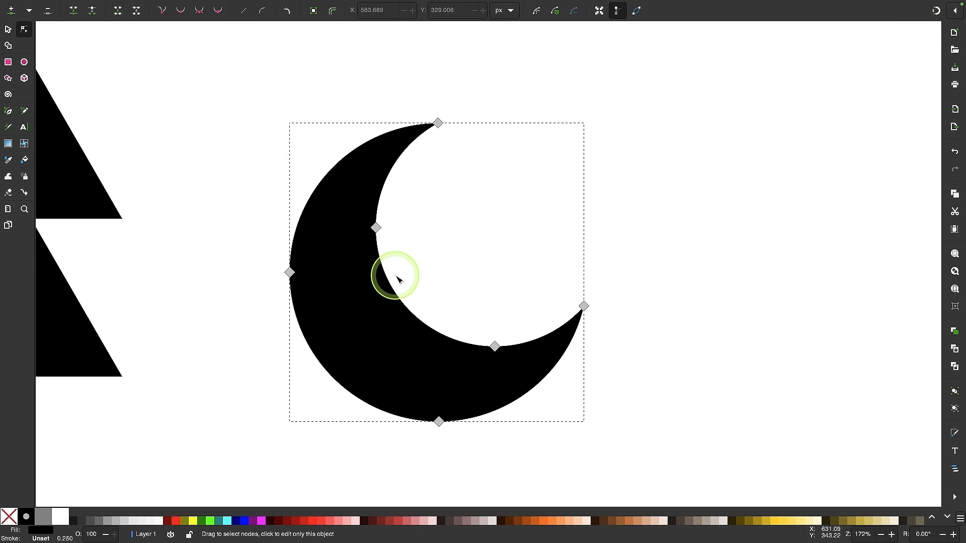
{"action": "scroll", "coordinate": [398, 278], "scroll_direction": "down", "scroll_amount": 1}
{"action": "scroll", "coordinate": [395, 274], "scroll_direction": "down", "scroll_amount": 2}
{"action": "scroll", "coordinate": [398, 268], "scroll_direction": "up", "scroll_amount": 1}
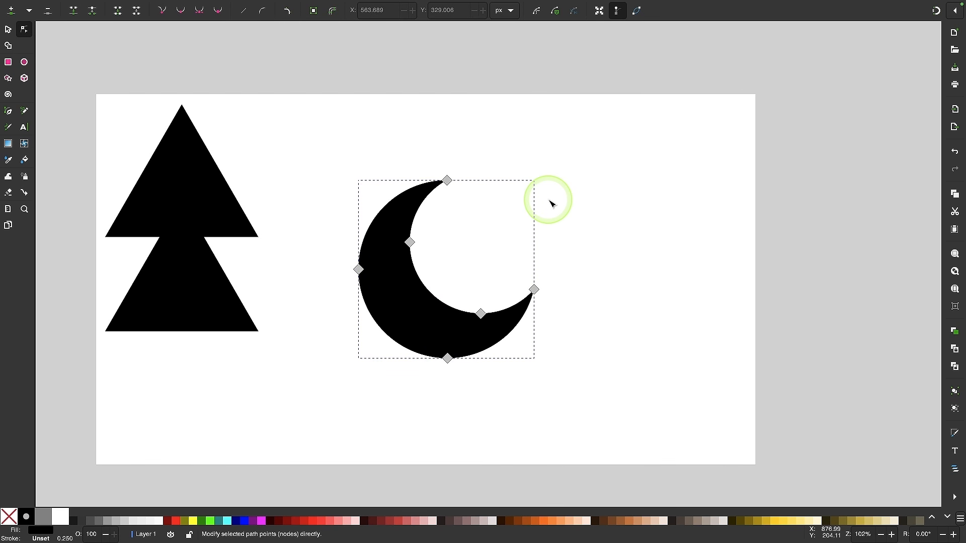
Step: Scale the crescent down to about 176 by 179 px and move it over the page's upper-left corner
{"action": "left_click", "coordinate": [9, 33]}
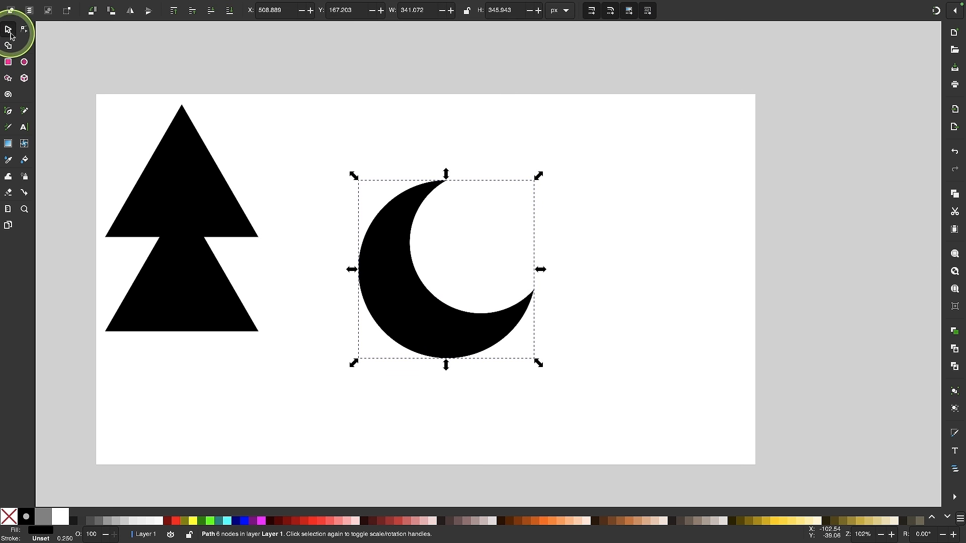
{"action": "left_click_drag", "start_coordinate": [538, 178], "coordinate": [450, 237]}
{"action": "left_click_drag", "start_coordinate": [420, 355], "coordinate": [125, 137]}
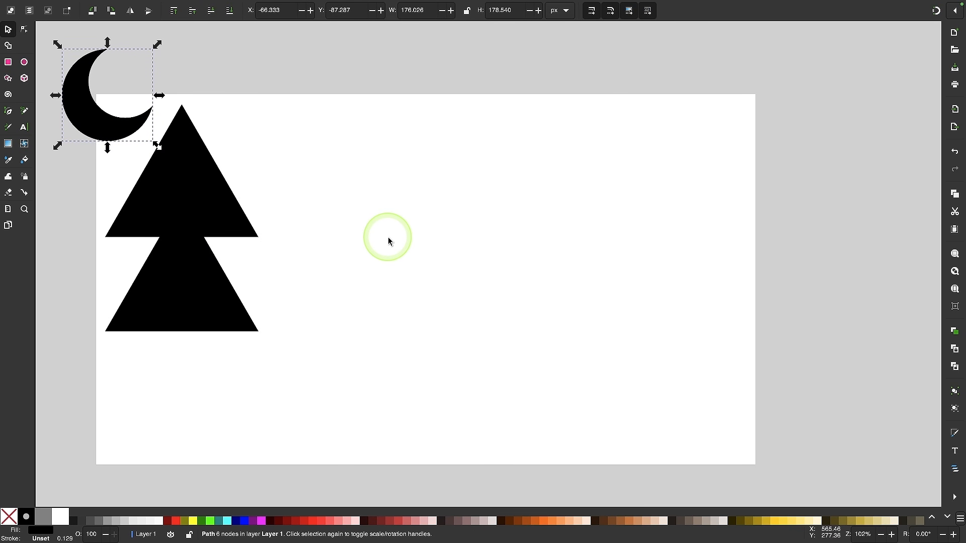
Step: Move the tree shape to the middle of the page, at about X 513, Y 56 px, and clear the selection
{"action": "left_click_drag", "start_coordinate": [183, 213], "coordinate": [435, 232]}
{"action": "scroll", "coordinate": [455, 390], "scroll_direction": "up", "scroll_amount": 2}
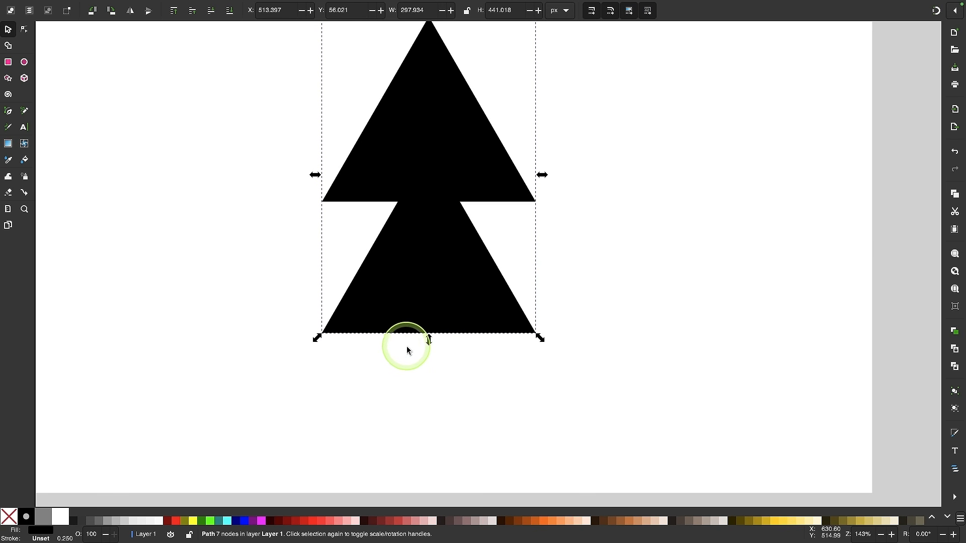
{"action": "left_click", "coordinate": [469, 405]}
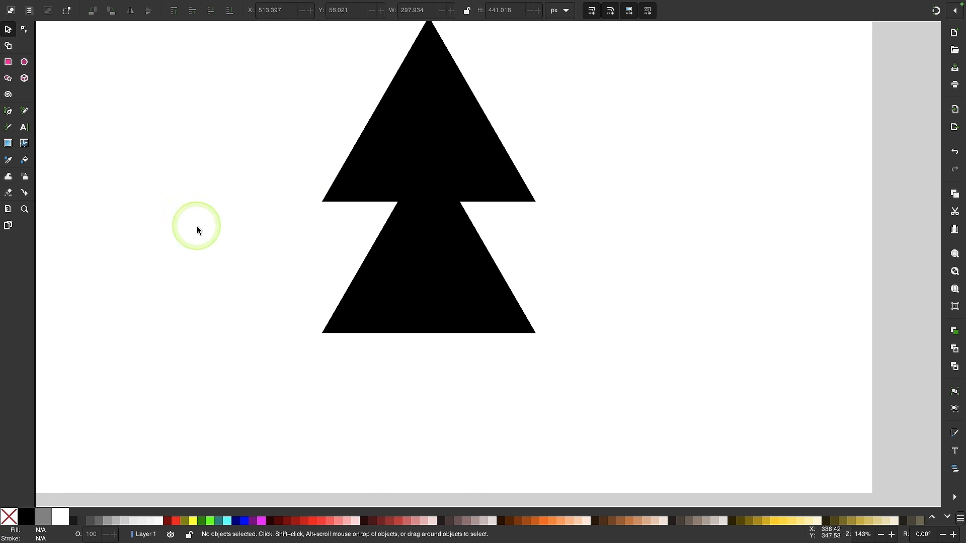
Step: Draw a trunk rectangle about 67 by 149 px overlapping the tree's base and fill it black
{"action": "left_click", "coordinate": [13, 64]}
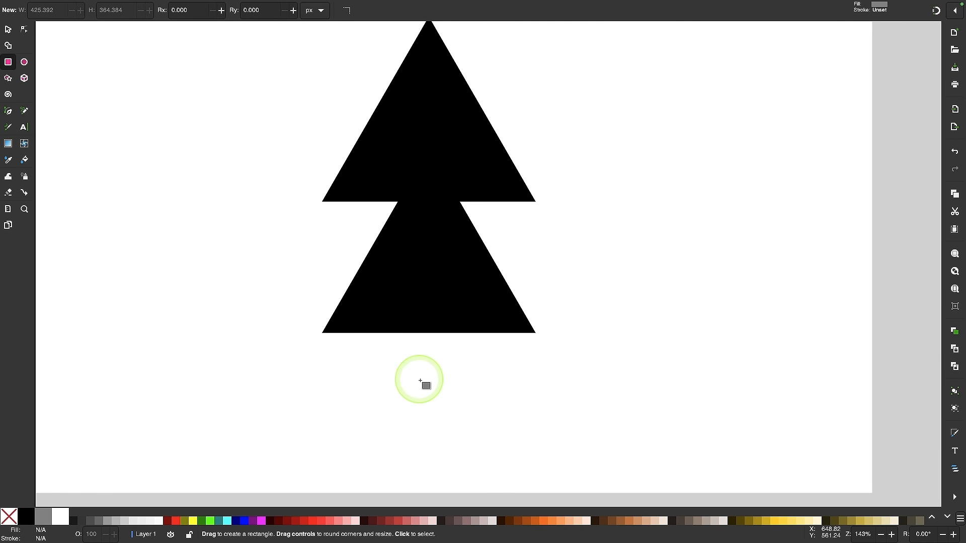
{"action": "left_click_drag", "start_coordinate": [394, 302], "coordinate": [442, 409]}
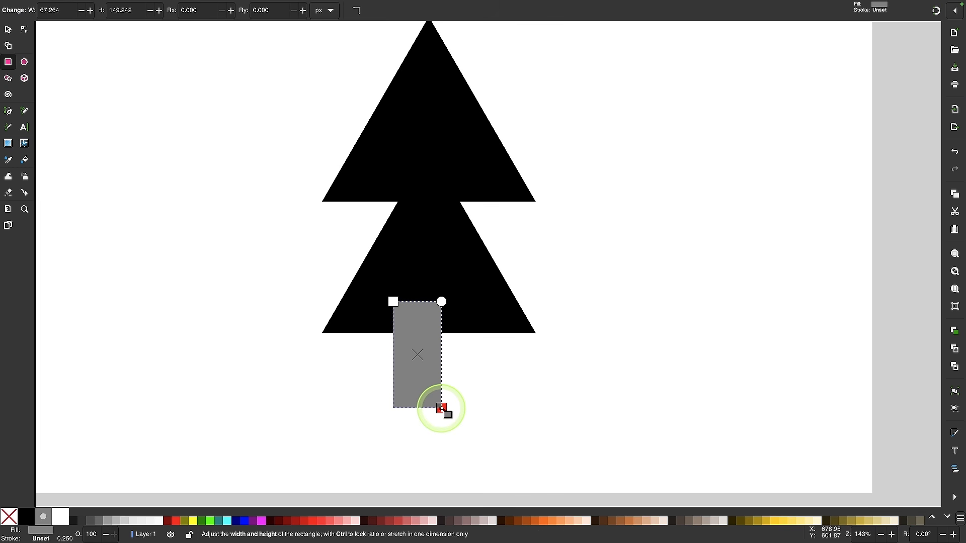
{"action": "left_click", "coordinate": [25, 516]}
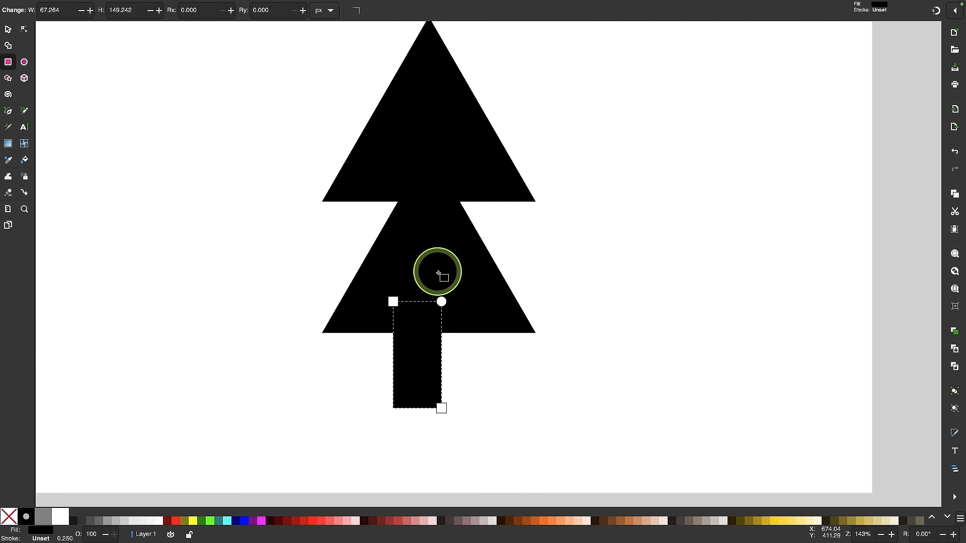
Step: Move the trunk rectangle about 15 px right and 14 px up so it sits centrally under the tree
{"action": "scroll", "coordinate": [438, 274], "scroll_direction": "up", "scroll_amount": 2}
{"action": "scroll", "coordinate": [438, 274], "scroll_direction": "right", "scroll_amount": 2}
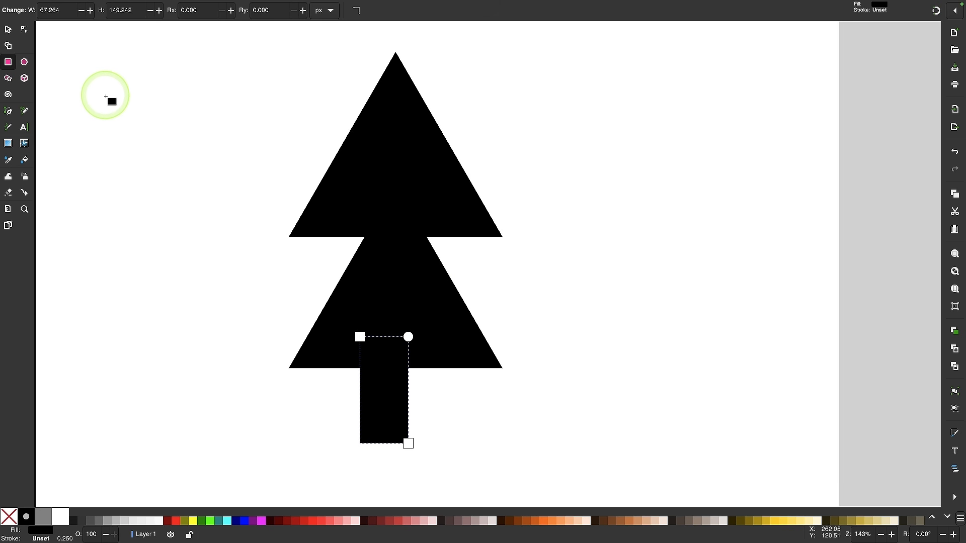
{"action": "left_click", "coordinate": [8, 30]}
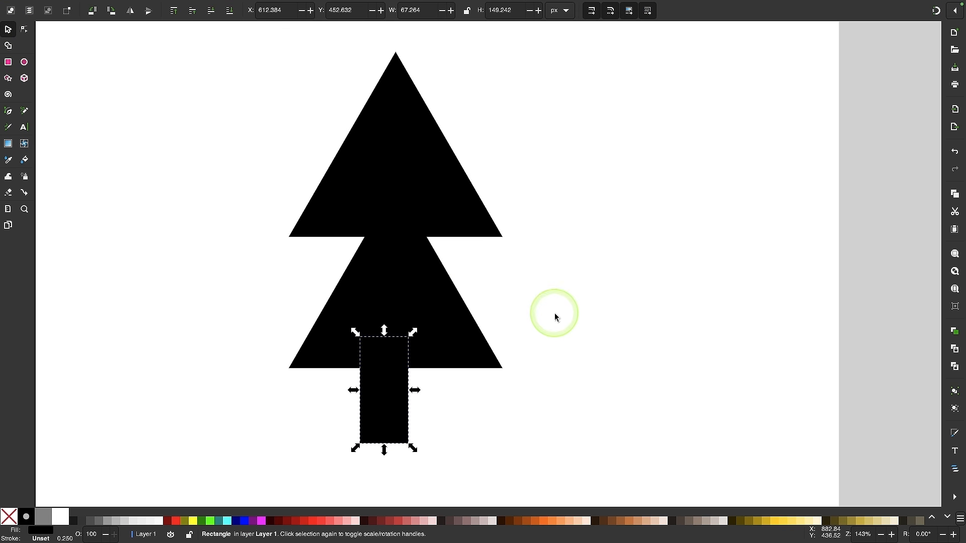
{"action": "left_click_drag", "start_coordinate": [397, 372], "coordinate": [408, 370]}
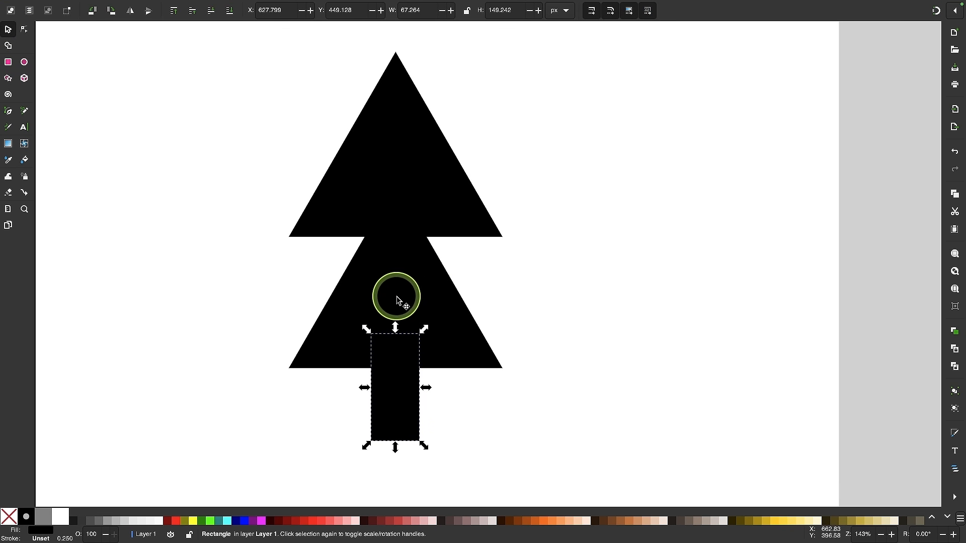
{"action": "scroll", "coordinate": [396, 392], "scroll_direction": "up", "scroll_amount": 3}
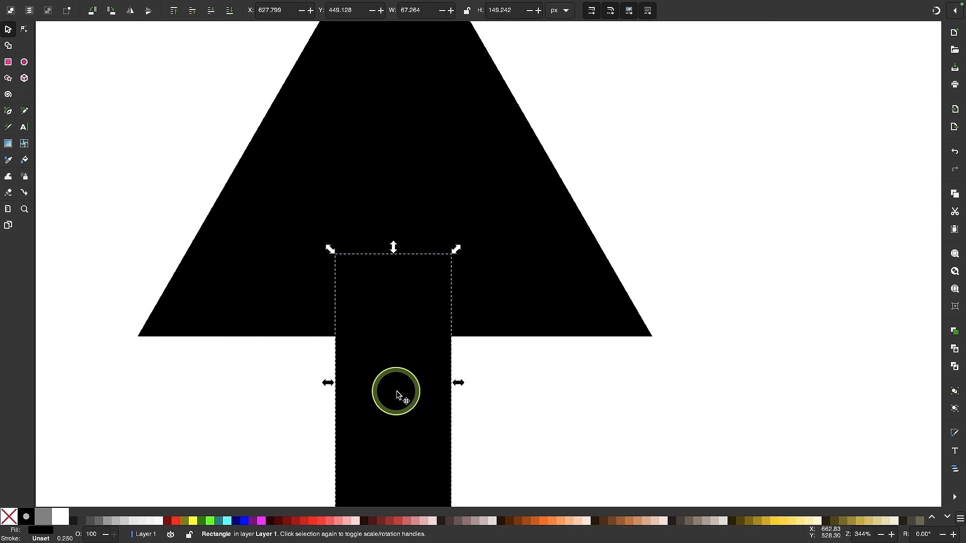
{"action": "mouse_move", "coordinate": [402, 371]}
{"action": "left_mouse_down"}
{"action": "mouse_move", "coordinate": [386, 352]}
{"action": "mouse_move", "coordinate": [403, 355]}
{"action": "left_mouse_up"}
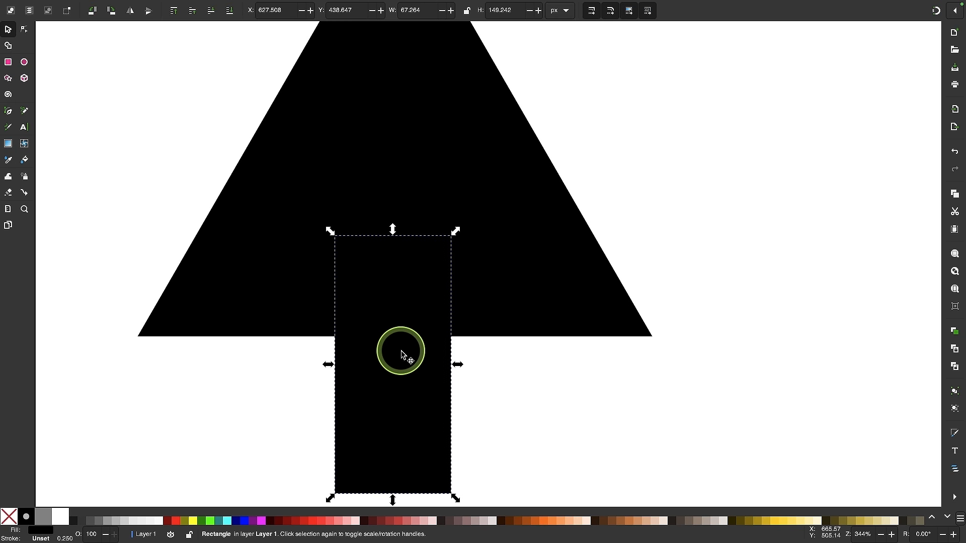
Step: Centre the trunk rectangle on the tree's vertical axis, aligning relative to the last selected object, the tree
{"action": "scroll", "coordinate": [403, 355], "scroll_direction": "down", "scroll_amount": 1}
{"action": "scroll", "coordinate": [402, 355], "scroll_direction": "down", "scroll_amount": 1}
{"action": "scroll", "coordinate": [403, 355], "scroll_direction": "down", "scroll_amount": 1}
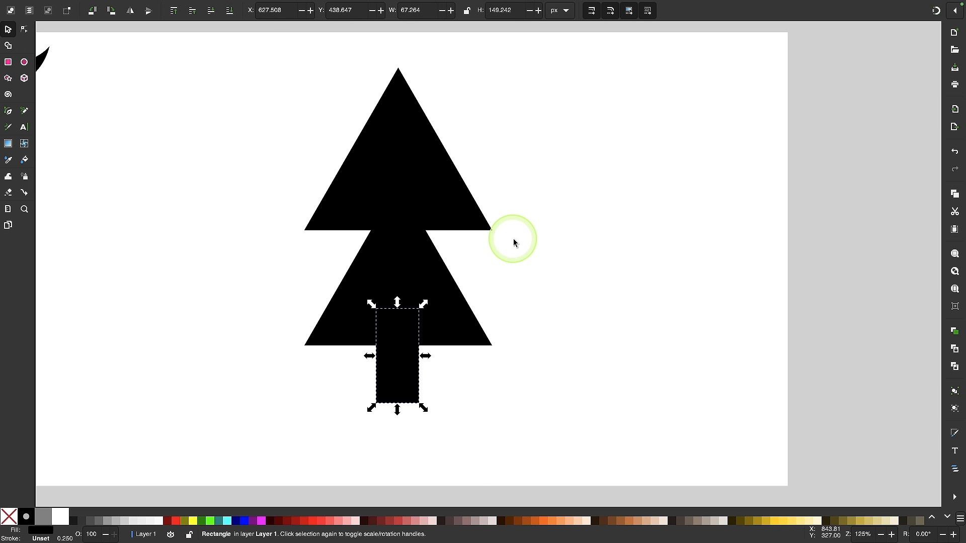
{"action": "left_click", "coordinate": [174, 7]}
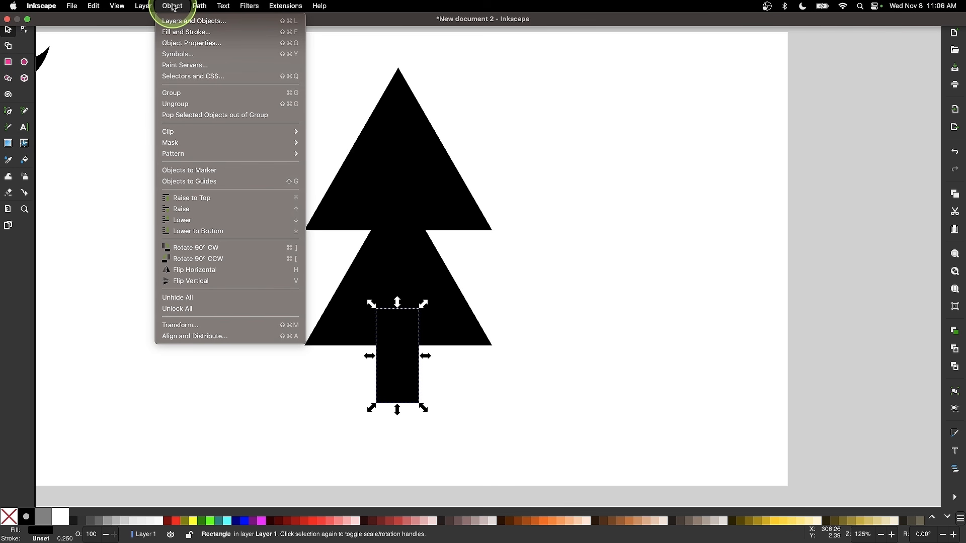
{"action": "left_click", "coordinate": [195, 337]}
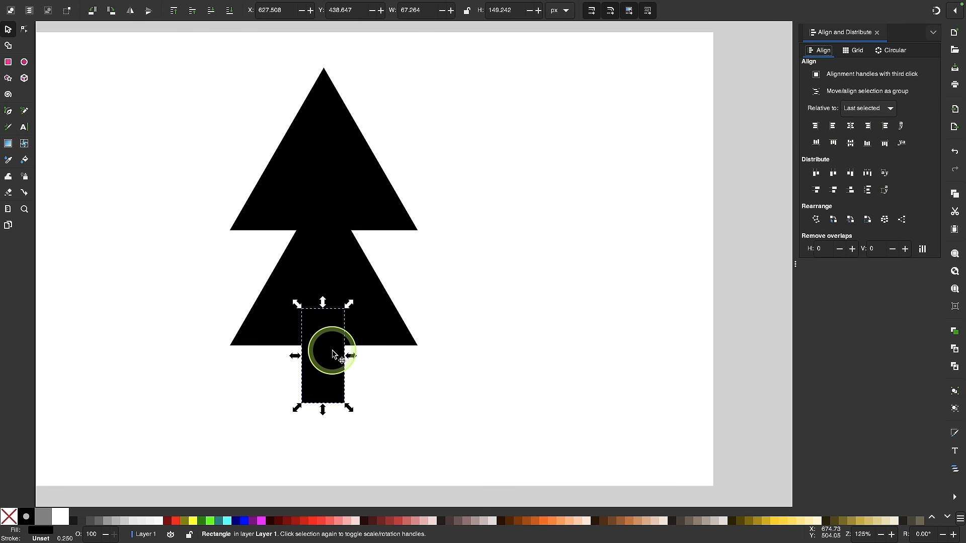
{"action": "left_click", "coordinate": [344, 175], "text": "shift"}
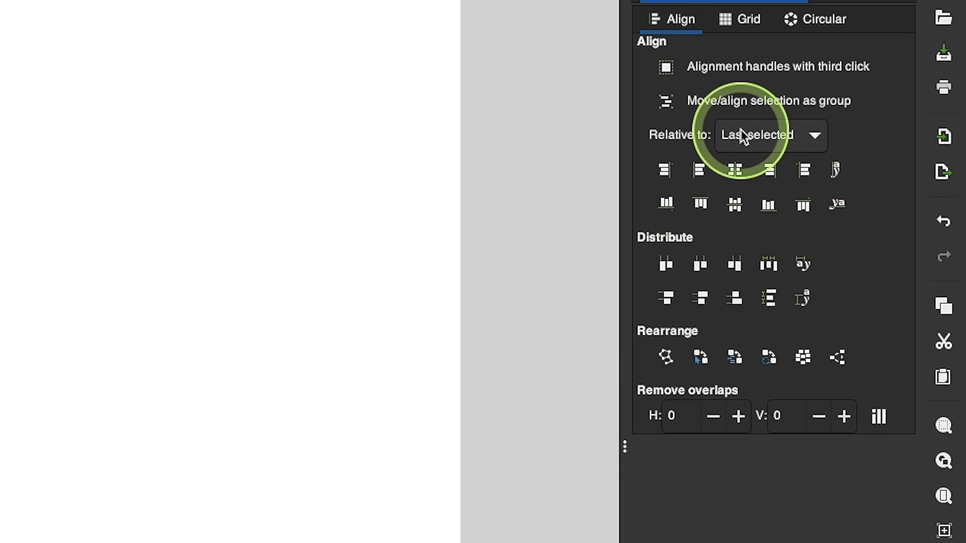
{"action": "left_click", "coordinate": [773, 142]}
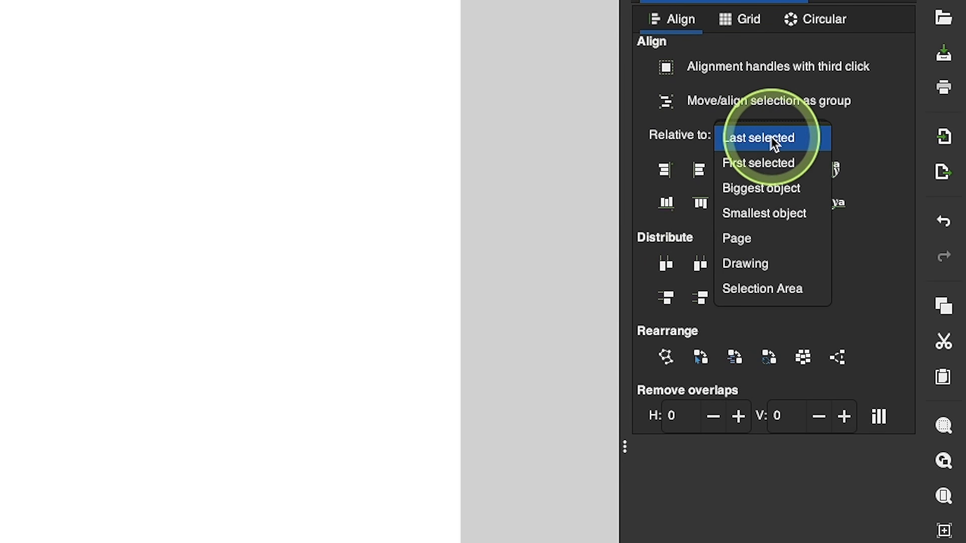
{"action": "left_click", "coordinate": [772, 141]}
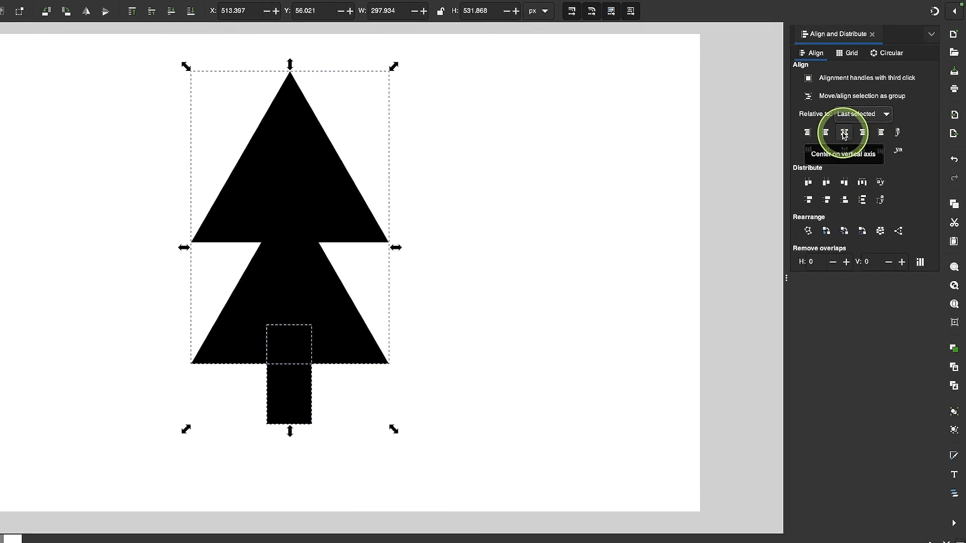
{"action": "left_click", "coordinate": [732, 253]}
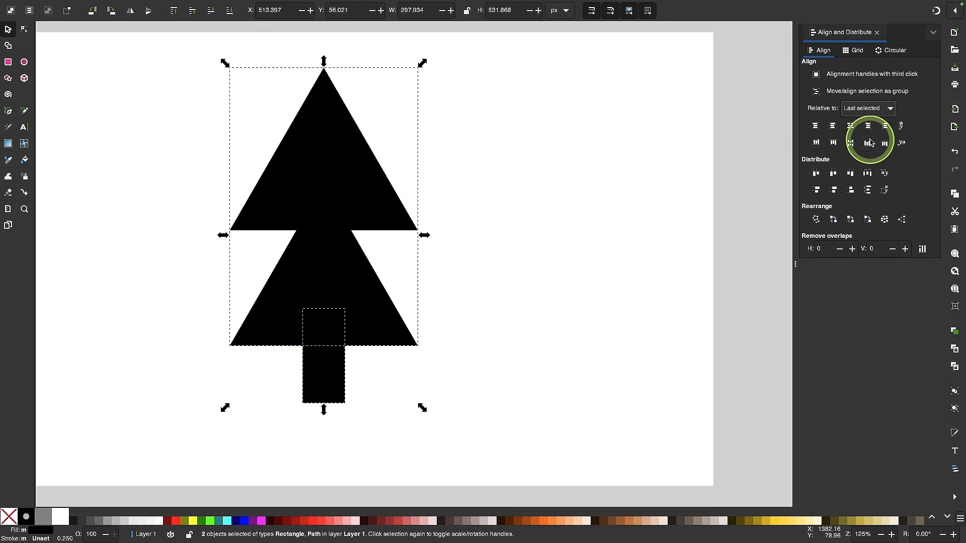
Step: Try aligning the trunk with the tree's left edge and with its right edge
{"action": "left_click", "coordinate": [833, 129]}
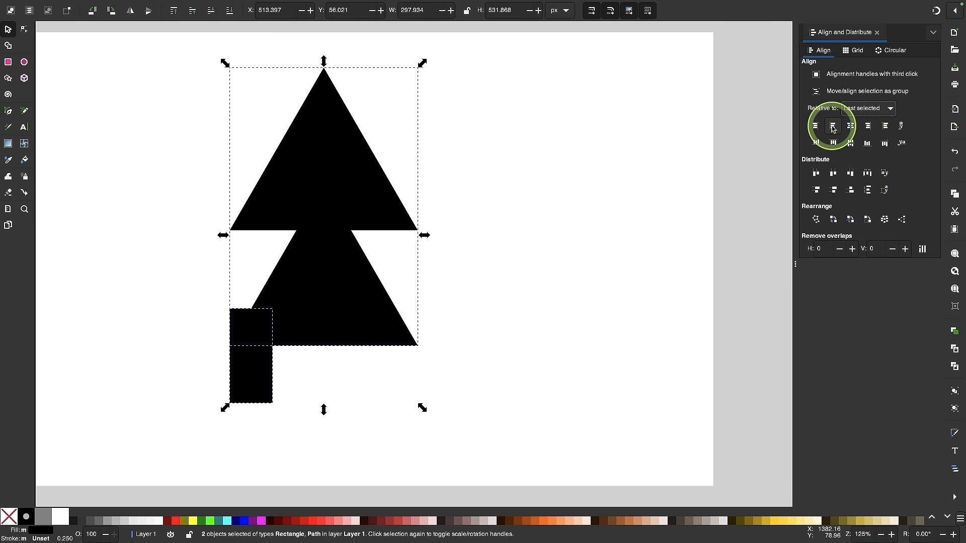
{"action": "left_click", "coordinate": [869, 128]}
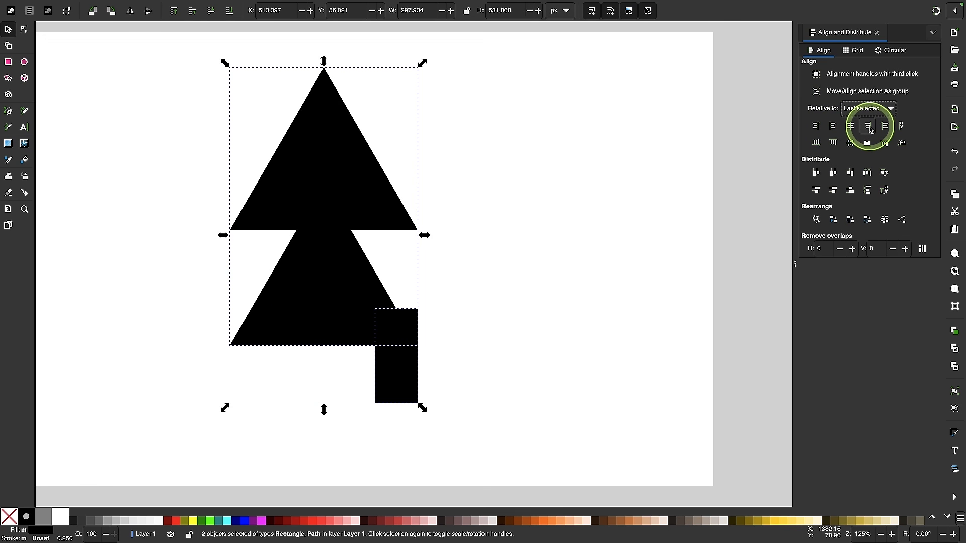
Step: Align the trunk's top with the tree's bottom edge, centred on the vertical axis, and merge both shapes with Union
{"action": "left_click", "coordinate": [886, 144]}
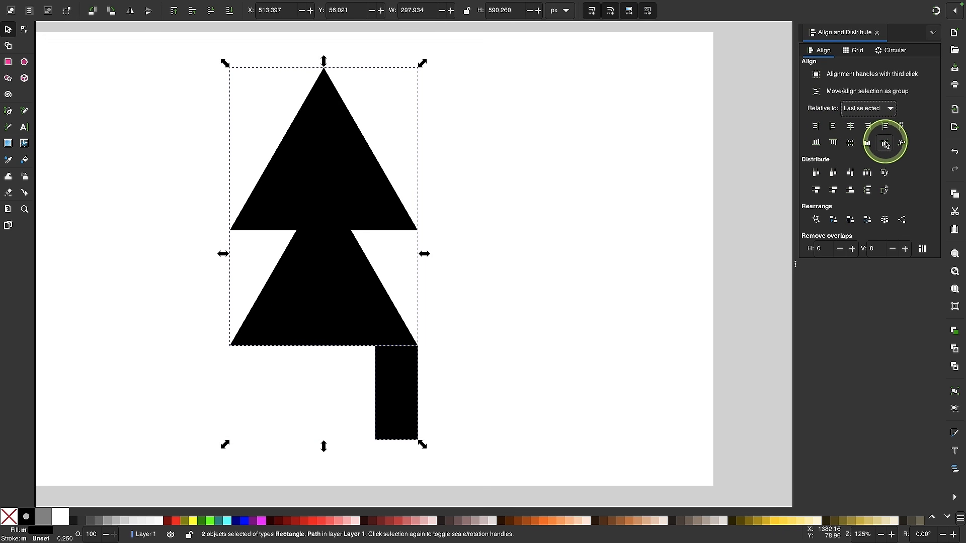
{"action": "left_click", "coordinate": [851, 126]}
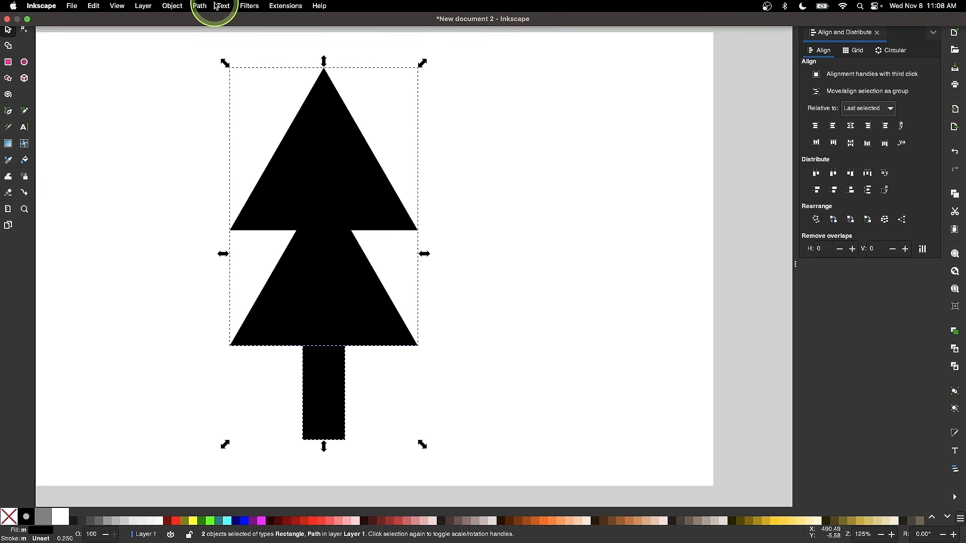
{"action": "left_click", "coordinate": [200, 6]}
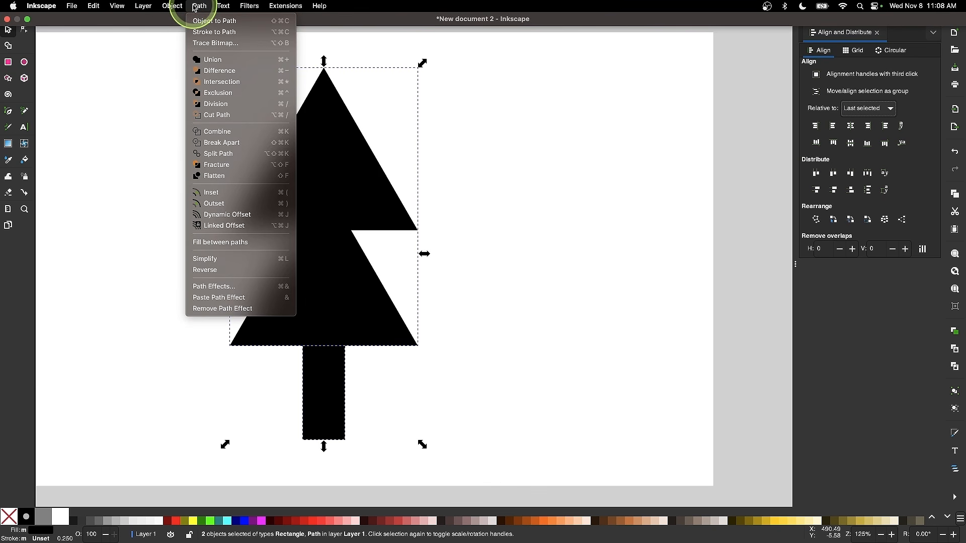
{"action": "left_click", "coordinate": [212, 59]}
Step: Scale the merged tree proportionally about its centre to about 200 by 396 px and move it to about X 137, Y 110 px
{"action": "scroll", "coordinate": [350, 244], "scroll_direction": "down", "scroll_amount": 4}
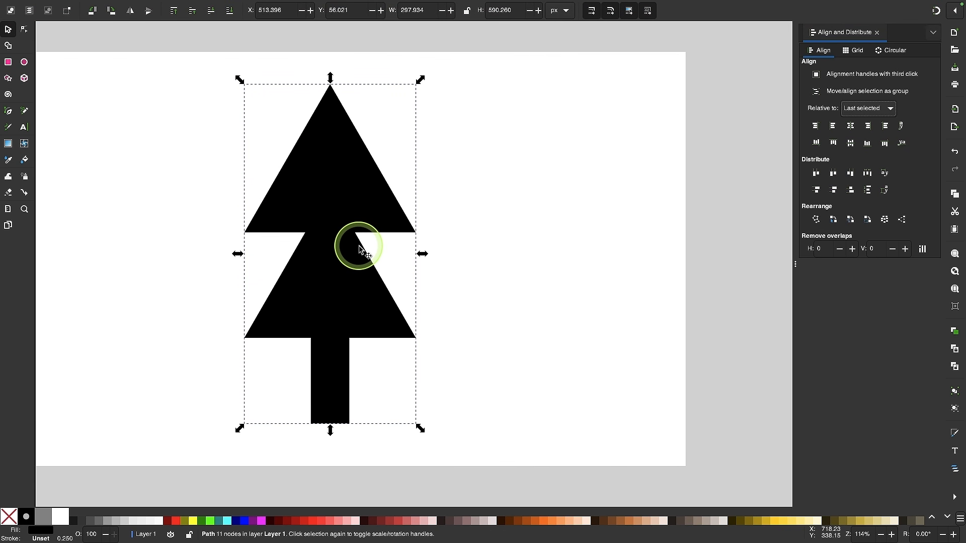
{"action": "scroll", "coordinate": [359, 246], "scroll_direction": "down", "scroll_amount": 1}
{"action": "scroll", "coordinate": [359, 246], "scroll_direction": "left", "scroll_amount": 2}
{"action": "scroll", "coordinate": [359, 246], "scroll_direction": "up", "scroll_amount": 1}
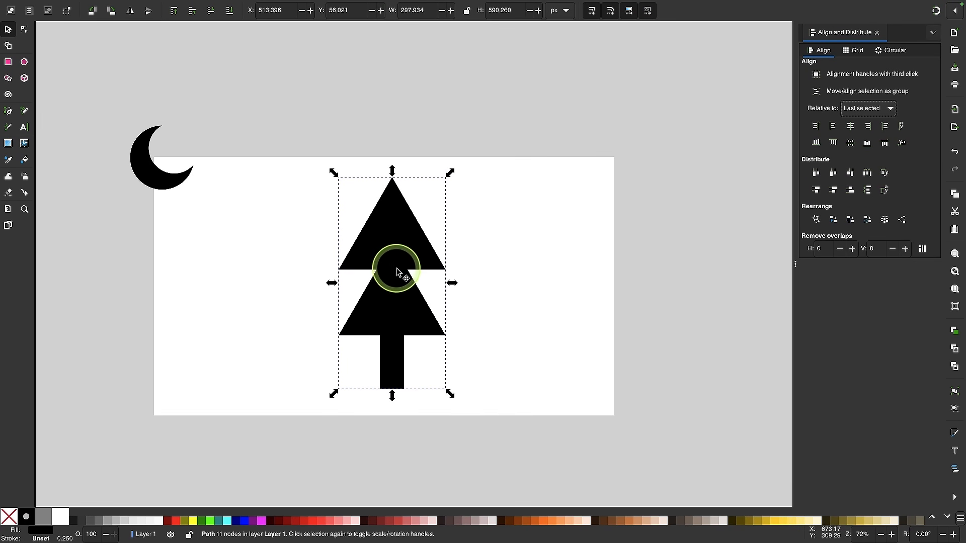
{"action": "mouse_move", "coordinate": [450, 283]}
{"action": "left_mouse_down"}
{"action": "mouse_move", "coordinate": [419, 288]}
{"action": "mouse_move", "coordinate": [453, 290]}
{"action": "mouse_move", "coordinate": [427, 284]}
{"action": "mouse_move", "coordinate": [438, 290]}
{"action": "left_mouse_up"}
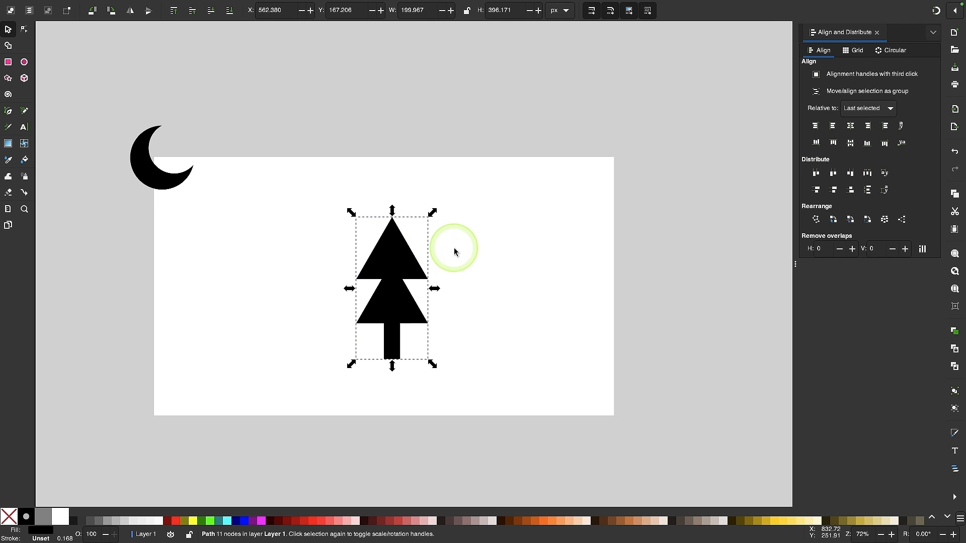
{"action": "left_click_drag", "start_coordinate": [399, 276], "coordinate": [250, 260]}
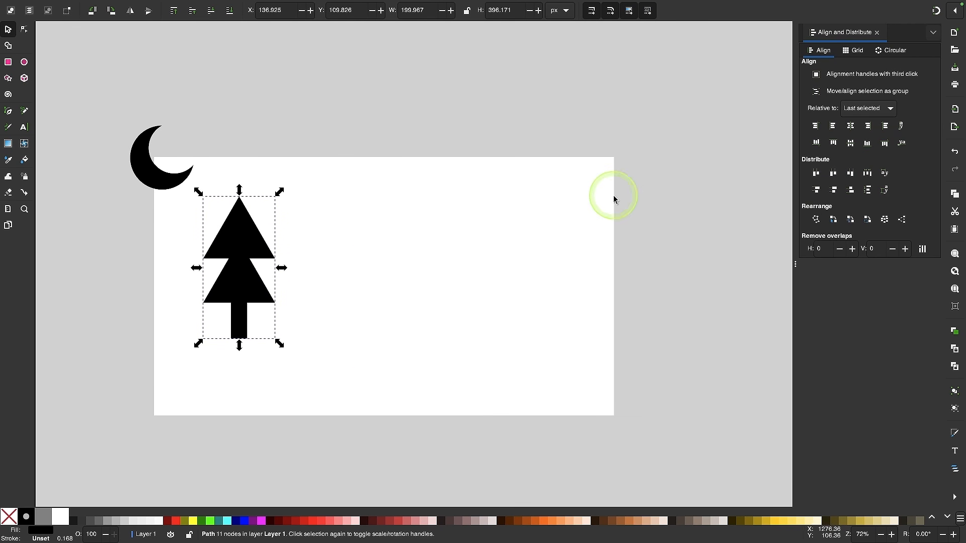
Step: Centre the tree on the page both horizontally and vertically, with alignment relative to Page
{"action": "left_click", "coordinate": [876, 113]}
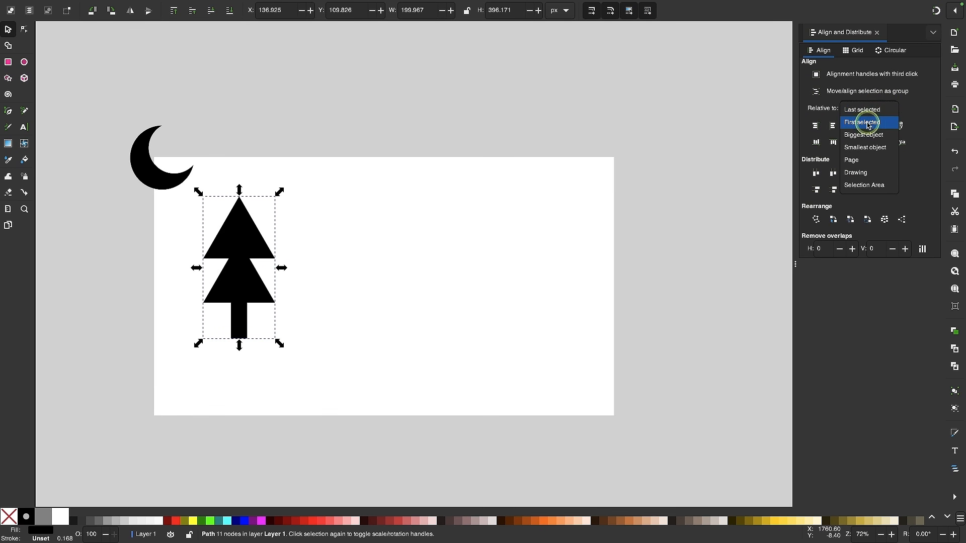
{"action": "left_click", "coordinate": [854, 161]}
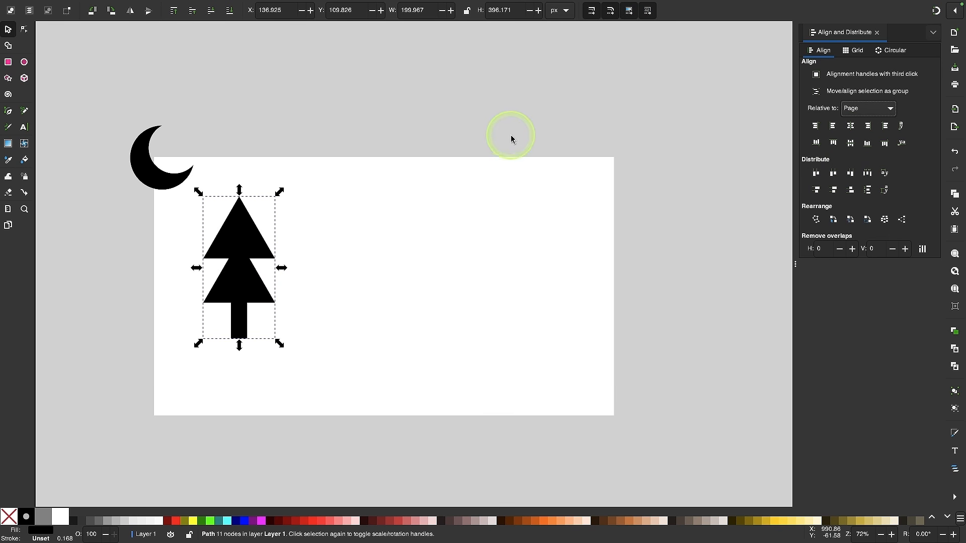
{"action": "left_click", "coordinate": [850, 127]}
{"action": "left_click", "coordinate": [850, 143]}
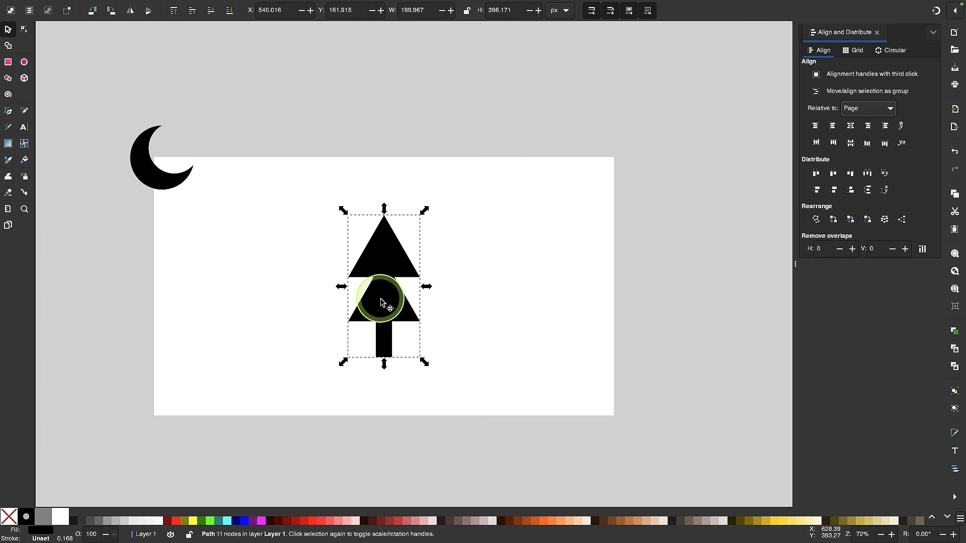
Step: Move the crescent to about X 724, Y 36 px, beside the treetop, and clear the selection
{"action": "left_click", "coordinate": [161, 171]}
{"action": "left_click_drag", "start_coordinate": [164, 175], "coordinate": [448, 220]}
{"action": "left_click", "coordinate": [521, 333]}
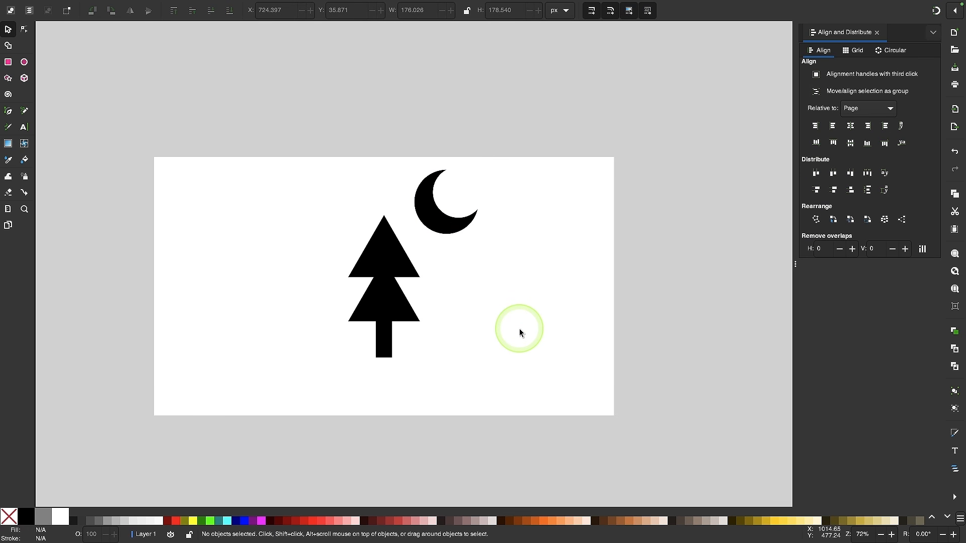
Step: Fill the tree with the palette's dark green (008000)
{"action": "key", "text": "1"}
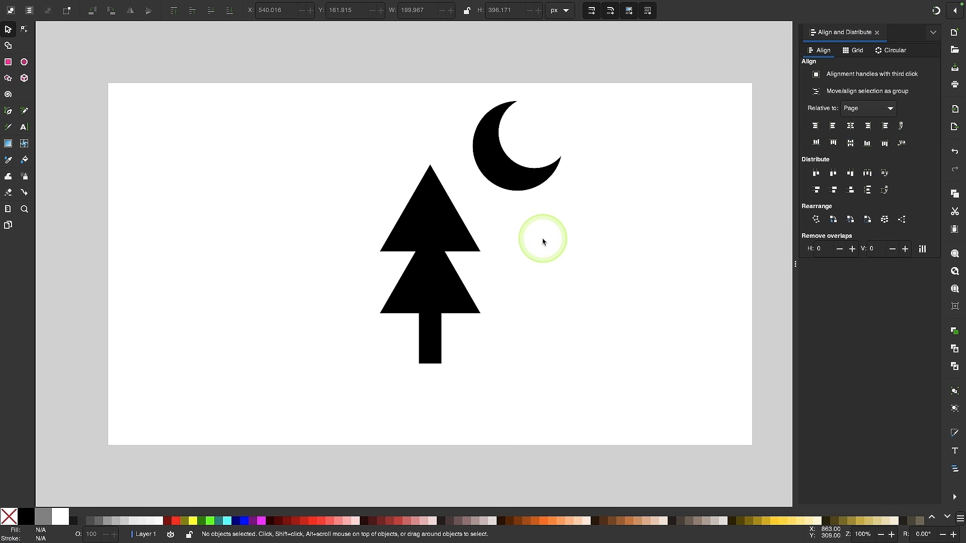
{"action": "left_click", "coordinate": [446, 233]}
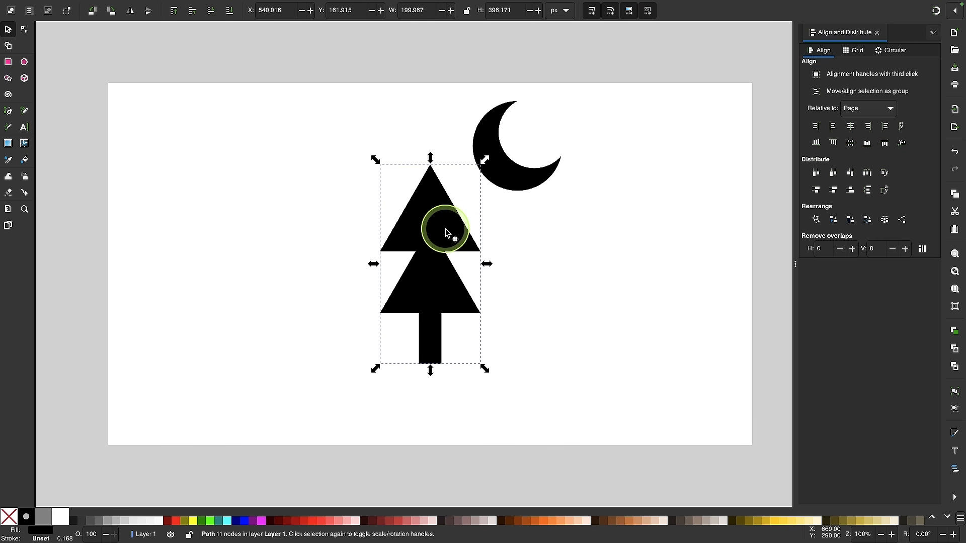
{"action": "left_click", "coordinate": [203, 521]}
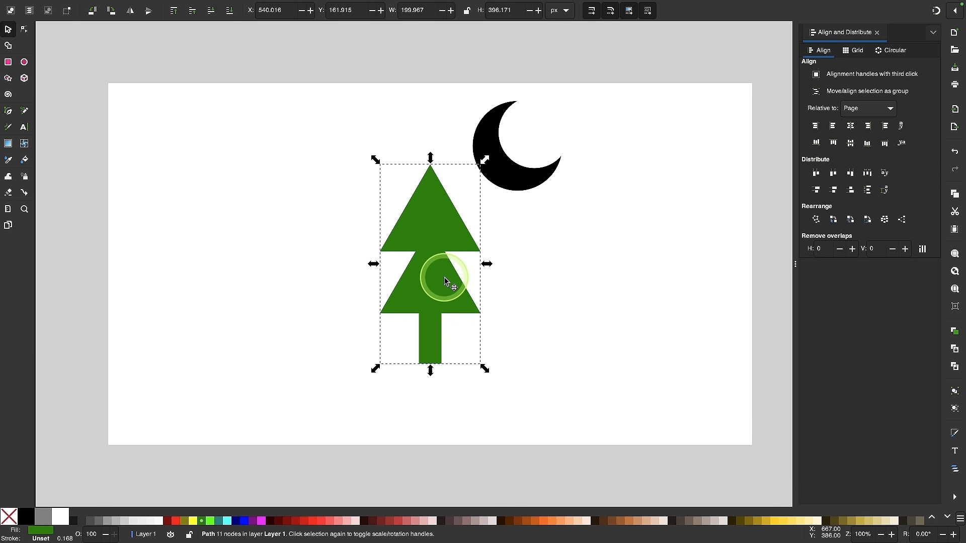
Step: Open Fill and Stroke for the tree and adjust its fill on the colour wheel to a brighter green, about 00c355
{"action": "left_click", "coordinate": [183, 9]}
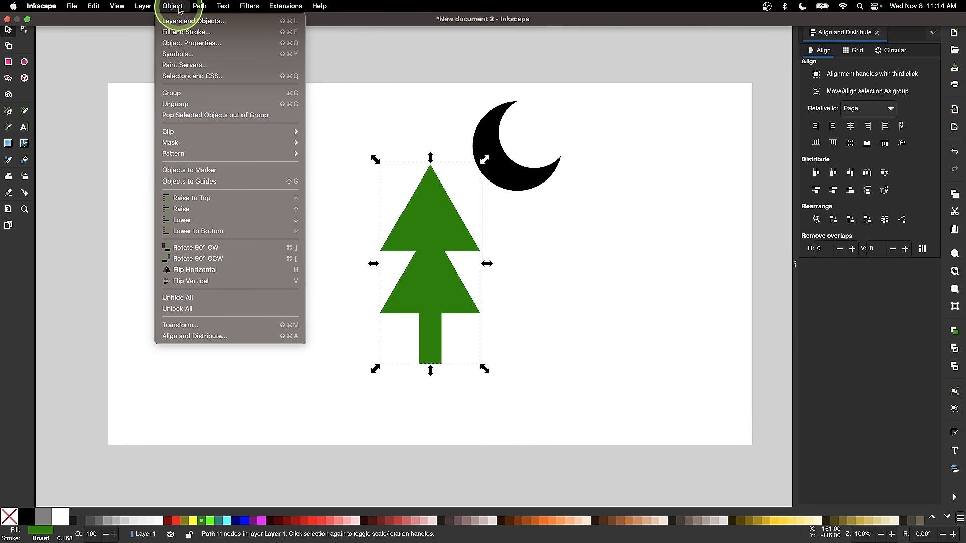
{"action": "left_click", "coordinate": [183, 32]}
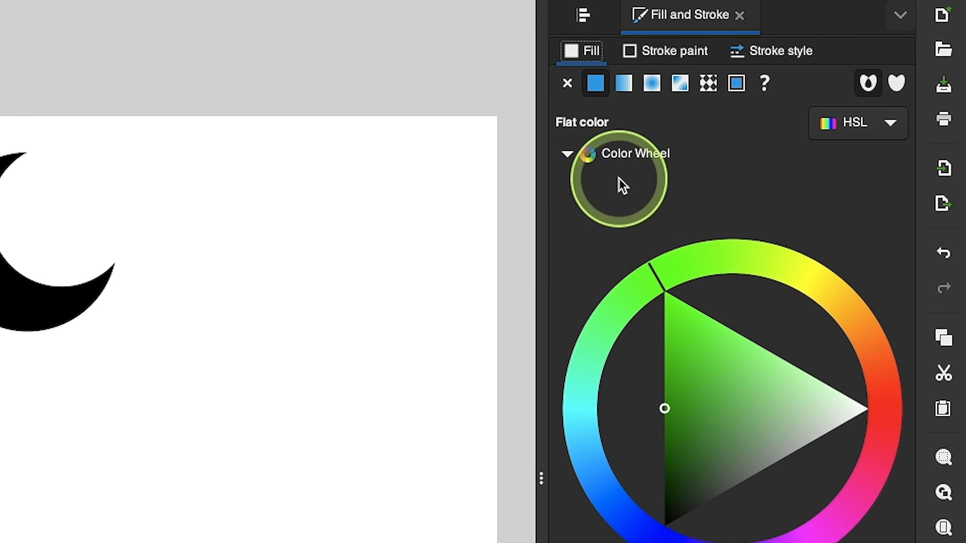
{"action": "left_click", "coordinate": [567, 154]}
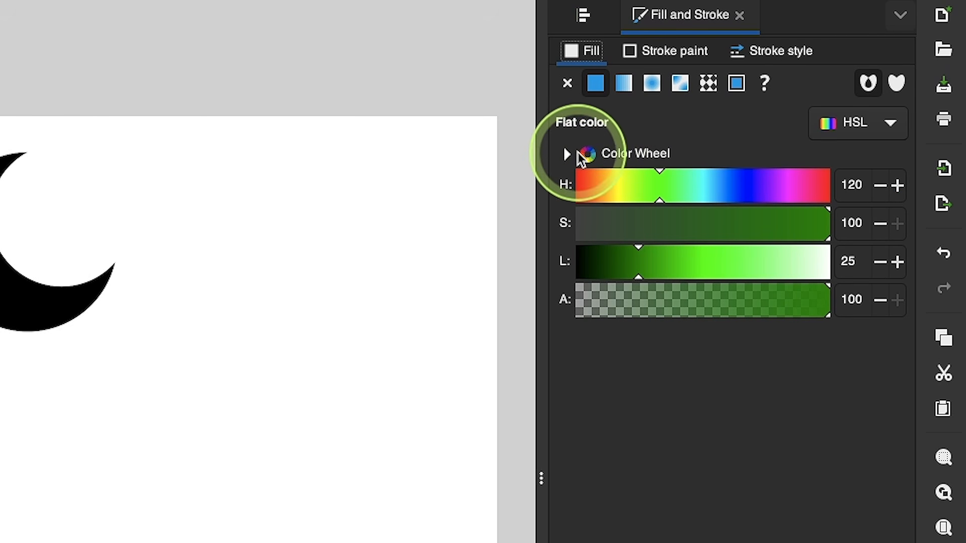
{"action": "left_click", "coordinate": [567, 154]}
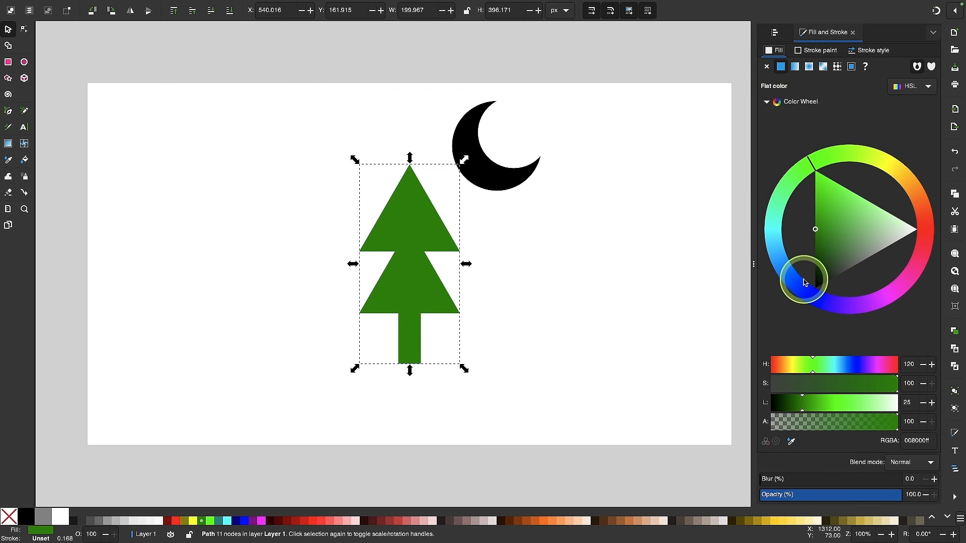
{"action": "left_click_drag", "start_coordinate": [640, 512], "coordinate": [596, 277]}
{"action": "mouse_move", "coordinate": [781, 164]}
{"action": "left_mouse_down"}
{"action": "mouse_move", "coordinate": [782, 252]}
{"action": "mouse_move", "coordinate": [777, 181]}
{"action": "left_mouse_up"}
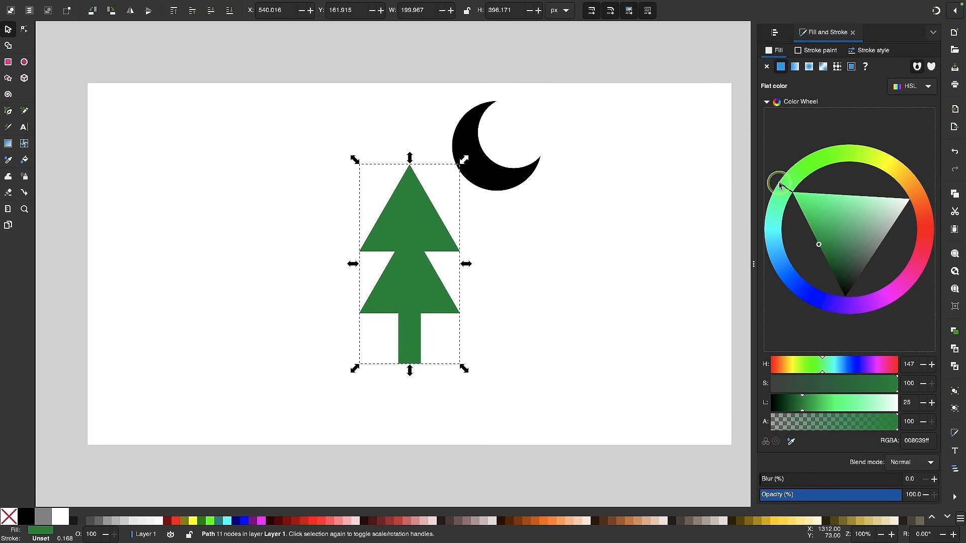
{"action": "left_click_drag", "start_coordinate": [817, 217], "coordinate": [802, 220]}
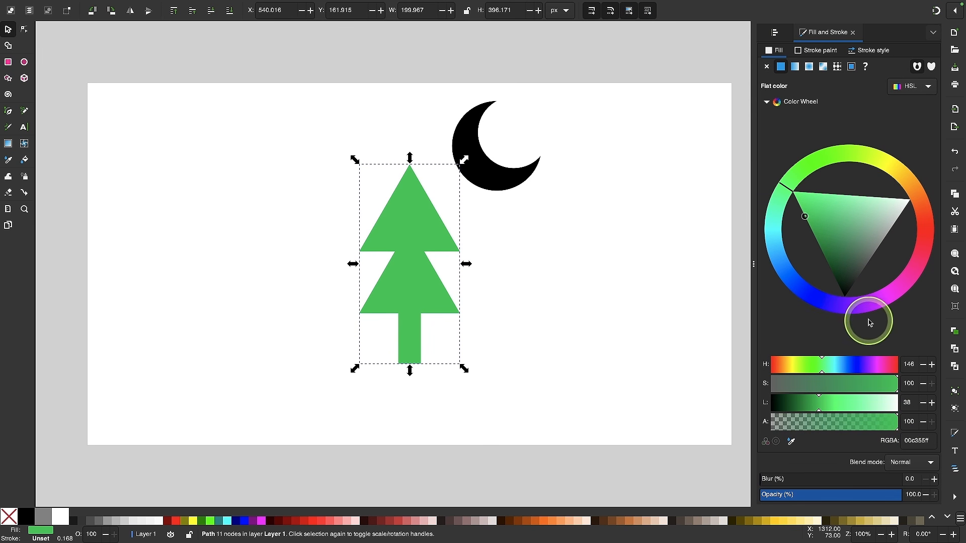
Step: Switch the fill's colour mode to RGB to view its sliders and return to HSL
{"action": "left_click", "coordinate": [928, 88]}
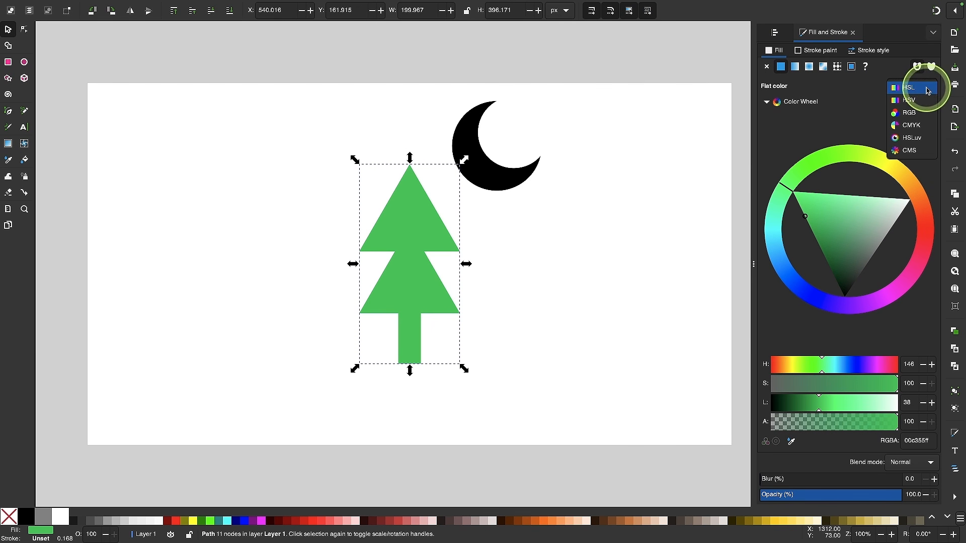
{"action": "left_click", "coordinate": [916, 114]}
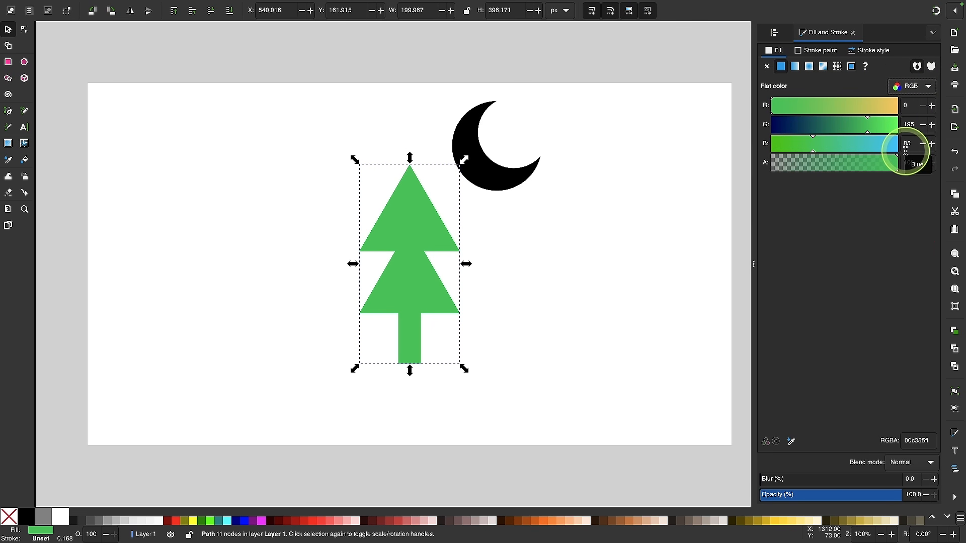
{"action": "left_click", "coordinate": [912, 86]}
{"action": "left_click", "coordinate": [907, 69]}
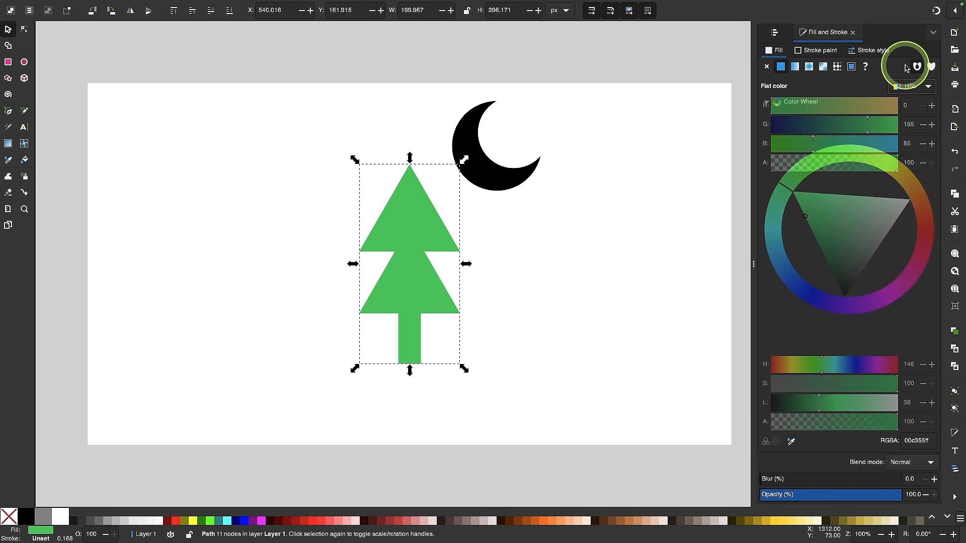
Step: Darken the tree's fill on the colour wheel to a deep green, about 004e22
{"action": "left_click_drag", "start_coordinate": [804, 206], "coordinate": [818, 288]}
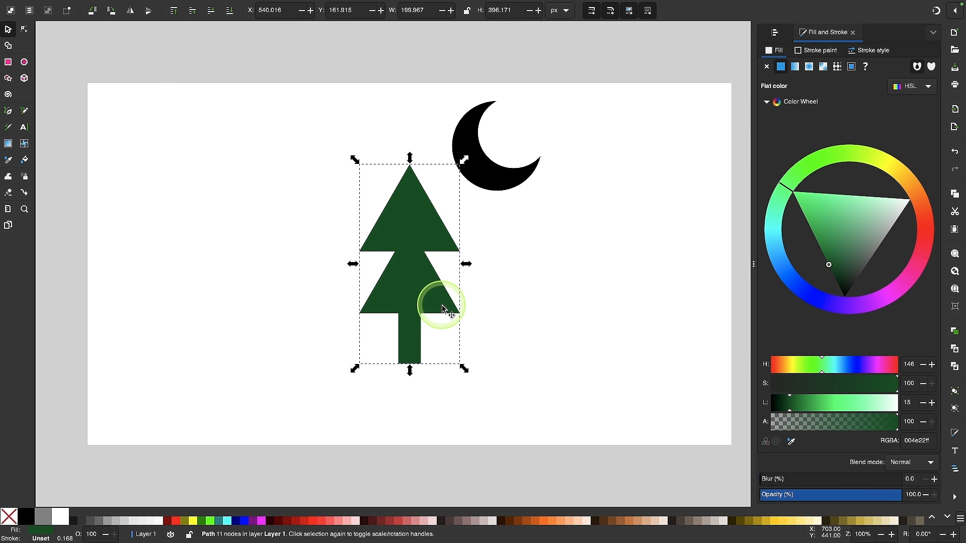
{"action": "scroll", "coordinate": [444, 309], "scroll_direction": "up", "scroll_amount": 3}
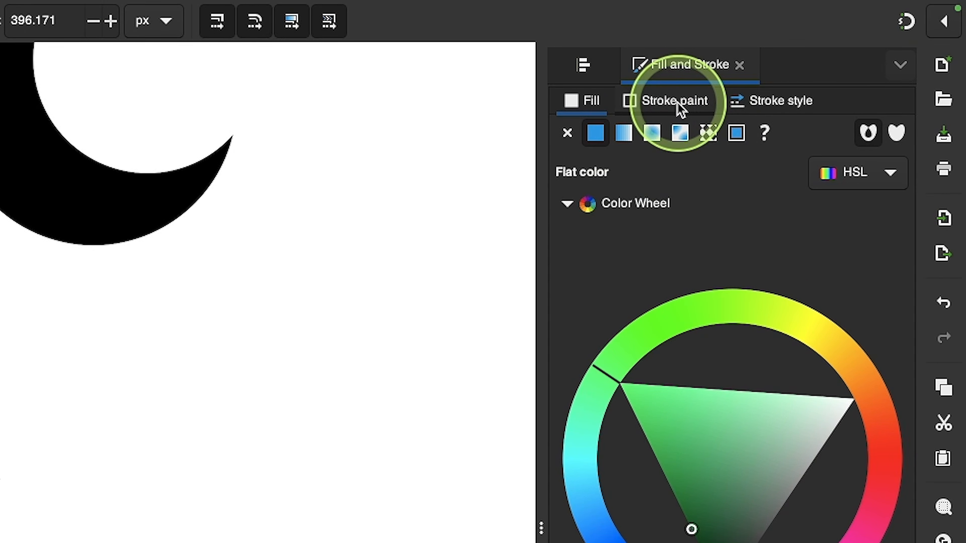
Step: Give the tree a flat black stroke and increase the stroke width to about 28.6 px
{"action": "left_click", "coordinate": [680, 102]}
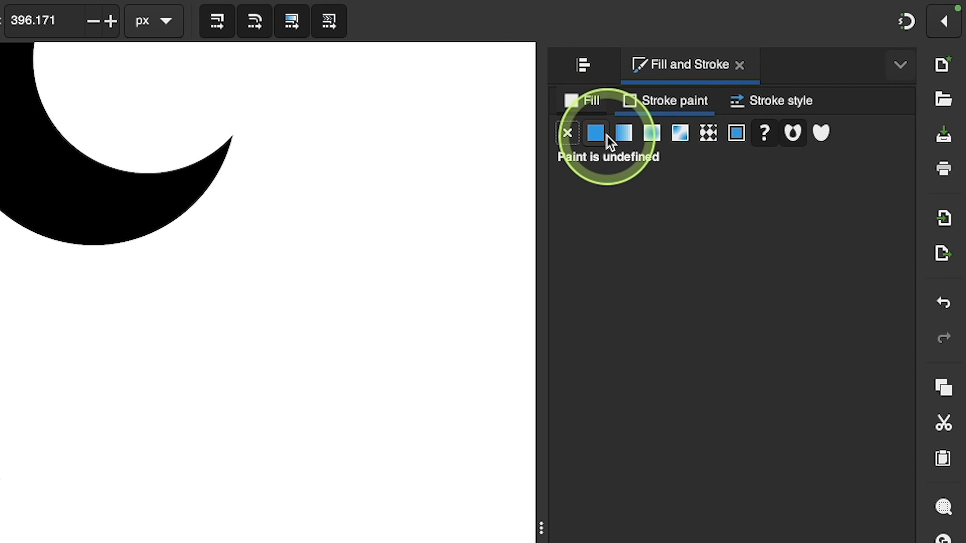
{"action": "left_click", "coordinate": [603, 135]}
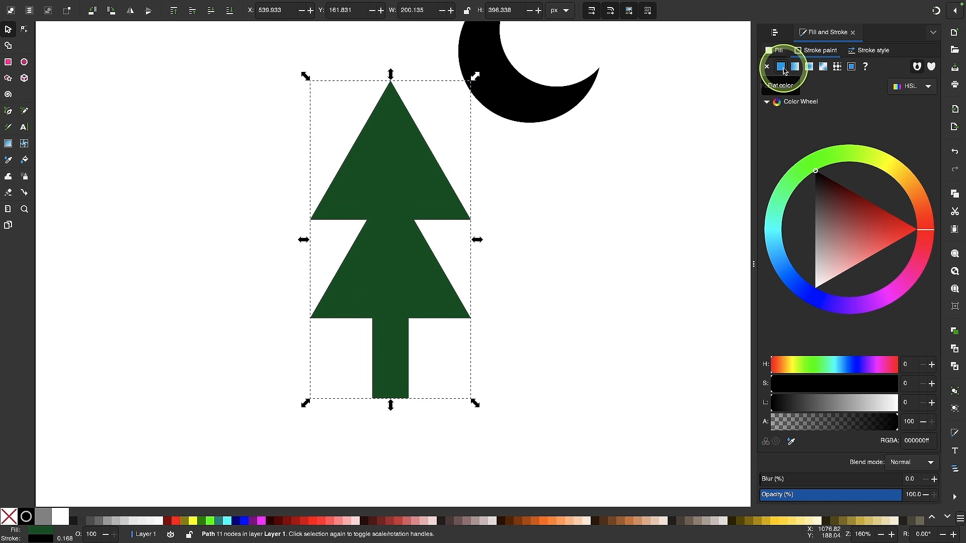
{"action": "left_click", "coordinate": [875, 51]}
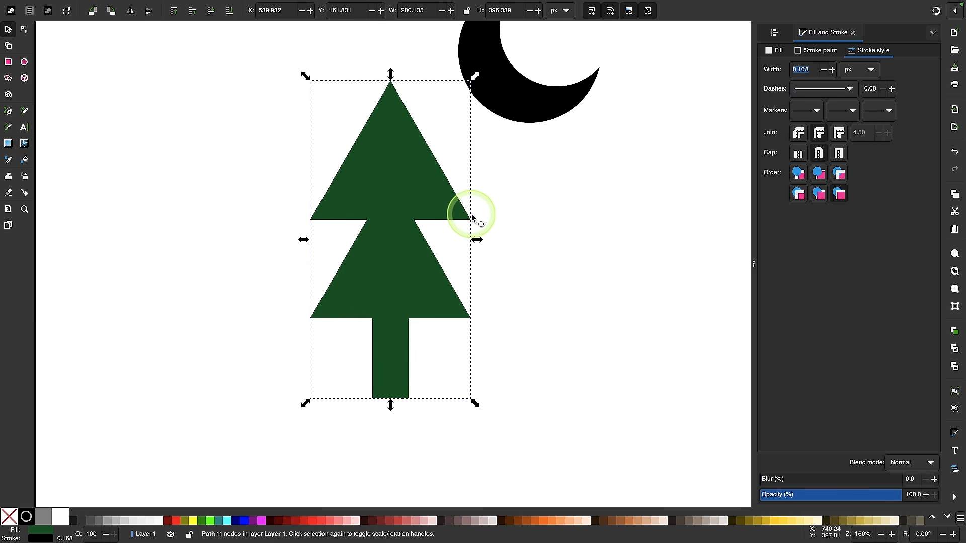
{"action": "left_click", "coordinate": [823, 51]}
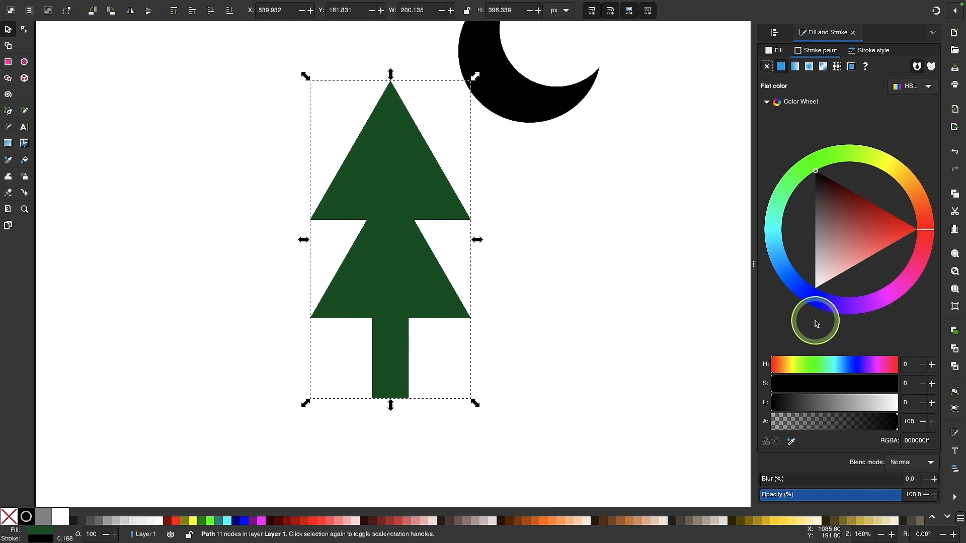
{"action": "left_click", "coordinate": [869, 51]}
{"action": "left_click", "coordinate": [832, 70]}
{"action": "left_click", "coordinate": [832, 70]}
{"action": "left_click_drag", "start_coordinate": [832, 71], "coordinate": [823, 72]}
{"action": "left_click", "coordinate": [823, 72]}
{"action": "left_click", "coordinate": [831, 69]}
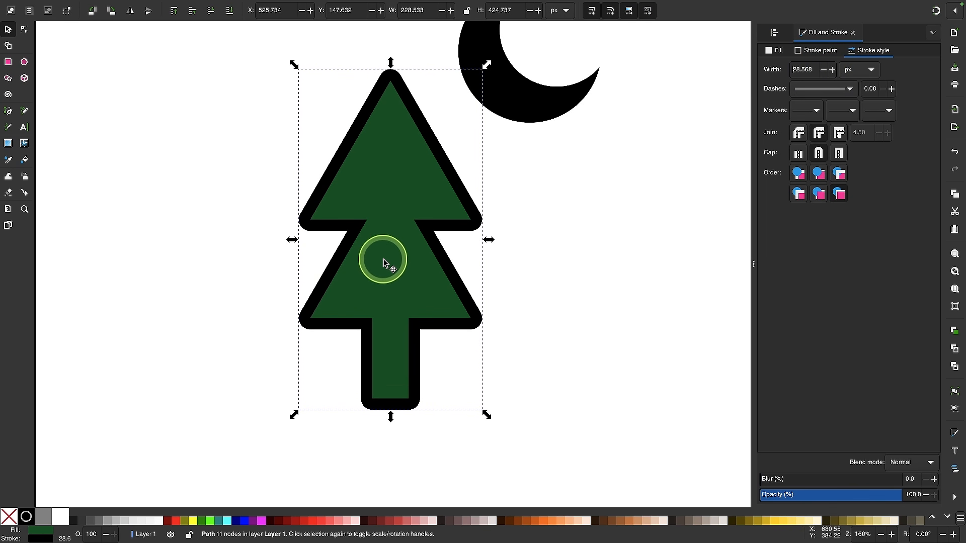
Step: Try moving the left corner node of the tree's upper tier inward, and undo the move
{"action": "left_click", "coordinate": [24, 30]}
{"action": "left_click_drag", "start_coordinate": [308, 218], "coordinate": [345, 217]}
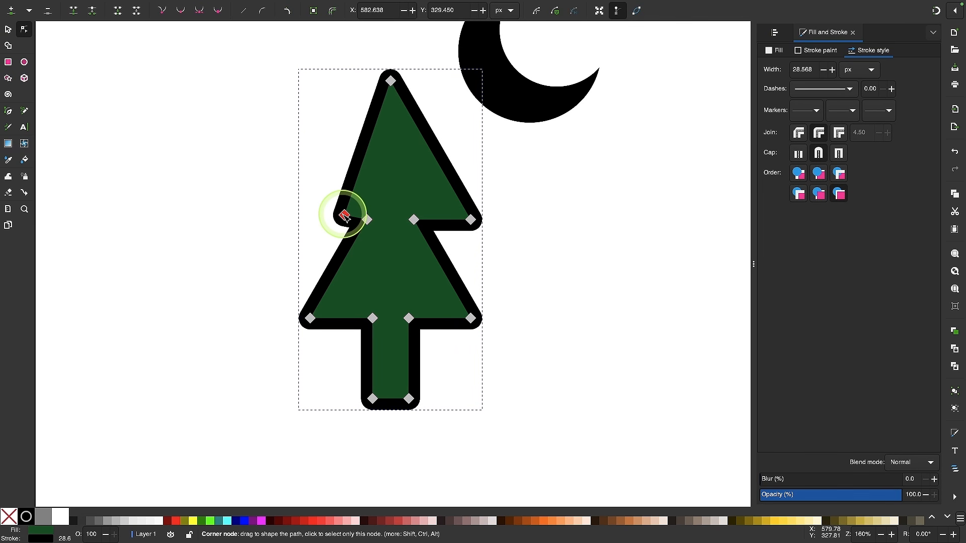
{"action": "key", "text": "ctrl+z"}
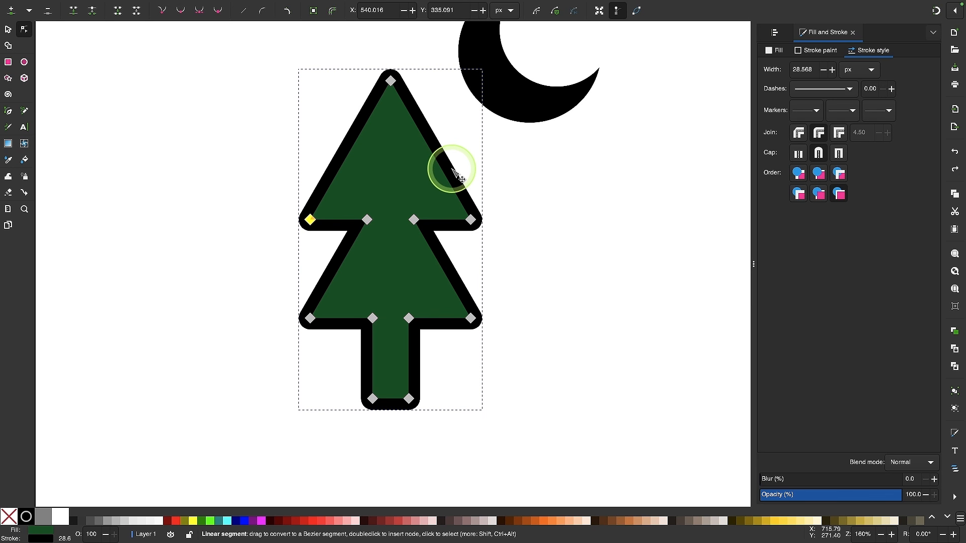
Step: Change the tree's stroke colour to a bright green, about 00ff23, on the colour wheel
{"action": "left_click", "coordinate": [815, 50]}
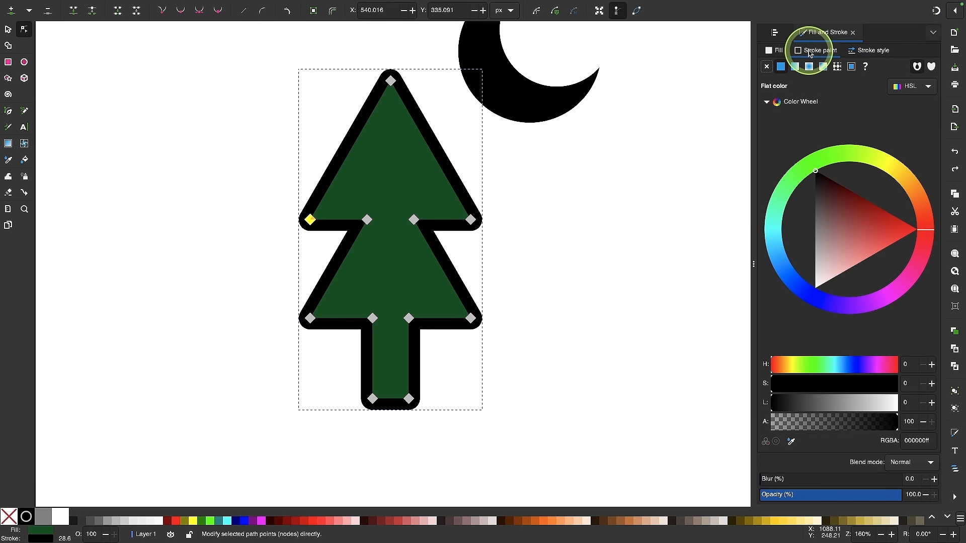
{"action": "left_click", "coordinate": [811, 169]}
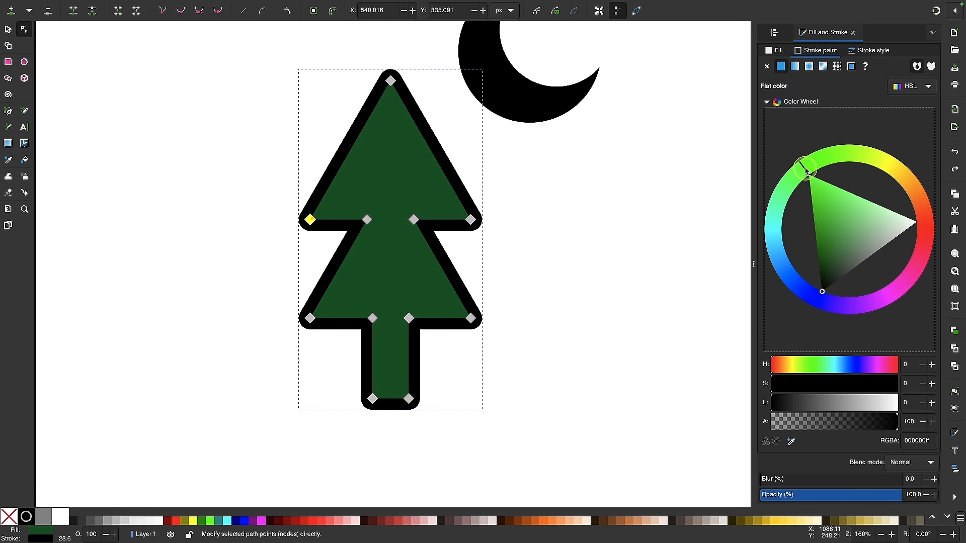
{"action": "mouse_move", "coordinate": [833, 198]}
{"action": "left_mouse_down"}
{"action": "mouse_move", "coordinate": [795, 153]}
{"action": "mouse_move", "coordinate": [804, 171]}
{"action": "left_mouse_up"}
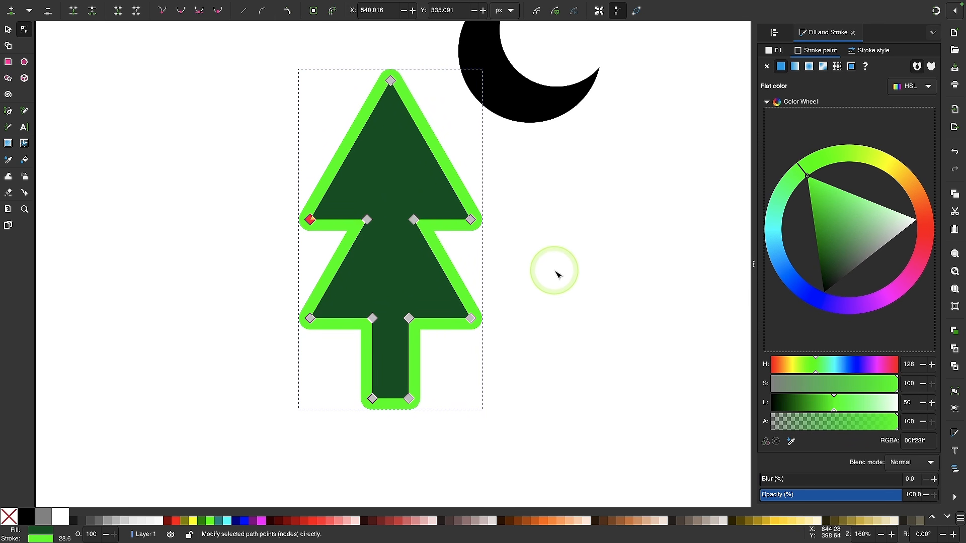
Step: Select the tree as a whole object and remove its stroke paint using the palette's none swatch
{"action": "left_click", "coordinate": [8, 29]}
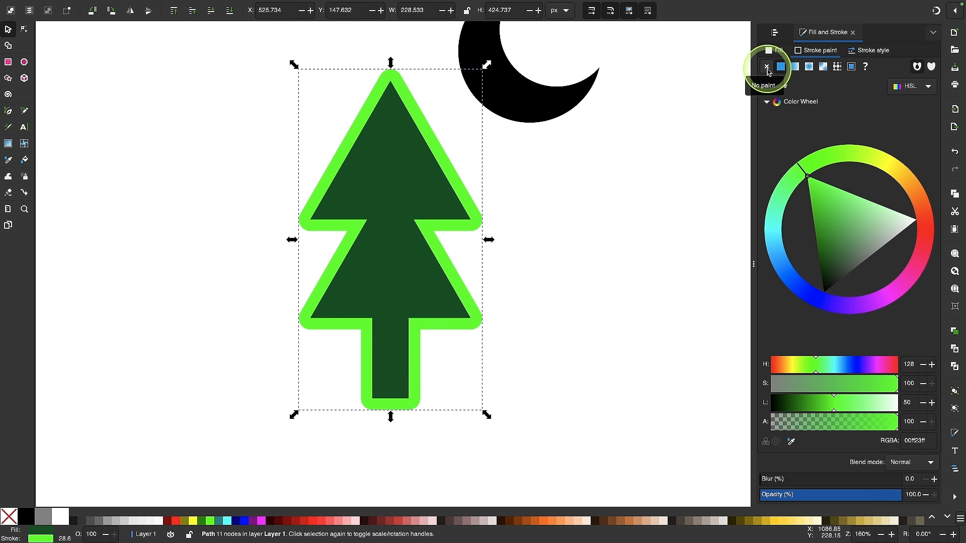
{"action": "key", "text": "shift"}
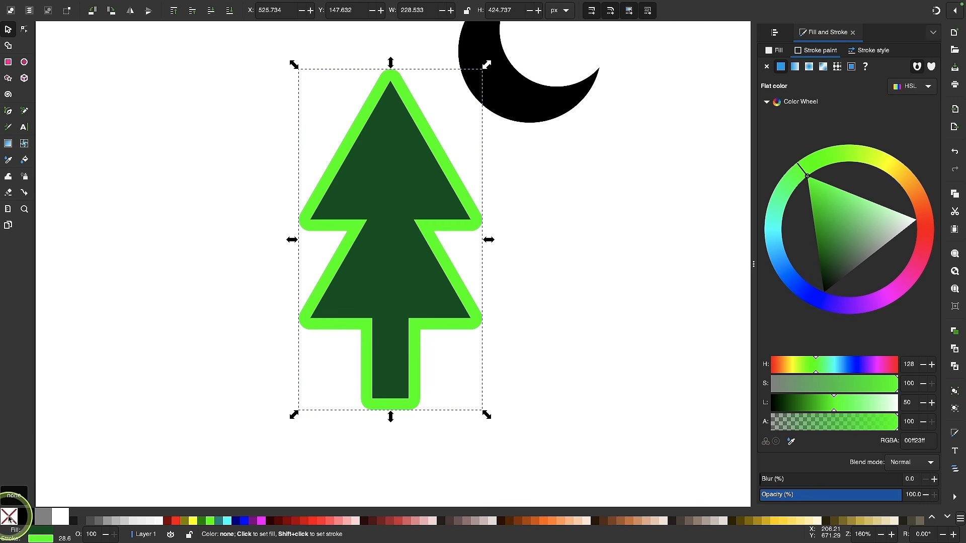
{"action": "left_click", "coordinate": [18, 493], "text": "shift"}
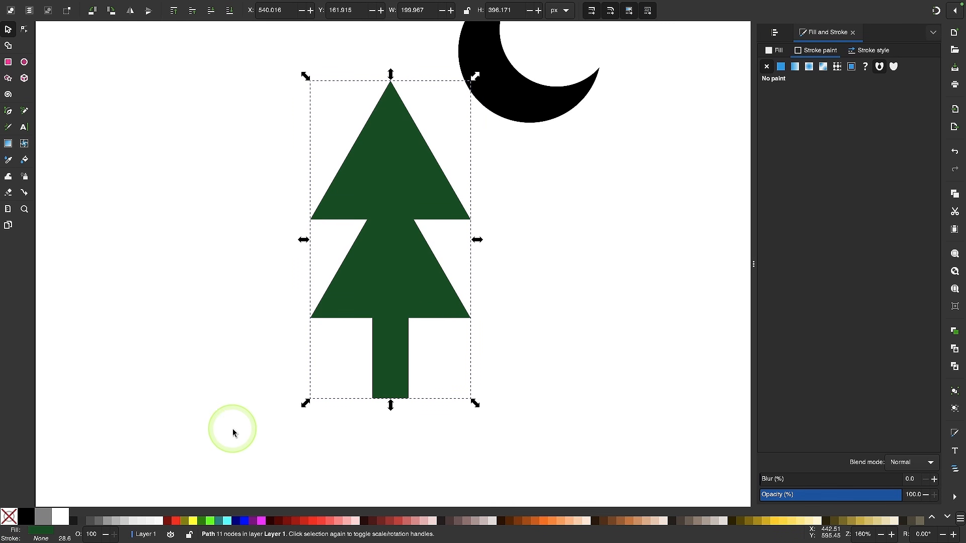
Step: Try palette colours on the tree's fill and stroke, finishing with a bright green fill and a teal (008080) stroke
{"action": "left_click", "coordinate": [213, 518]}
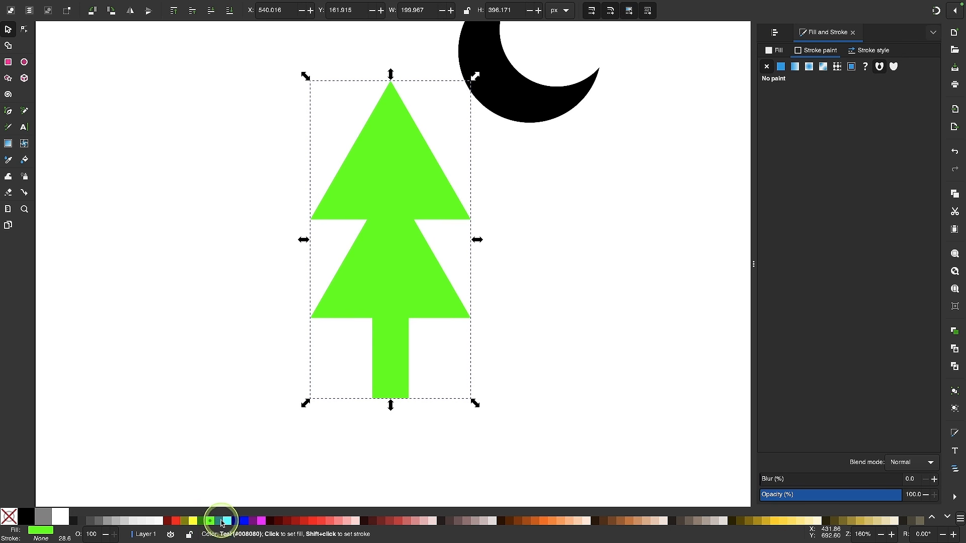
{"action": "left_click", "coordinate": [219, 524]}
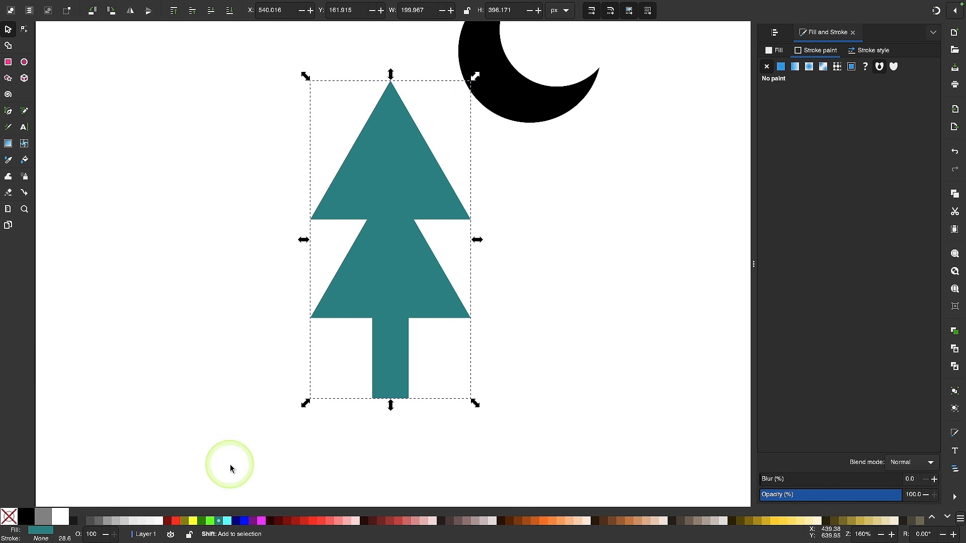
{"action": "left_click", "coordinate": [204, 522], "text": "shift"}
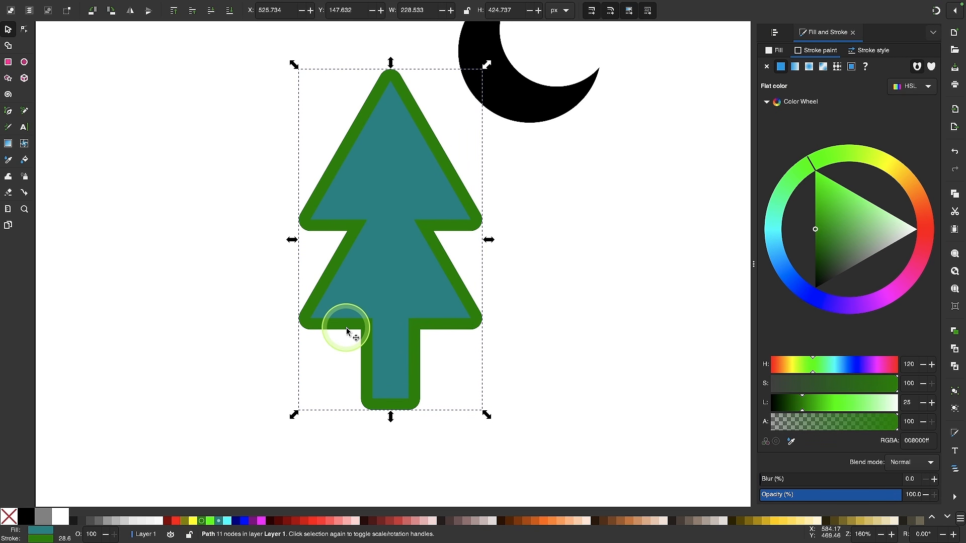
{"action": "left_click", "coordinate": [212, 522]}
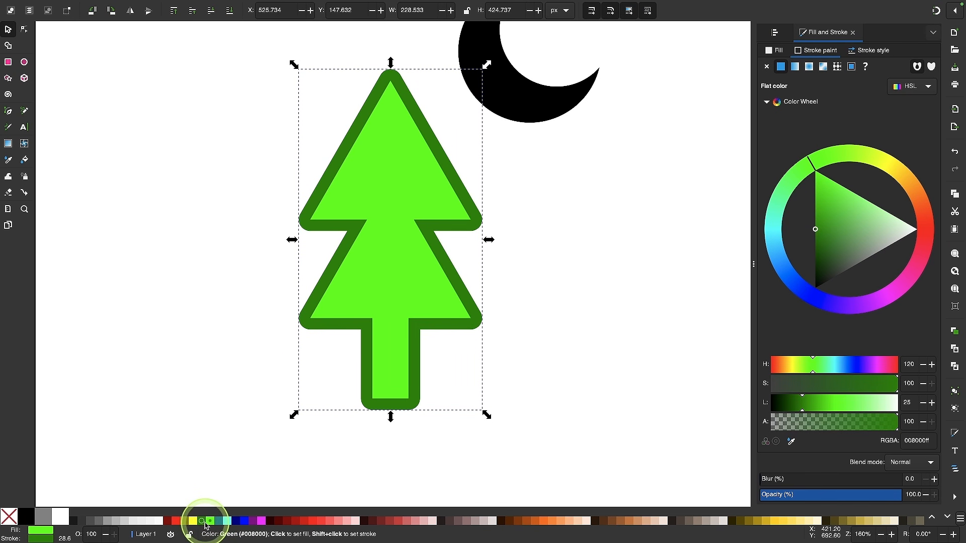
{"action": "left_click", "coordinate": [218, 522], "text": "shift"}
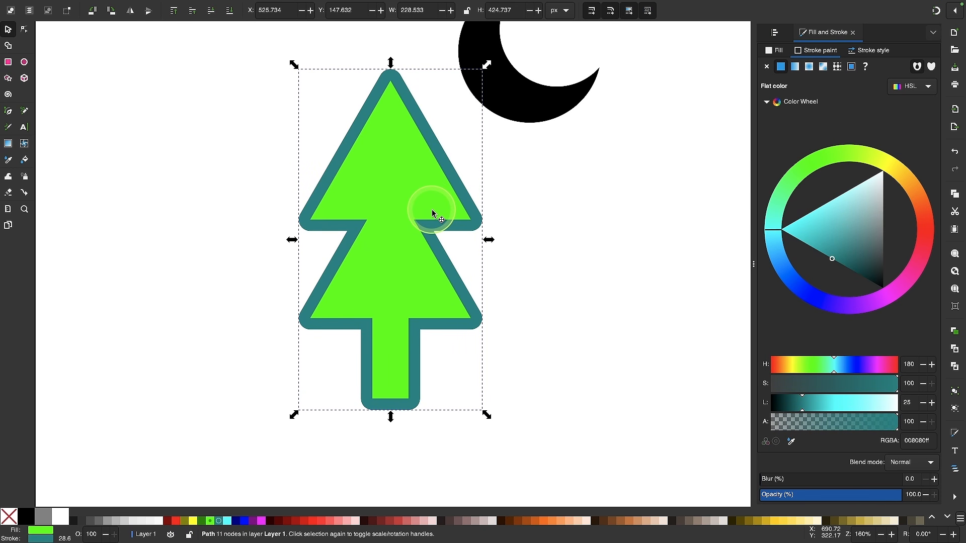
Step: Select the crescent and set its fill to bright yellow, about fff200, on the colour wheel
{"action": "scroll", "coordinate": [432, 214], "scroll_direction": "up", "scroll_amount": 1}
{"action": "scroll", "coordinate": [433, 213], "scroll_direction": "right", "scroll_amount": 1}
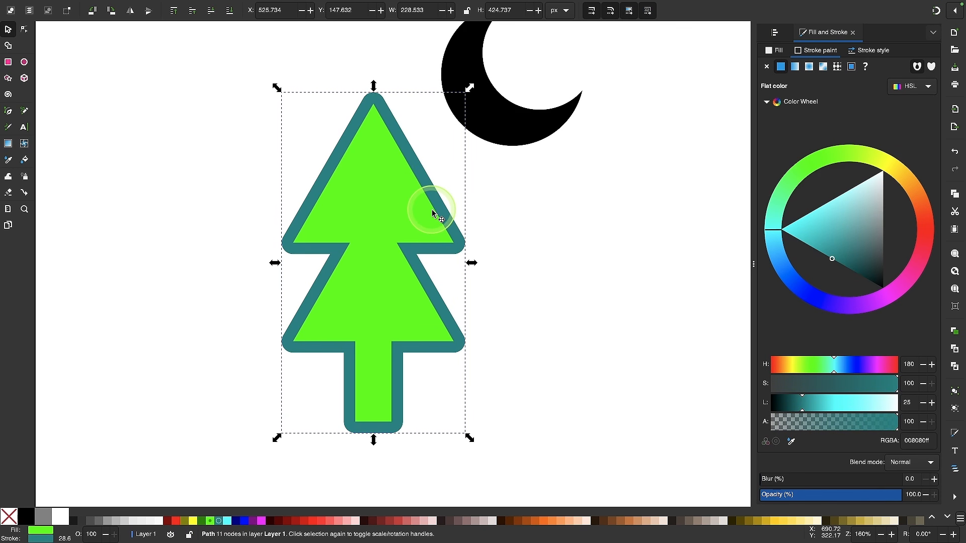
{"action": "scroll", "coordinate": [433, 214], "scroll_direction": "down", "scroll_amount": 2}
{"action": "left_click", "coordinate": [494, 161]}
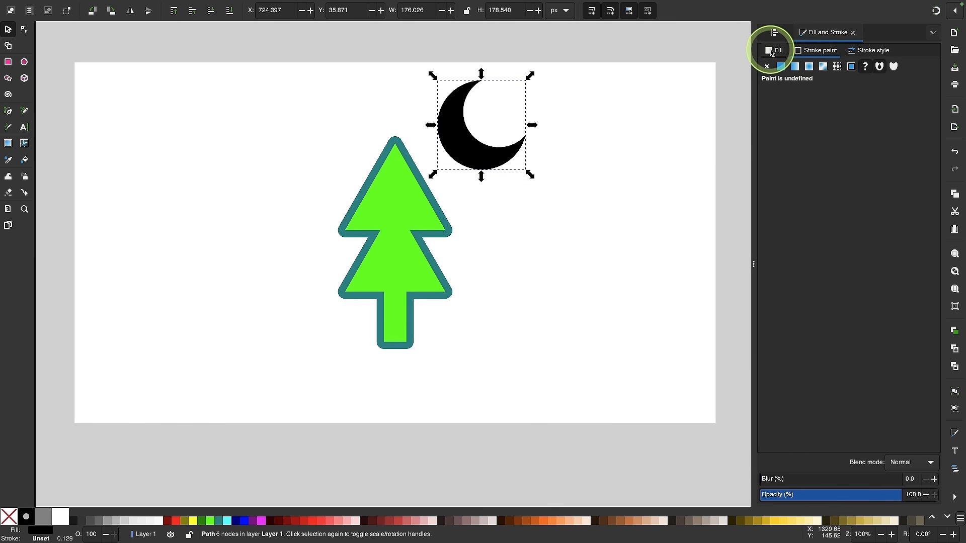
{"action": "left_click", "coordinate": [772, 51]}
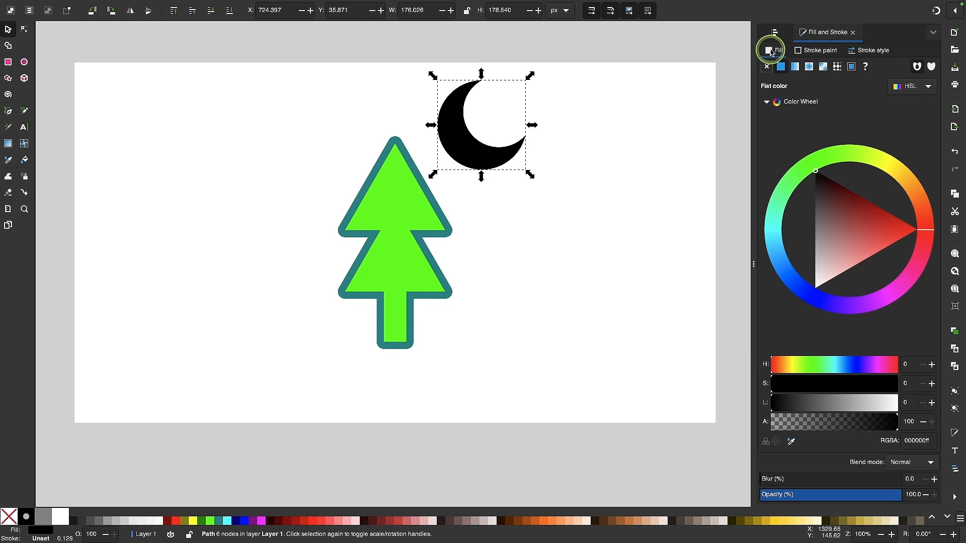
{"action": "left_click", "coordinate": [901, 165]}
{"action": "left_click_drag", "start_coordinate": [875, 169], "coordinate": [898, 146]}
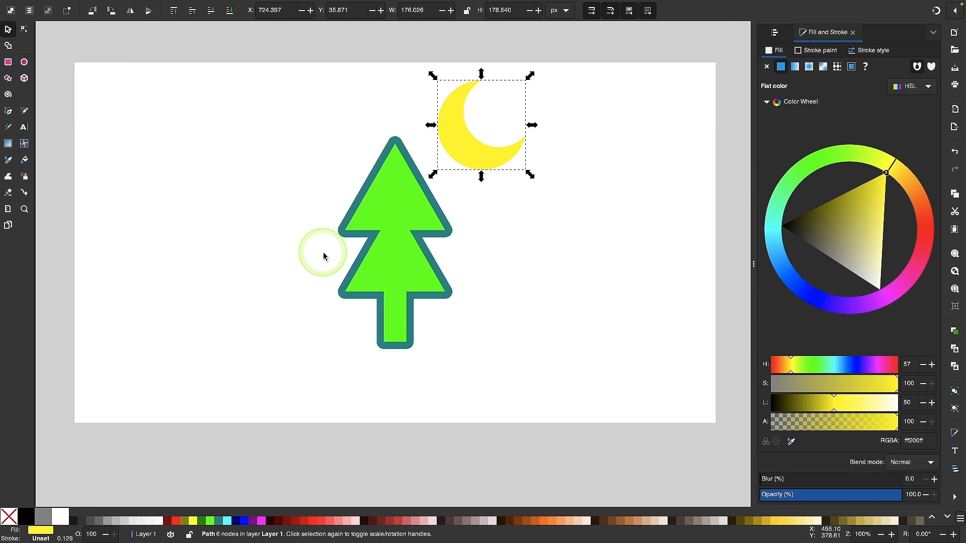
Step: Give the crescent an orange (FF7F2A) stroke and widen it to about 21.1 px
{"action": "left_click", "coordinate": [554, 521], "text": "shift"}
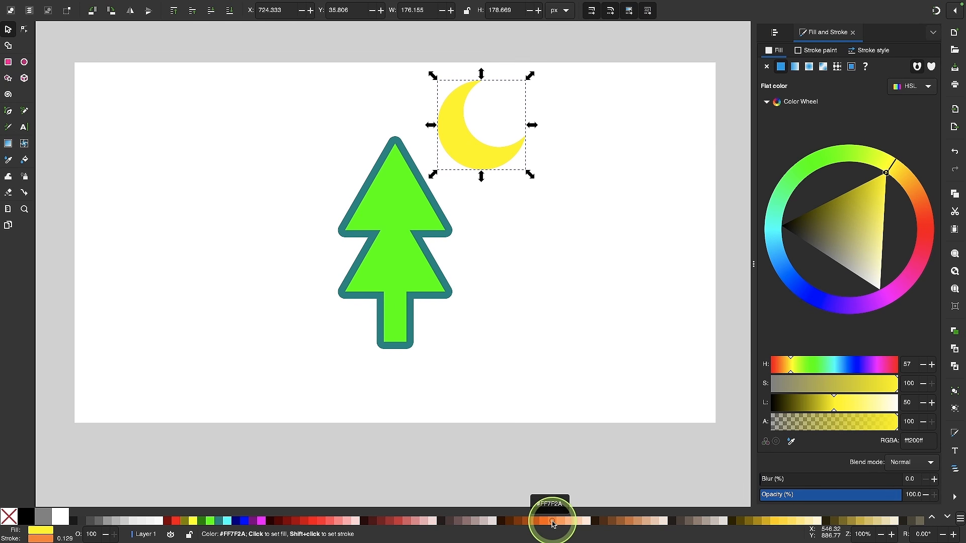
{"action": "left_click", "coordinate": [875, 50]}
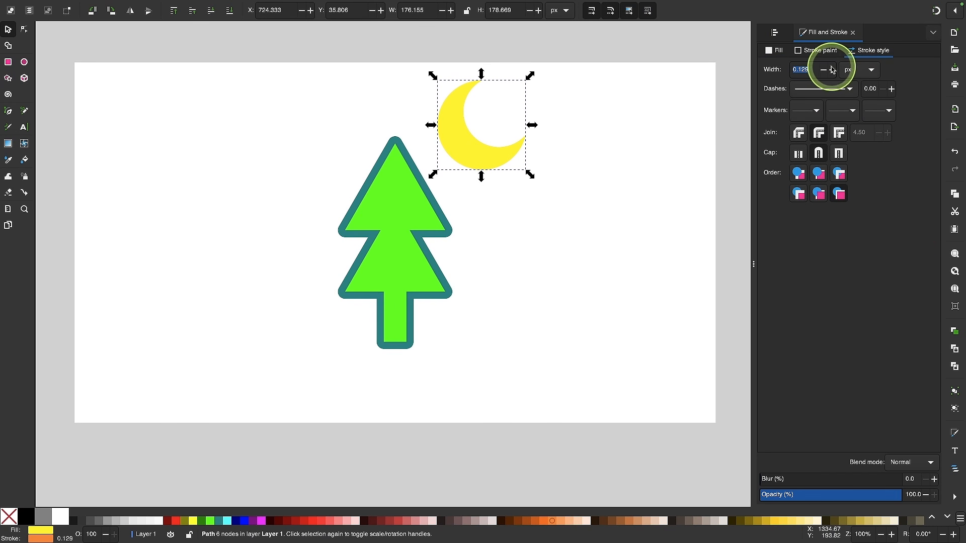
{"action": "left_click", "coordinate": [832, 70]}
{"action": "left_click_drag", "start_coordinate": [832, 70], "coordinate": [832, 70]}
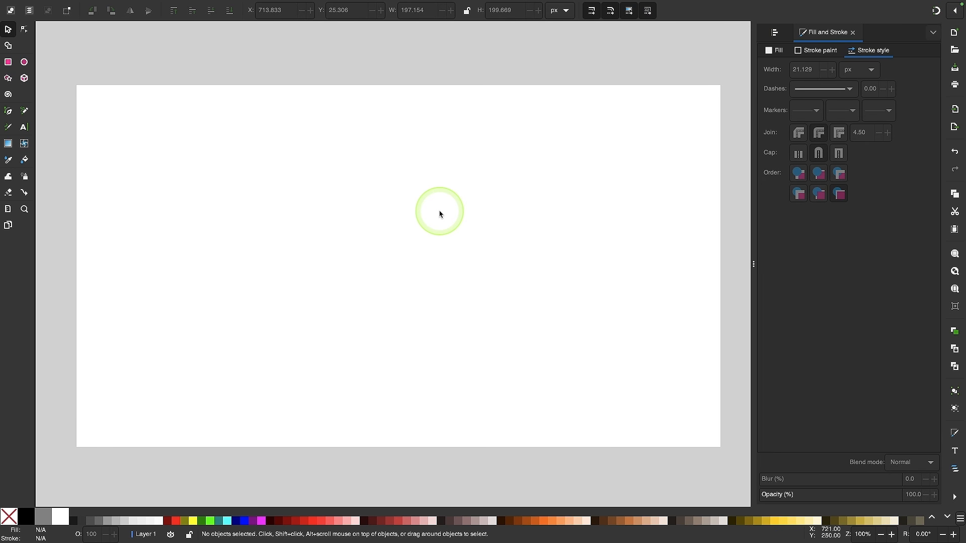
Step: Draw a circle about 419 px in diameter on the empty page, with a black fill and no stroke
{"action": "left_click", "coordinate": [24, 62]}
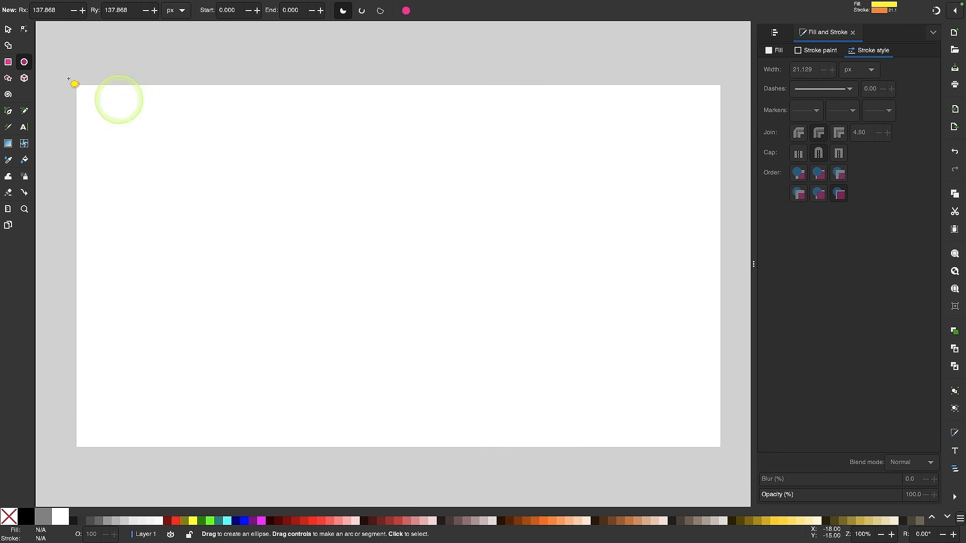
{"action": "mouse_move", "coordinate": [289, 157]}
{"action": "left_mouse_down"}
{"action": "mouse_move", "coordinate": [496, 347]}
{"action": "mouse_move", "coordinate": [388, 256]}
{"action": "mouse_move", "coordinate": [457, 325]}
{"action": "mouse_move", "coordinate": [431, 254]}
{"action": "mouse_move", "coordinate": [477, 342]}
{"action": "mouse_move", "coordinate": [423, 301]}
{"action": "mouse_move", "coordinate": [546, 410]}
{"action": "mouse_move", "coordinate": [476, 351]}
{"action": "mouse_move", "coordinate": [499, 369]}
{"action": "left_mouse_up"}
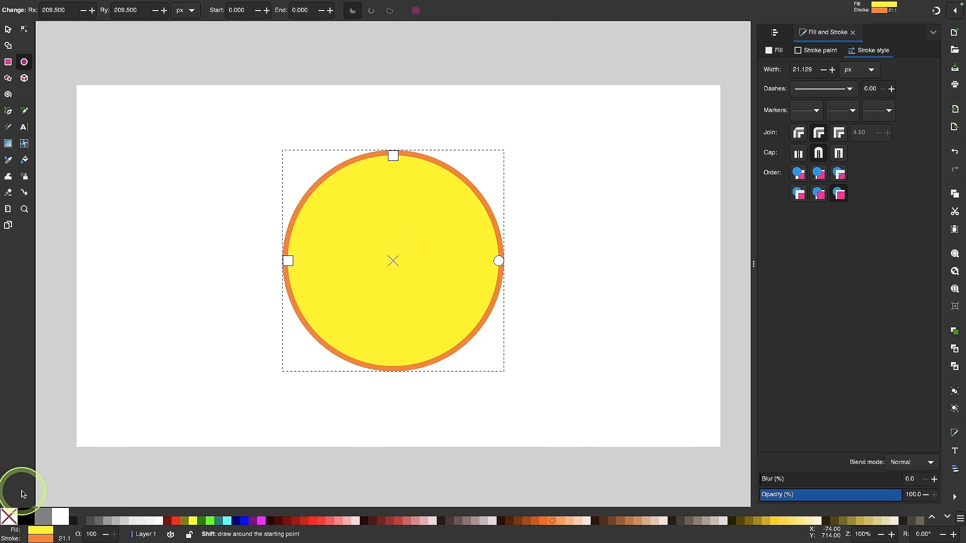
{"action": "left_click", "coordinate": [11, 519], "text": "shift"}
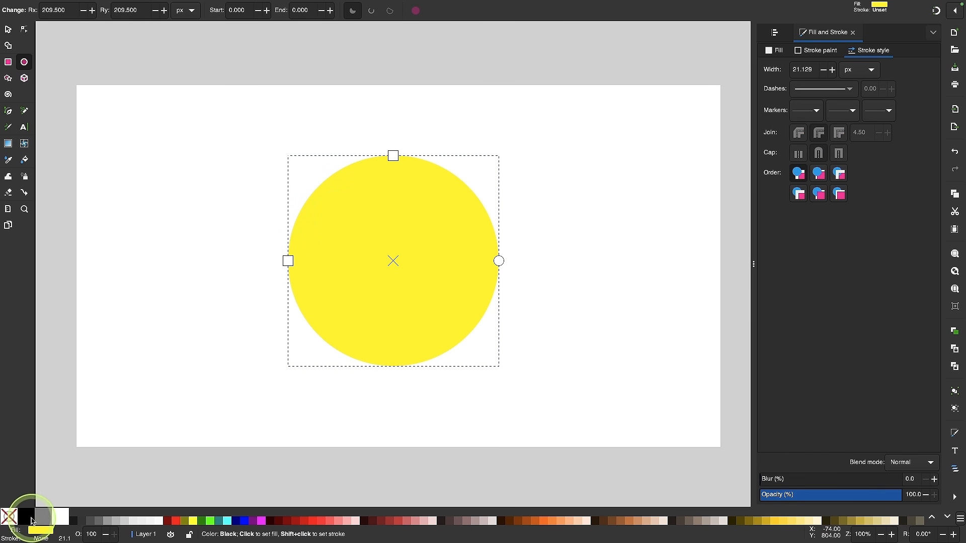
{"action": "left_click", "coordinate": [27, 516]}
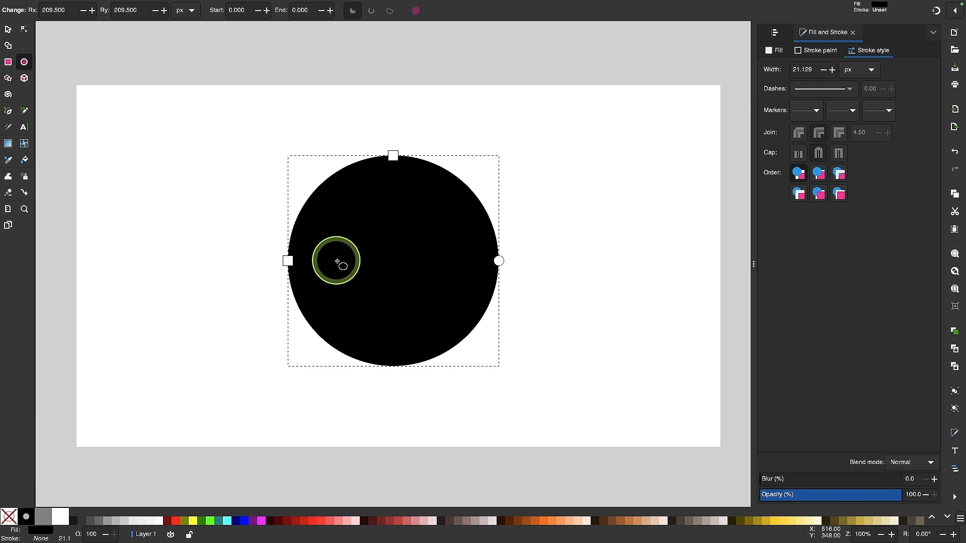
Step: Lock the circle's width-to-height ratio and set its width to 700 px
{"action": "left_click", "coordinate": [8, 29]}
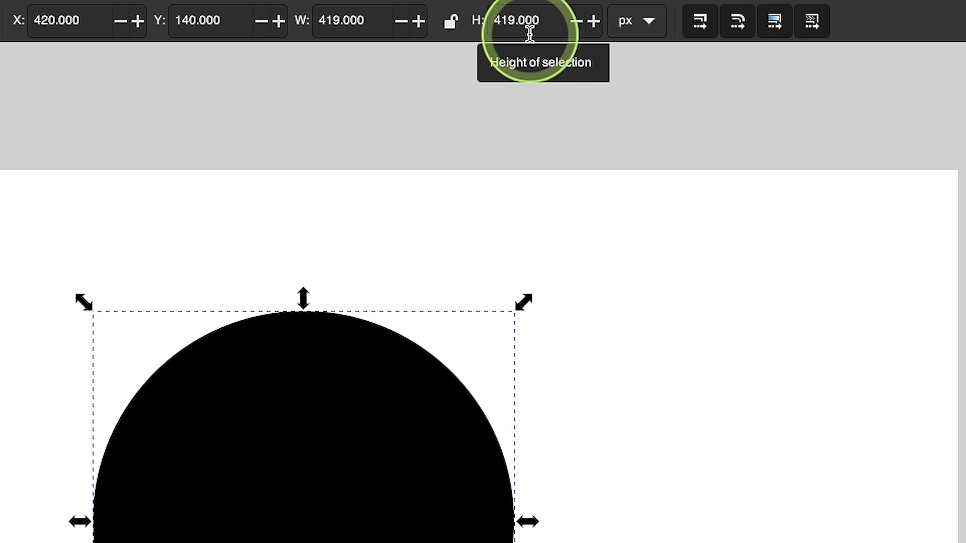
{"action": "left_click", "coordinate": [450, 30]}
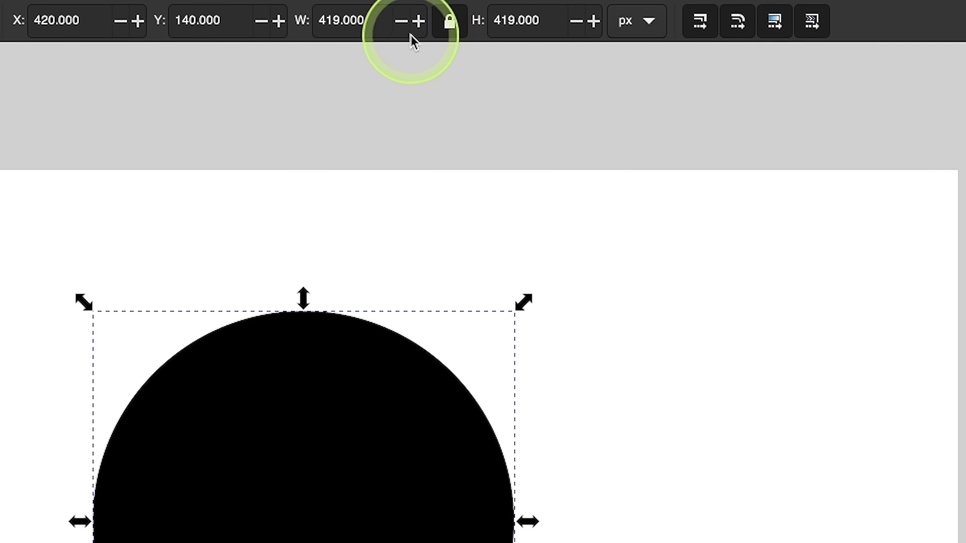
{"action": "double_click", "coordinate": [348, 29]}
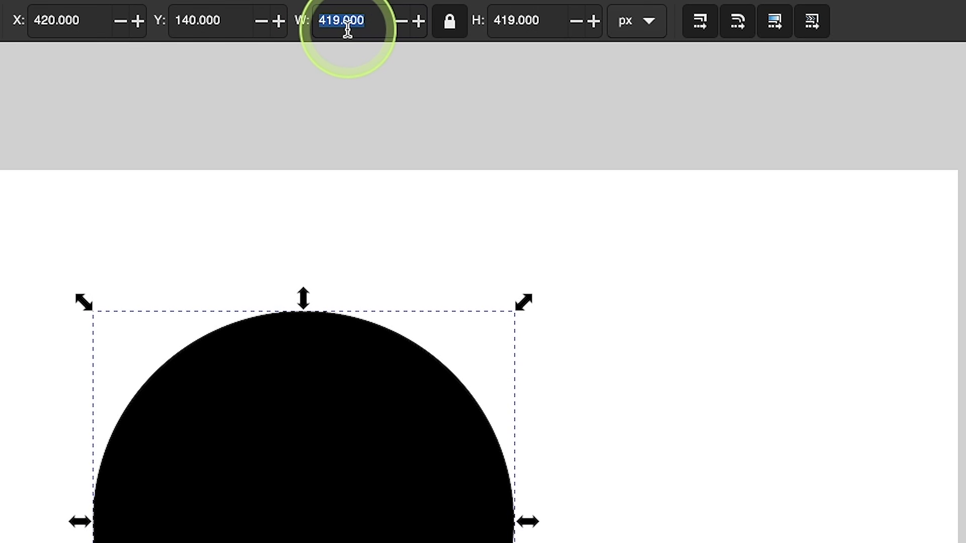
{"action": "type", "text": "700"}
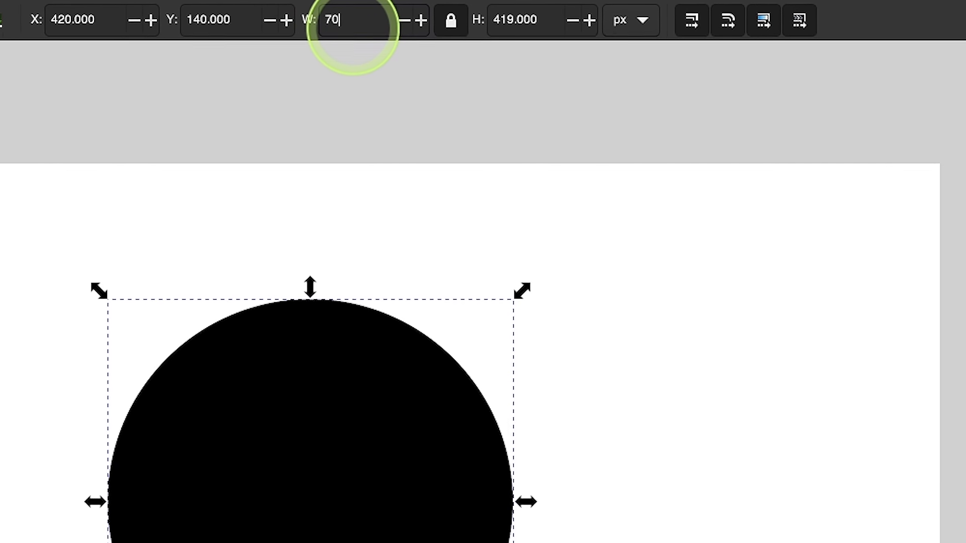
{"action": "key", "text": "Return"}
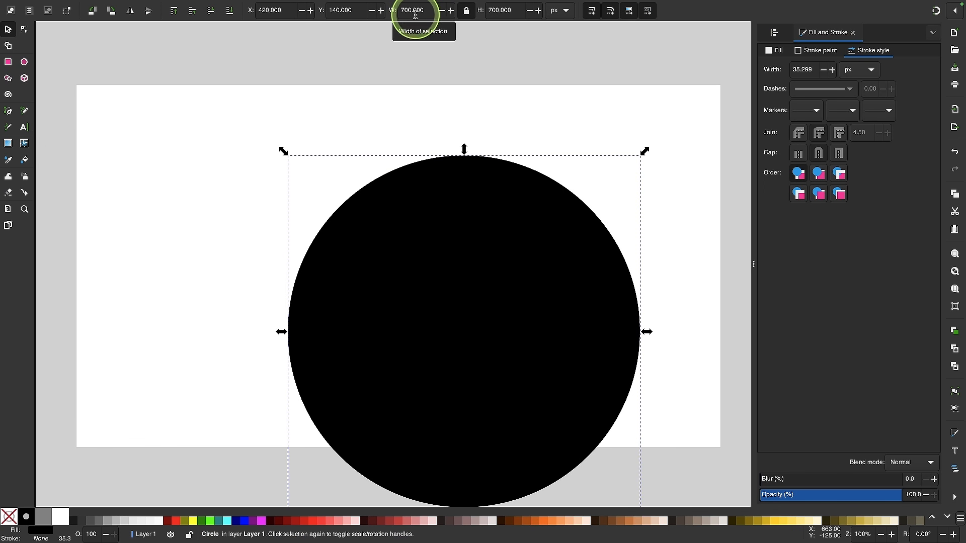
{"action": "scroll", "coordinate": [459, 166], "scroll_direction": "down", "scroll_amount": 2}
{"action": "scroll", "coordinate": [458, 166], "scroll_direction": "up", "scroll_amount": 1}
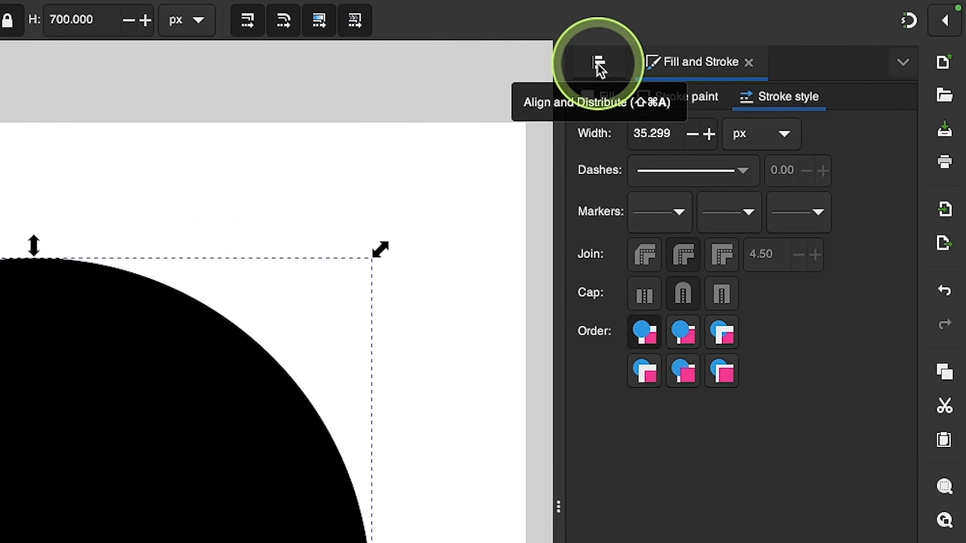
Step: Centre the black circle on the page horizontally and vertically, with alignment relative to Page
{"action": "left_click", "coordinate": [598, 64]}
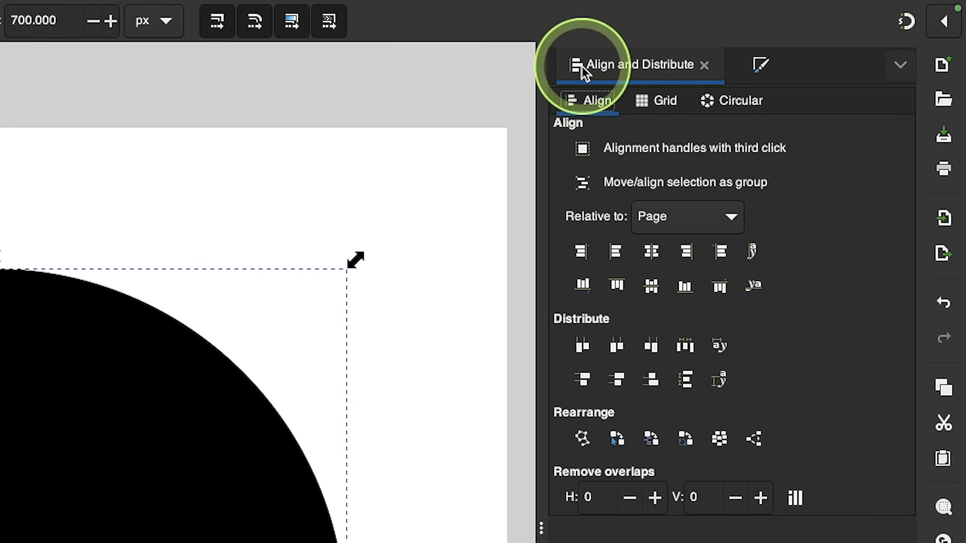
{"action": "left_click", "coordinate": [694, 218]}
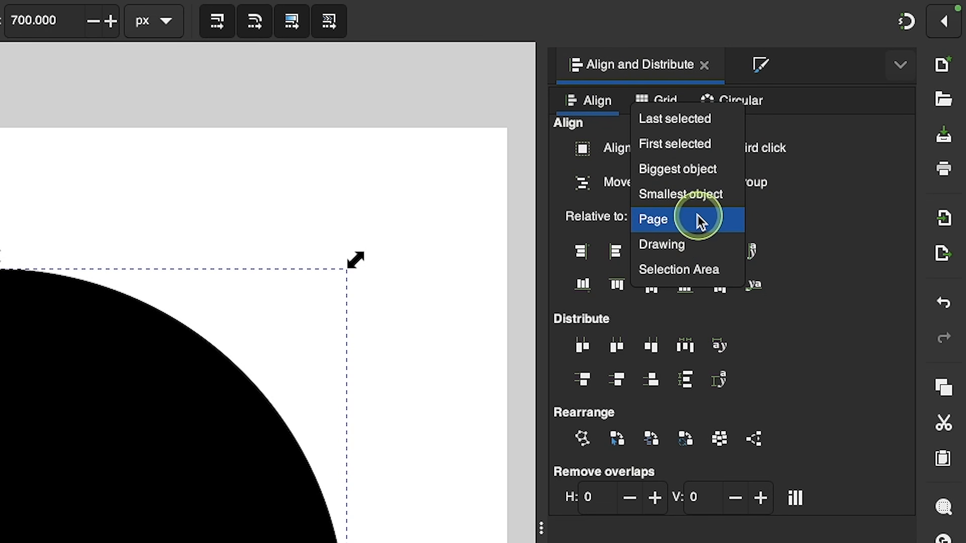
{"action": "left_click", "coordinate": [695, 219]}
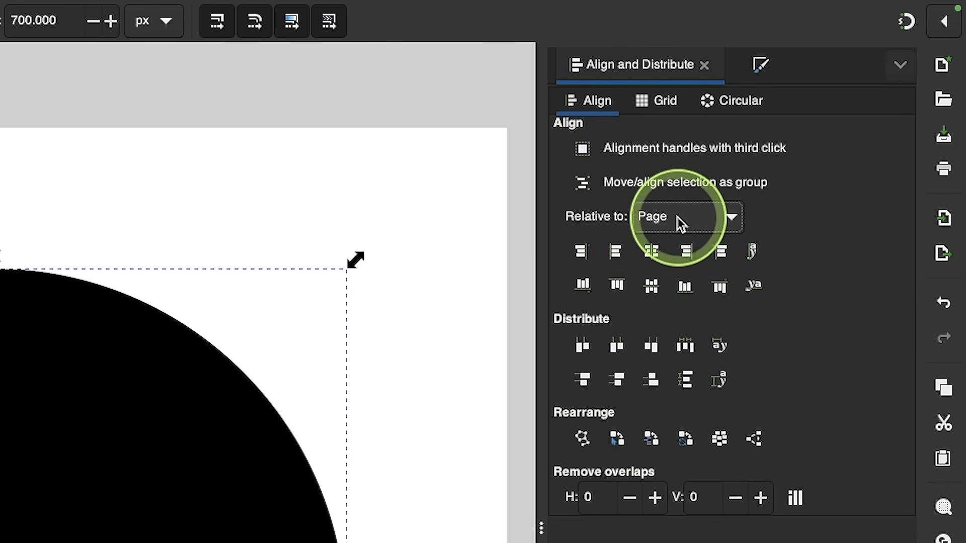
{"action": "left_click", "coordinate": [654, 253]}
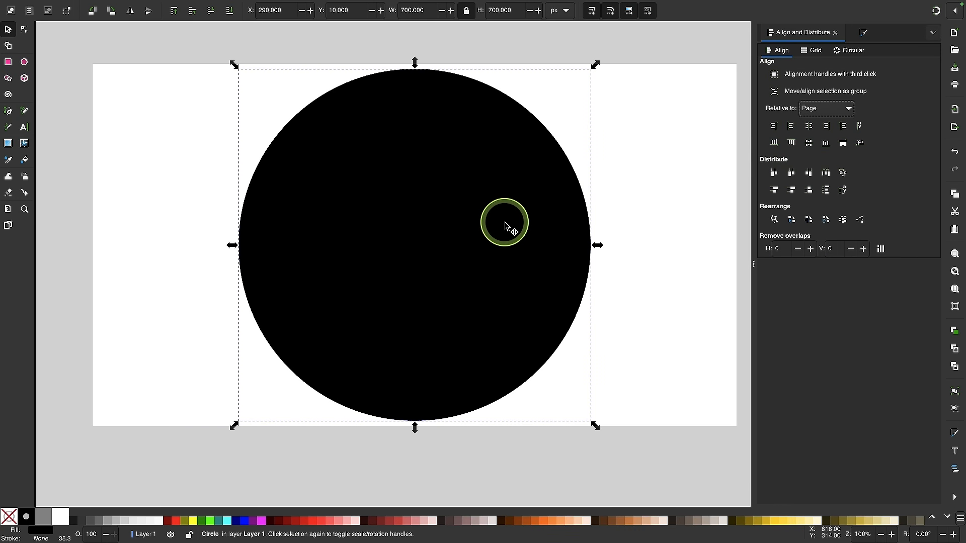
Step: Duplicate the black circle and fill the copy with 50% gray
{"action": "right_click", "coordinate": [434, 202]}
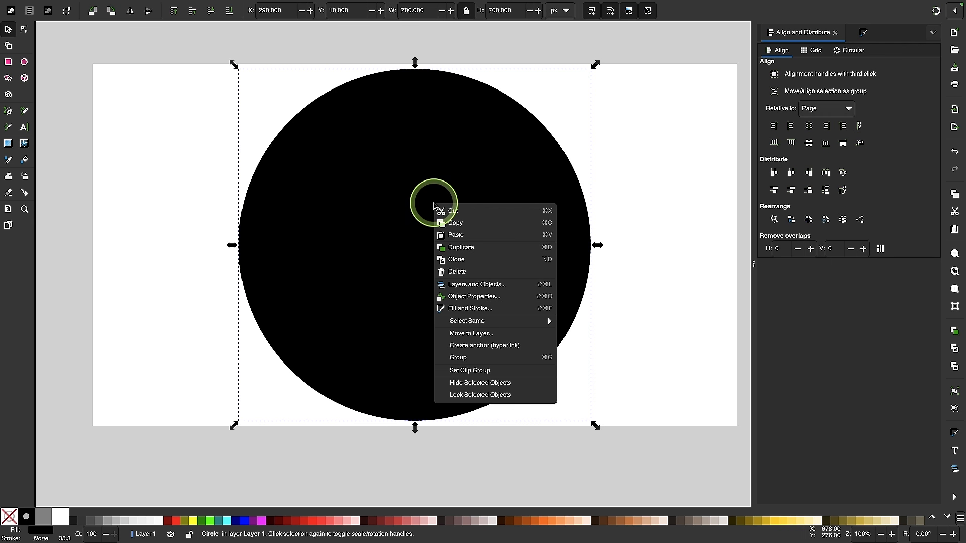
{"action": "left_click", "coordinate": [460, 247]}
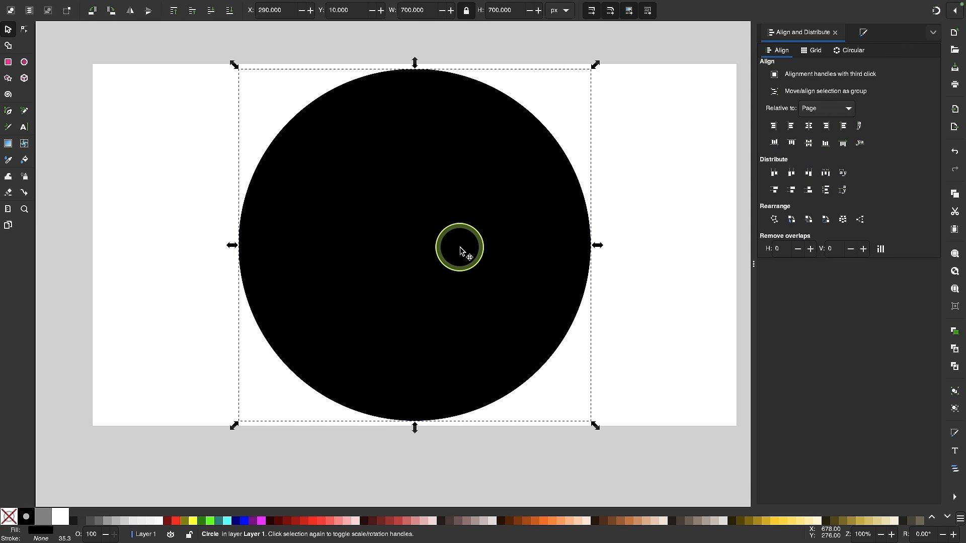
{"action": "left_click", "coordinate": [42, 515]}
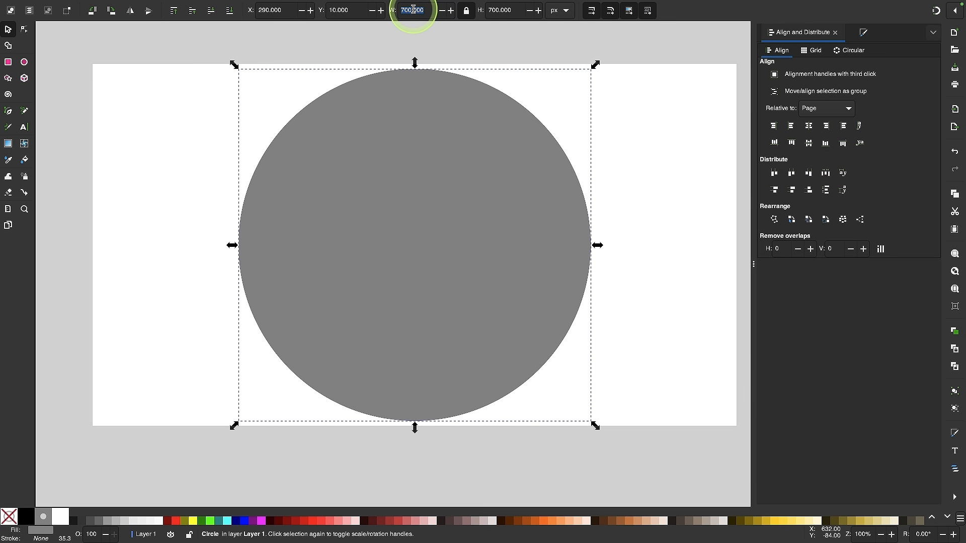
Step: Set the grey circle's width to 600 px and centre it on the page horizontally and vertically
{"action": "key", "text": "Return"}
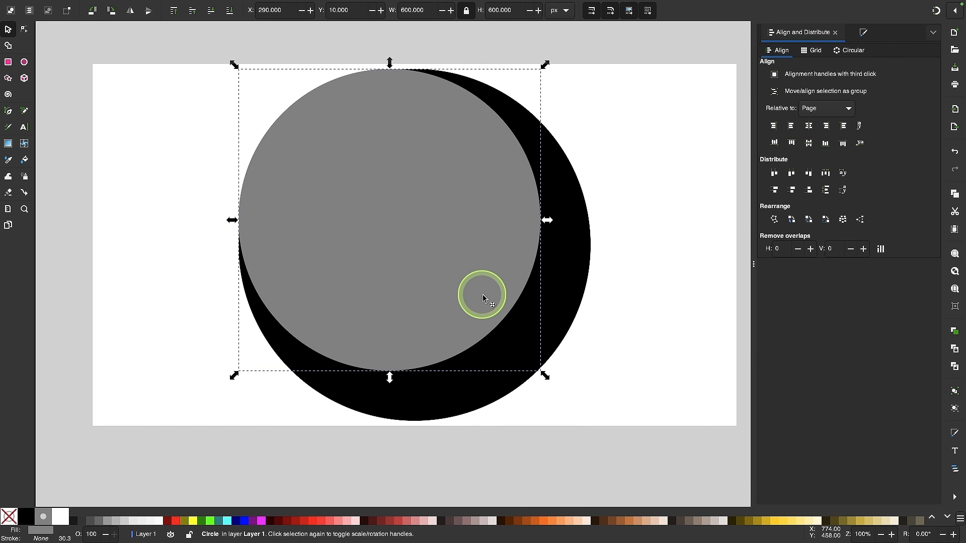
{"action": "left_click", "coordinate": [808, 126]}
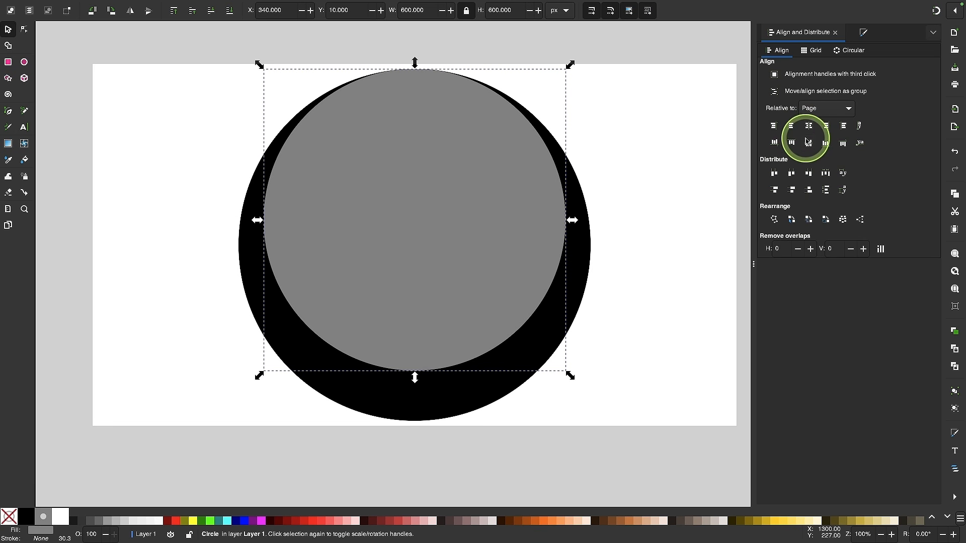
{"action": "left_click", "coordinate": [808, 143]}
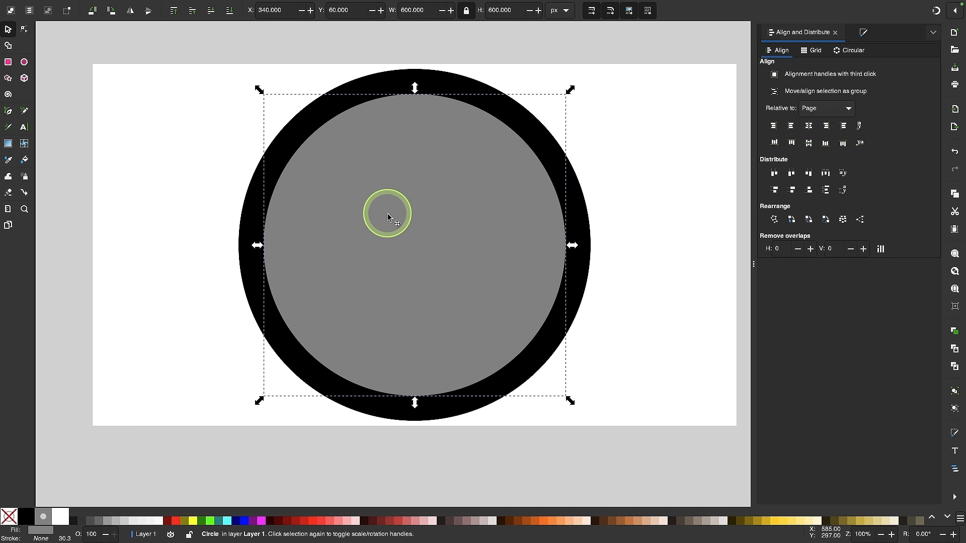
Step: Duplicate the grey circle, filling the copy black and setting its width to 300 px
{"action": "right_click", "coordinate": [429, 211]}
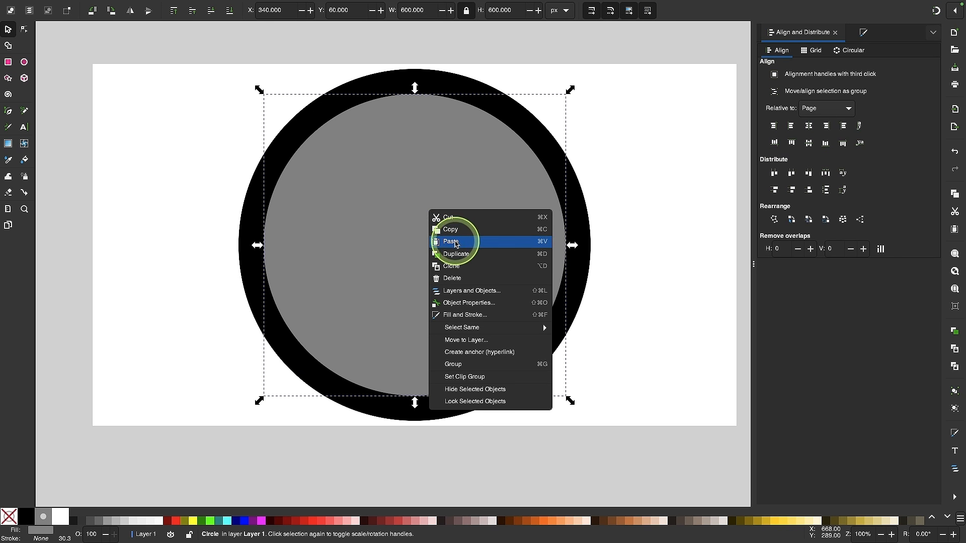
{"action": "left_click", "coordinate": [456, 254]}
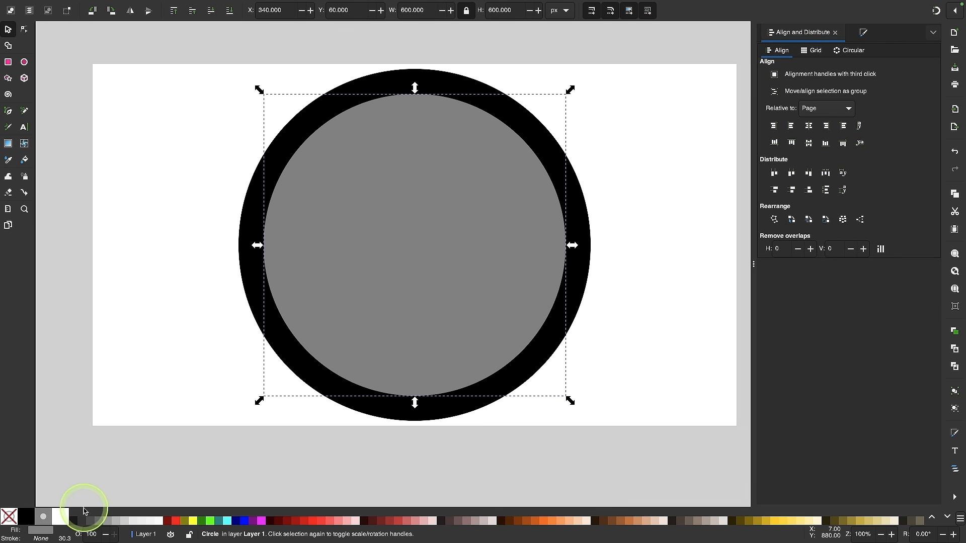
{"action": "left_click", "coordinate": [27, 516]}
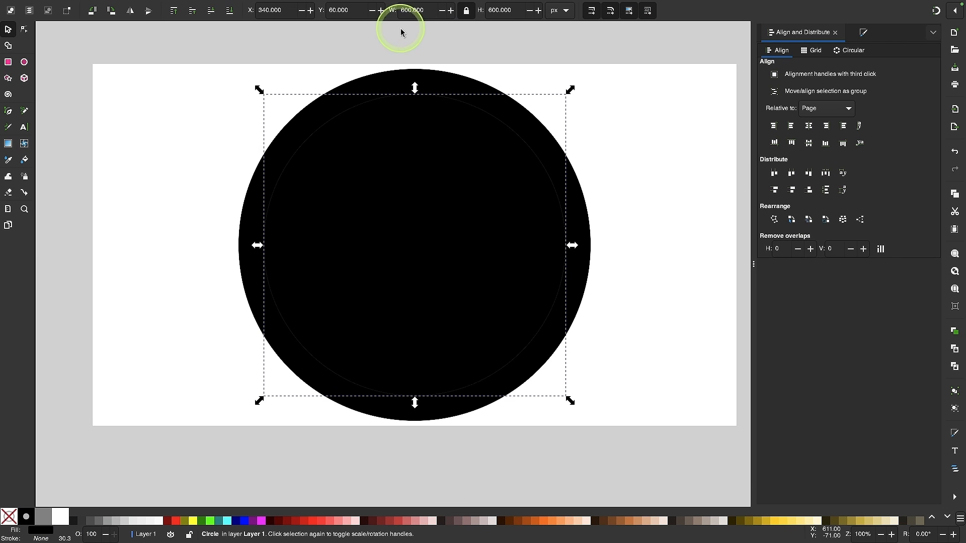
{"action": "left_click", "coordinate": [413, 10]}
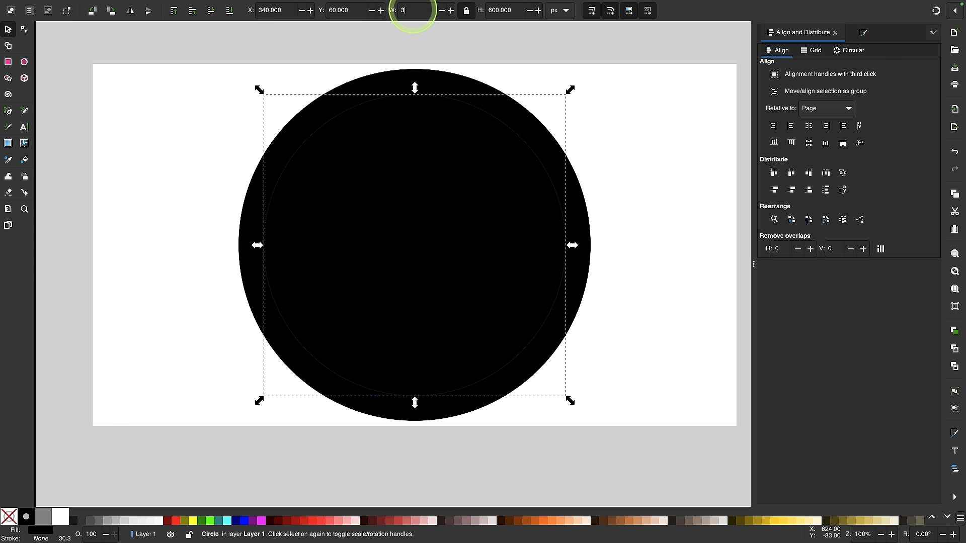
{"action": "key", "text": "Return"}
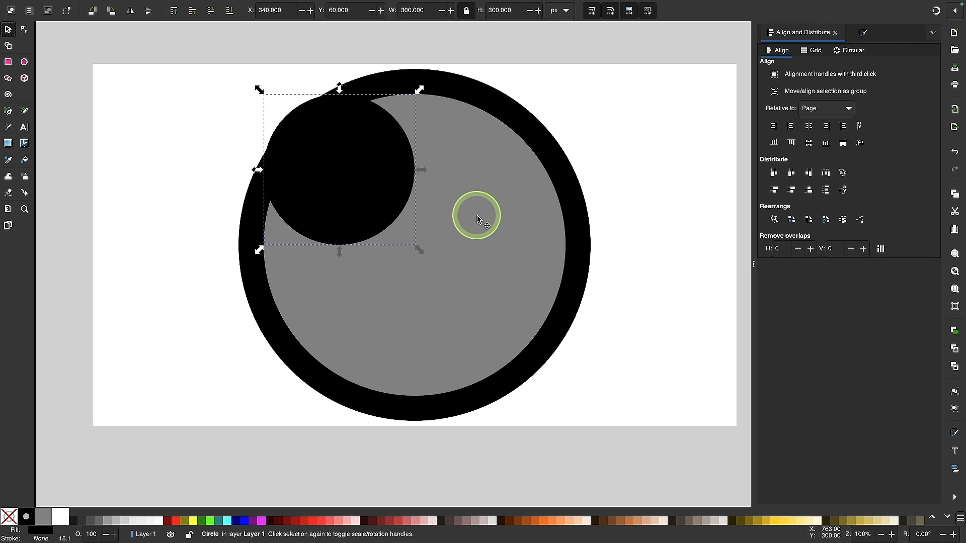
Step: Align the 300 px black circle relative to the last selected grey circle, centred horizontally with their top edges matching
{"action": "left_click", "coordinate": [479, 166], "text": "shift"}
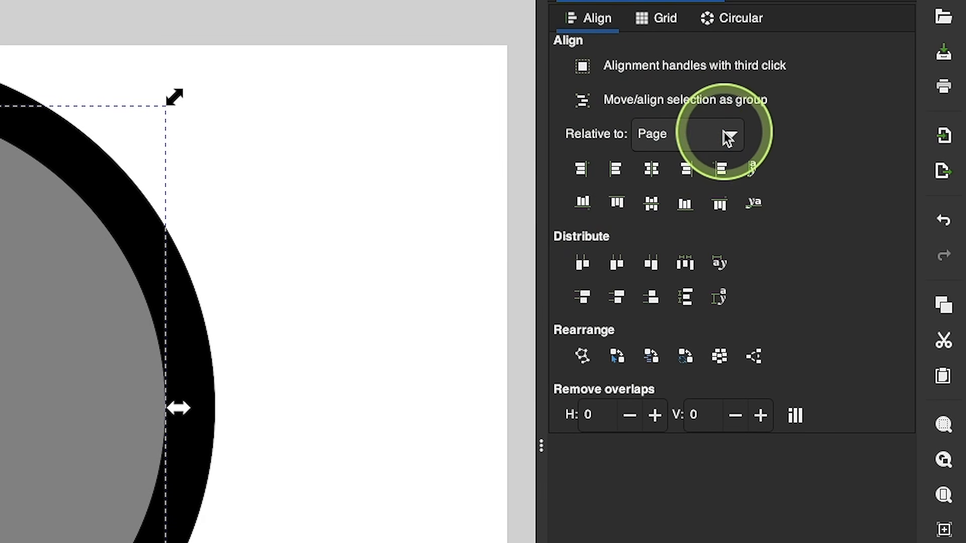
{"action": "left_click", "coordinate": [728, 139]}
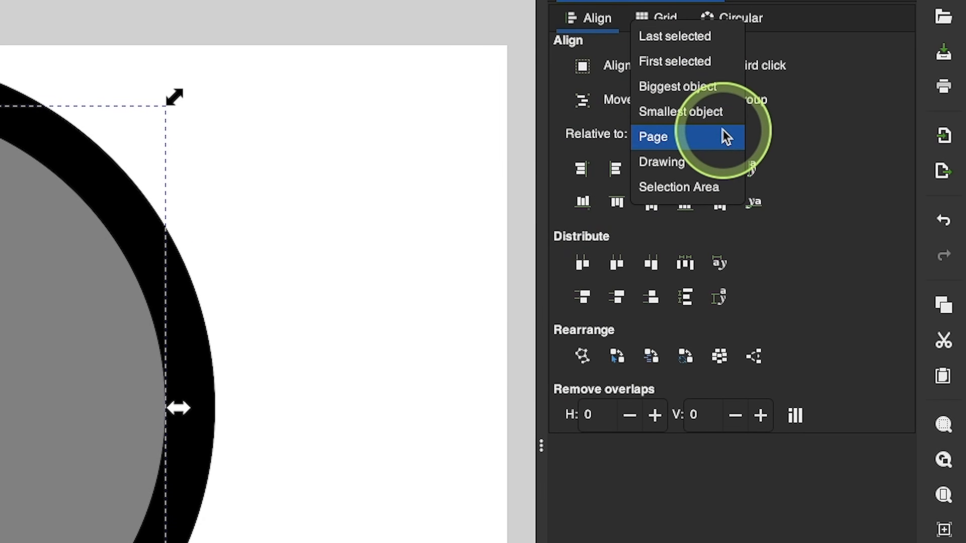
{"action": "left_click", "coordinate": [667, 44]}
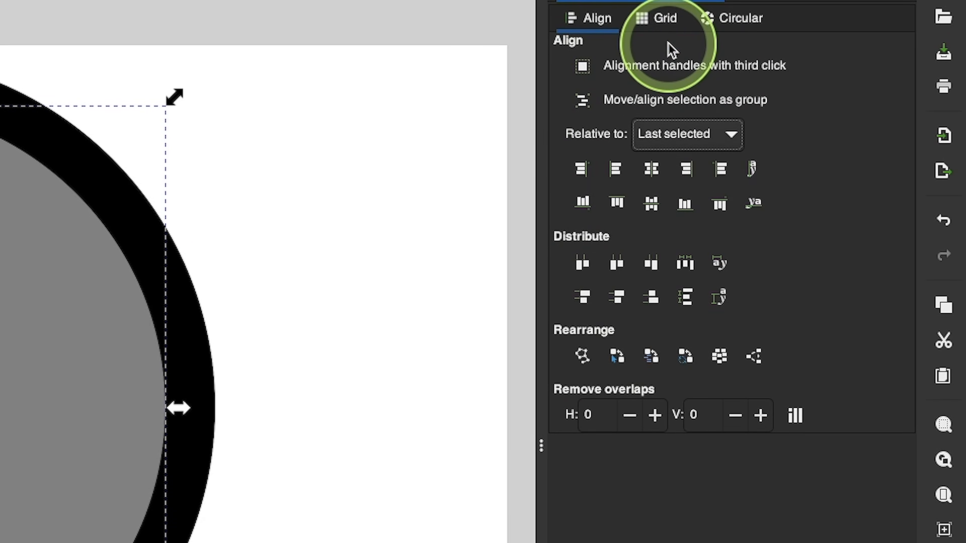
{"action": "left_click", "coordinate": [652, 171]}
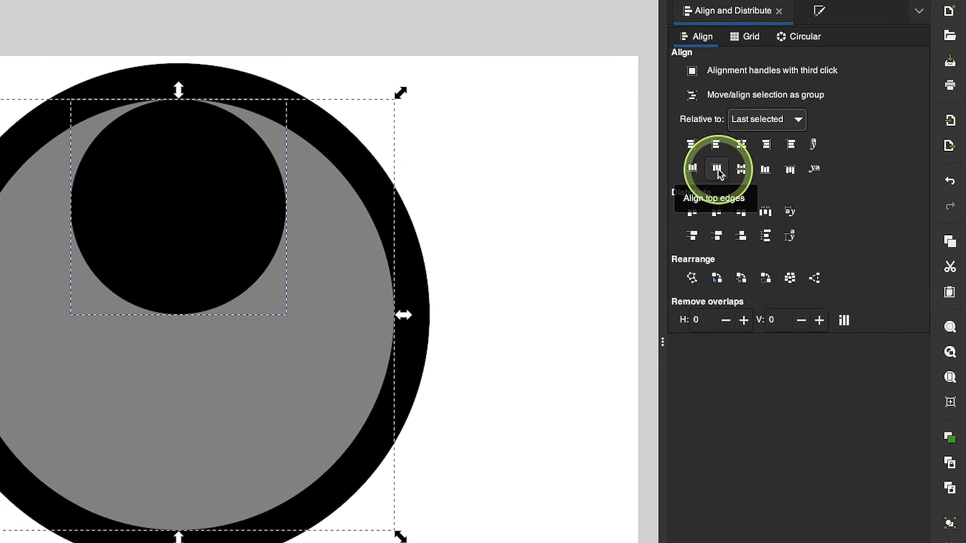
{"action": "left_click", "coordinate": [619, 205]}
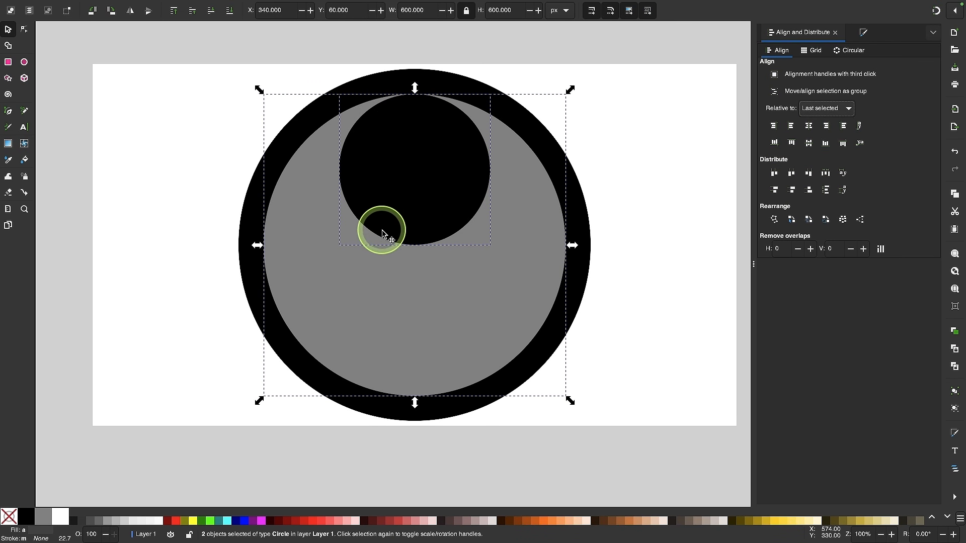
{"action": "left_click", "coordinate": [656, 143]}
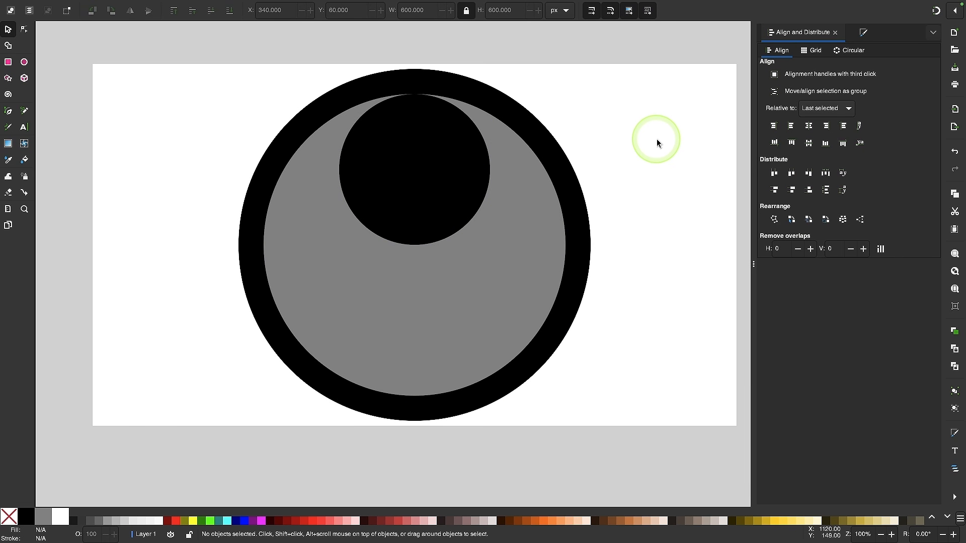
Step: Duplicate the 300 px black circle and align the copy's bottom edge with the grey circle's bottom edge
{"action": "left_click", "coordinate": [446, 158]}
{"action": "right_click", "coordinate": [446, 159]}
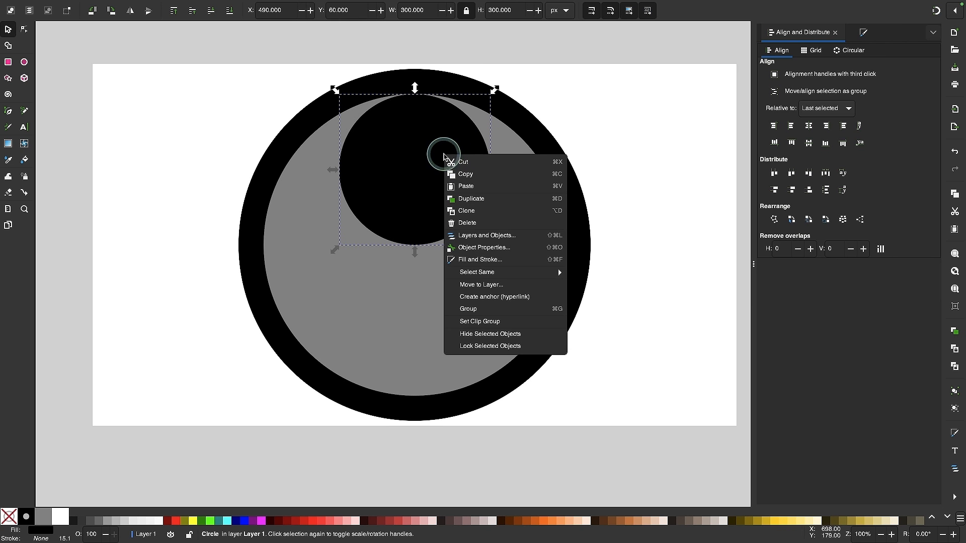
{"action": "left_click", "coordinate": [467, 199]}
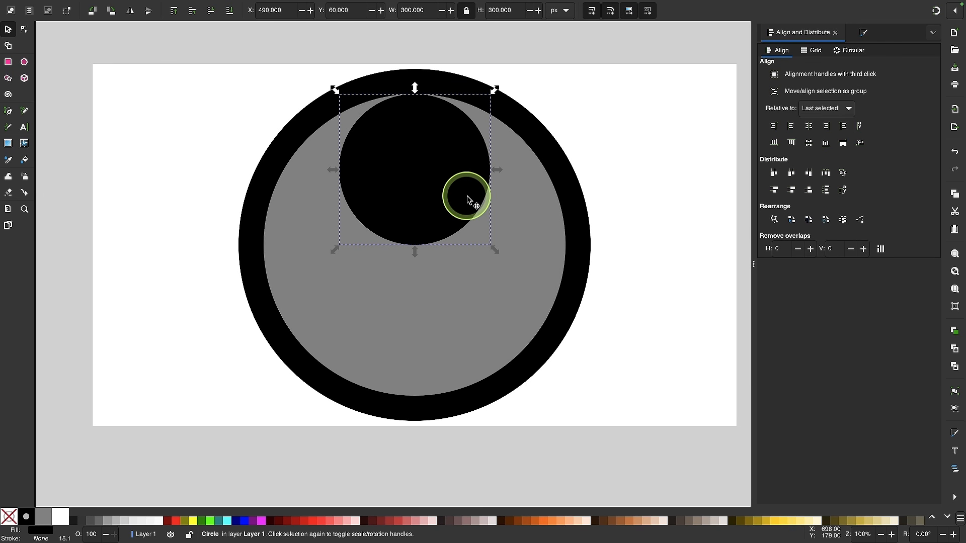
{"action": "left_click", "coordinate": [535, 267], "text": "shift"}
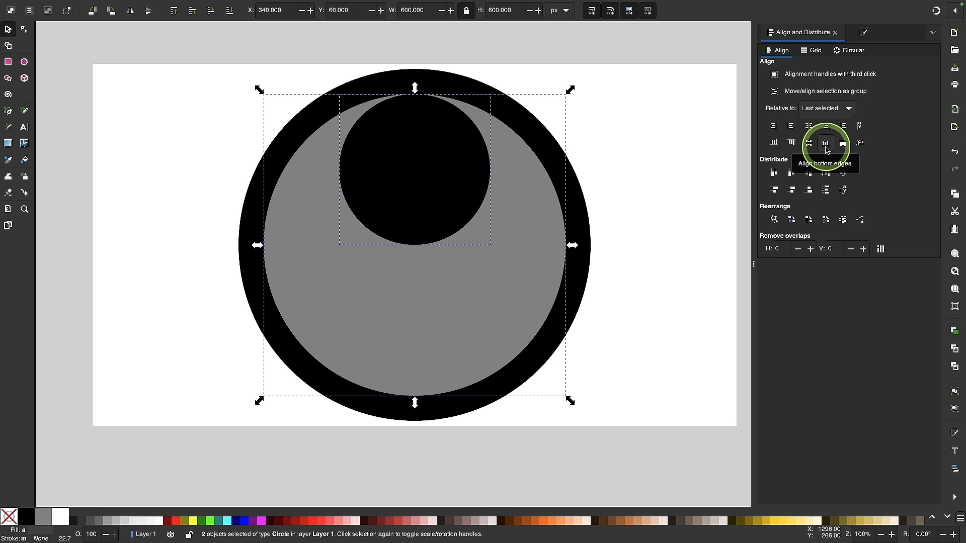
{"action": "left_click", "coordinate": [826, 147]}
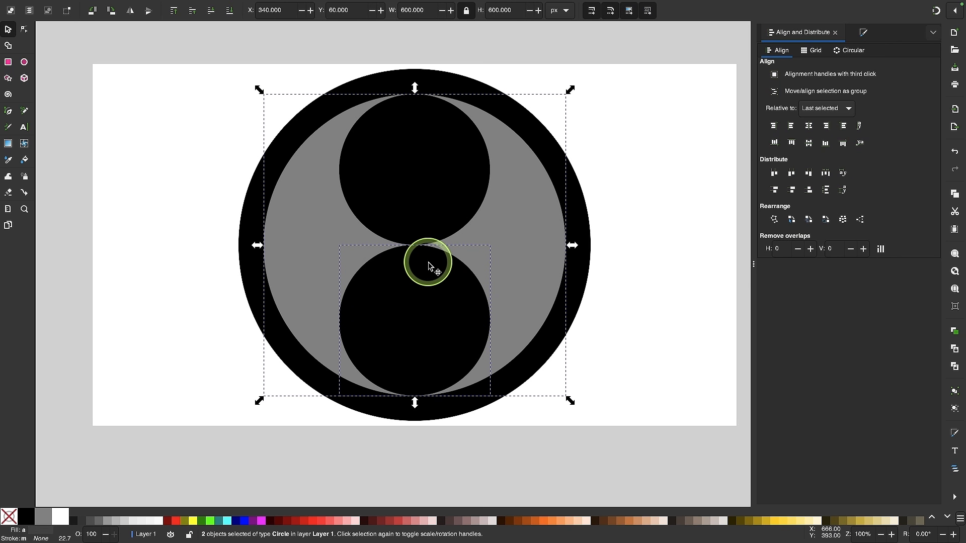
{"action": "left_click", "coordinate": [669, 202]}
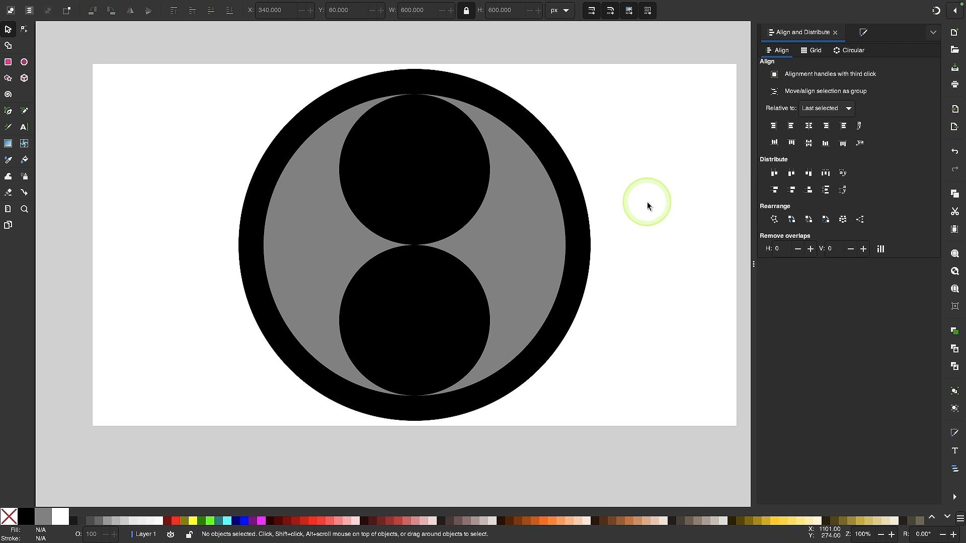
Step: Duplicate the upper 300 px black circle, filling the copy with 50% gray and setting its width to 100 px
{"action": "left_click", "coordinate": [413, 179]}
{"action": "right_click", "coordinate": [413, 178]}
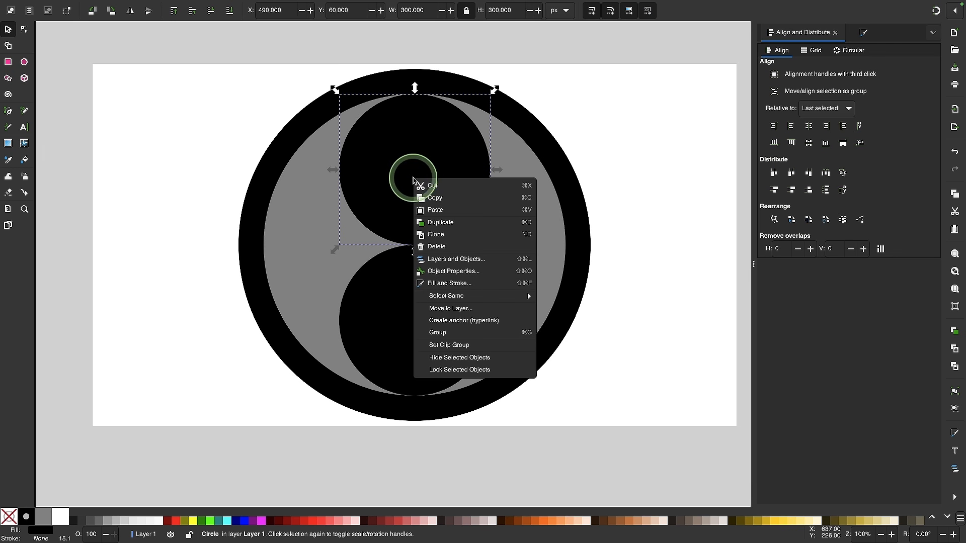
{"action": "left_click", "coordinate": [443, 221]}
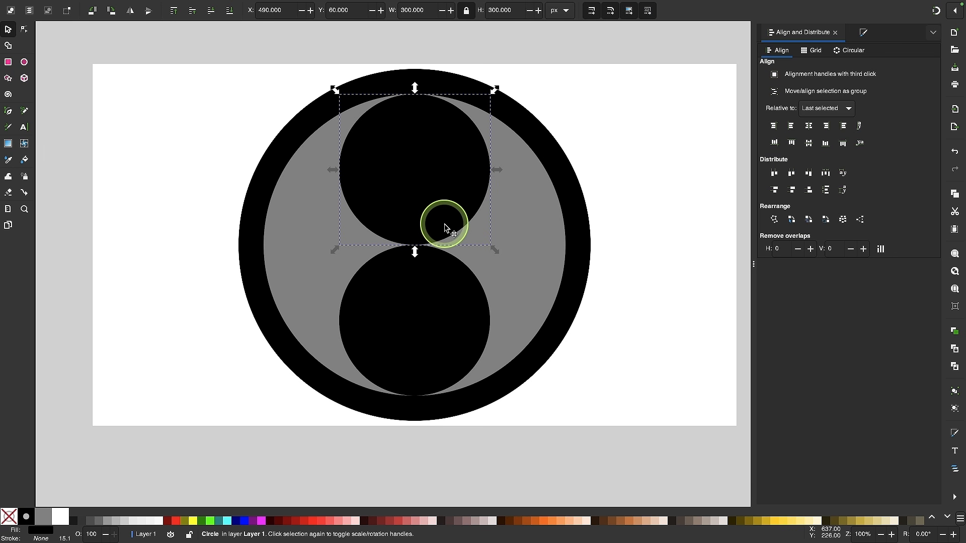
{"action": "left_click", "coordinate": [44, 516]}
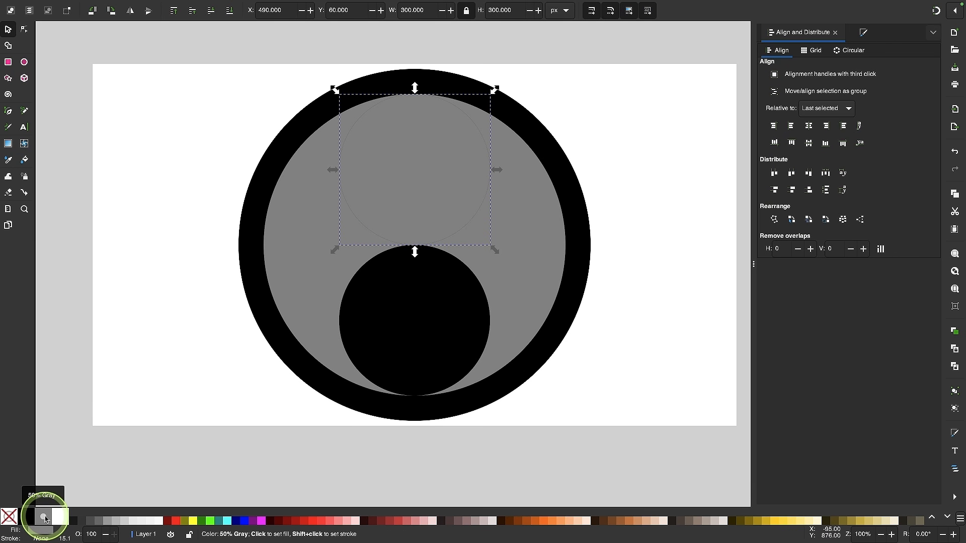
{"action": "left_click", "coordinate": [432, 148]}
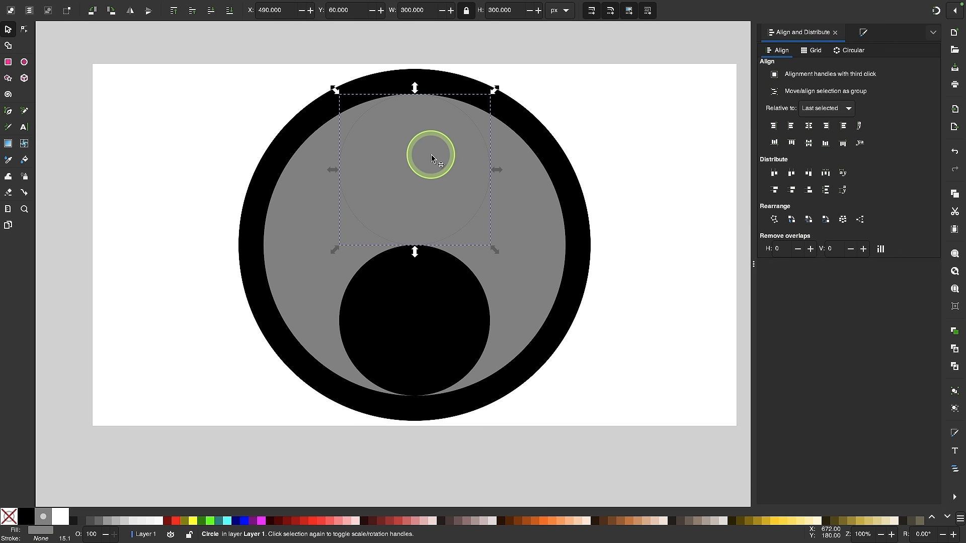
{"action": "left_click", "coordinate": [416, 11]}
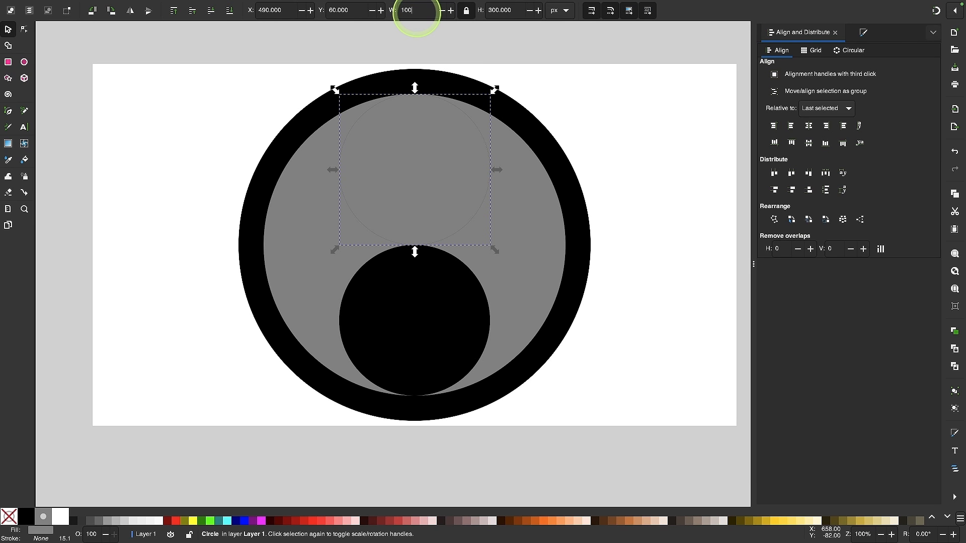
{"action": "key", "text": "Return"}
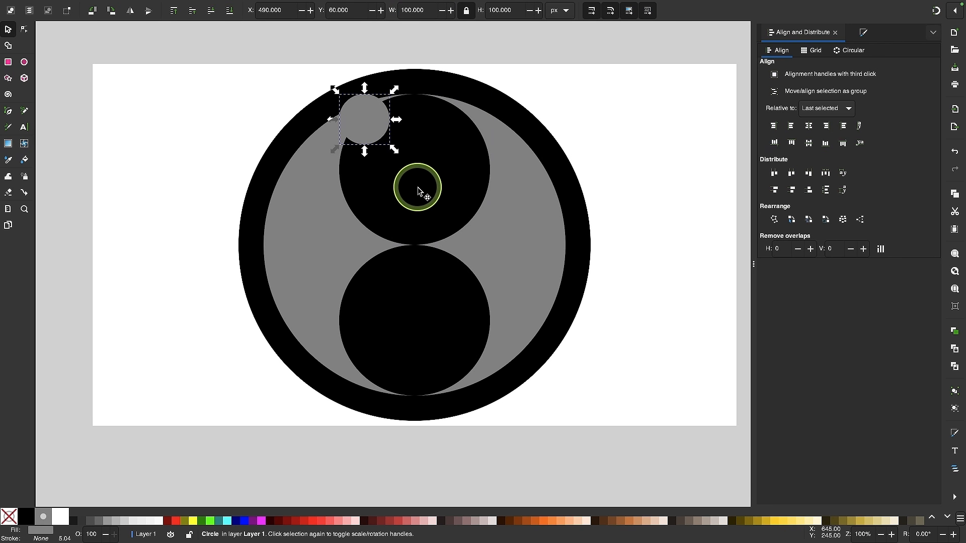
Step: Centre the small grey circle horizontally and vertically inside the upper 300 px black circle
{"action": "left_click", "coordinate": [449, 137], "text": "shift"}
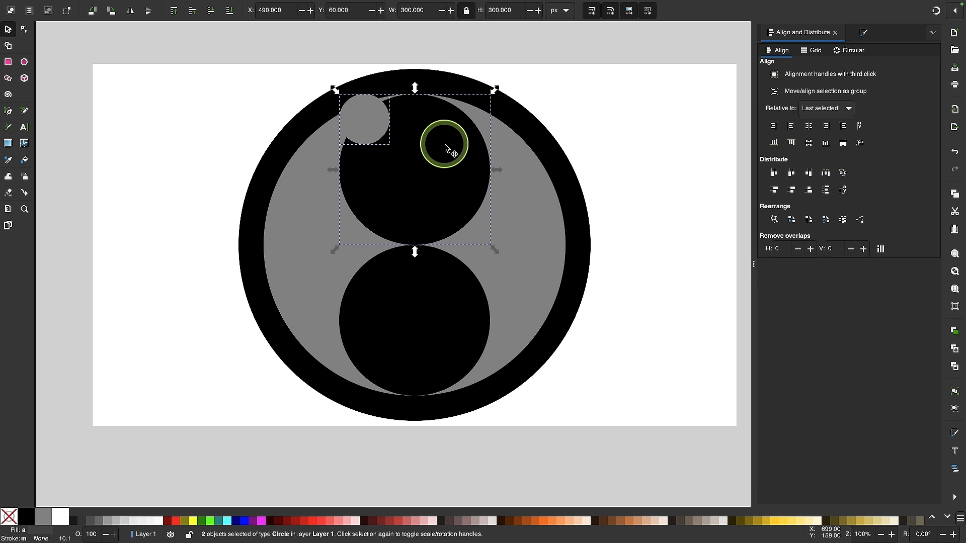
{"action": "left_click", "coordinate": [808, 125]}
{"action": "left_click", "coordinate": [808, 143]}
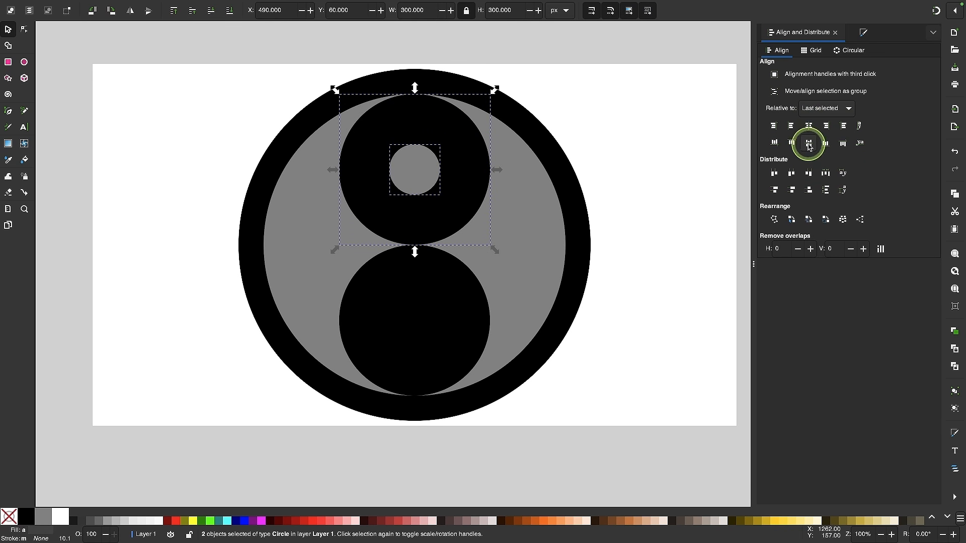
{"action": "left_click", "coordinate": [596, 204]}
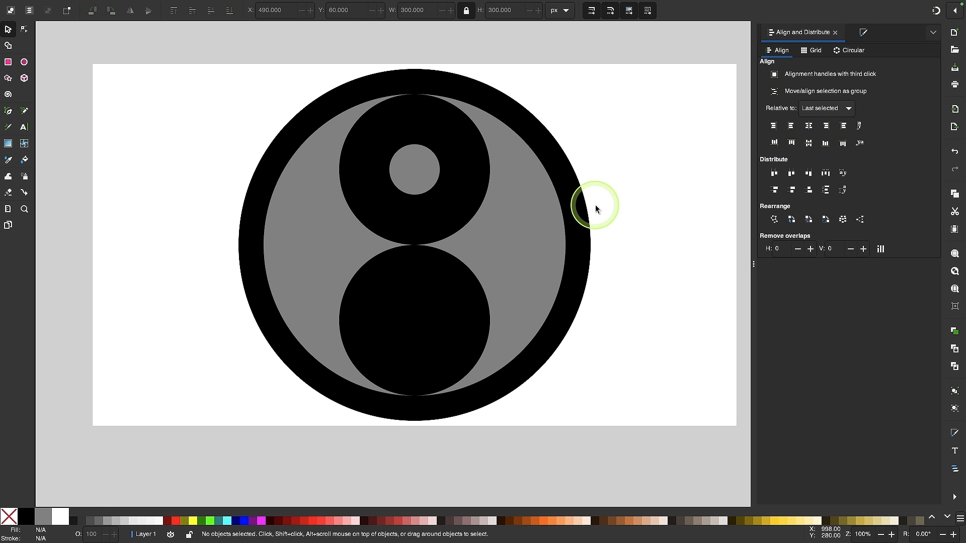
Step: Duplicate the small grey circle and centre the copy vertically inside the lower 300 px black circle
{"action": "left_click", "coordinate": [417, 170]}
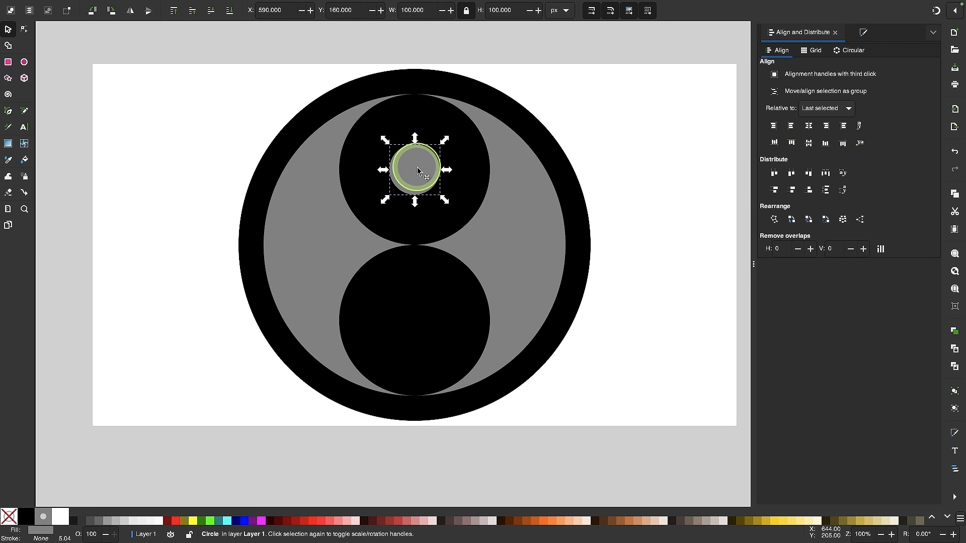
{"action": "right_click", "coordinate": [417, 170]}
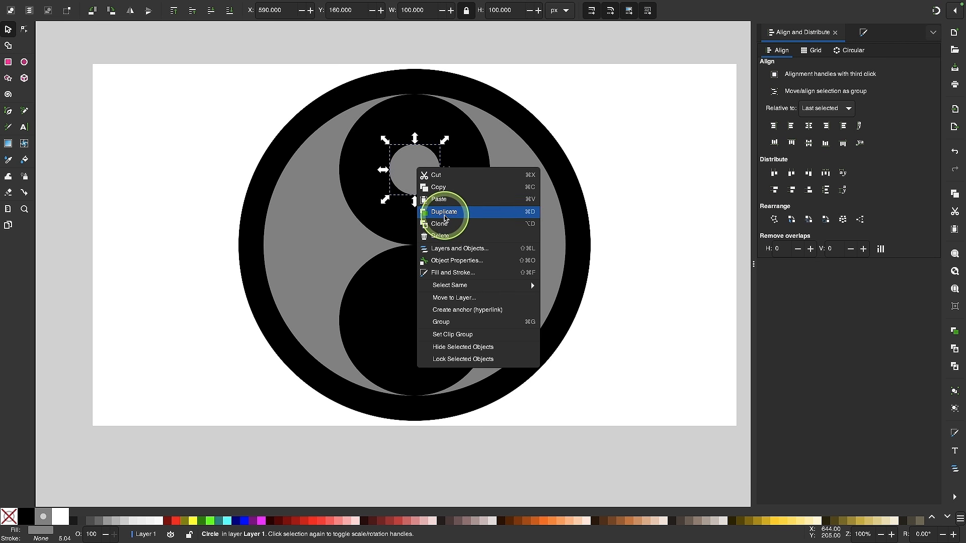
{"action": "left_click", "coordinate": [444, 215]}
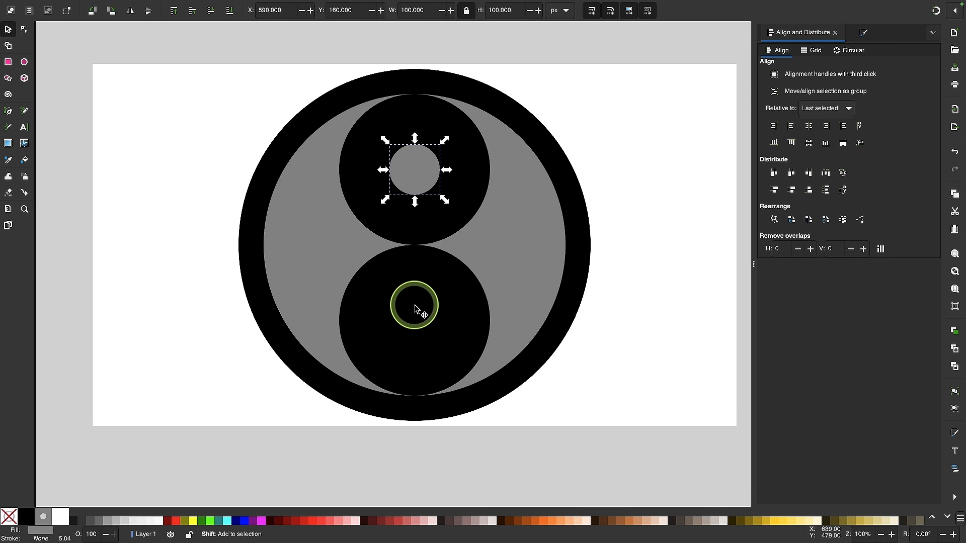
{"action": "left_click", "coordinate": [417, 309], "text": "shift"}
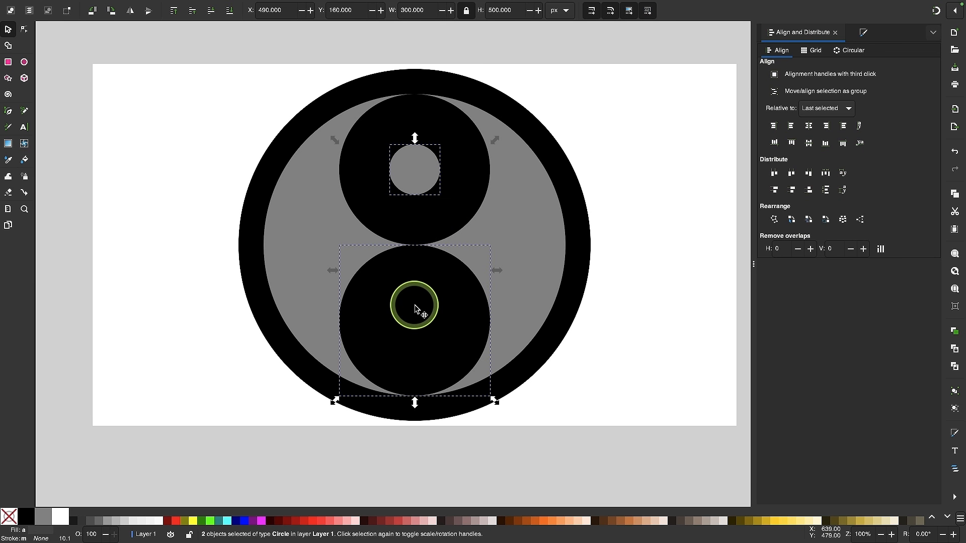
{"action": "left_click", "coordinate": [808, 147]}
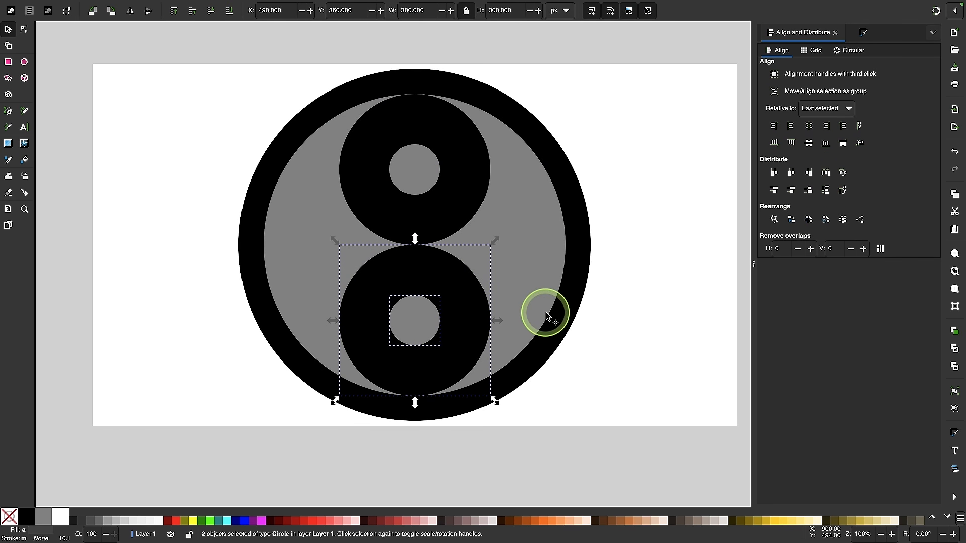
{"action": "left_click", "coordinate": [625, 229]}
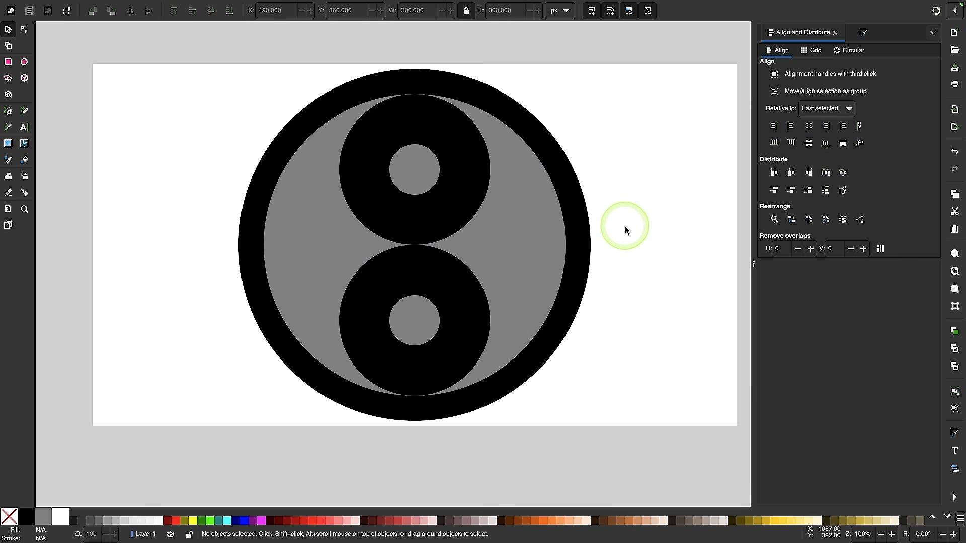
Step: Select all six circles and use the Shape Builder to merge the left region, lower ring and outer border into one shape
{"action": "left_click_drag", "start_coordinate": [627, 449], "coordinate": [206, 51]}
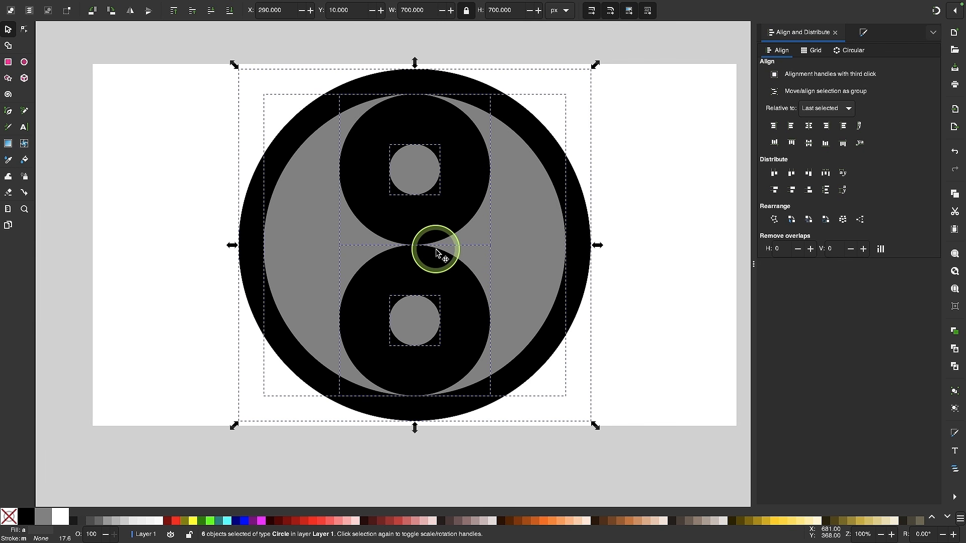
{"action": "left_click", "coordinate": [9, 46]}
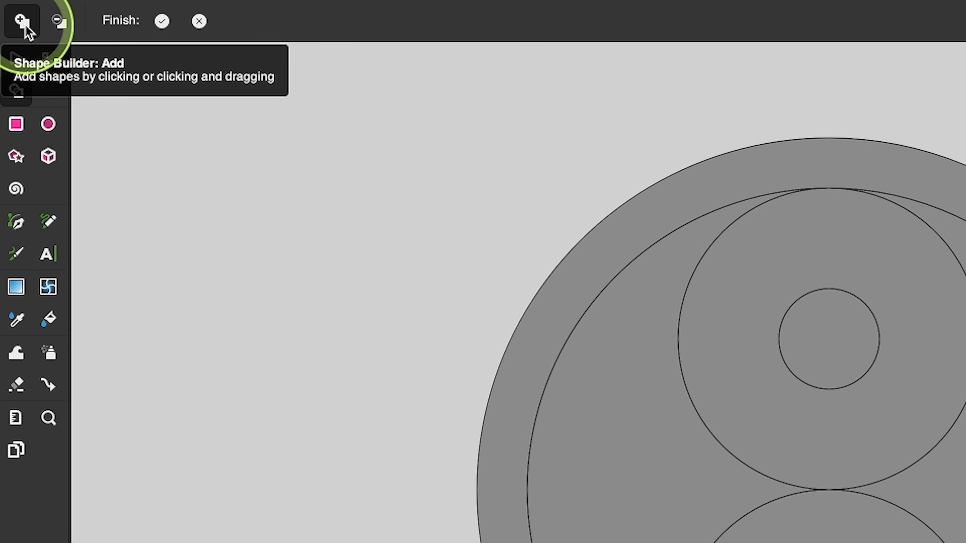
{"action": "left_click", "coordinate": [640, 477]}
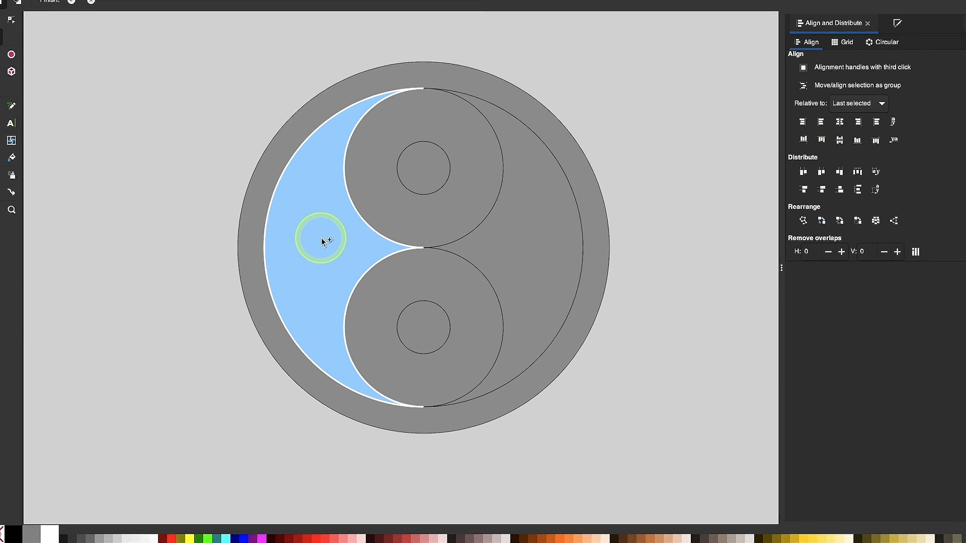
{"action": "left_click", "coordinate": [326, 240]}
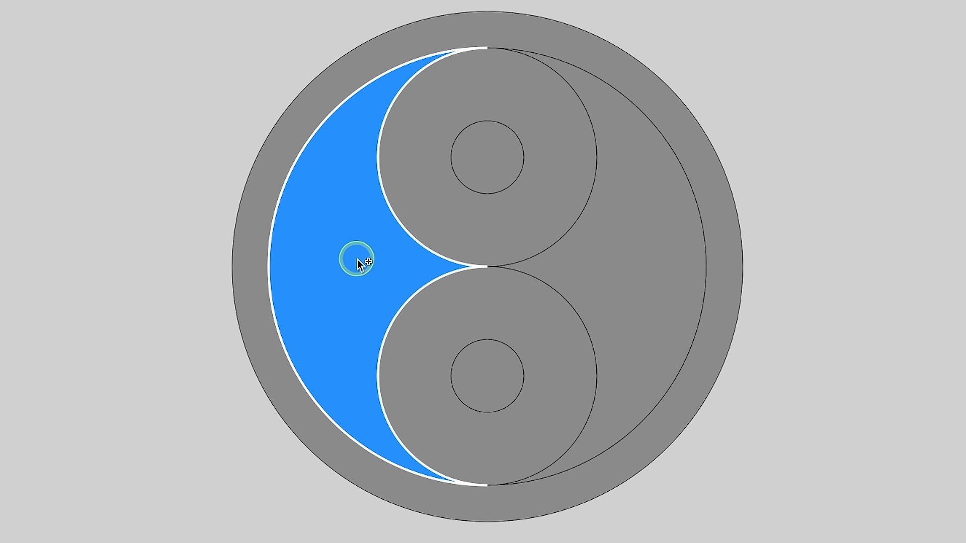
{"action": "left_click_drag", "start_coordinate": [391, 285], "coordinate": [451, 309]}
{"action": "left_click", "coordinate": [373, 198]}
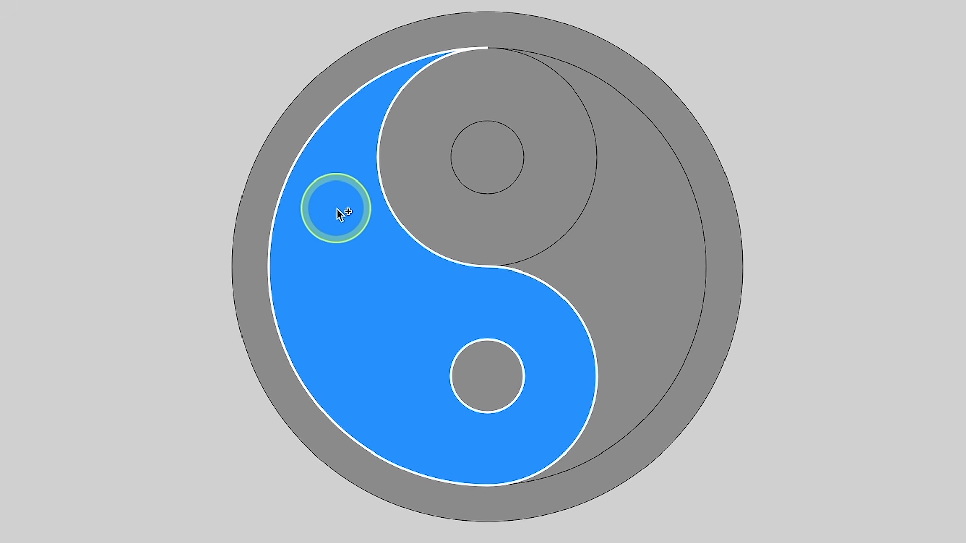
{"action": "left_click_drag", "start_coordinate": [322, 192], "coordinate": [291, 144]}
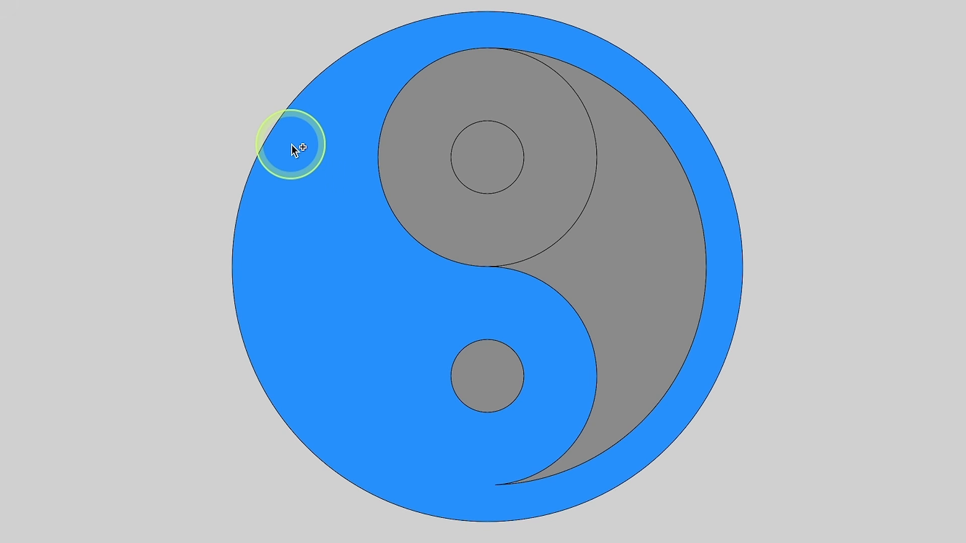
Step: Keep the upper small circle in the Shape Builder, delete the upper ring, right region and lower small circle, and apply the result
{"action": "left_click", "coordinate": [490, 155]}
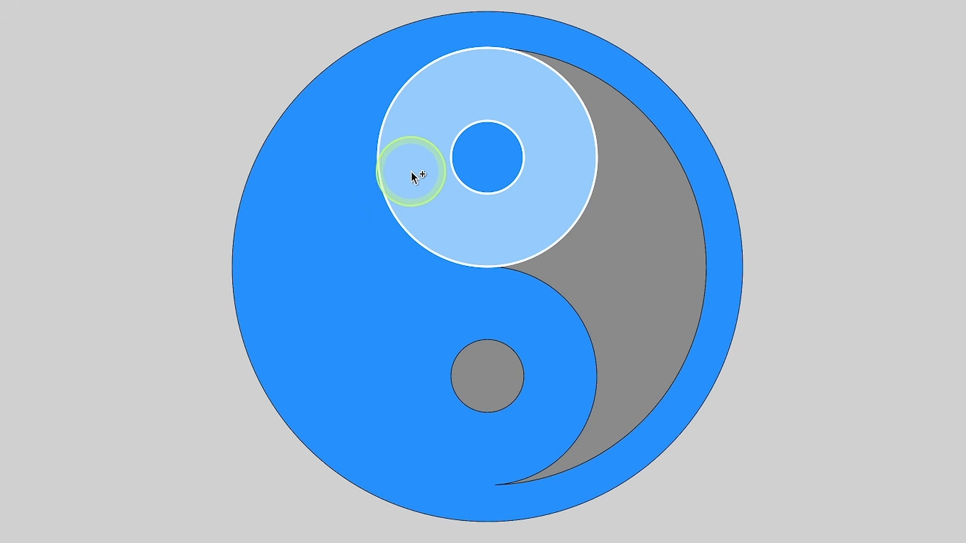
{"action": "left_click", "coordinate": [285, 342]}
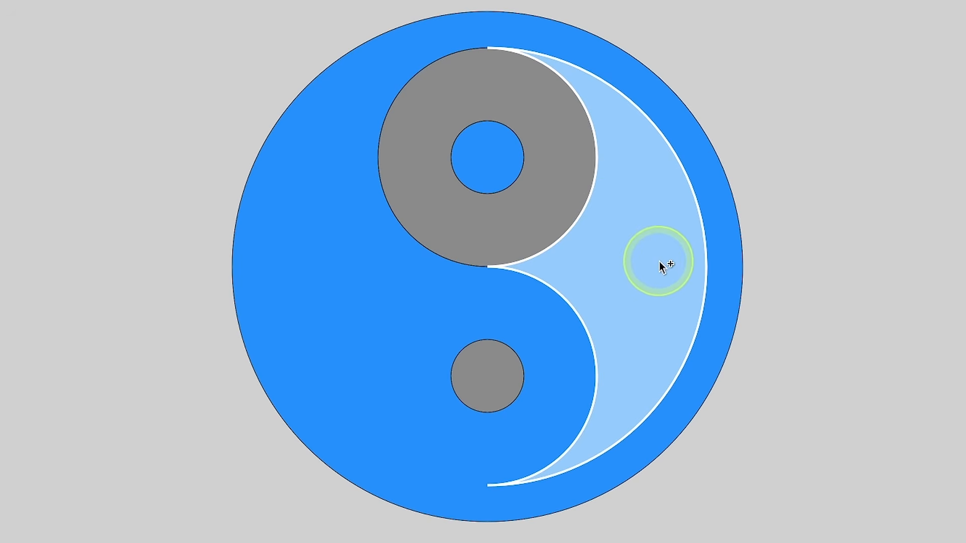
{"action": "left_click", "coordinate": [641, 246]}
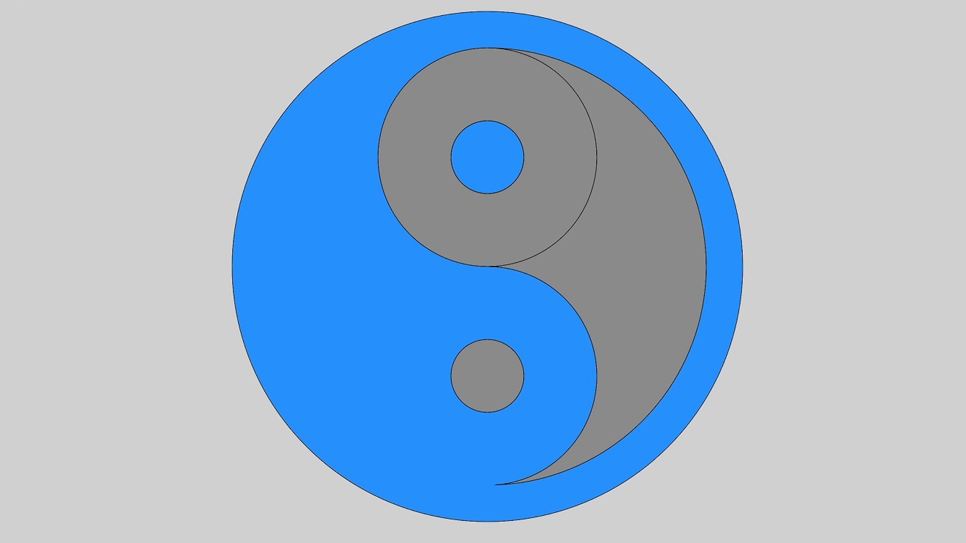
{"action": "mouse_move", "coordinate": [561, 171]}
{"action": "left_mouse_down"}
{"action": "mouse_move", "coordinate": [559, 135]}
{"action": "mouse_move", "coordinate": [615, 183]}
{"action": "mouse_move", "coordinate": [641, 240]}
{"action": "left_mouse_up"}
{"action": "left_click", "coordinate": [642, 244], "text": "alt"}
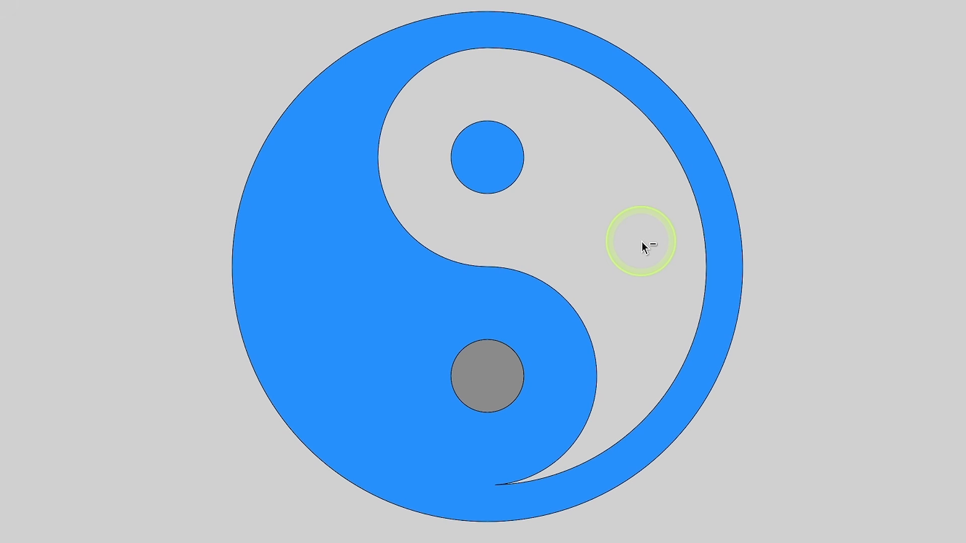
{"action": "left_click", "coordinate": [498, 358], "text": "alt"}
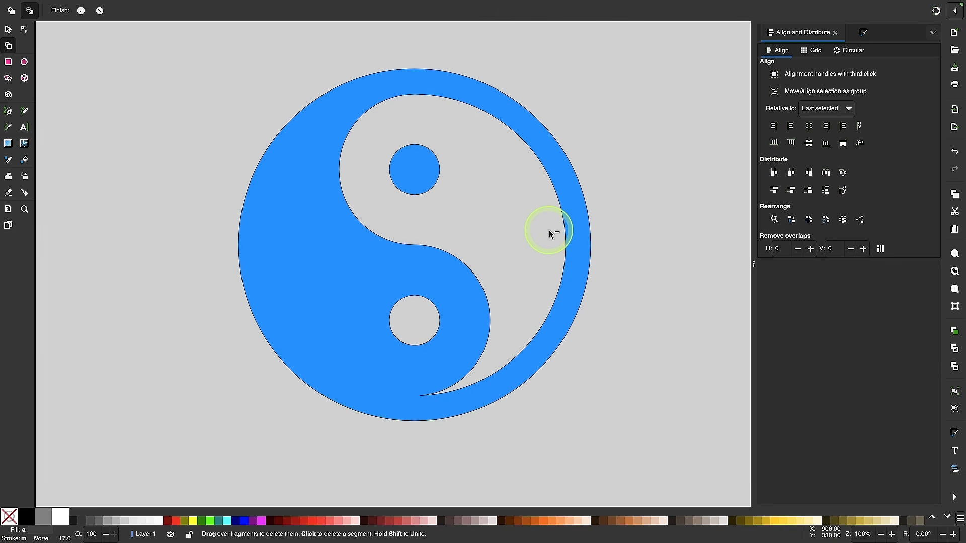
{"action": "left_click", "coordinate": [10, 32]}
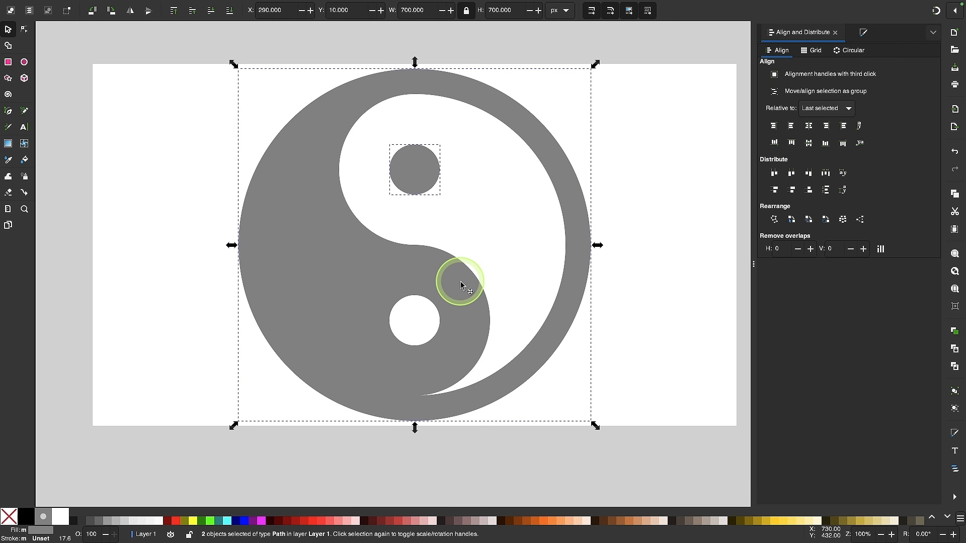
Step: Unite the two remaining pieces into a single black path and scale it down proportionally to about 332 px wide
{"action": "left_click", "coordinate": [26, 517]}
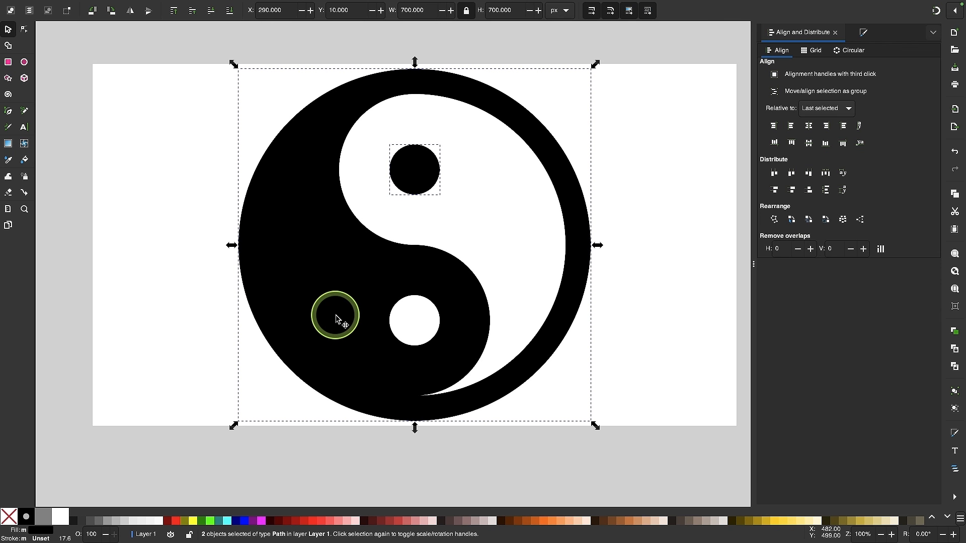
{"action": "left_click", "coordinate": [203, 7]}
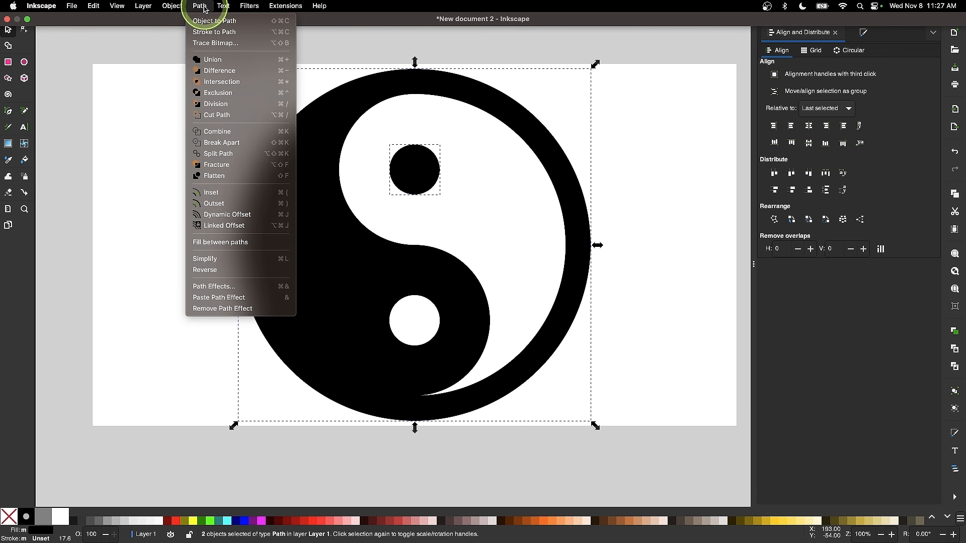
{"action": "left_click", "coordinate": [217, 60]}
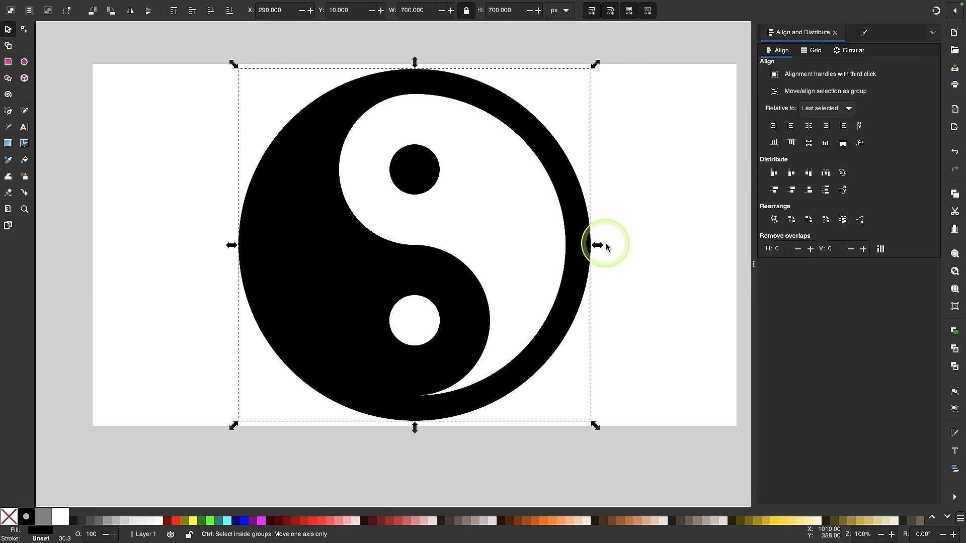
{"action": "left_click_drag", "start_coordinate": [601, 246], "coordinate": [506, 245]}
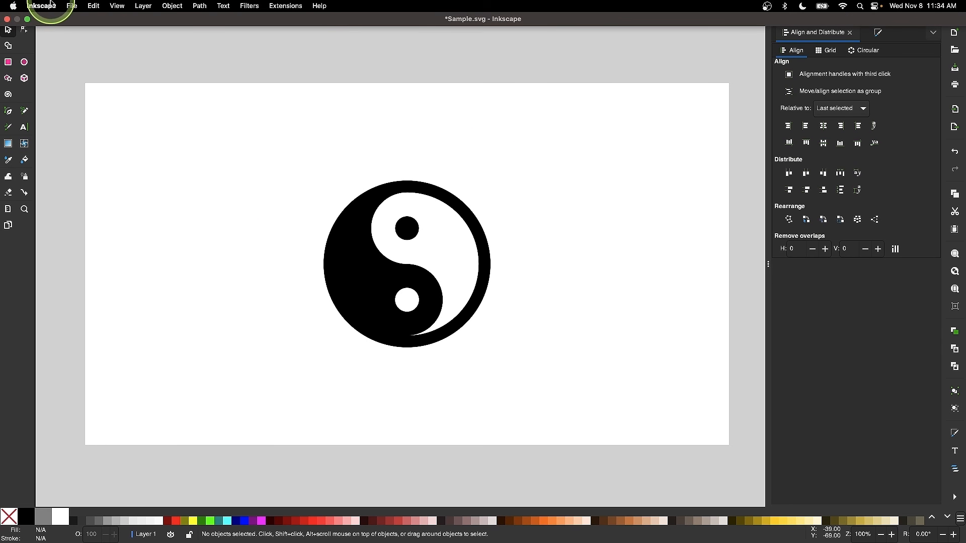
Step: Save the document to the Desktop as Sample.svg in the Inkscape SVG format, replacing the existing file
{"action": "left_click", "coordinate": [71, 5]}
{"action": "left_click", "coordinate": [92, 93]}
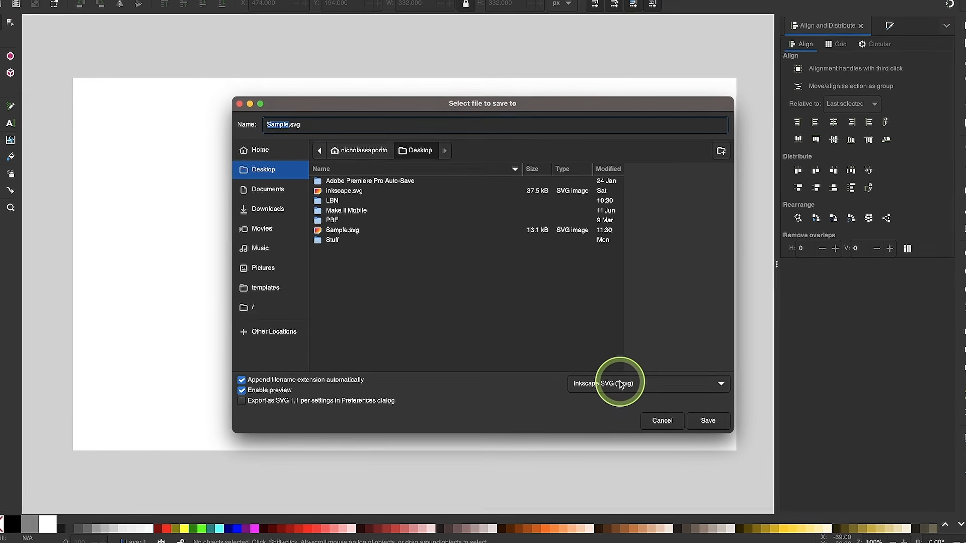
{"action": "left_click", "coordinate": [621, 385]}
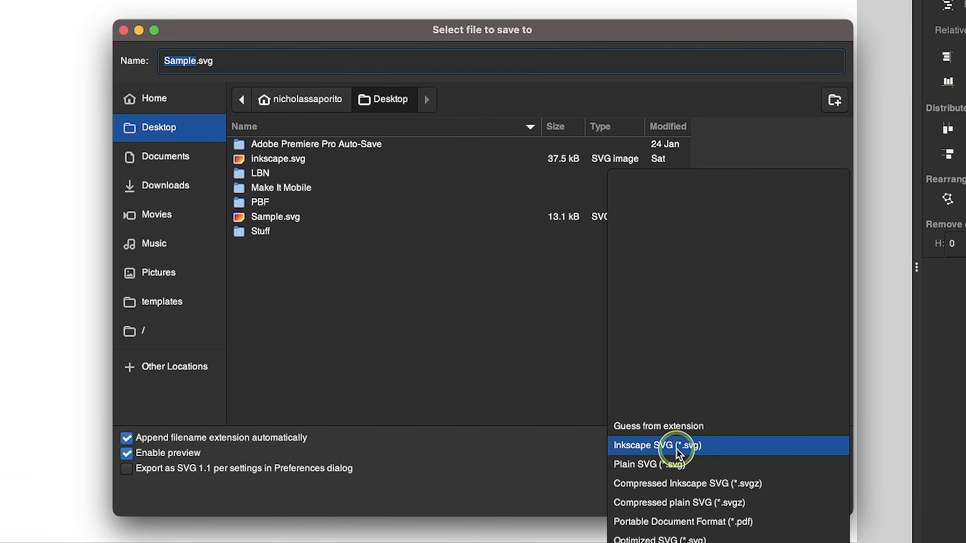
{"action": "left_click", "coordinate": [678, 450]}
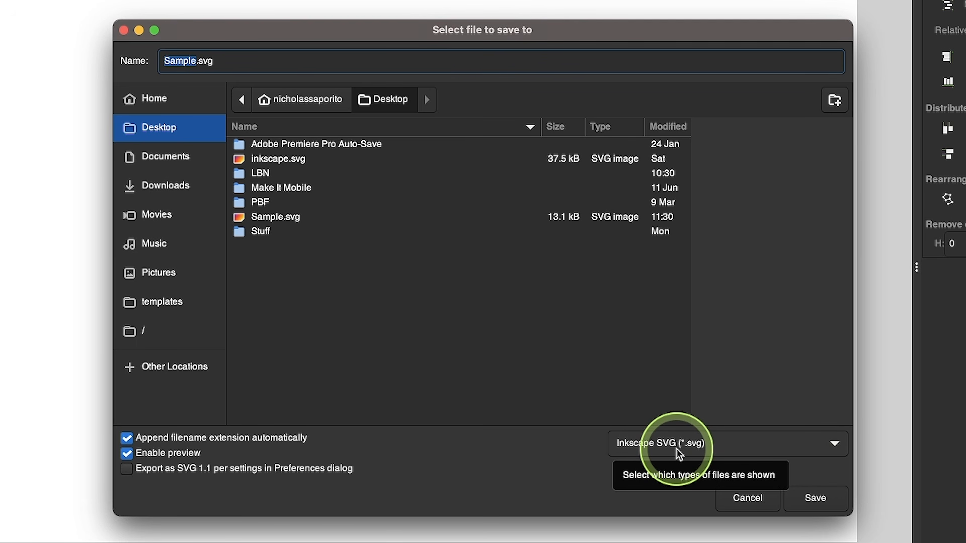
{"action": "left_click", "coordinate": [679, 453]}
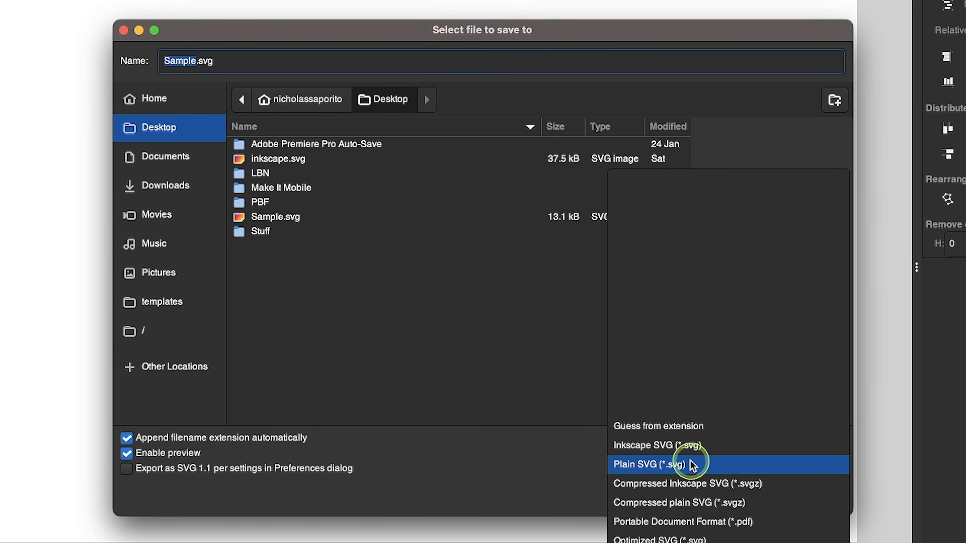
{"action": "left_click", "coordinate": [692, 451]}
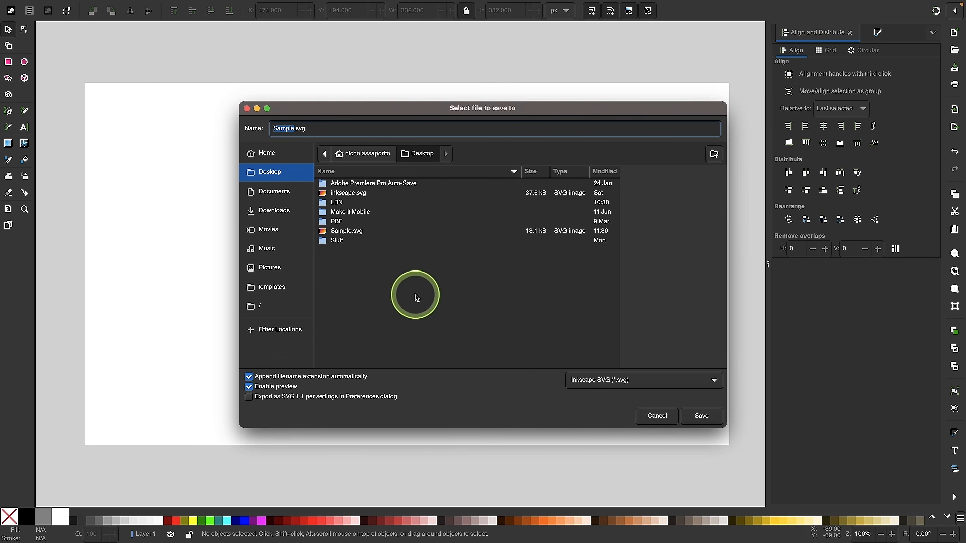
{"action": "left_click", "coordinate": [703, 415]}
{"action": "left_click", "coordinate": [525, 302]}
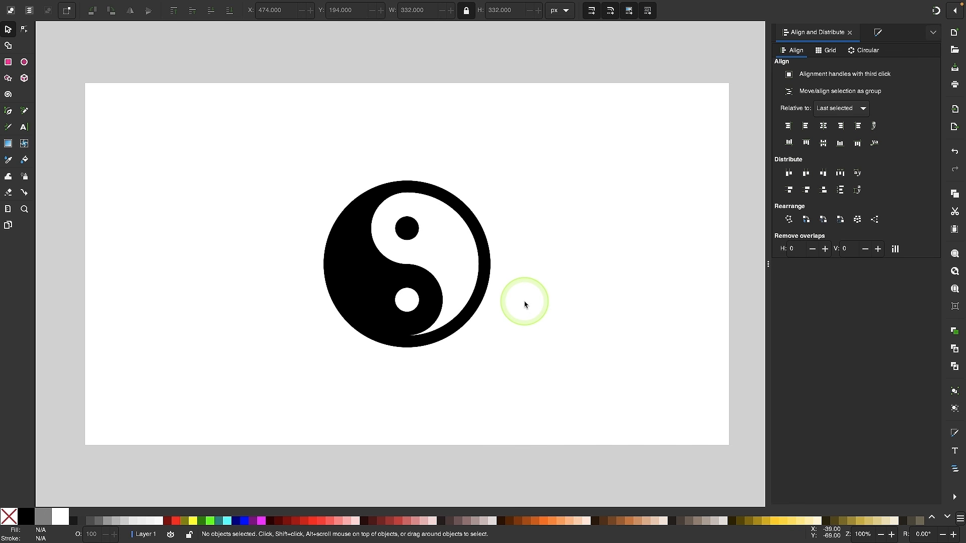
Step: Select the yin-yang symbol and set up a single-file export covering only the selection
{"action": "left_click", "coordinate": [431, 290]}
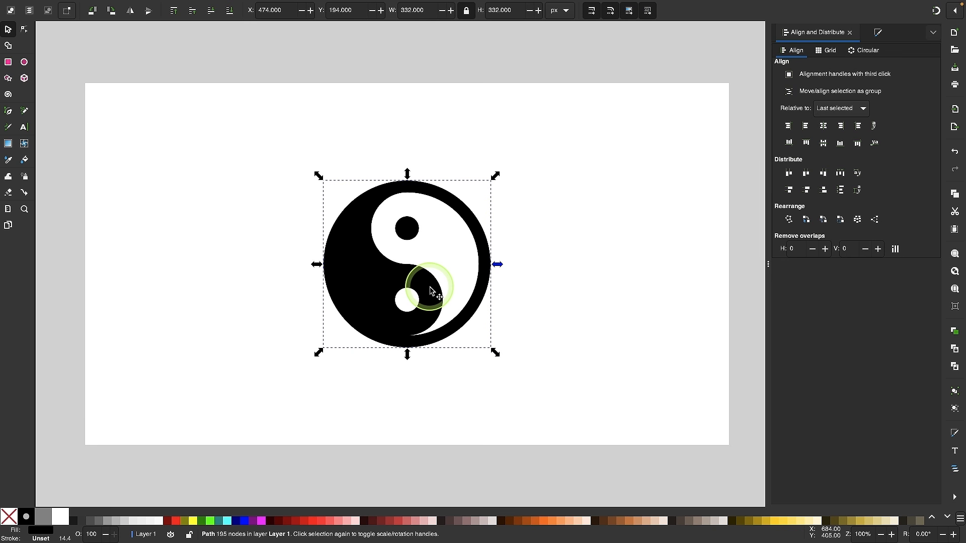
{"action": "left_click", "coordinate": [566, 341]}
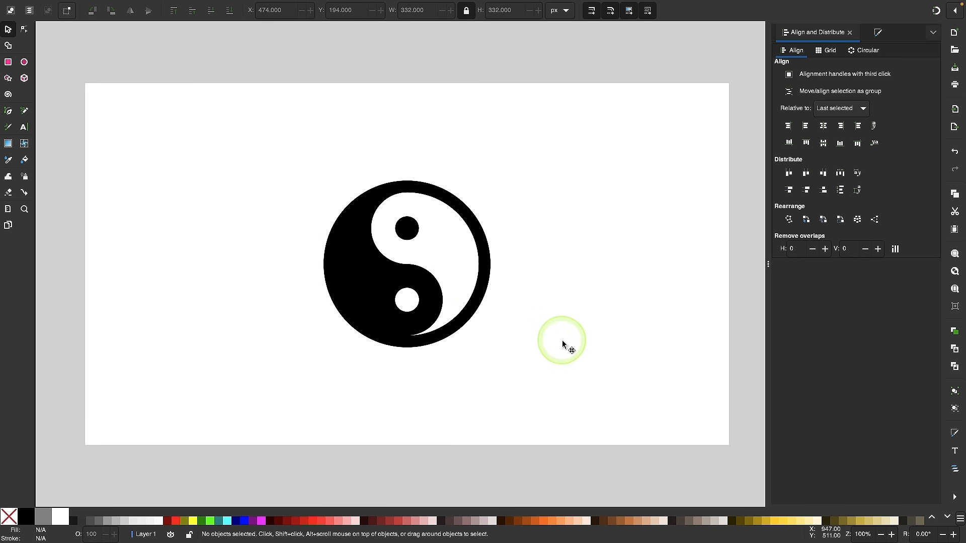
{"action": "left_click", "coordinate": [381, 281]}
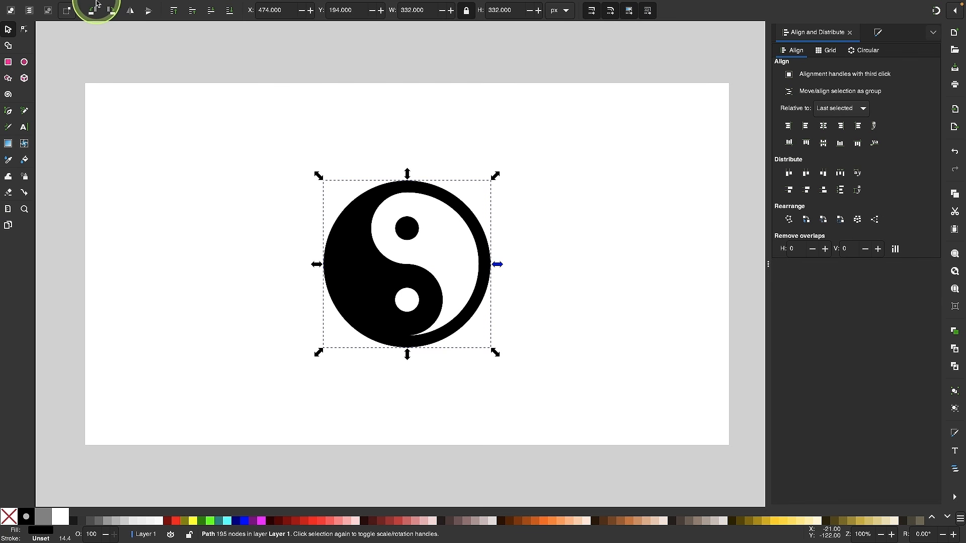
{"action": "left_click", "coordinate": [72, 6]}
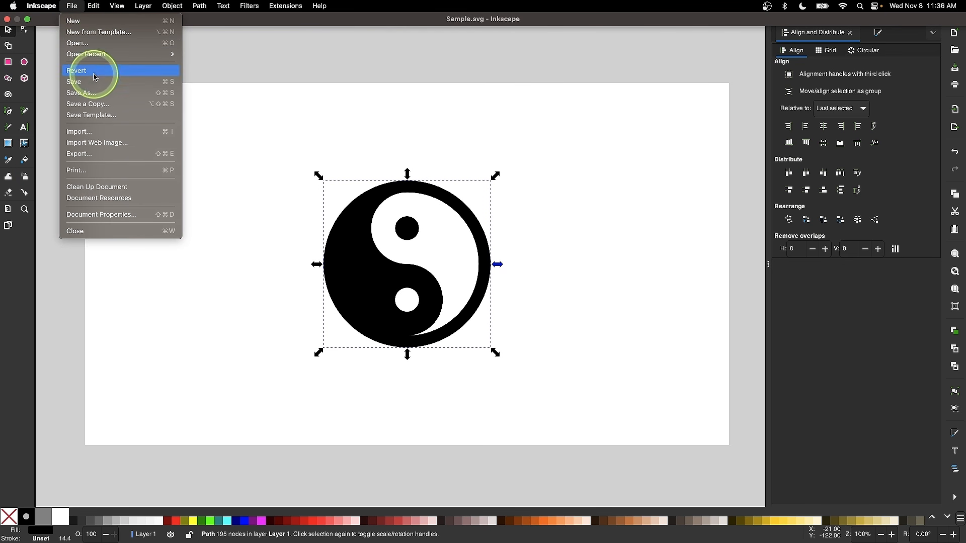
{"action": "left_click", "coordinate": [103, 161]}
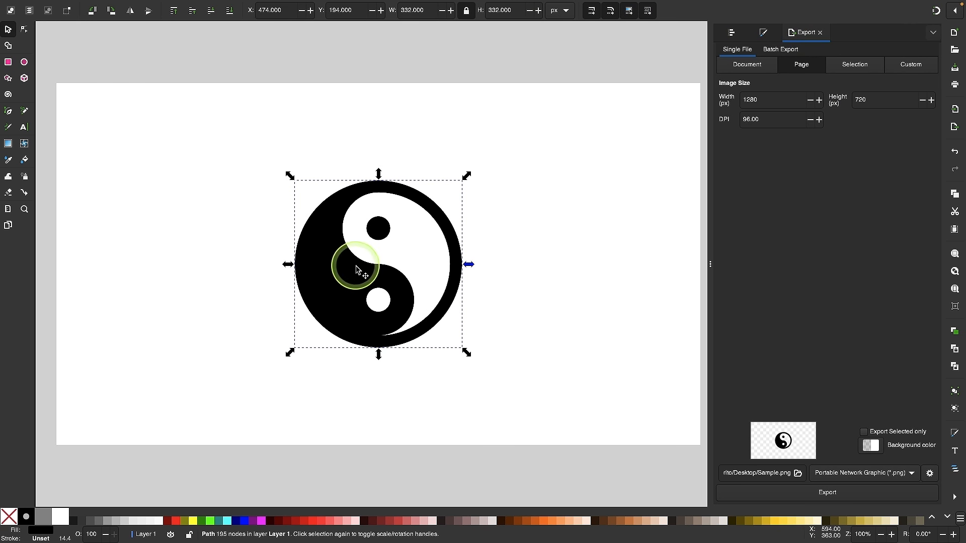
{"action": "scroll", "coordinate": [373, 291], "scroll_direction": "down", "scroll_amount": 1}
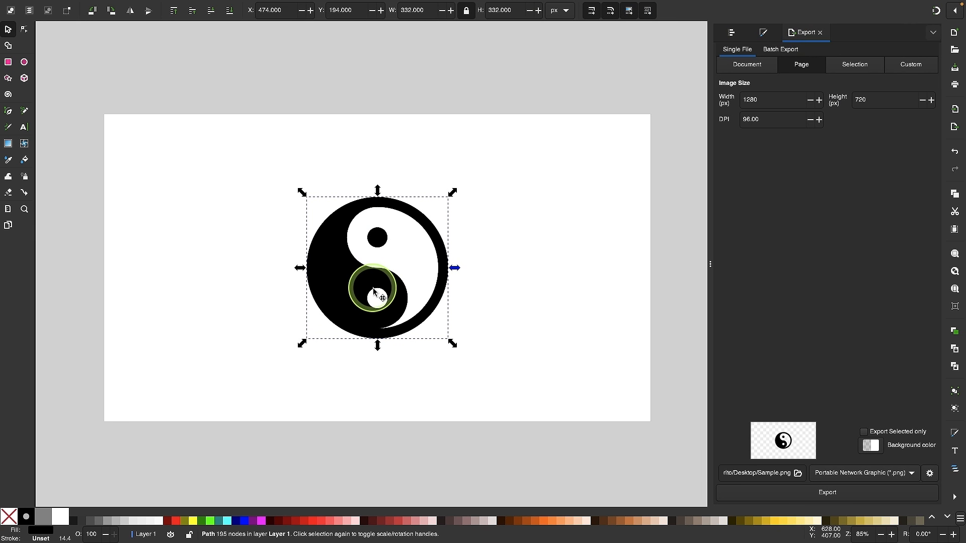
{"action": "left_click", "coordinate": [863, 69]}
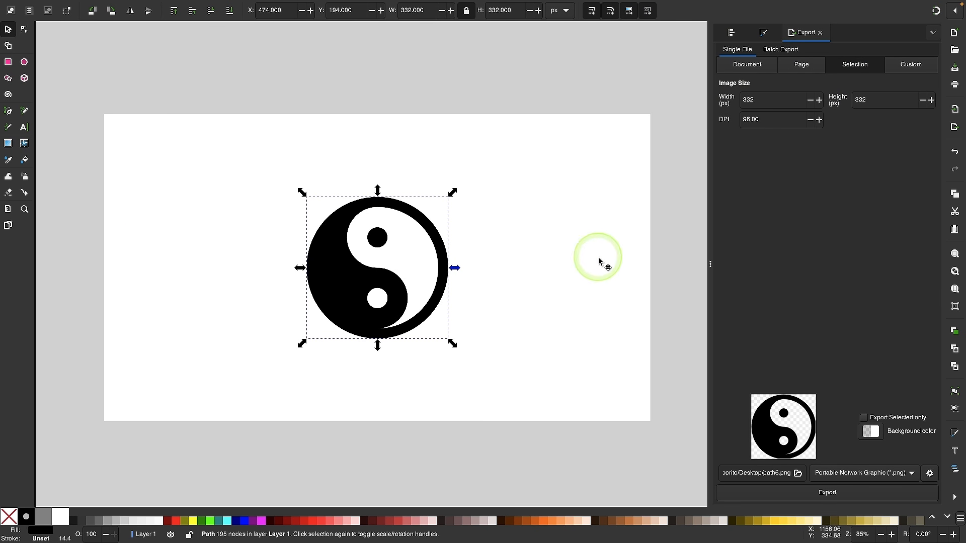
Step: Compare the Page, Document and Custom export areas with the Selection area, returning to Selection
{"action": "left_click", "coordinate": [809, 64]}
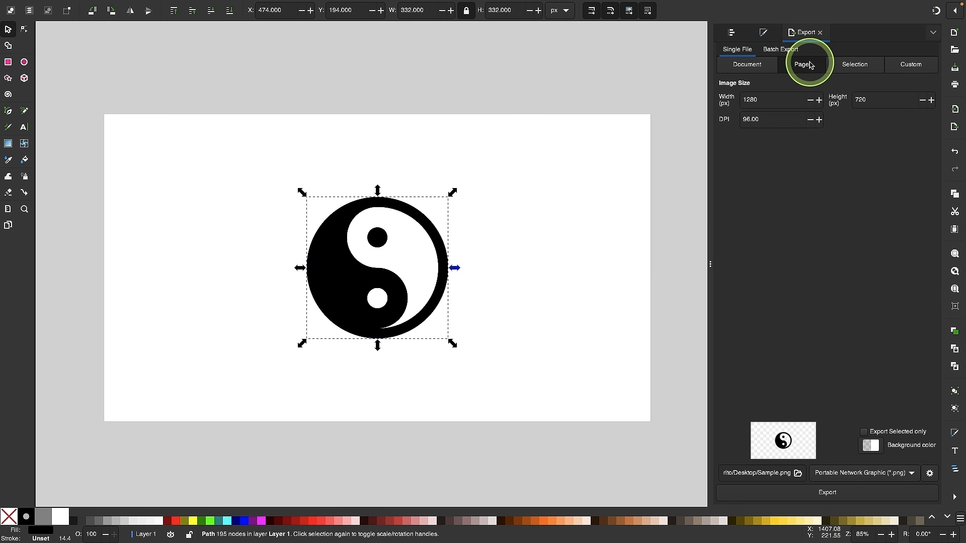
{"action": "left_click", "coordinate": [759, 69]}
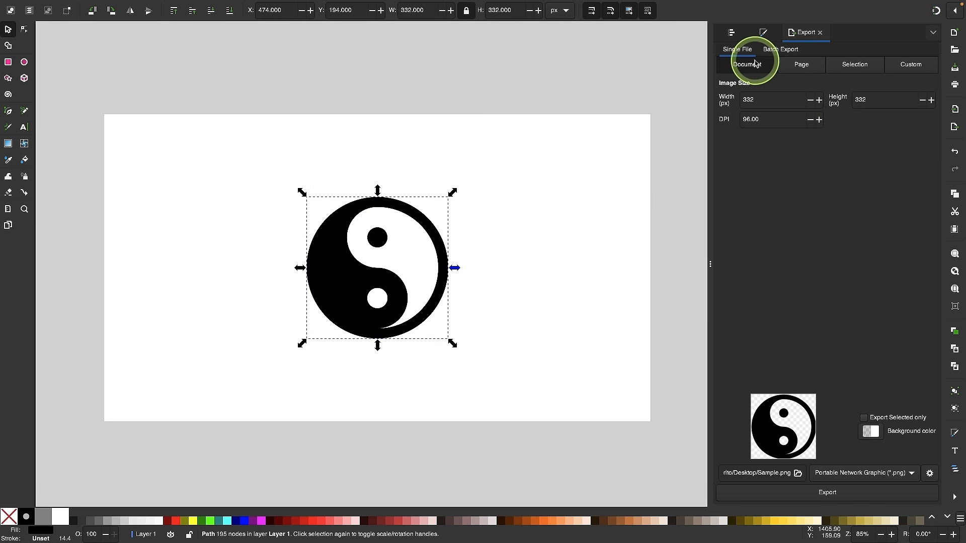
{"action": "left_click", "coordinate": [900, 70]}
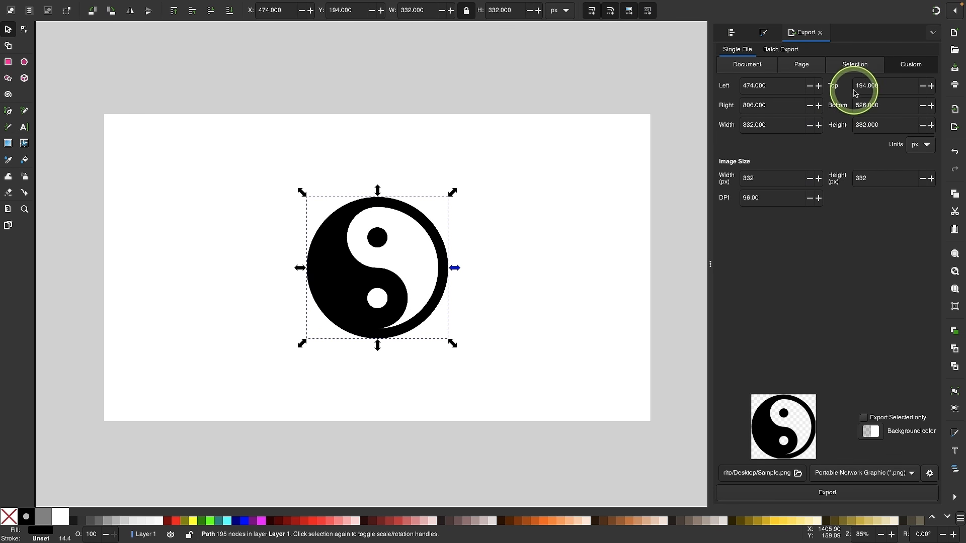
{"action": "left_click", "coordinate": [858, 66]}
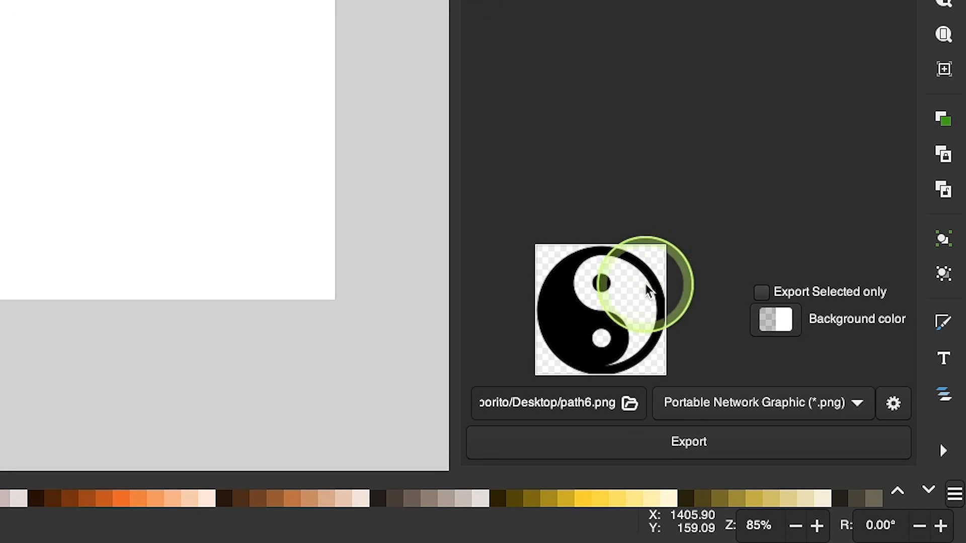
Step: Export the selected yin-yang symbol to the Desktop as Yinyang.png in the Portable Network Graphic format
{"action": "left_click", "coordinate": [848, 403]}
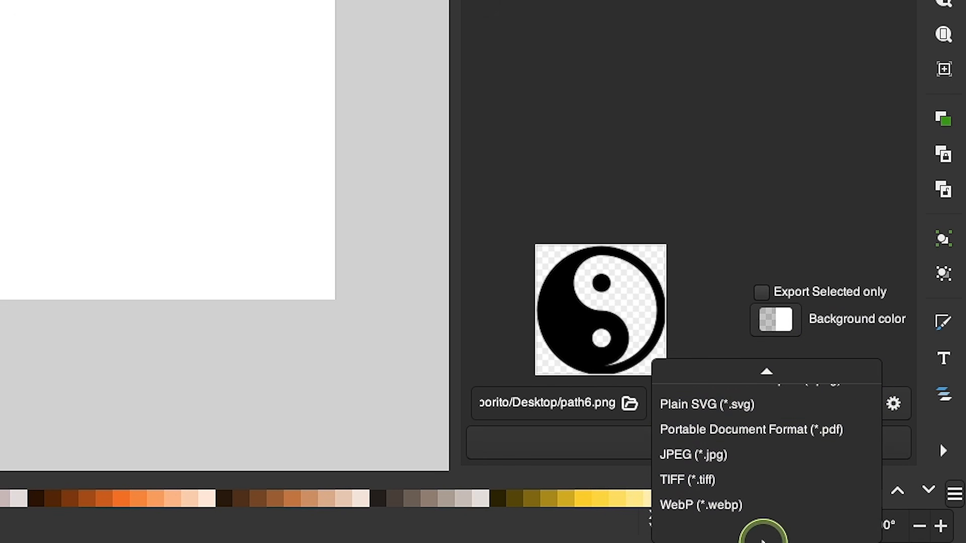
{"action": "left_click", "coordinate": [711, 172]}
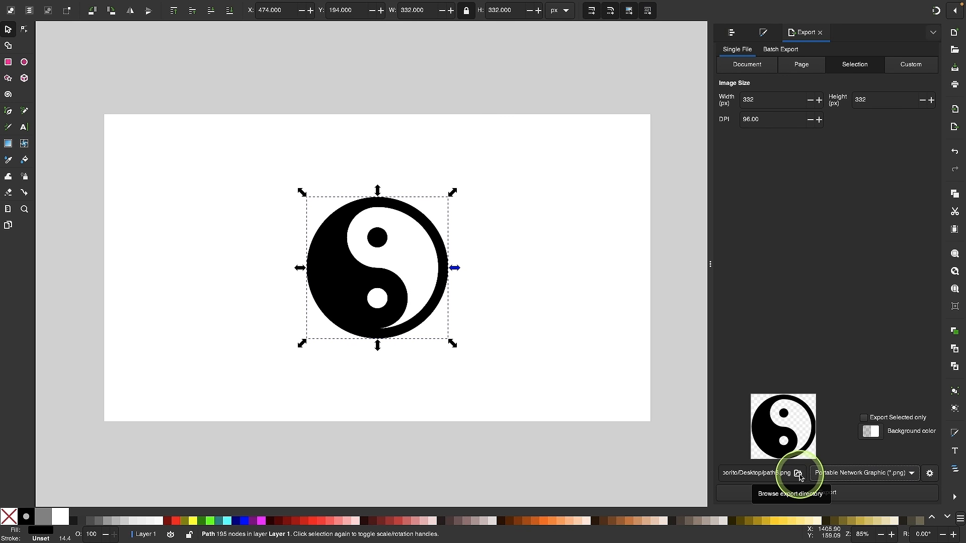
{"action": "left_click", "coordinate": [797, 474]}
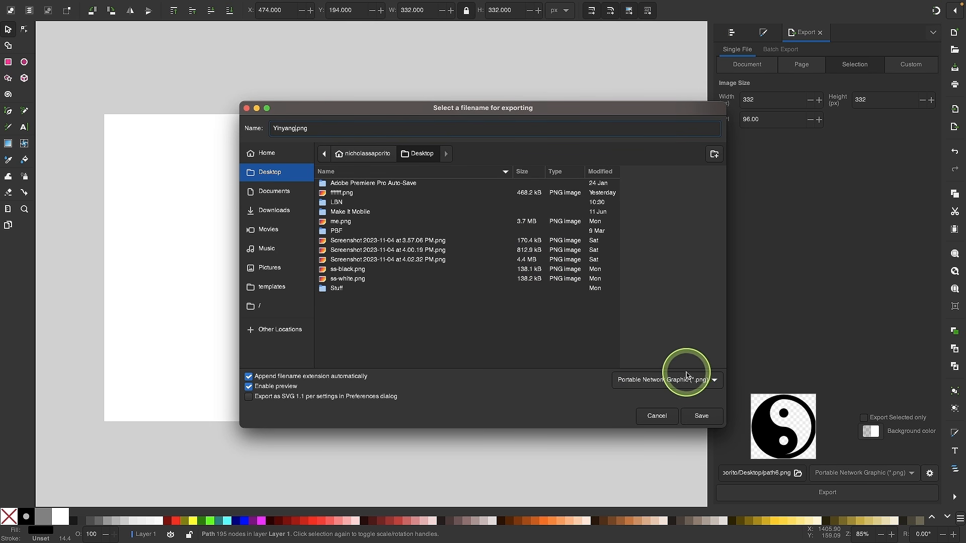
{"action": "left_click", "coordinate": [663, 382]}
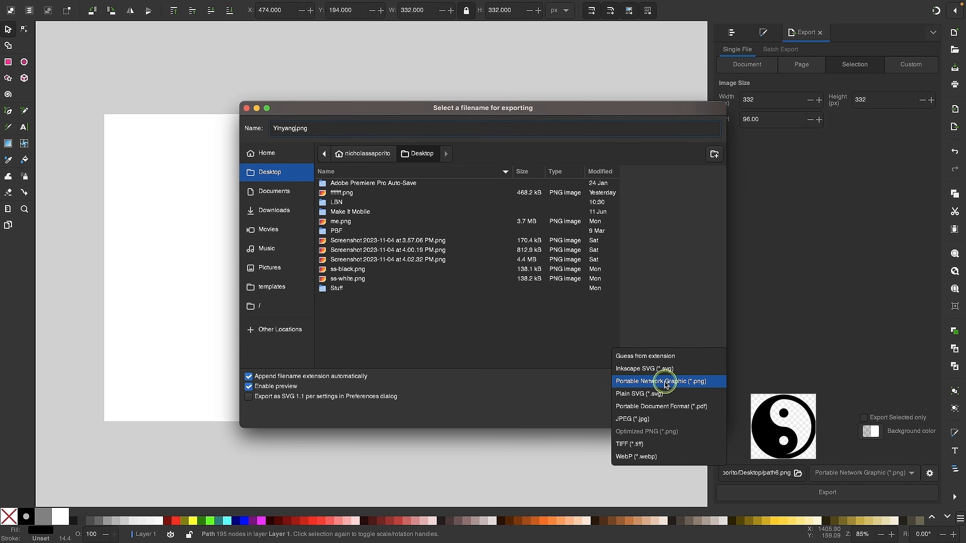
{"action": "left_click", "coordinate": [666, 383]}
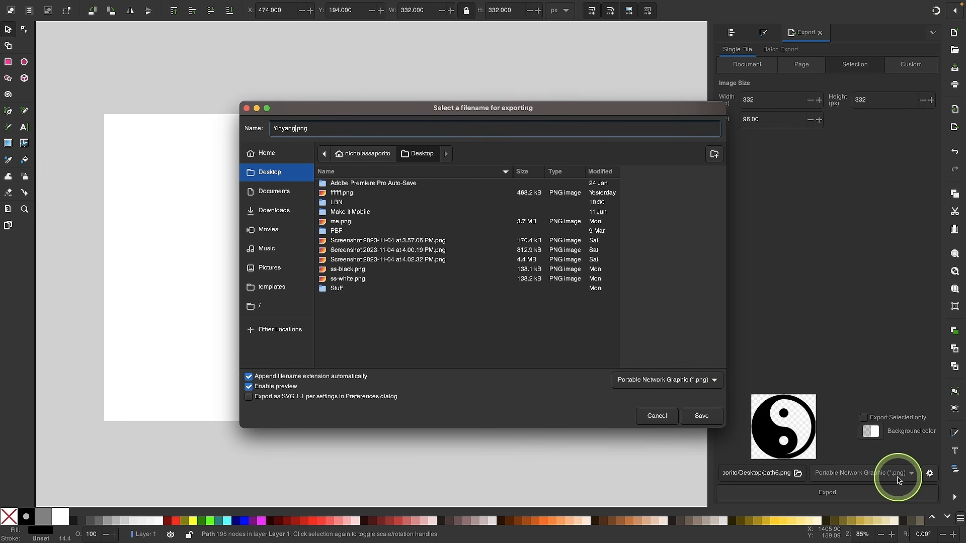
{"action": "left_click", "coordinate": [674, 382]}
{"action": "left_click", "coordinate": [672, 381]}
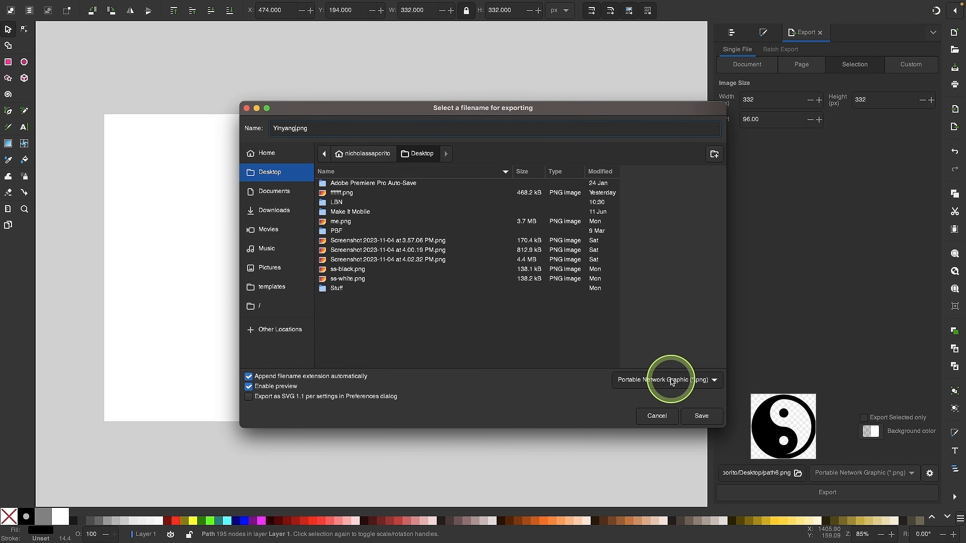
{"action": "left_click", "coordinate": [700, 417]}
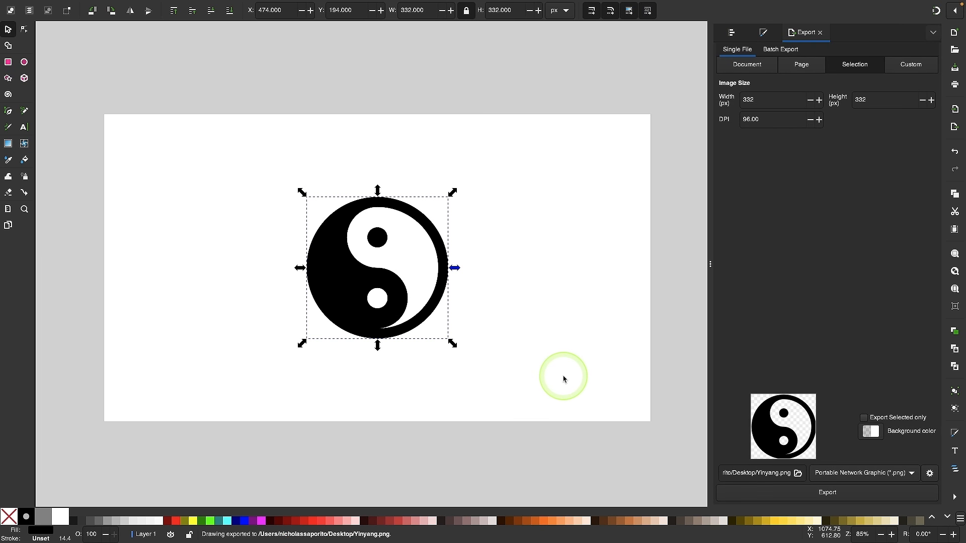
{"action": "left_click", "coordinate": [564, 380]}
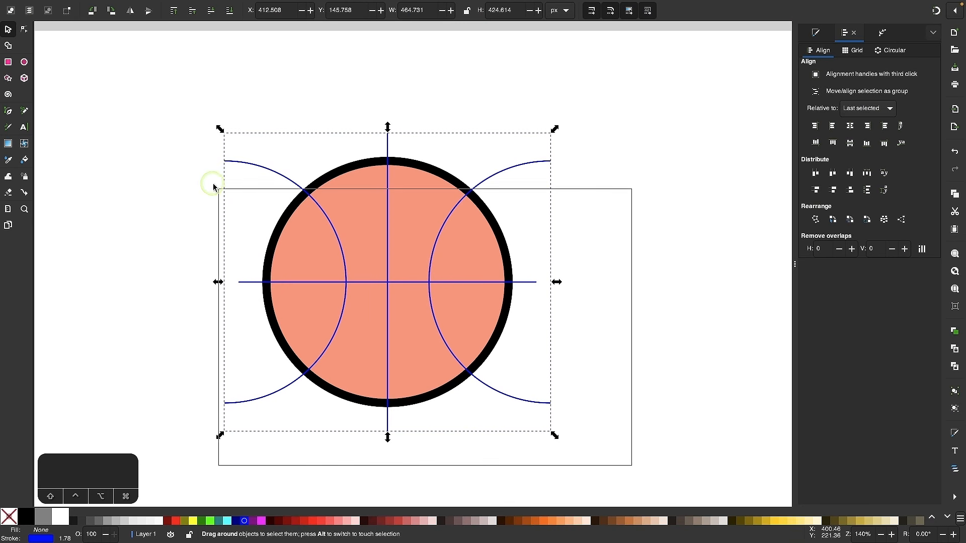
Step: Split the basketball circle into separate pieces along the blue seam lines and reposition two of the pieces
{"action": "left_click", "coordinate": [199, 6]}
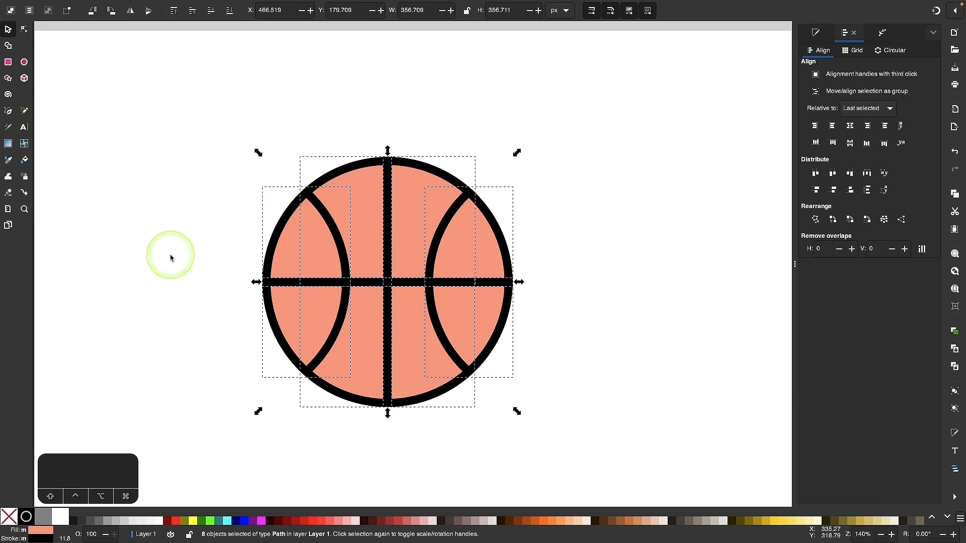
{"action": "left_click_drag", "start_coordinate": [312, 216], "coordinate": [319, 258]}
{"action": "left_click_drag", "start_coordinate": [434, 220], "coordinate": [433, 156]}
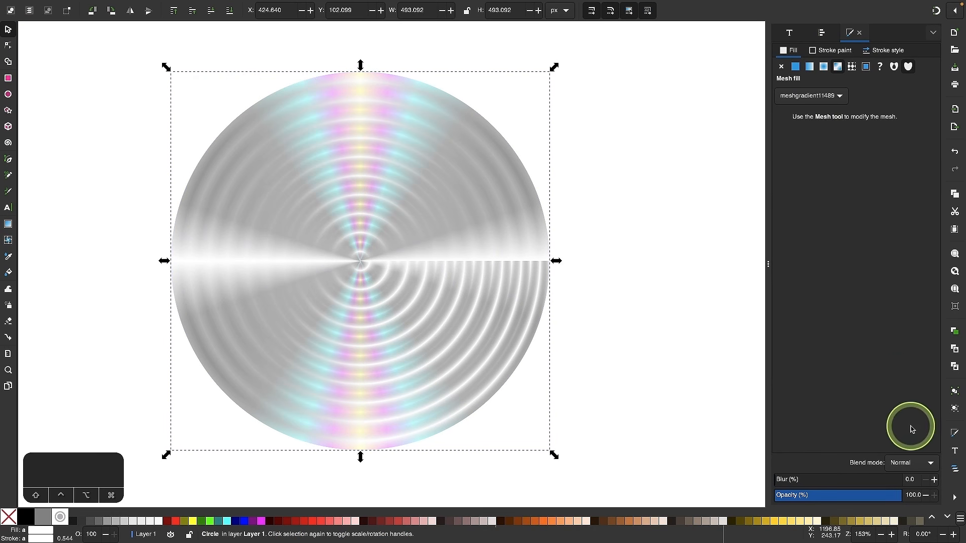
Step: Set the selected disc circle's blend mode to Color Burn and its opacity to about 30%
{"action": "left_click", "coordinate": [911, 462]}
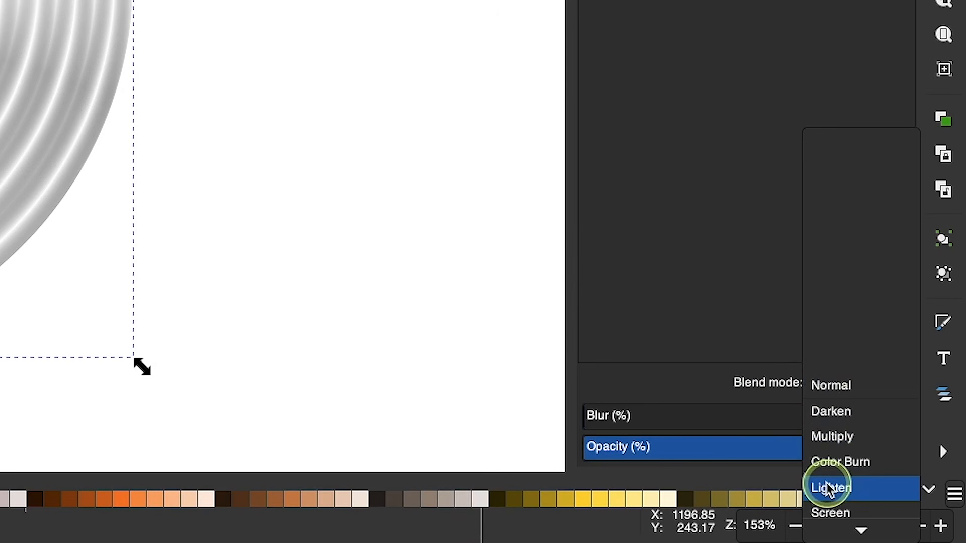
{"action": "left_click", "coordinate": [901, 501]}
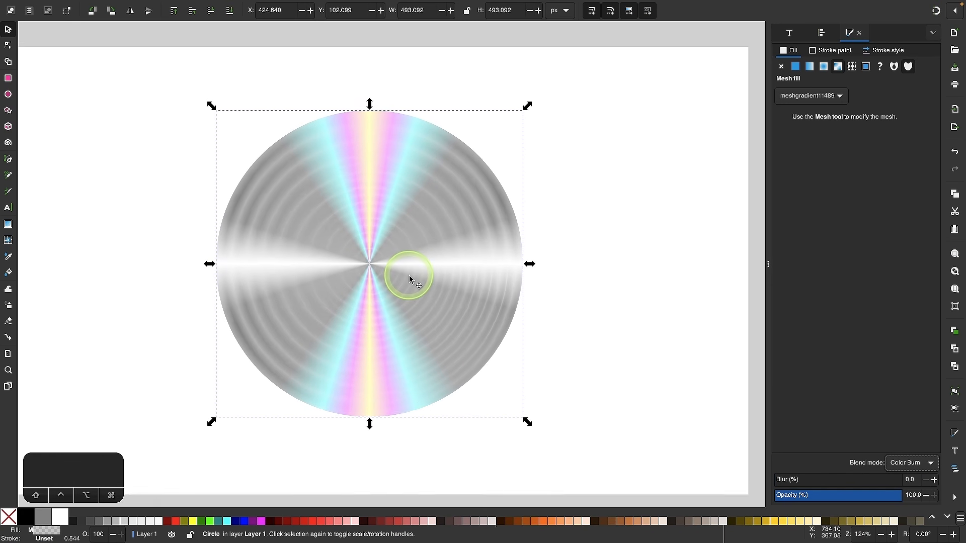
{"action": "scroll", "coordinate": [409, 280], "scroll_direction": "down", "scroll_amount": 1}
{"action": "left_click", "coordinate": [819, 495]}
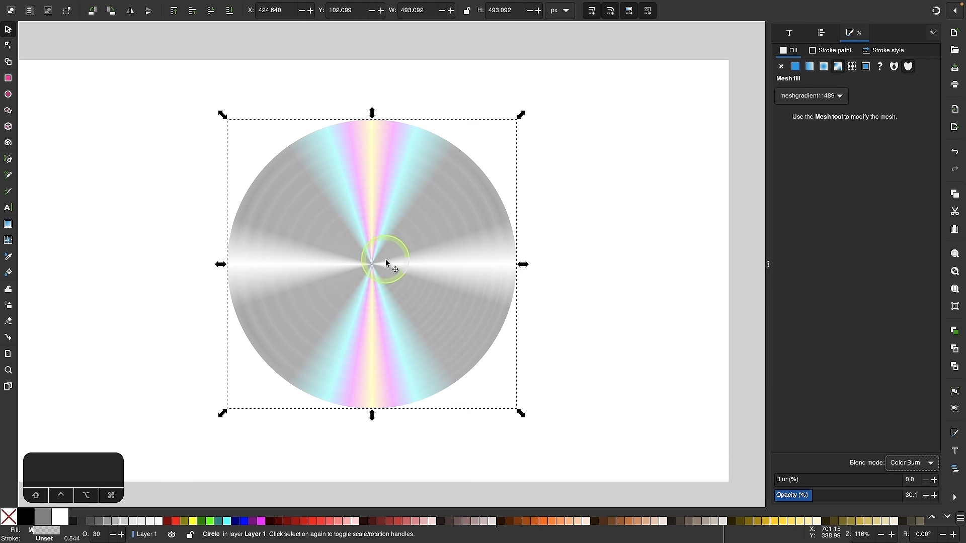
Step: Draw a circle with a radius of about 110 px over the disc, fully opaque and filled with 60% gray
{"action": "key", "text": "e"}
{"action": "left_click_drag", "start_coordinate": [215, 184], "coordinate": [344, 313]}
{"action": "left_click_drag", "start_coordinate": [826, 496], "coordinate": [904, 496]}
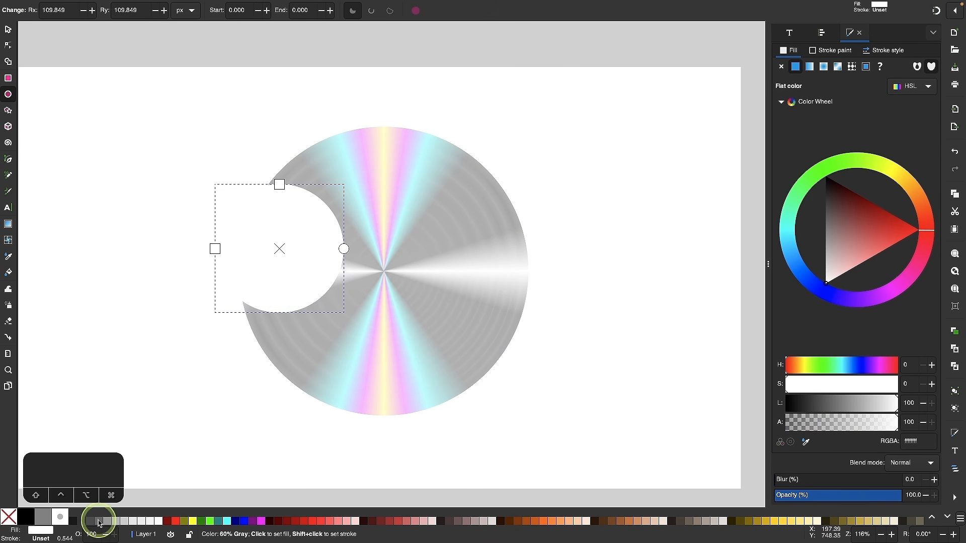
{"action": "left_click", "coordinate": [99, 521]}
Step: Move the gray circle onto the disc and center it on the disc both horizontally and vertically, relative to the last selected object
{"action": "key", "text": "s"}
{"action": "left_click_drag", "start_coordinate": [335, 251], "coordinate": [447, 277]}
{"action": "left_click", "coordinate": [475, 246], "text": "shift"}
{"action": "left_click", "coordinate": [822, 33]}
{"action": "left_click", "coordinate": [822, 126]}
{"action": "left_click", "coordinate": [823, 142]}
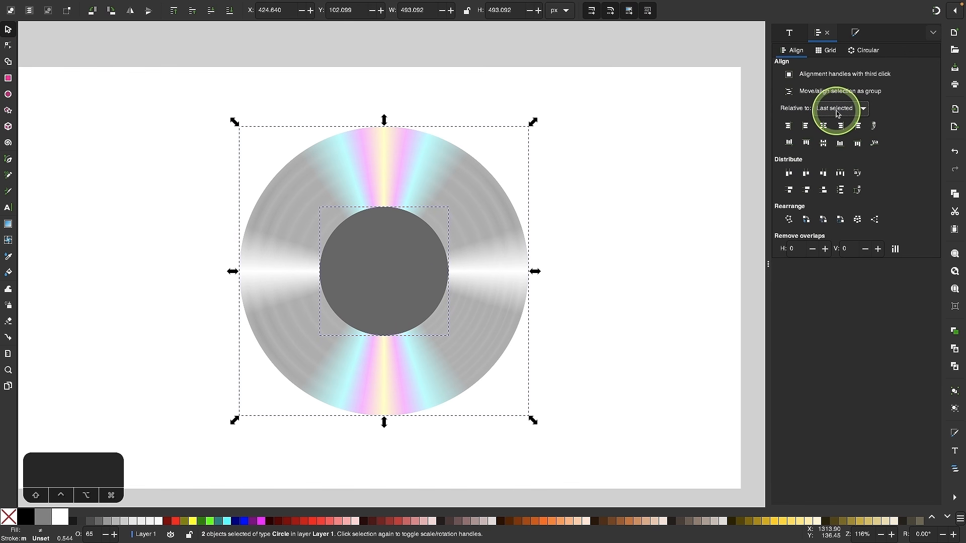
{"action": "mouse_move", "coordinate": [258, 7]}
{"action": "left_click", "coordinate": [174, 6]}
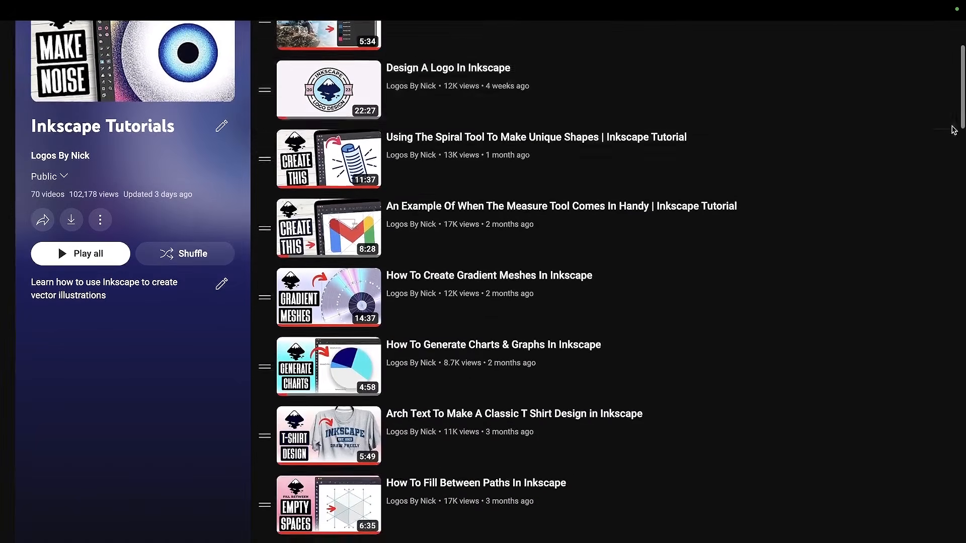
{"action": "scroll", "coordinate": [953, 130], "scroll_direction": "down", "scroll_amount": 10}
{"action": "scroll", "coordinate": [954, 130], "scroll_direction": "up", "scroll_amount": 2}
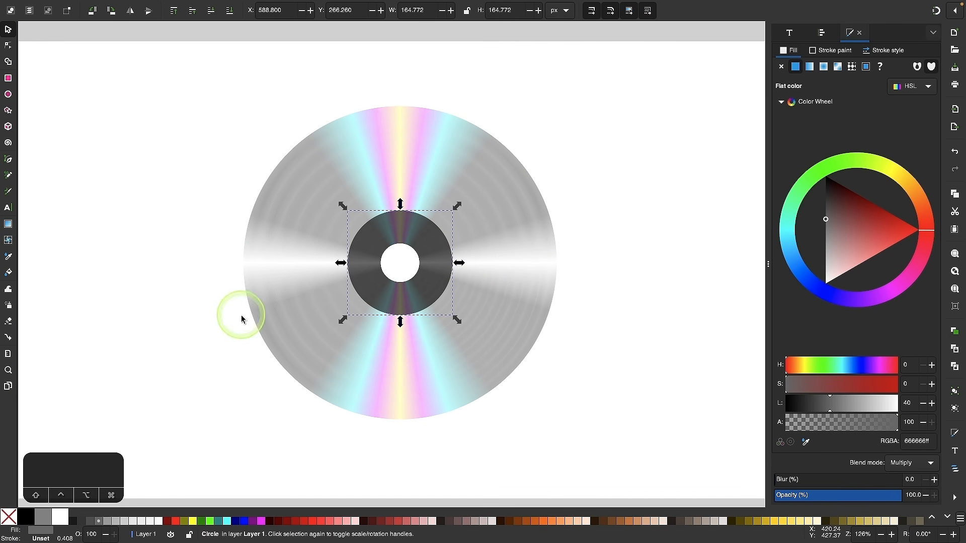
Step: Recolor the disc's selected inner circle with a lighter gray, shift it sideways and lower it to the bottom of the stack
{"action": "left_click", "coordinate": [123, 521]}
{"action": "left_click_drag", "start_coordinate": [427, 263], "coordinate": [603, 270]}
{"action": "left_click", "coordinate": [229, 10]}
{"action": "scroll", "coordinate": [267, 207], "scroll_direction": "up", "scroll_amount": 1}
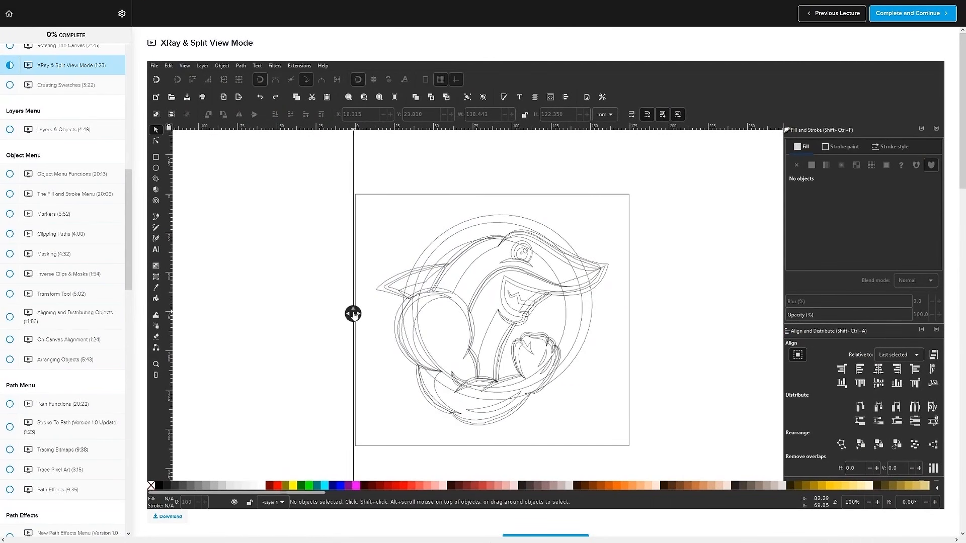
Step: Preview the XRay & Split View Mode and Documents Tool lectures and browse the course's comments, lesson list and student feedback
{"action": "left_click_drag", "start_coordinate": [353, 314], "coordinate": [495, 312]}
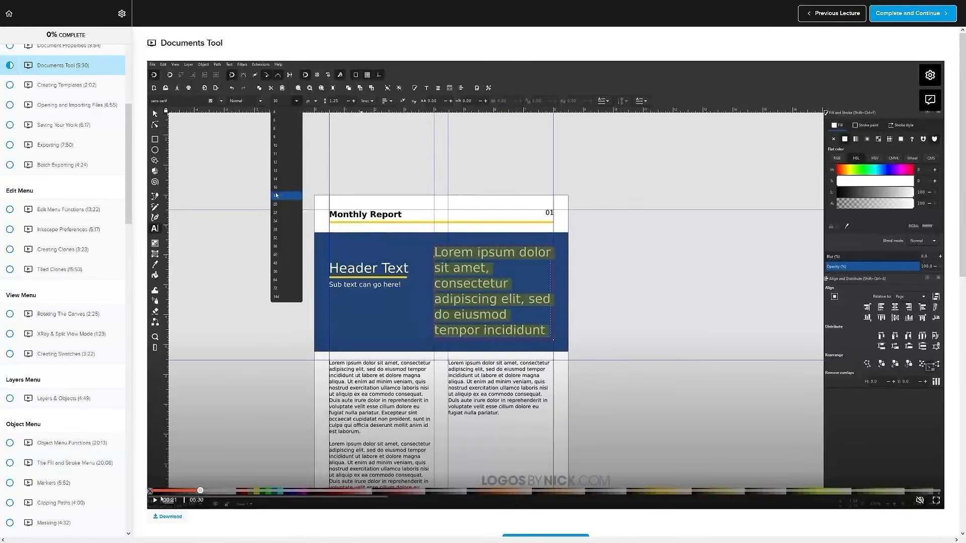
{"action": "left_click", "coordinate": [155, 500]}
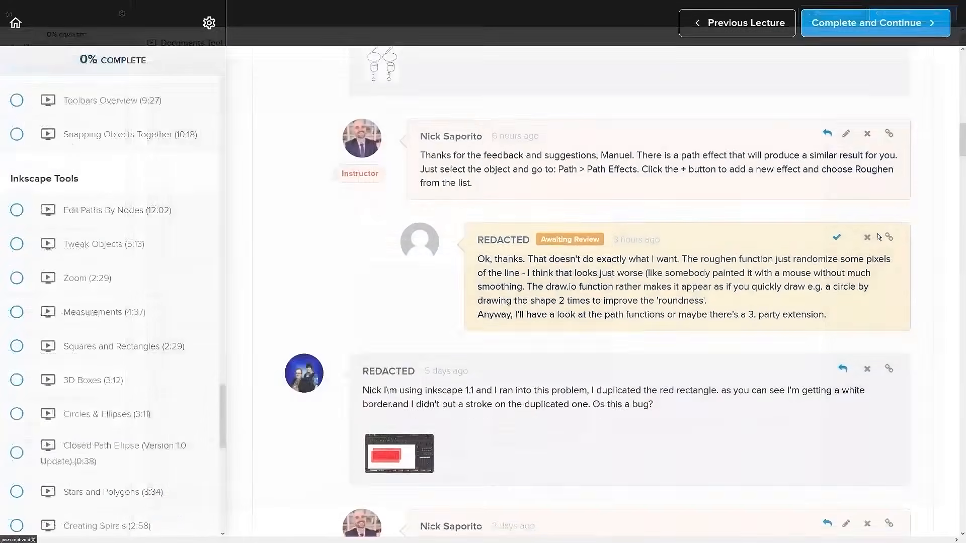
{"action": "scroll", "coordinate": [523, 133], "scroll_direction": "down", "scroll_amount": 5}
{"action": "scroll", "coordinate": [900, 231], "scroll_direction": "down", "scroll_amount": 6}
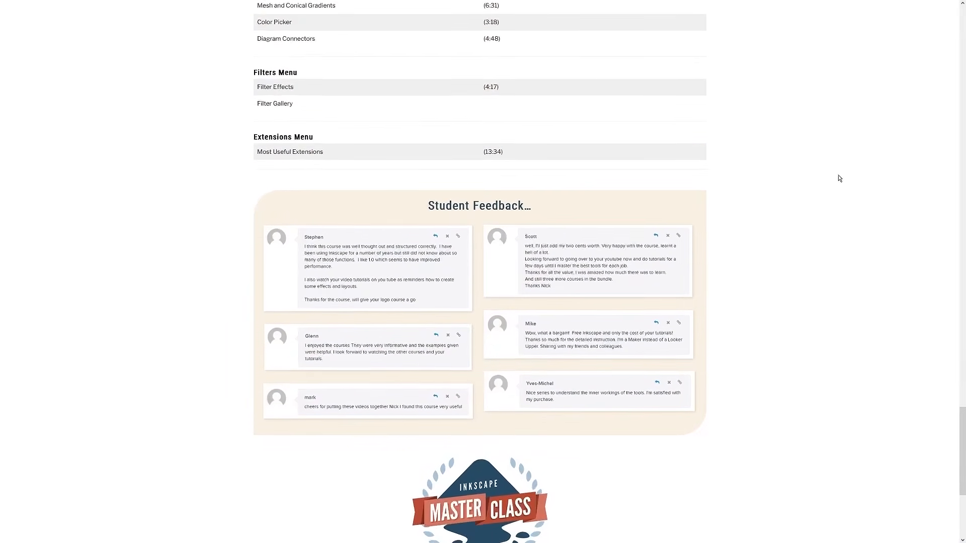
{"action": "scroll", "coordinate": [838, 179], "scroll_direction": "down", "scroll_amount": 5}
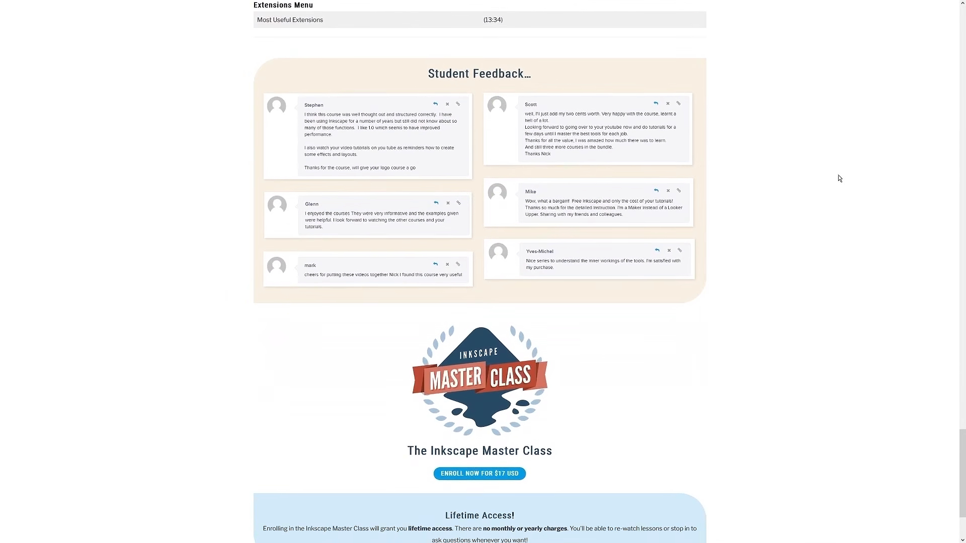
Step: Bend the top envelope path of the word ENVELOPE to deform the text
{"action": "left_click_drag", "start_coordinate": [545, 356], "coordinate": [483, 360]}
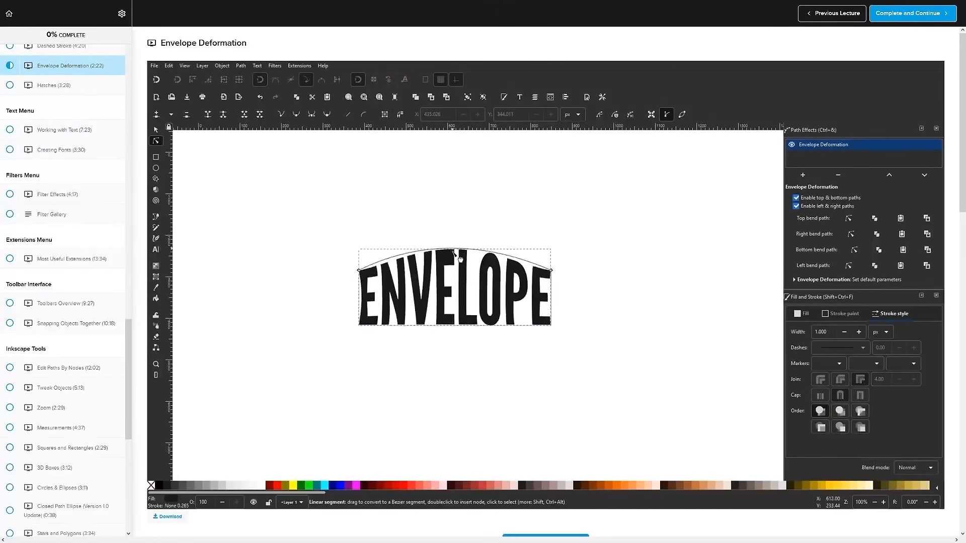
{"action": "left_click_drag", "start_coordinate": [508, 247], "coordinate": [509, 255]}
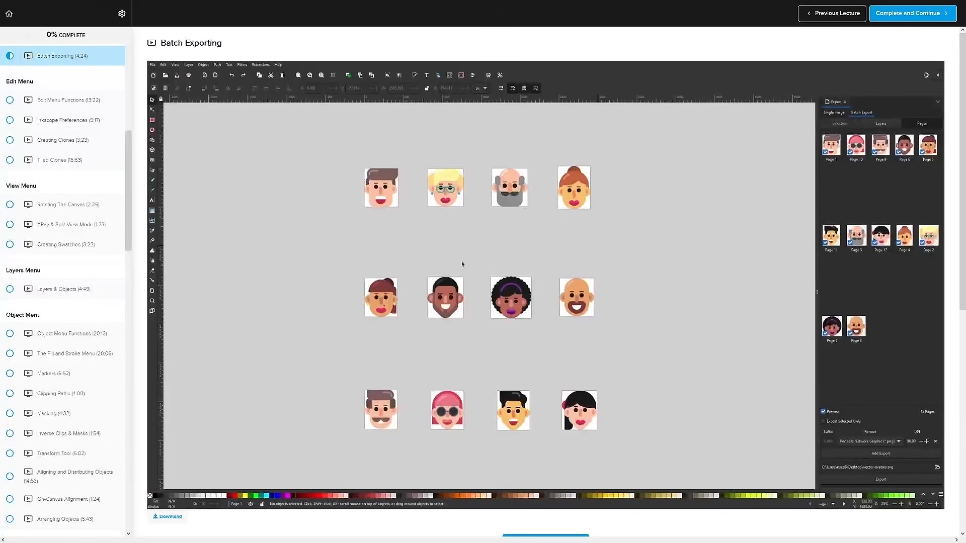